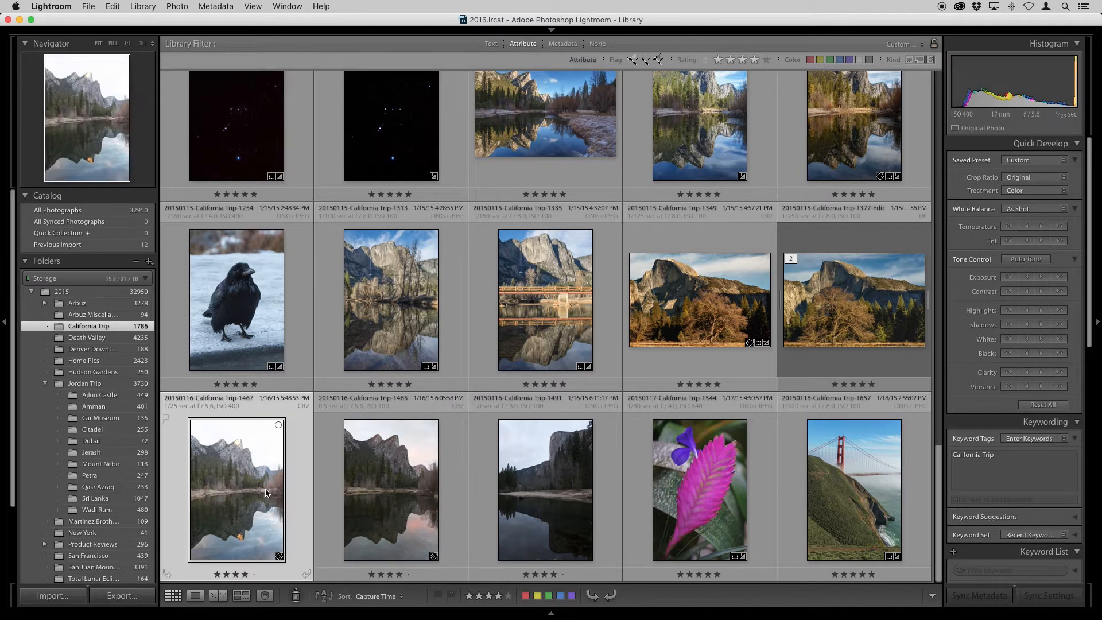
Look at the two neighbouring lake reflection photos, 1467 and 1485, enlarged one after the other, and return to the grid
{"action": "double_click", "coordinate": [266, 491]}
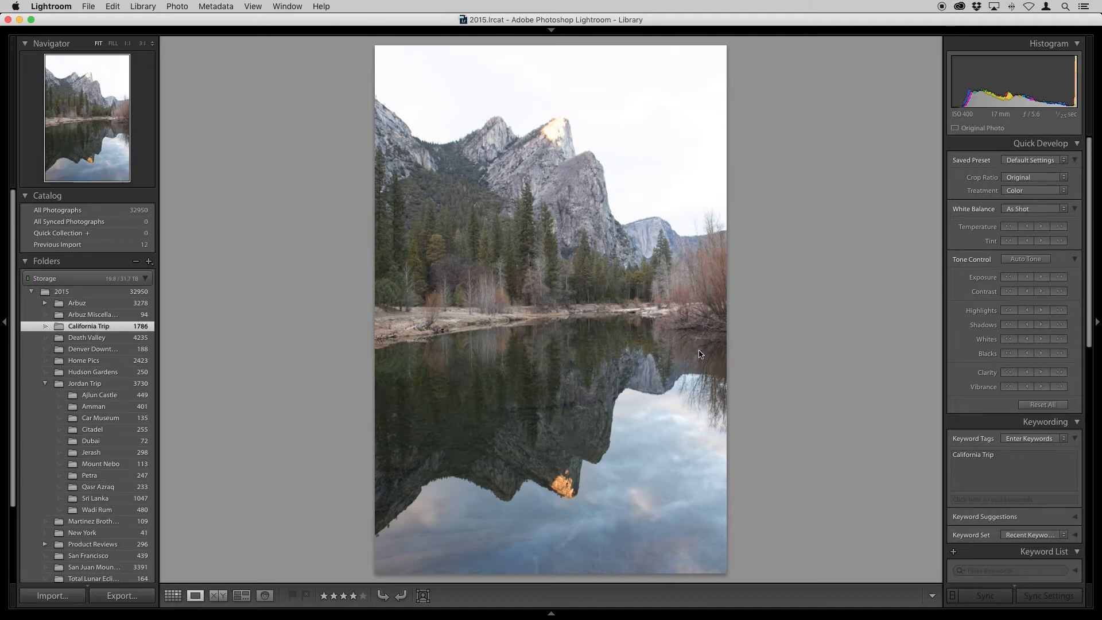
{"action": "key", "text": "g"}
{"action": "double_click", "coordinate": [361, 511]}
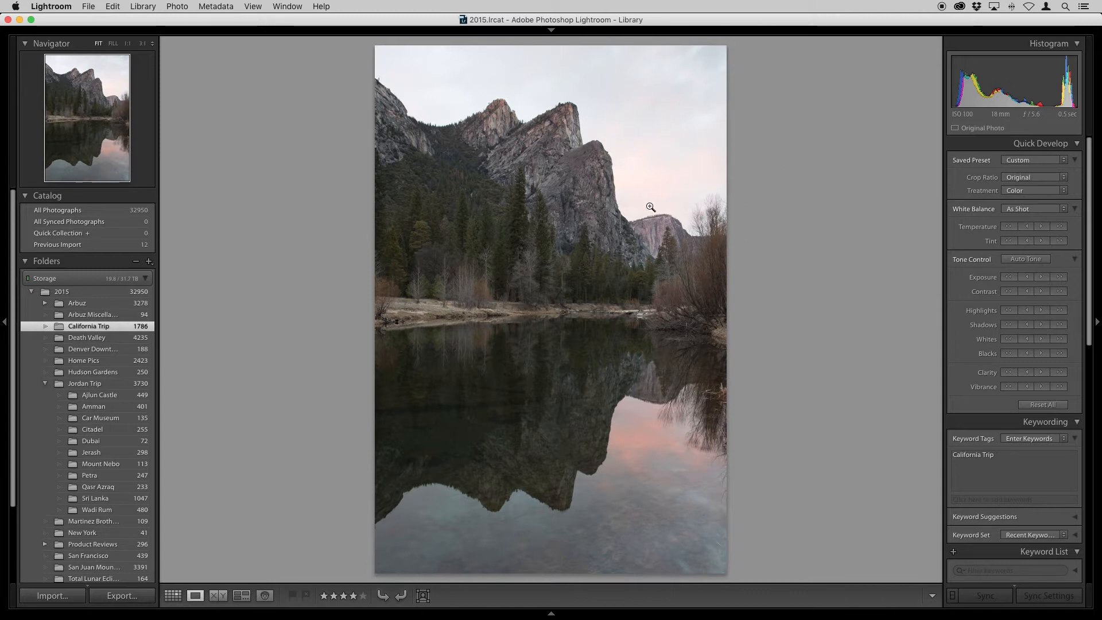
{"action": "key", "text": "g"}
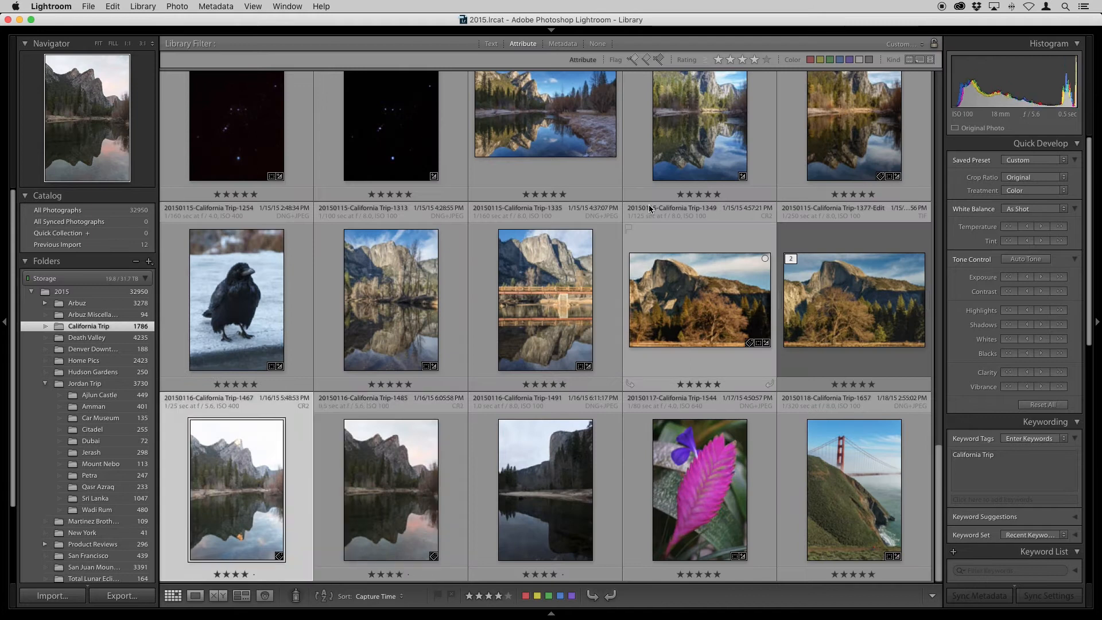
Open lake photo 1467 for developing and preview its clipped highlights
{"action": "key", "text": "e"}
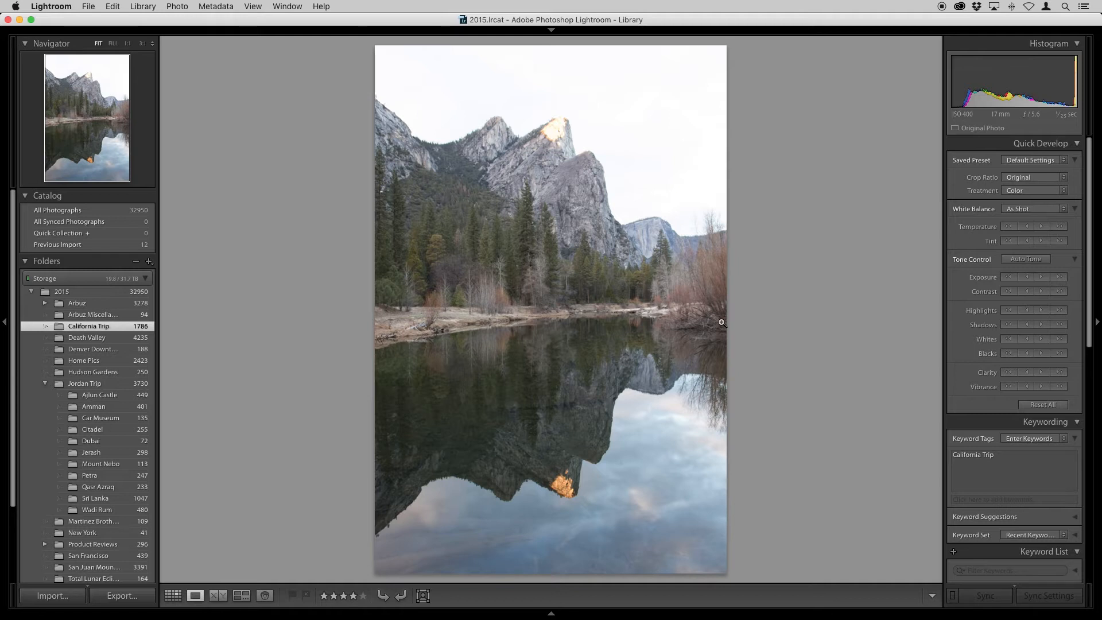
{"action": "key", "text": "d"}
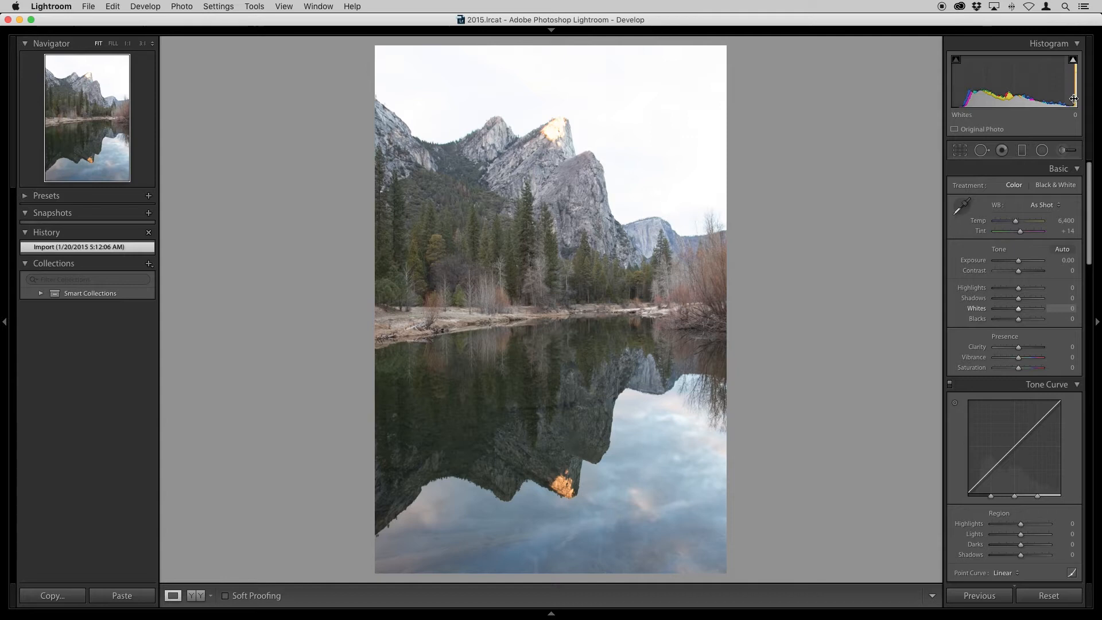
{"action": "mouse_move", "coordinate": [1074, 61]}
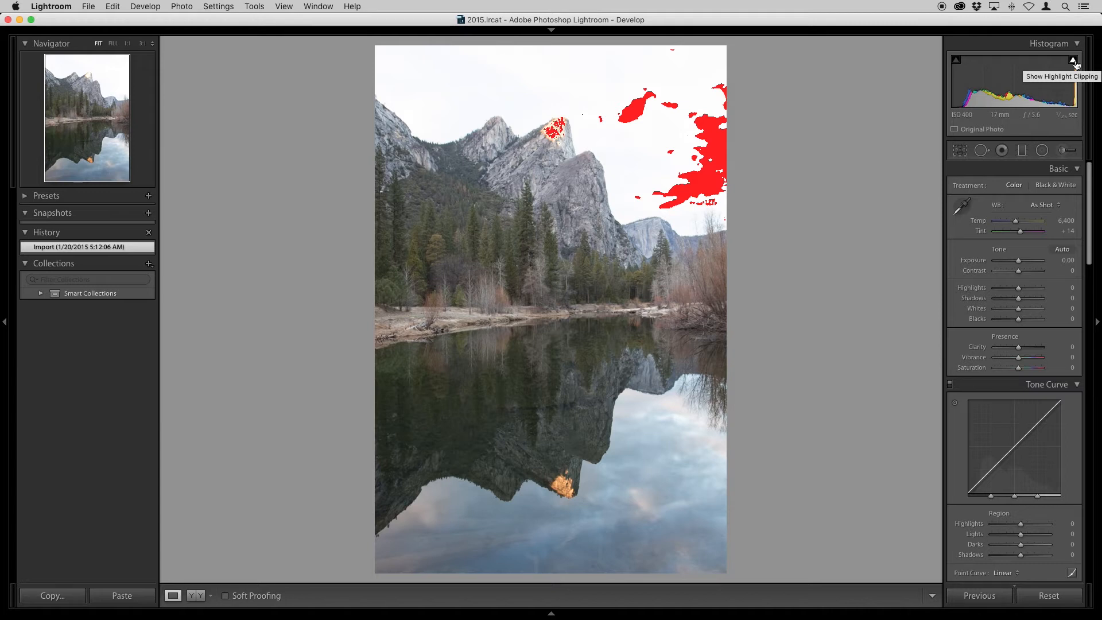
Test the photo's sky detail at Exposure -4.65, then settle on Exposure +0.25 with Highlights at -100
{"action": "left_click", "coordinate": [1018, 262]}
{"action": "left_click_drag", "start_coordinate": [1018, 262], "coordinate": [997, 260]}
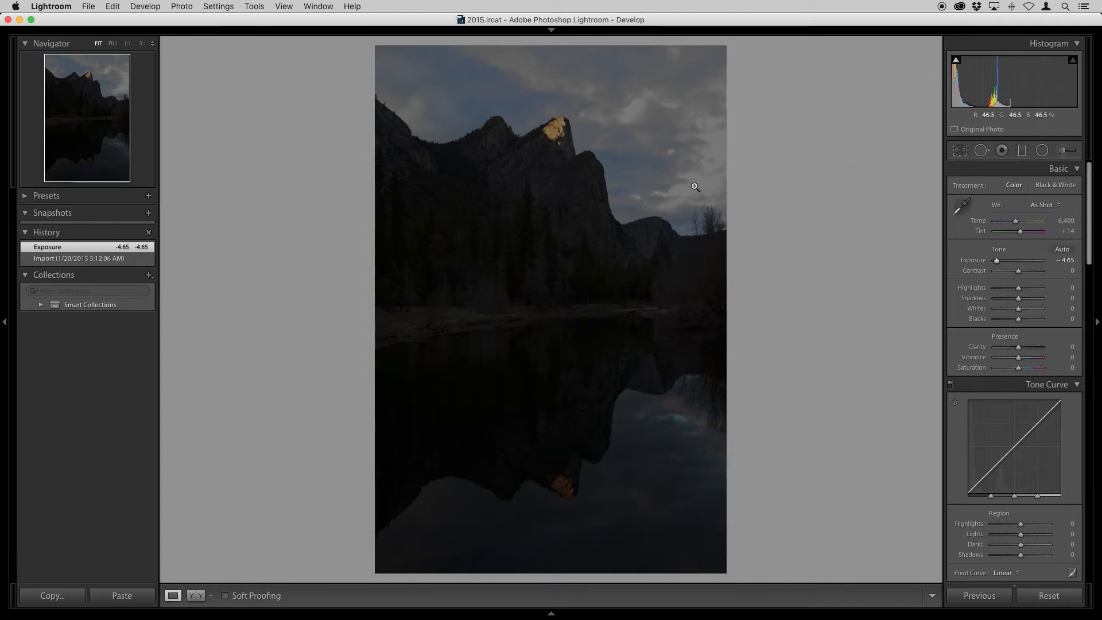
{"action": "left_click_drag", "start_coordinate": [996, 262], "coordinate": [1019, 266]}
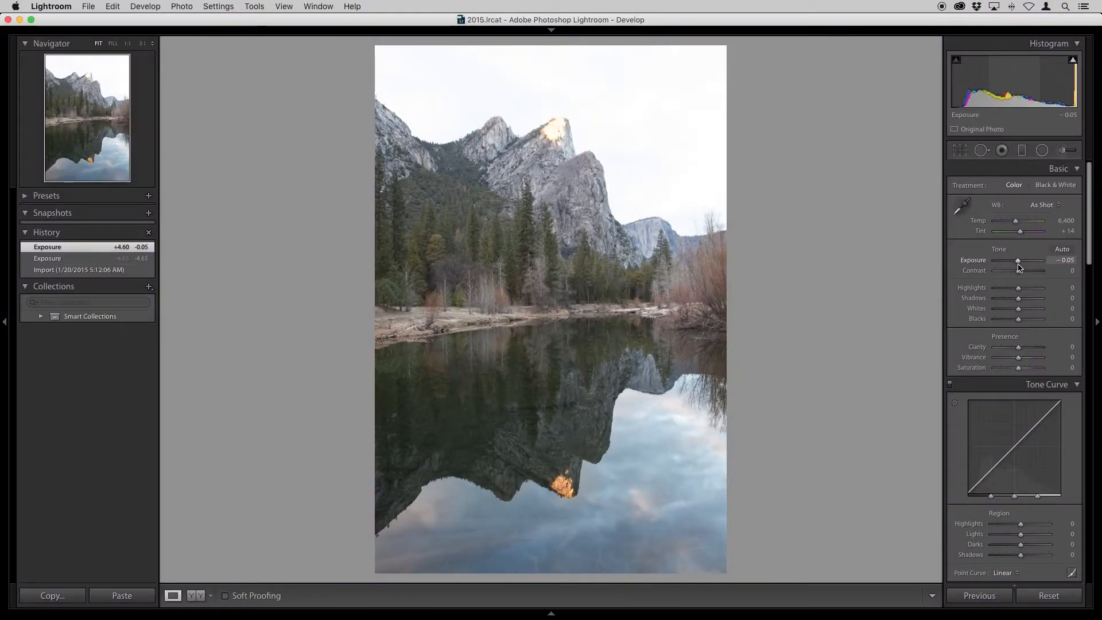
{"action": "mouse_move", "coordinate": [1019, 264]}
{"action": "left_mouse_down"}
{"action": "mouse_move", "coordinate": [1008, 263]}
{"action": "mouse_move", "coordinate": [1023, 264]}
{"action": "mouse_move", "coordinate": [1009, 290]}
{"action": "mouse_move", "coordinate": [995, 290]}
{"action": "mouse_move", "coordinate": [1019, 266]}
{"action": "left_mouse_up"}
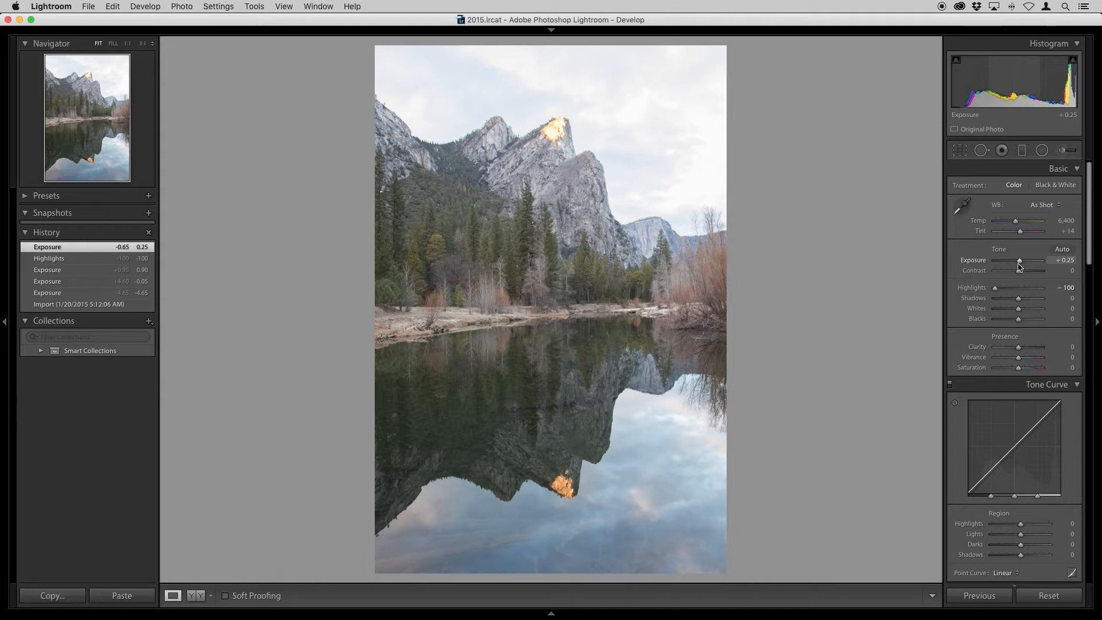
Return to the photo grid and open the pink-sky lake photo 1485 for developing
{"action": "key", "text": "g"}
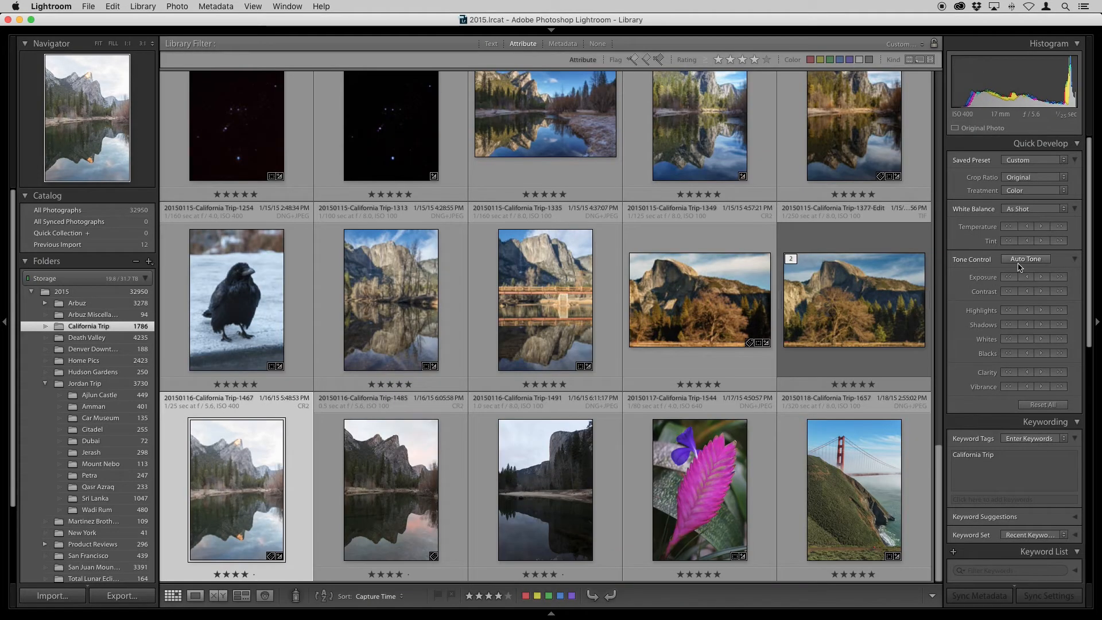
{"action": "double_click", "coordinate": [411, 478]}
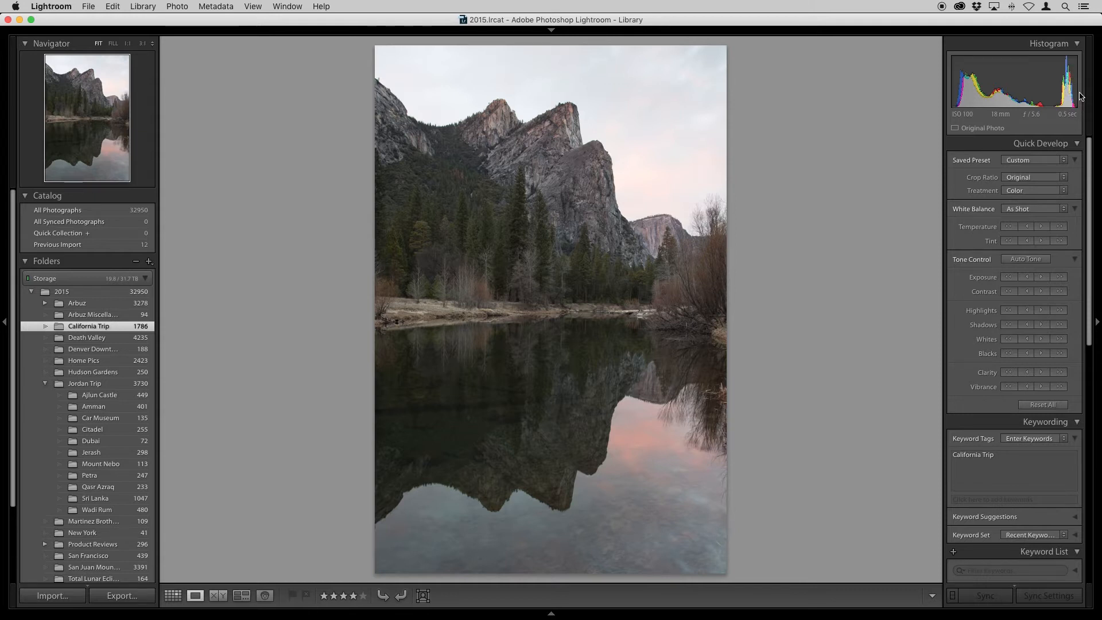
{"action": "key", "text": "r"}
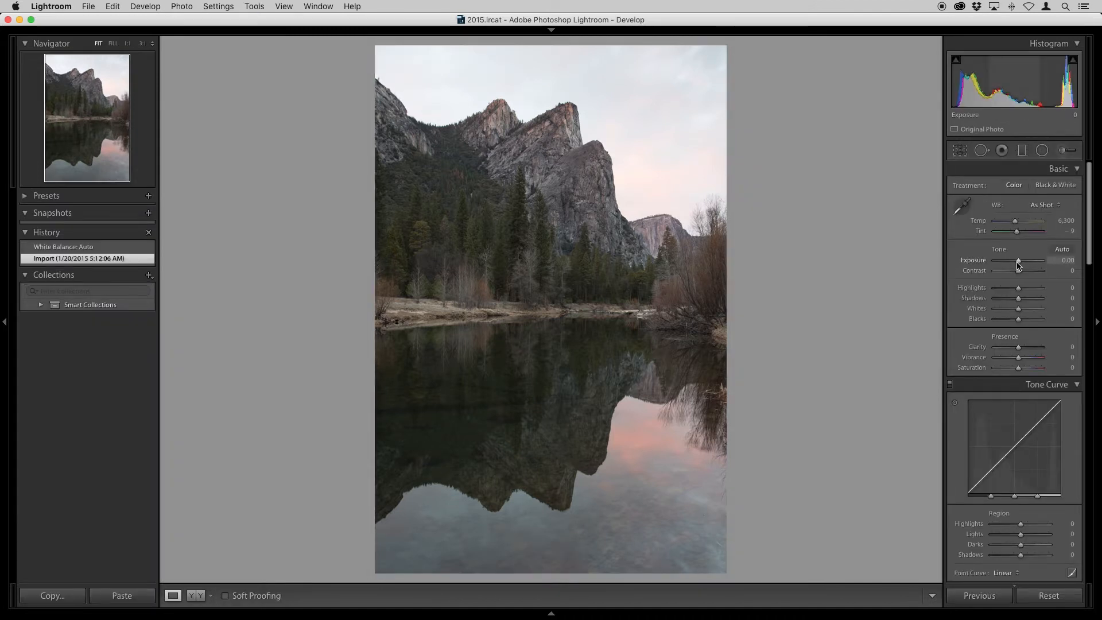
Try Exposure at -2.30 and then +0.05 with Highlights at -100 on the pink-sky photo
{"action": "left_click_drag", "start_coordinate": [1020, 265], "coordinate": [1011, 263]}
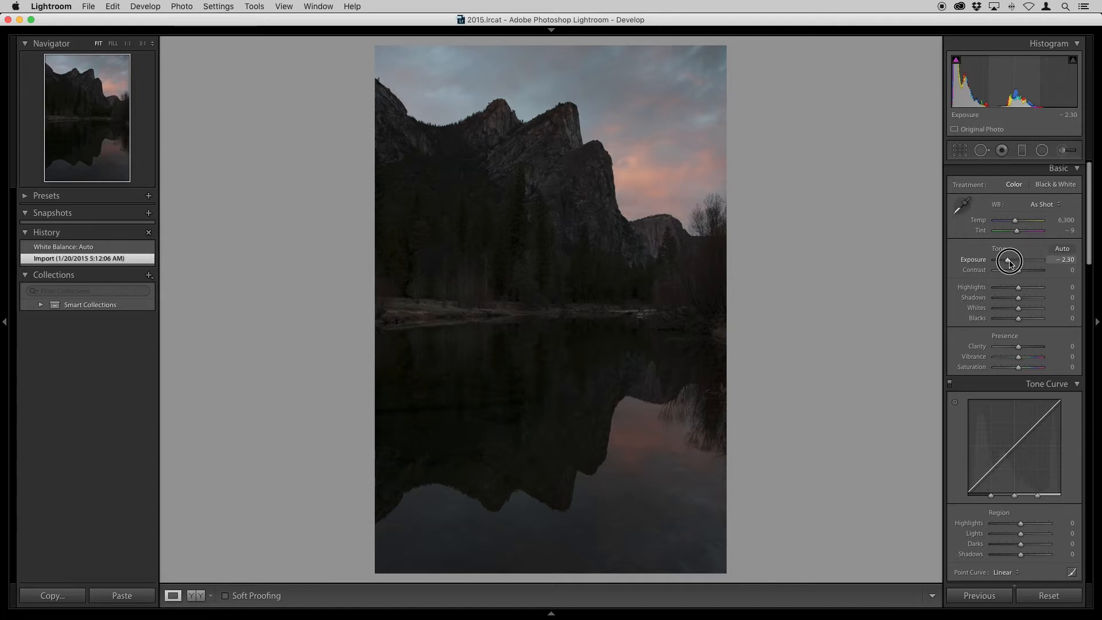
{"action": "left_click_drag", "start_coordinate": [1010, 263], "coordinate": [989, 291]}
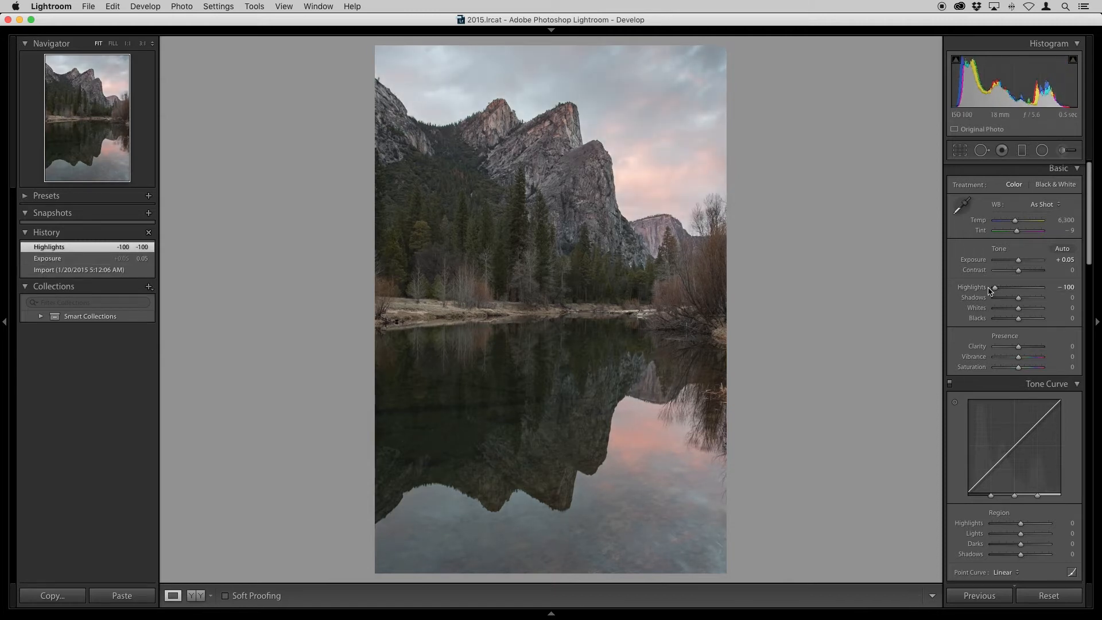
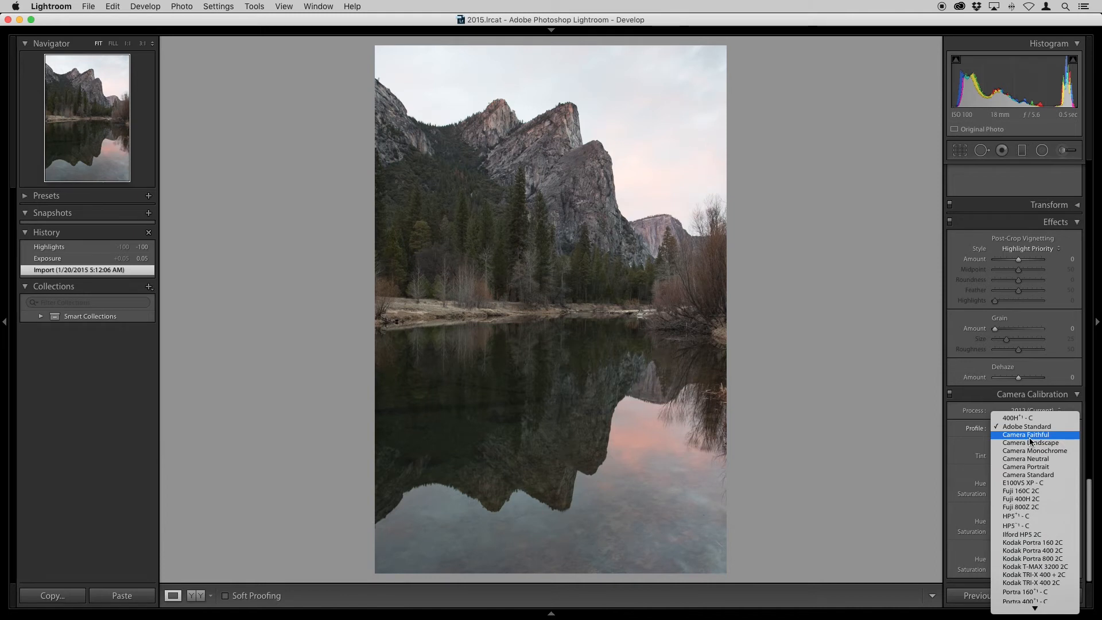
Try the Camera Faithful, Landscape, Monochrome, Neutral, Portrait and Standard calibration profiles in turn on the photo
{"action": "left_click", "coordinate": [1029, 436]}
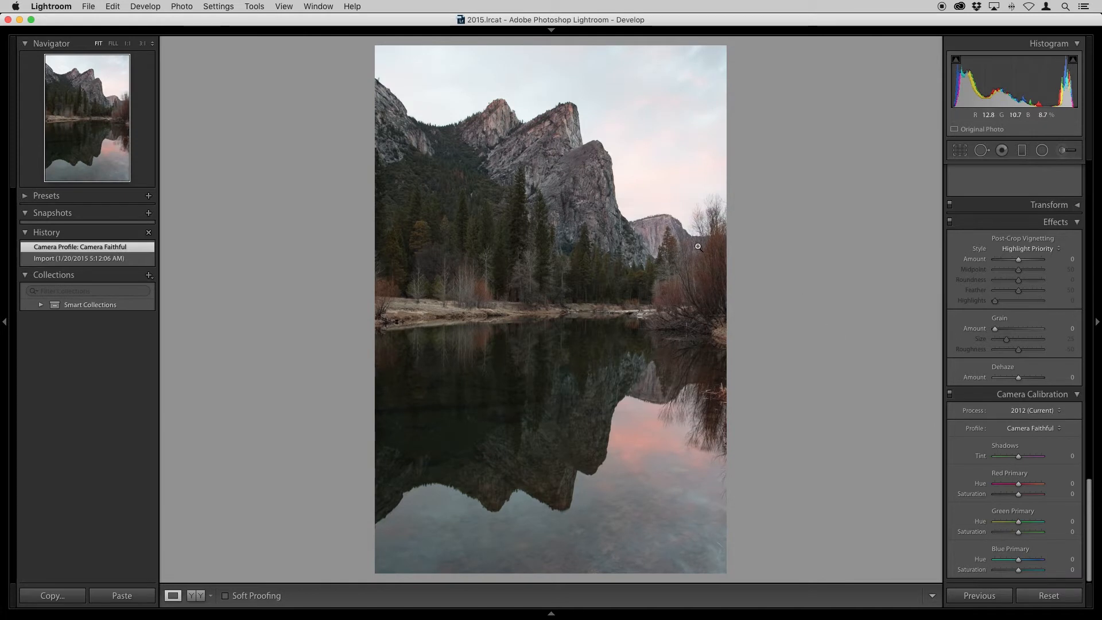
{"action": "left_click", "coordinate": [1031, 432]}
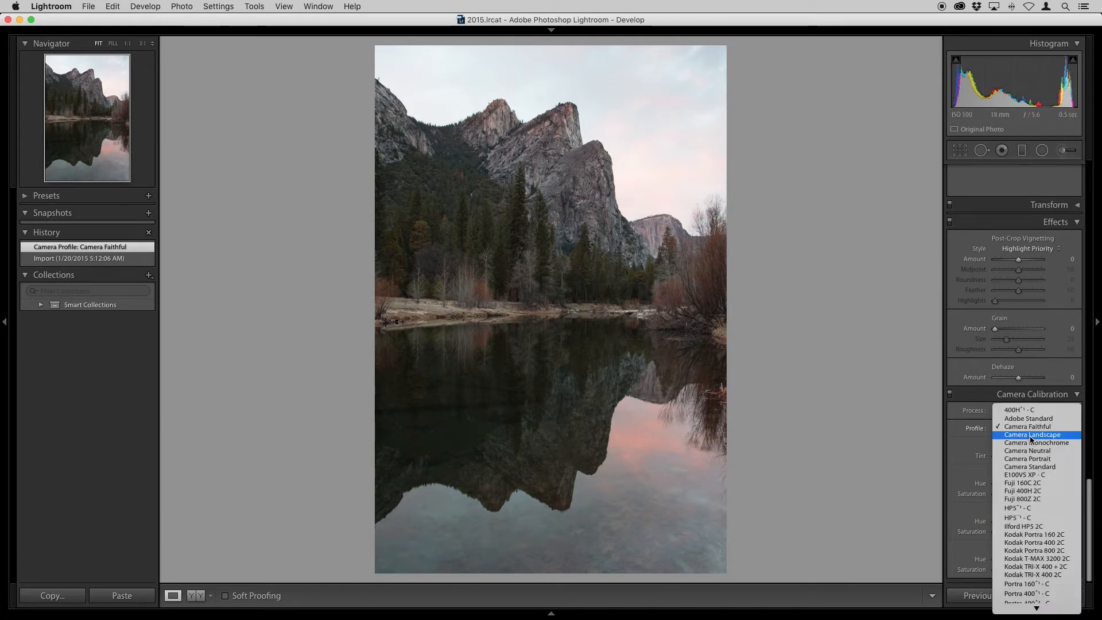
{"action": "left_click", "coordinate": [1032, 439]}
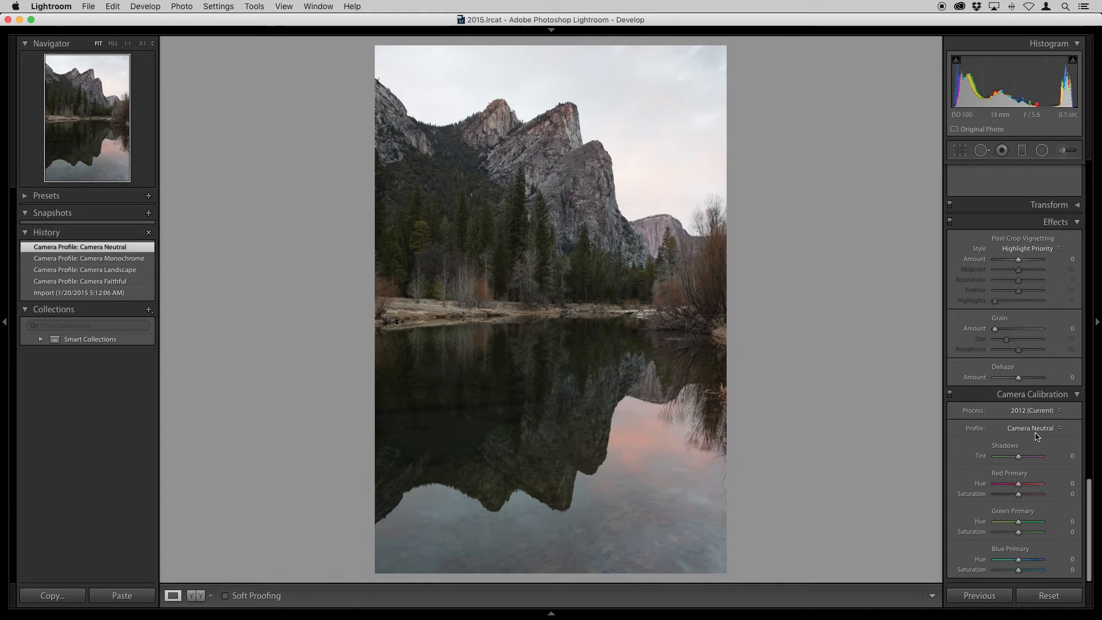
{"action": "left_click", "coordinate": [1021, 430]}
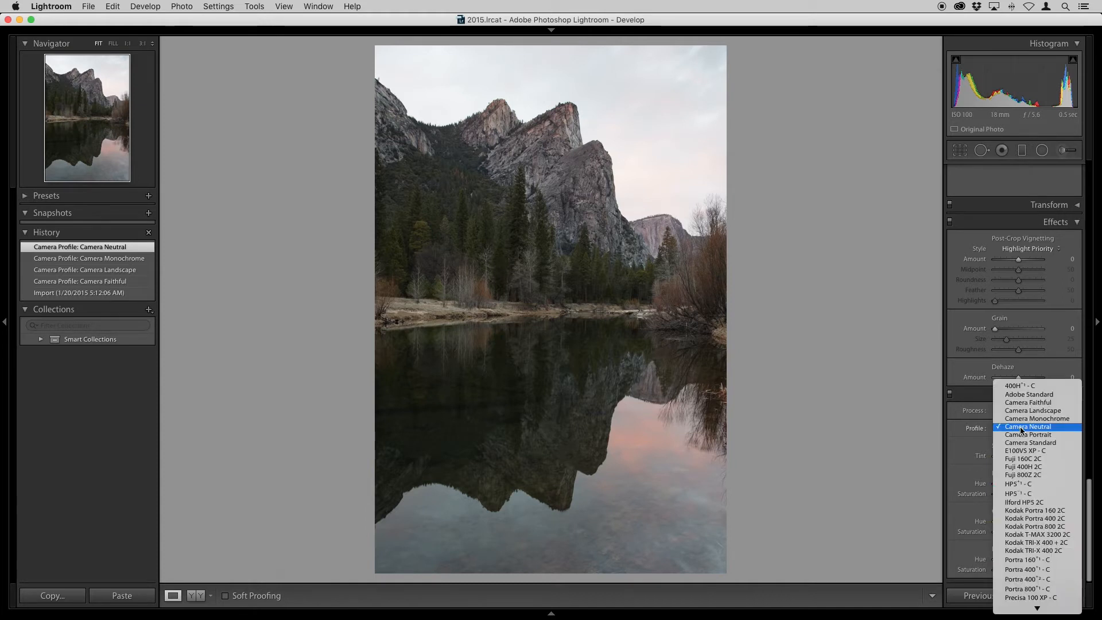
{"action": "left_click", "coordinate": [1021, 434]}
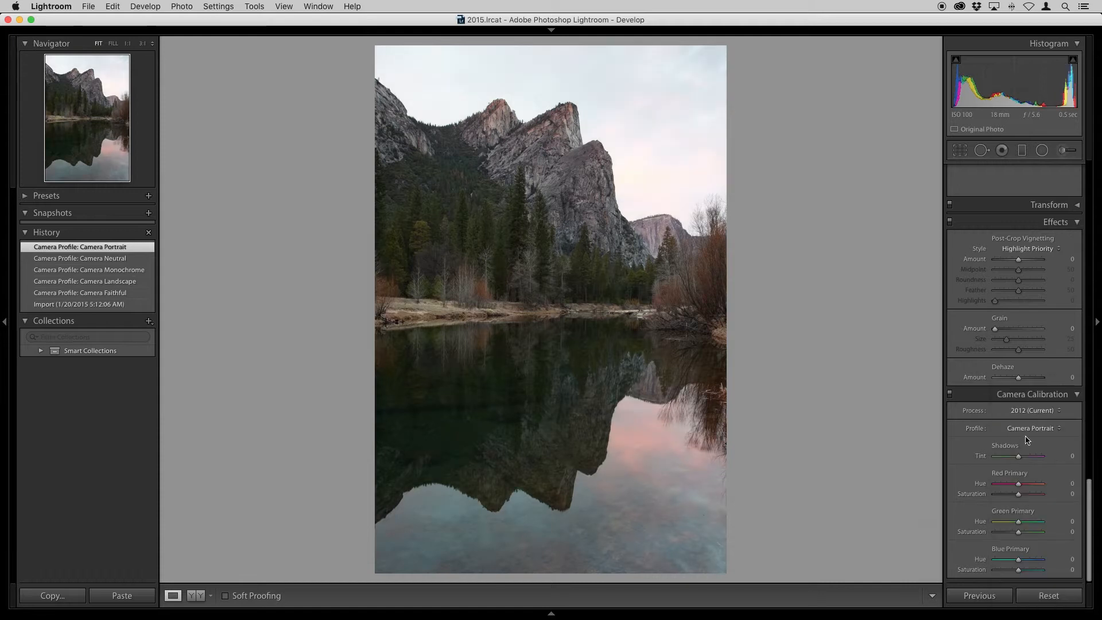
{"action": "left_click", "coordinate": [1021, 430]}
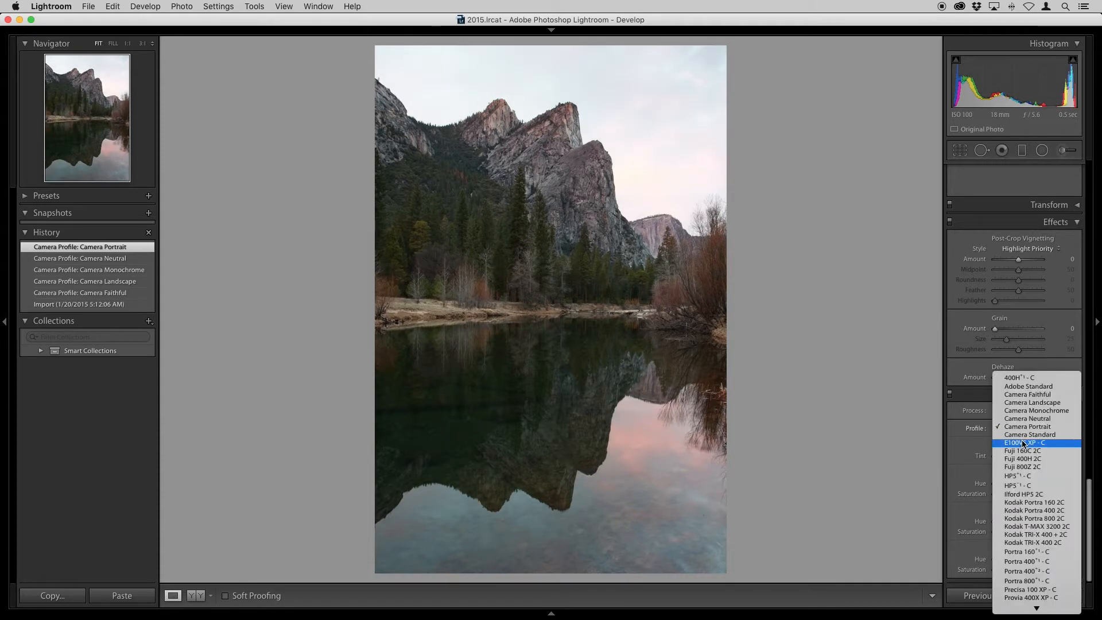
{"action": "left_click", "coordinate": [1024, 435]}
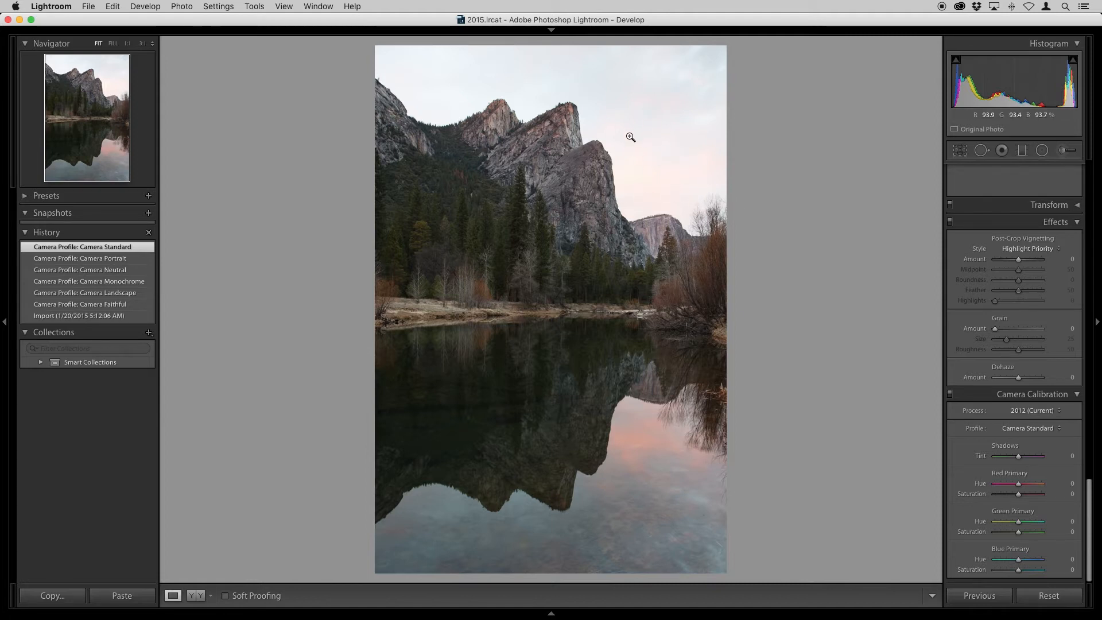
Lower the photo's basic Highlights adjustment to -100
{"action": "scroll", "coordinate": [966, 308], "scroll_direction": "up", "scroll_amount": 10}
{"action": "scroll", "coordinate": [966, 308], "scroll_direction": "up", "scroll_amount": 3}
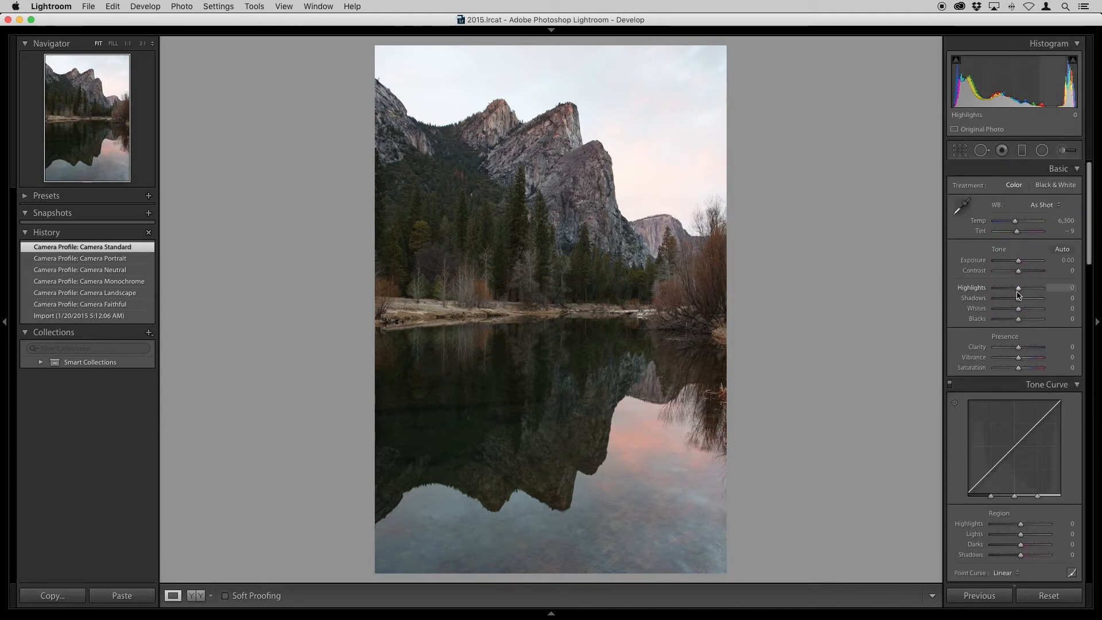
{"action": "left_click_drag", "start_coordinate": [1020, 294], "coordinate": [986, 294]}
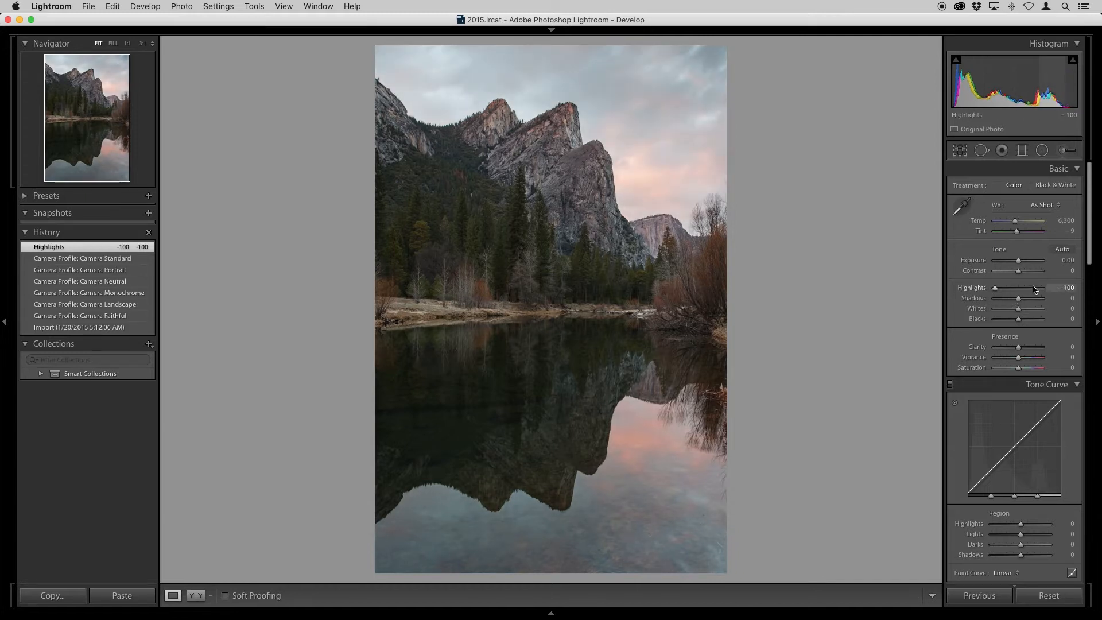
Set the photo's Exposure to -0.30, after trying -0.20
{"action": "left_click", "coordinate": [1061, 260]}
{"action": "key", "text": "BackSpace"}
{"action": "type", "text": "-.2"}
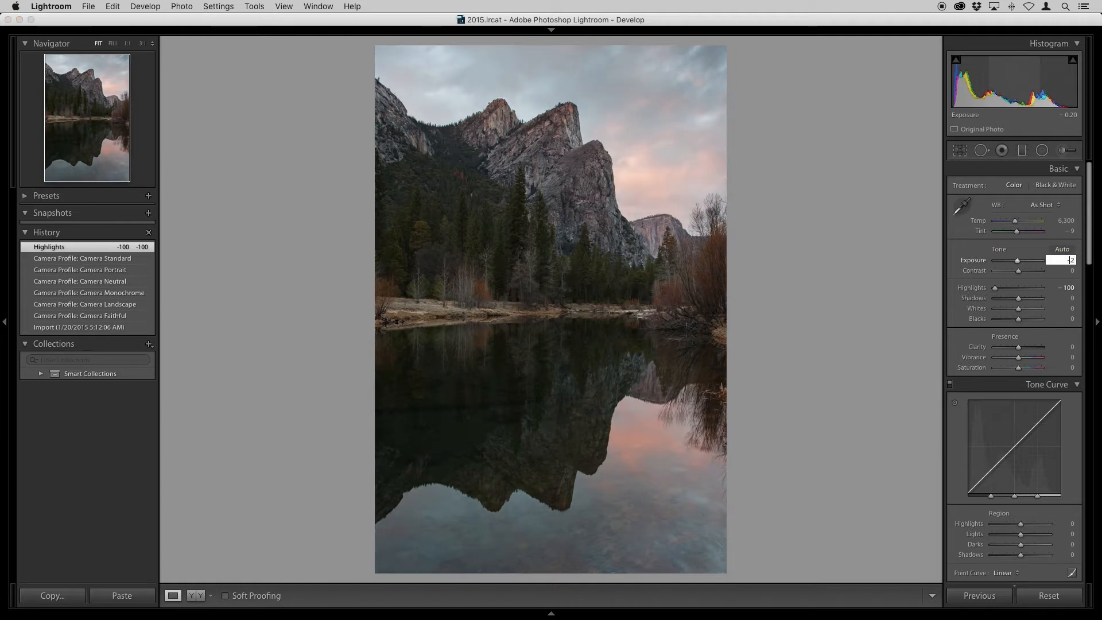
{"action": "key", "text": "BackSpace"}
{"action": "key", "text": "Delete"}
{"action": "type", "text": ".3"}
{"action": "key", "text": "Return"}
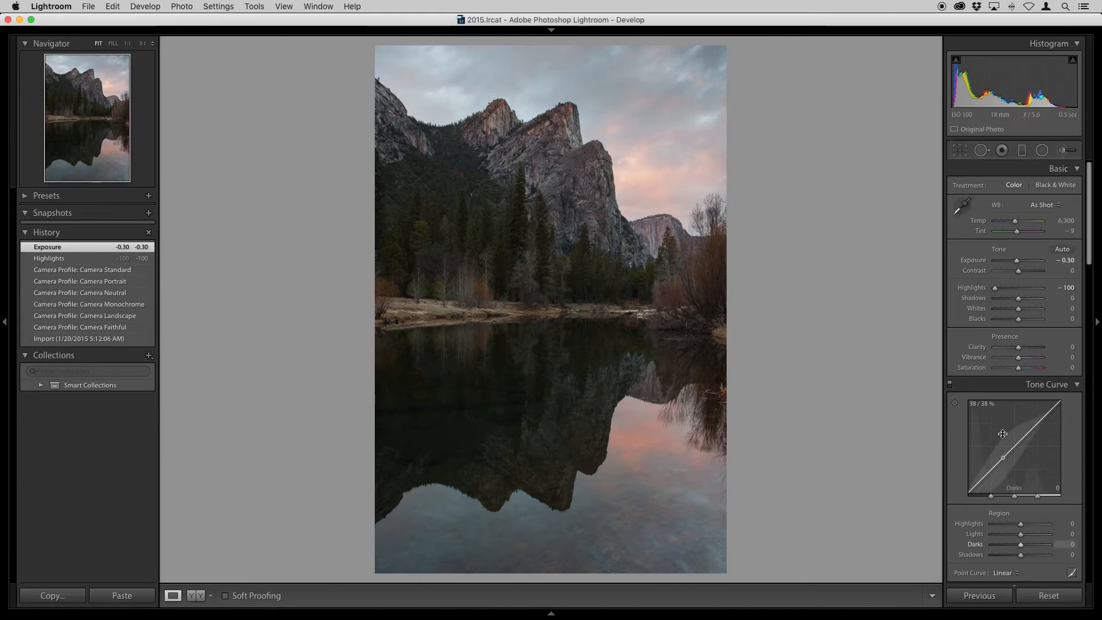
Switch the calibration profile between Camera Faithful and Camera Standard to compare them, and apply Camera Faithful
{"action": "scroll", "coordinate": [953, 468], "scroll_direction": "down", "scroll_amount": 15}
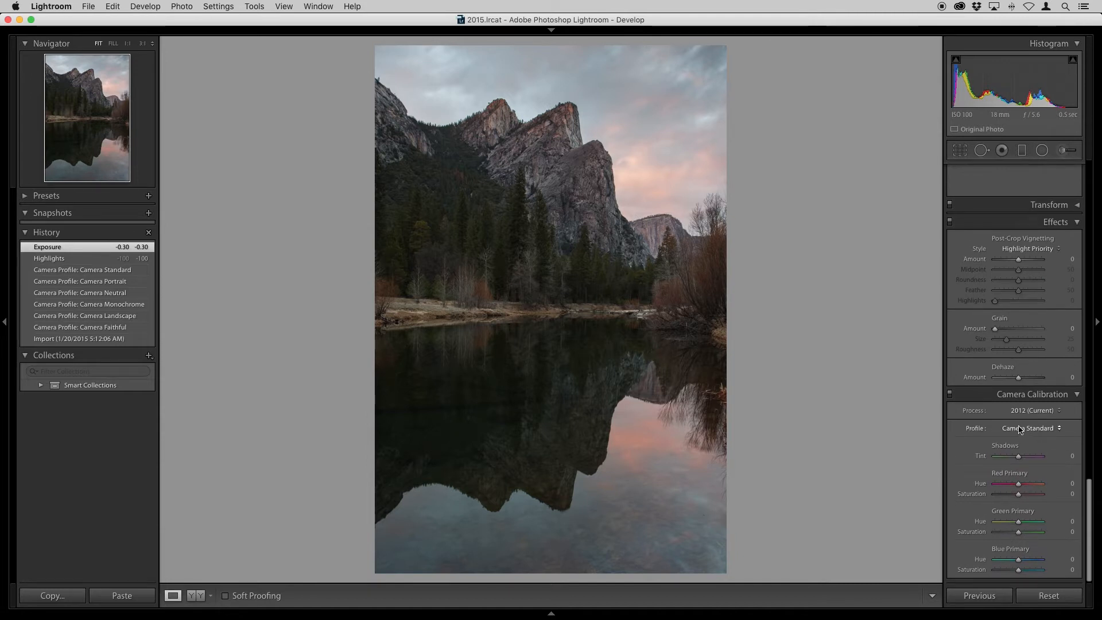
{"action": "left_click", "coordinate": [1037, 431]}
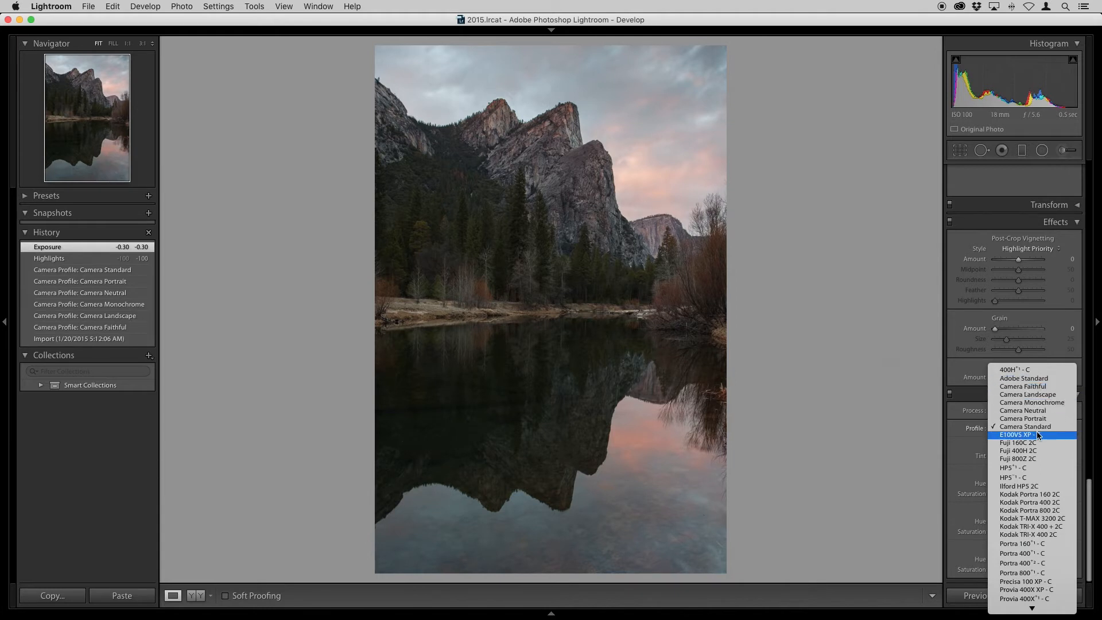
{"action": "left_click", "coordinate": [1048, 387]}
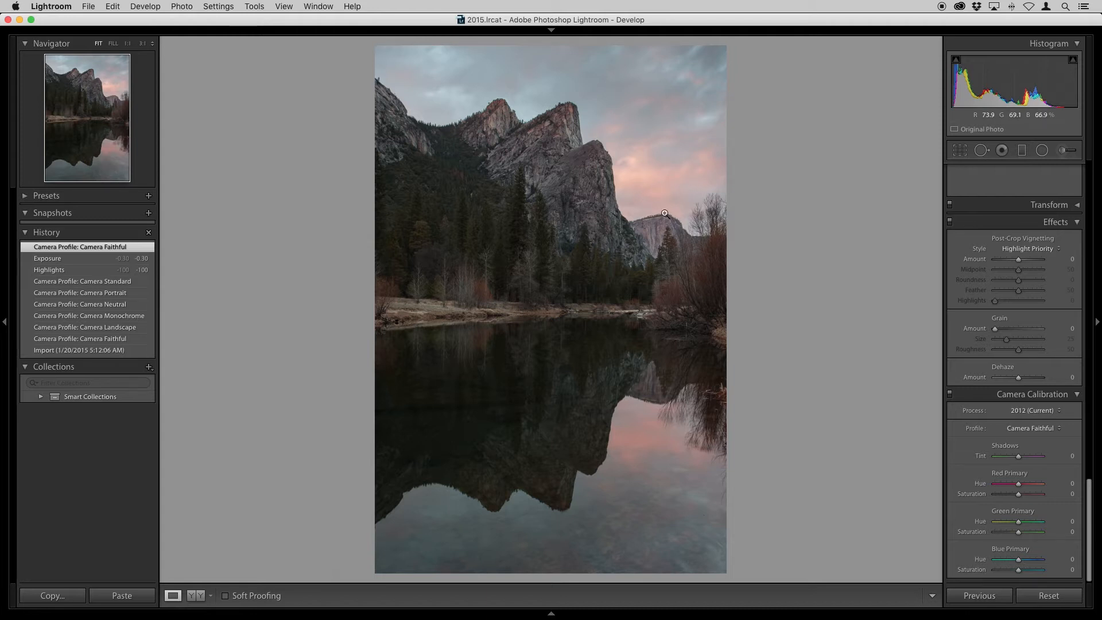
{"action": "left_click", "coordinate": [1011, 431]}
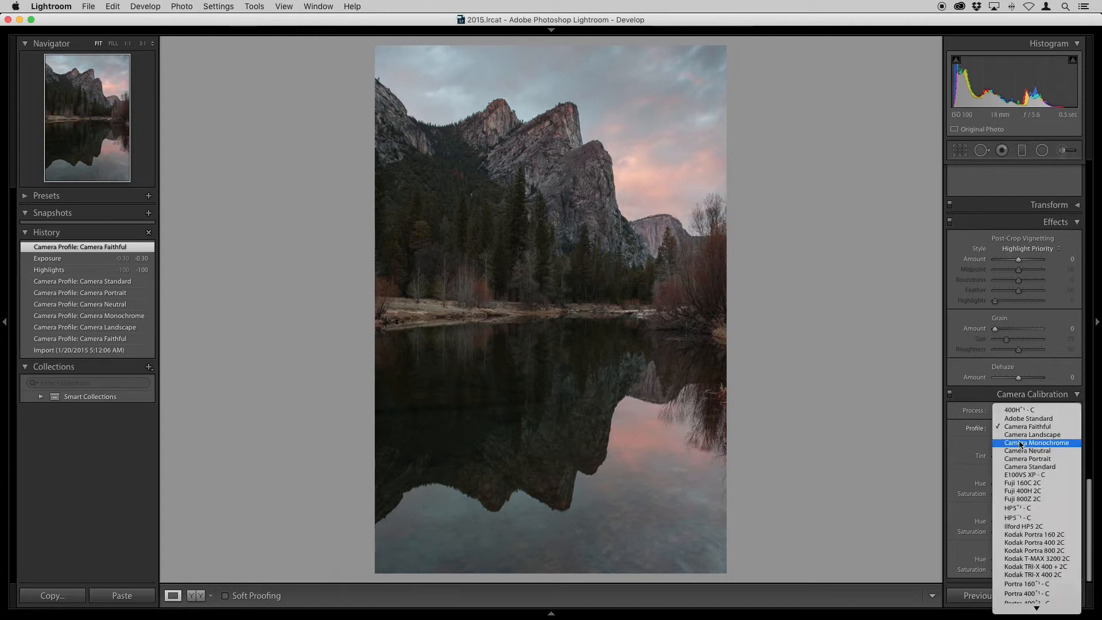
{"action": "left_click", "coordinate": [1029, 467]}
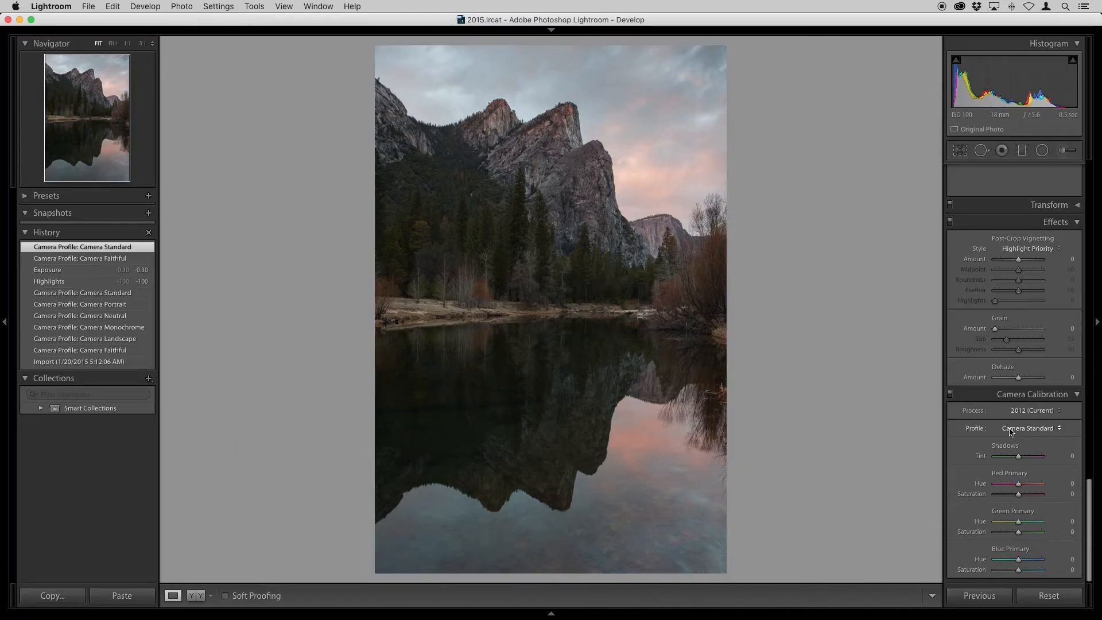
{"action": "left_click", "coordinate": [1026, 428]}
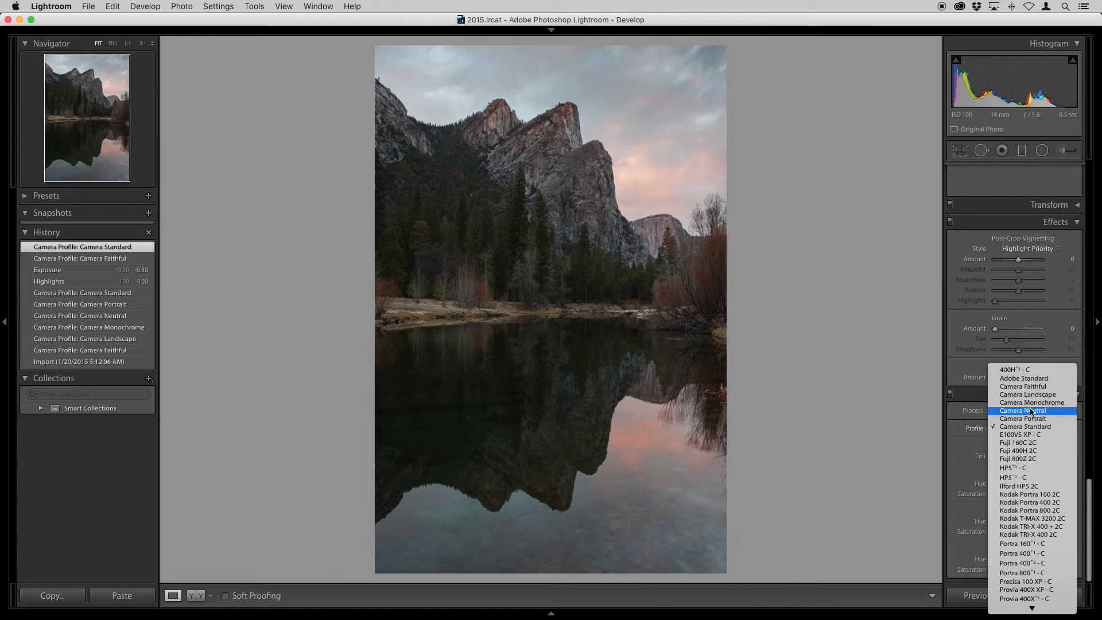
{"action": "left_click", "coordinate": [1029, 388]}
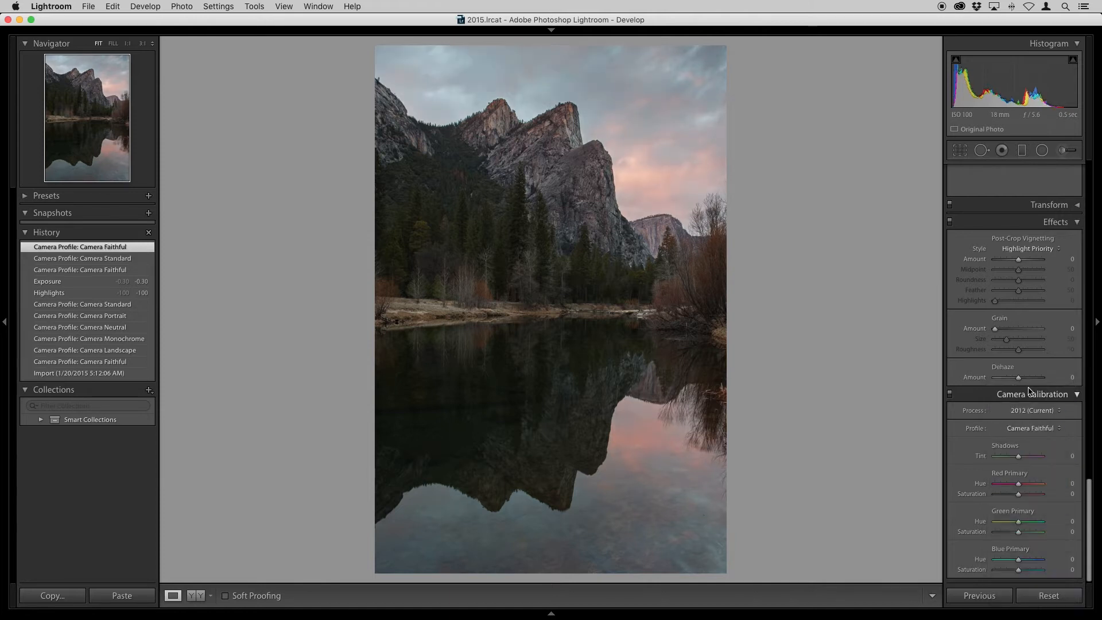
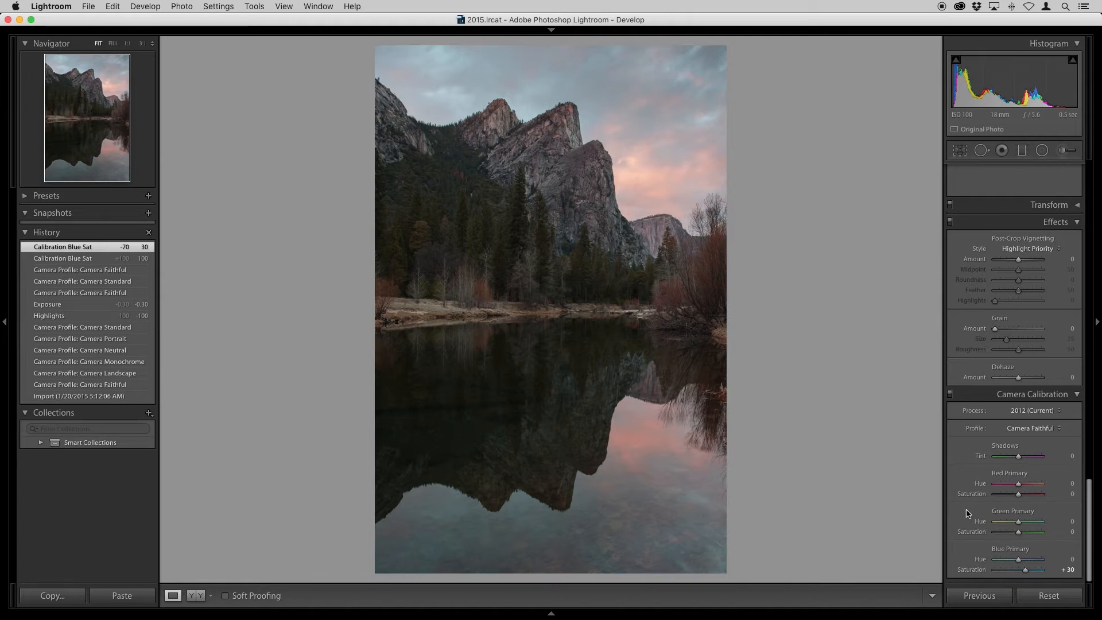
{"action": "scroll", "coordinate": [997, 442], "scroll_direction": "up", "scroll_amount": 5}
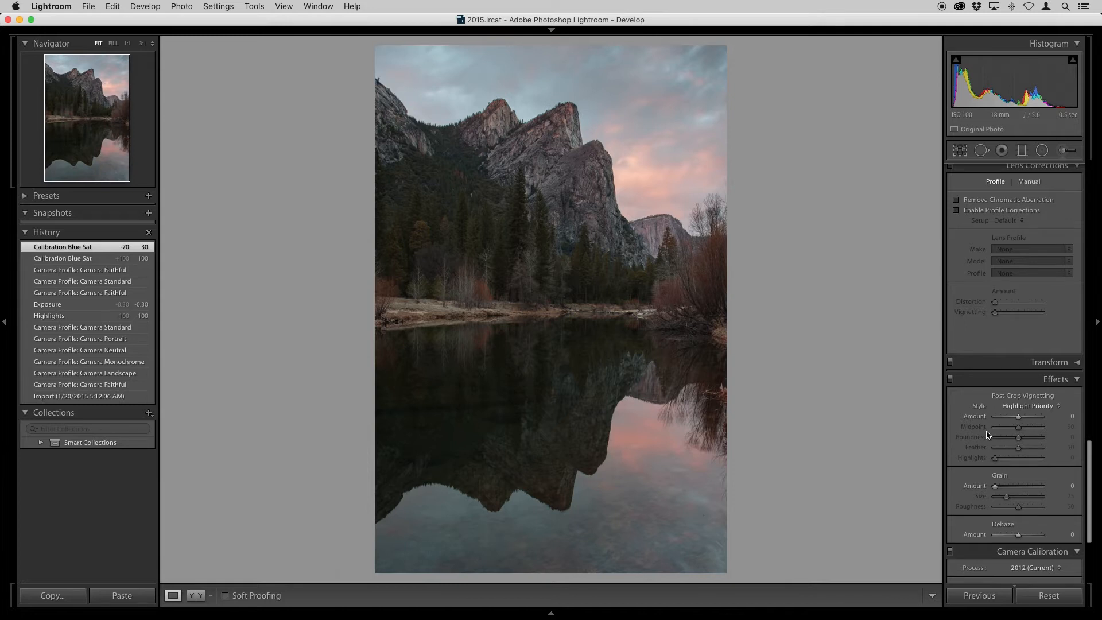
Enable Remove Chromatic Aberration for the photo, inspecting the cliff edge against the sky and the shoreline at 1:1
{"action": "scroll", "coordinate": [987, 435], "scroll_direction": "up", "scroll_amount": 2}
{"action": "scroll", "coordinate": [987, 434], "scroll_direction": "up", "scroll_amount": 3}
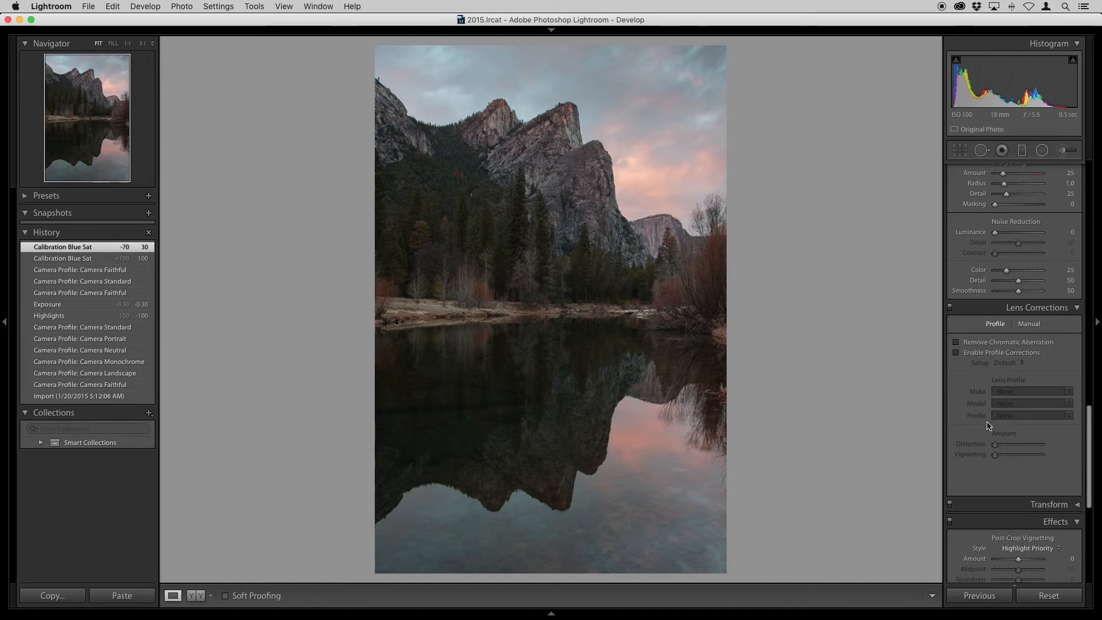
{"action": "left_click", "coordinate": [394, 97]}
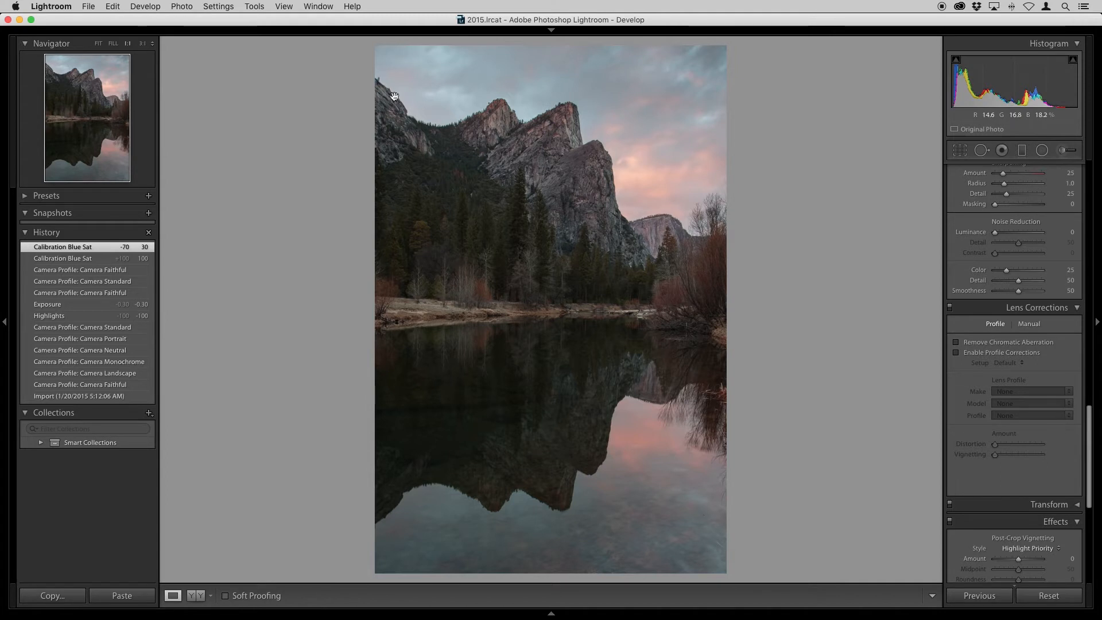
{"action": "left_click_drag", "start_coordinate": [395, 97], "coordinate": [480, 243]}
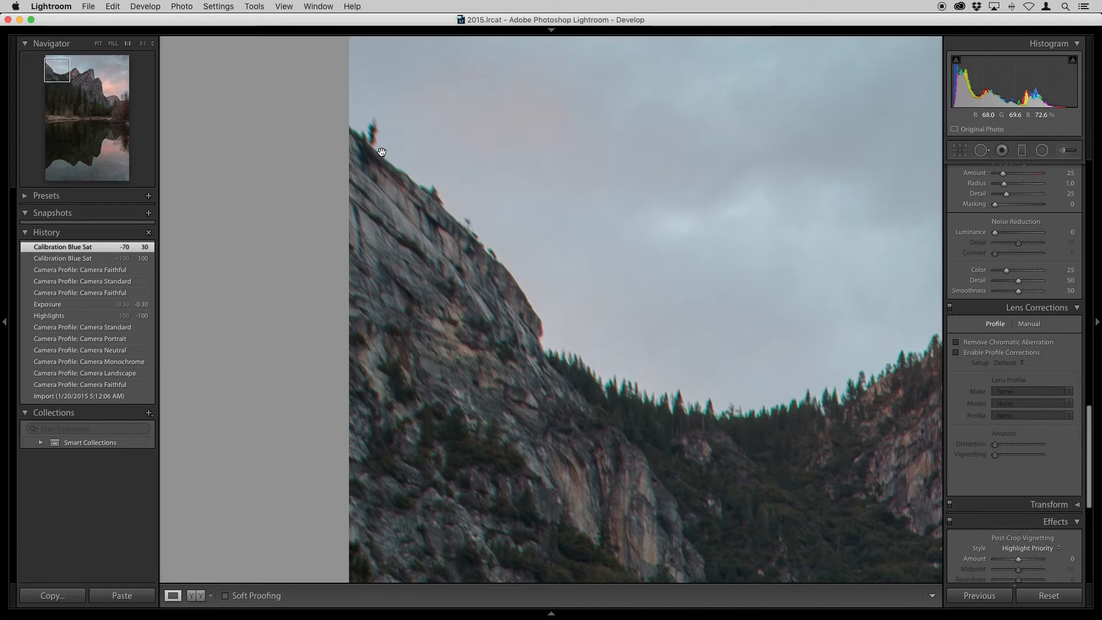
{"action": "left_click", "coordinate": [475, 233]}
{"action": "left_click", "coordinate": [557, 297]}
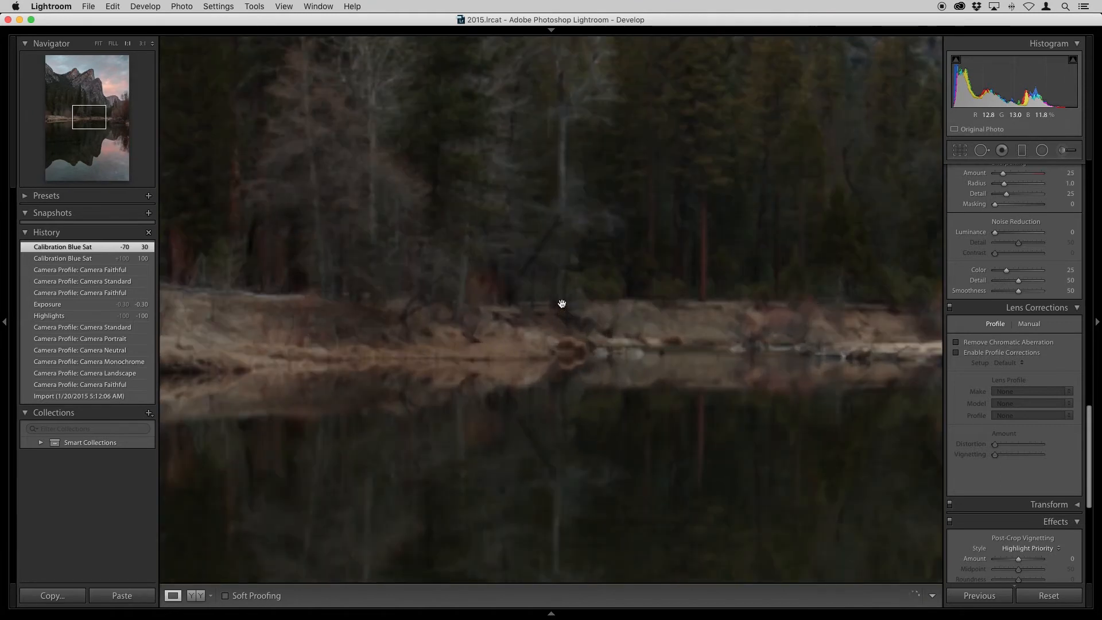
{"action": "left_click_drag", "start_coordinate": [552, 293], "coordinate": [573, 322]}
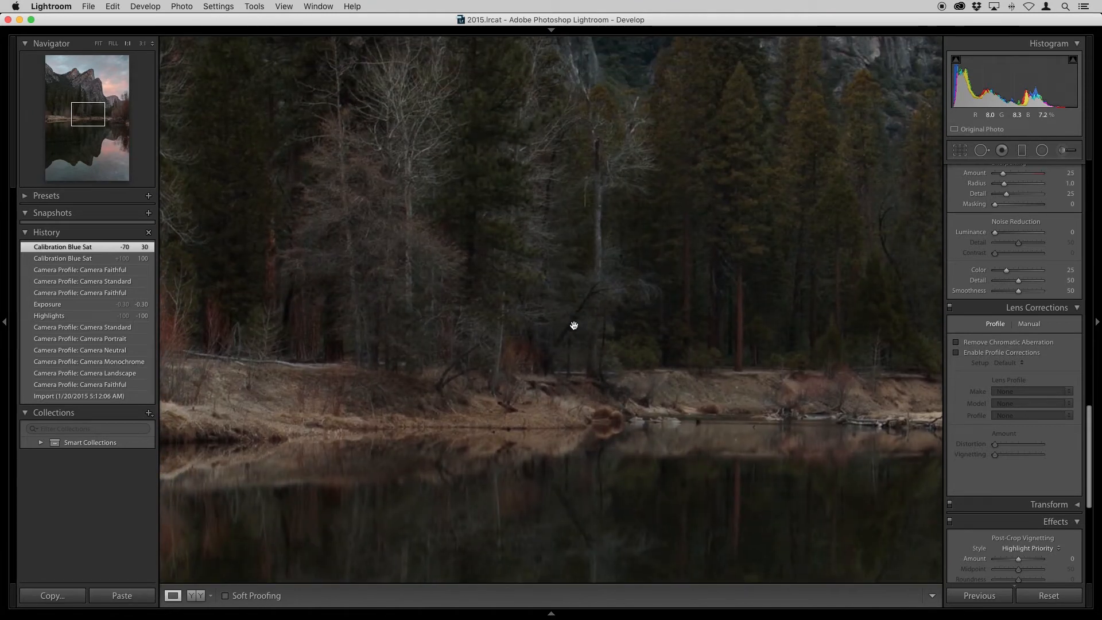
{"action": "left_click", "coordinate": [573, 325]}
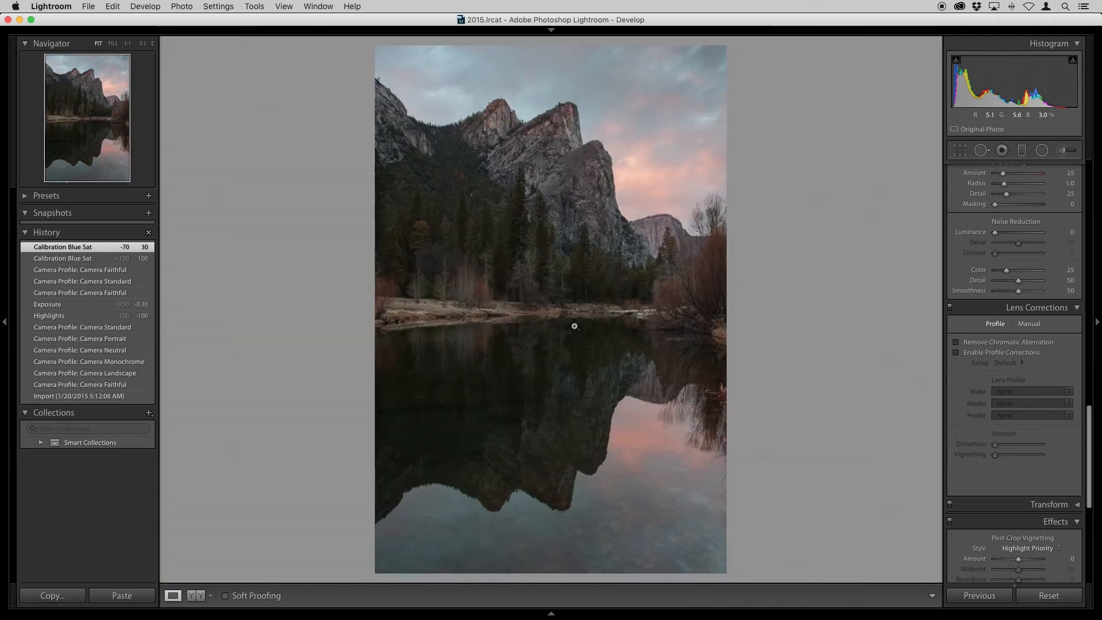
{"action": "left_click", "coordinate": [385, 93]}
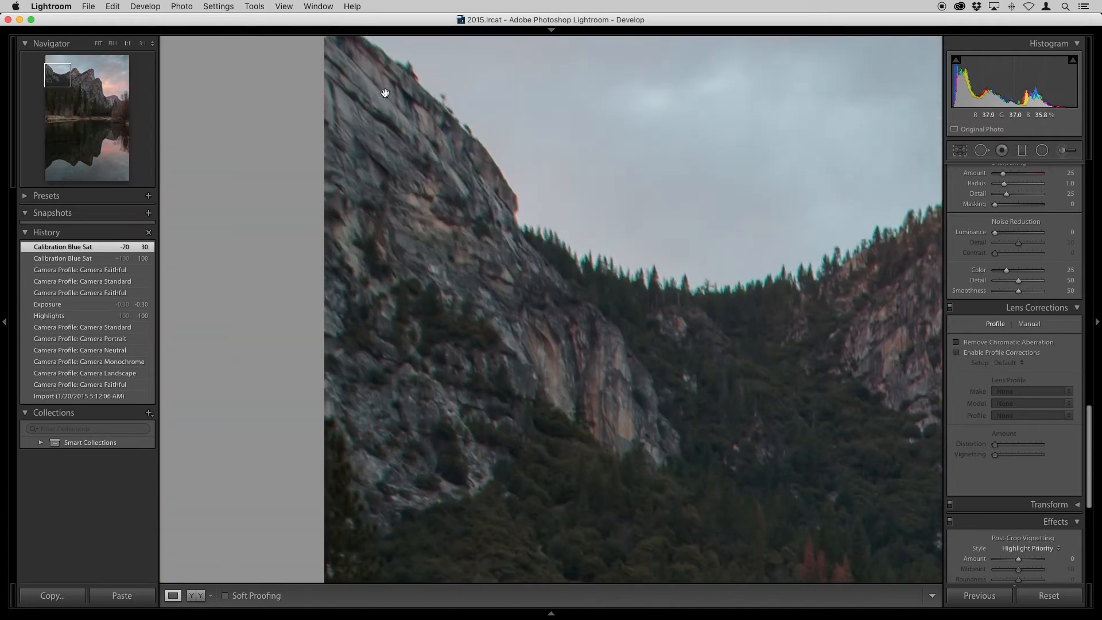
{"action": "left_click_drag", "start_coordinate": [385, 93], "coordinate": [454, 201]}
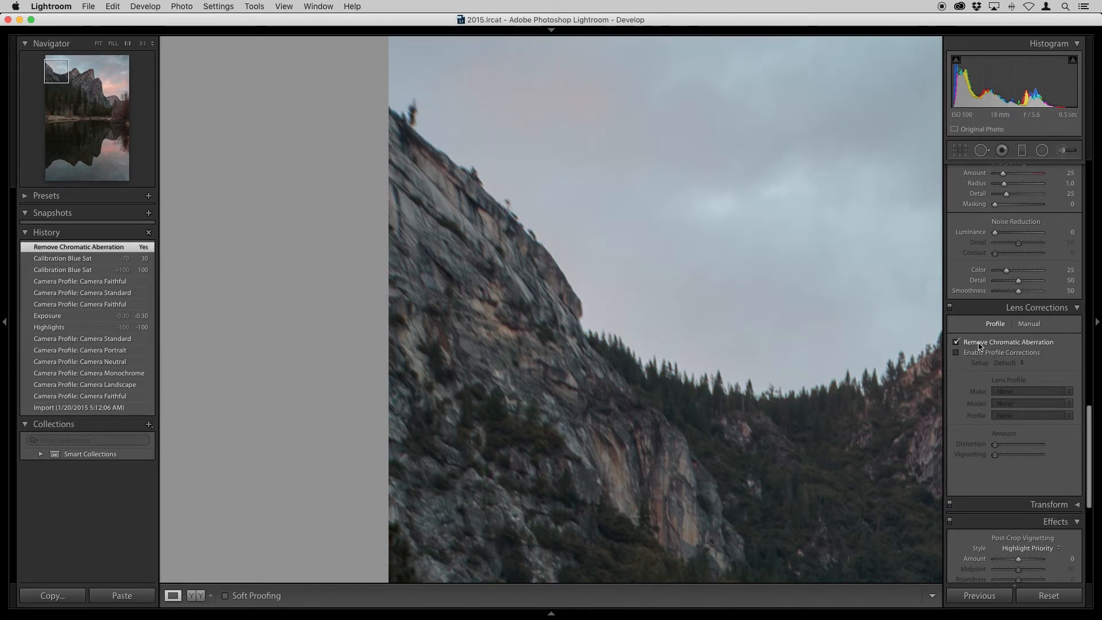
Toggle the lens corrections off and on repeatedly to compare the fringing along the cliff edge, leaving them enabled
{"action": "left_click", "coordinate": [950, 309]}
{"action": "left_click", "coordinate": [950, 309]}
{"action": "left_click", "coordinate": [950, 309]}
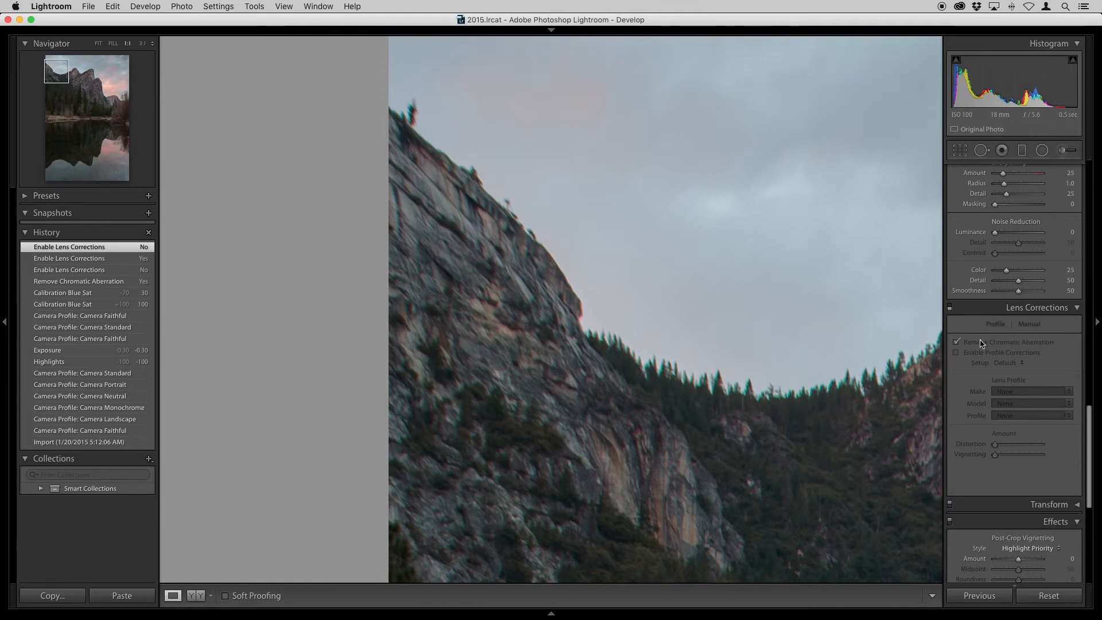
{"action": "left_click", "coordinate": [950, 309]}
{"action": "left_click", "coordinate": [950, 309]}
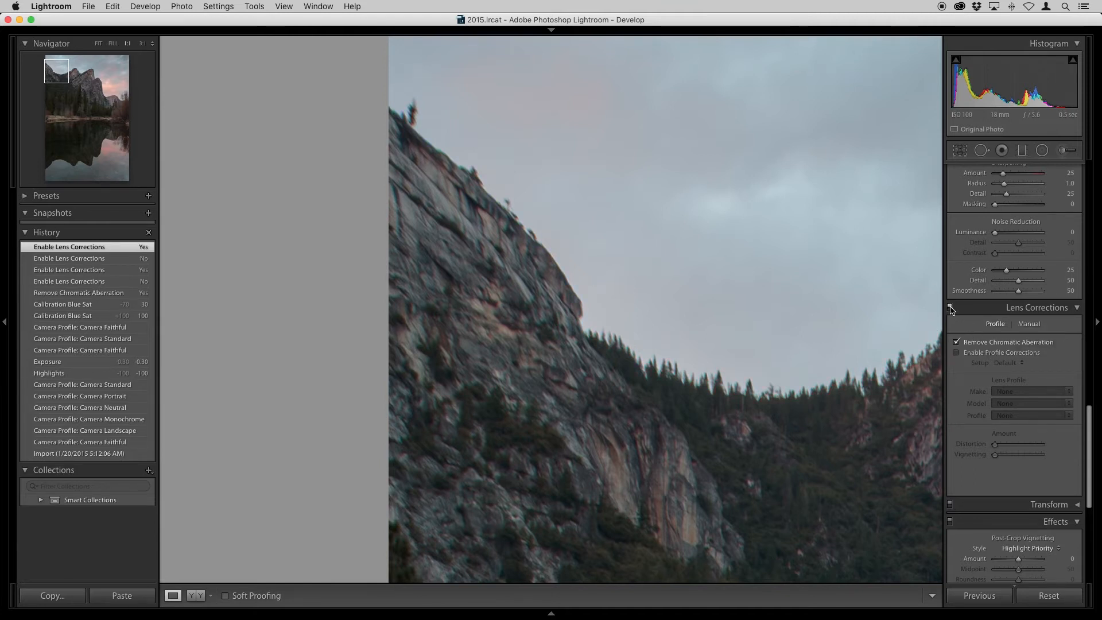
{"action": "left_click", "coordinate": [950, 308]}
{"action": "left_click", "coordinate": [950, 308]}
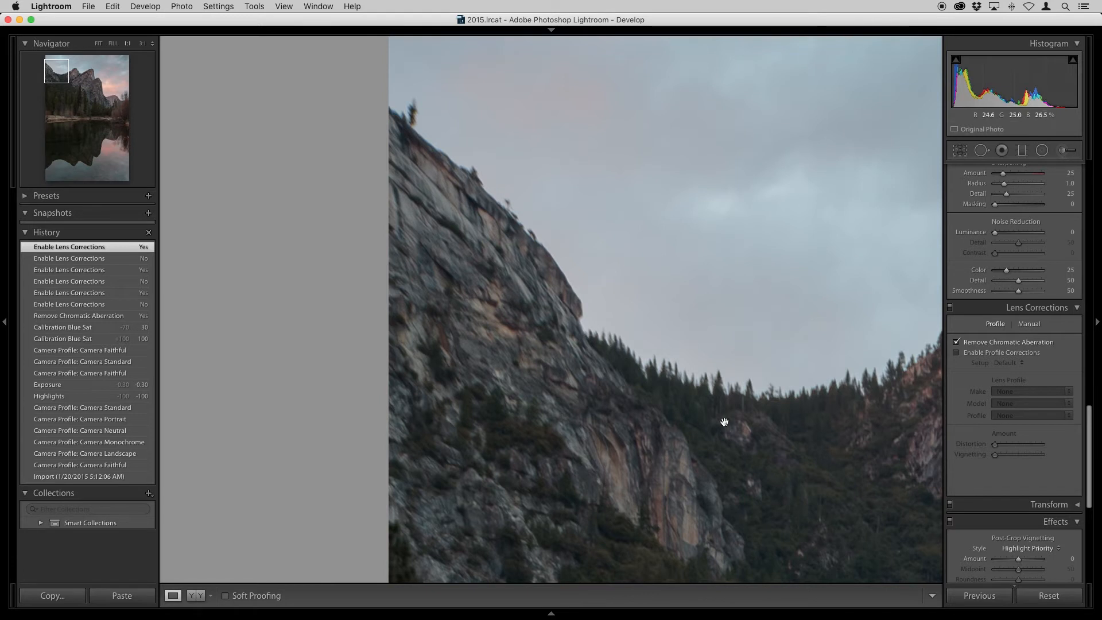
Sample the fringe color near the small tree atop the cliff with the manual Defringe selector, and return to the profile corrections
{"action": "left_click", "coordinate": [1033, 325]}
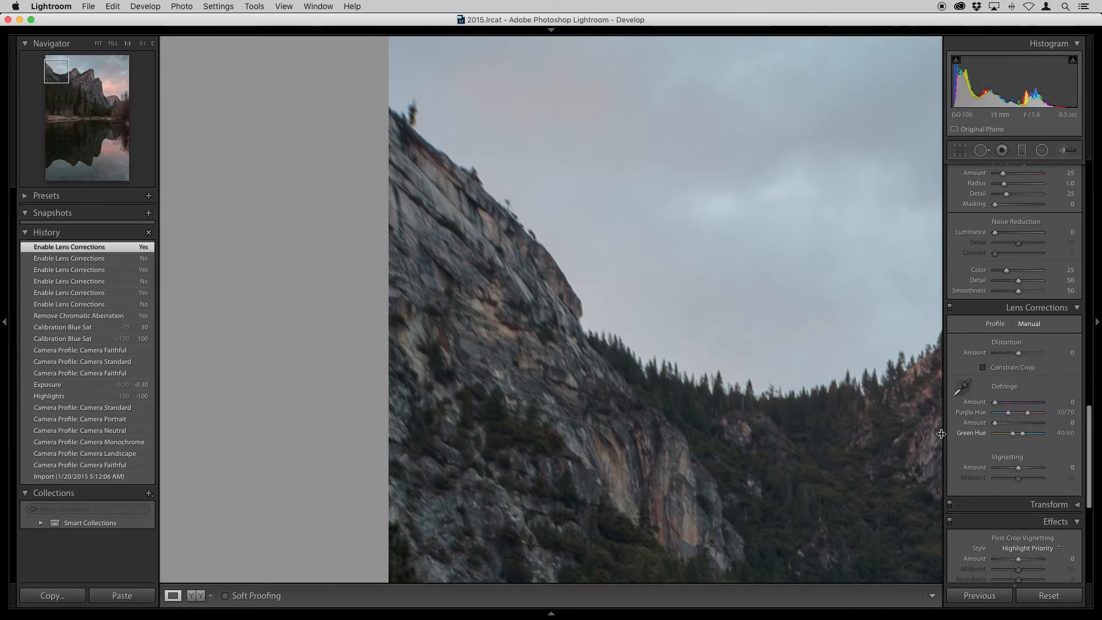
{"action": "left_click", "coordinate": [966, 389]}
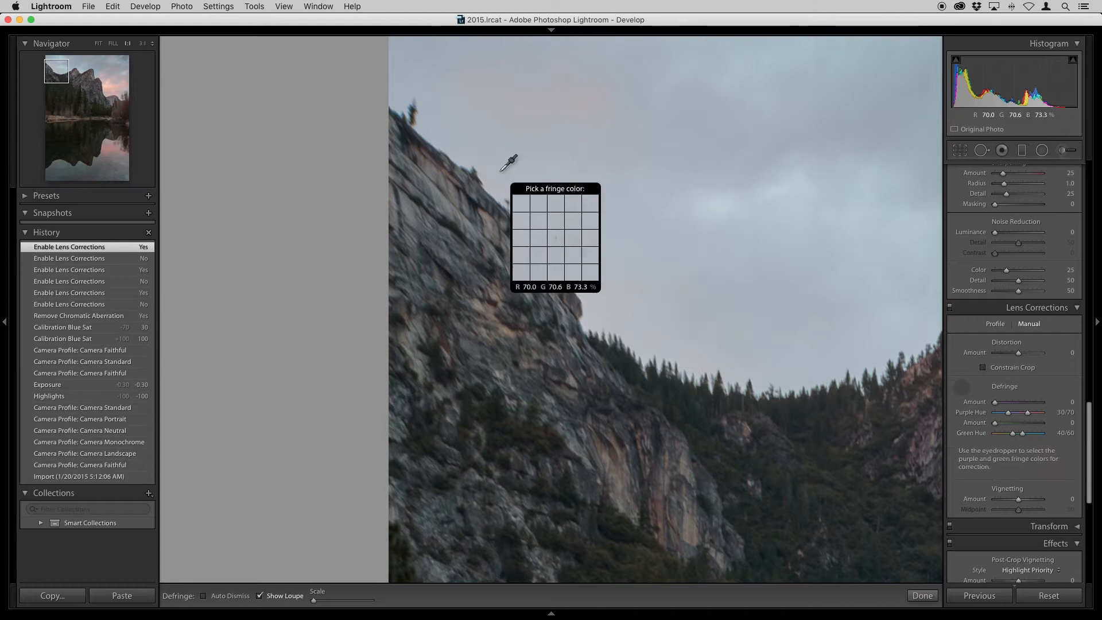
{"action": "left_click", "coordinate": [416, 111]}
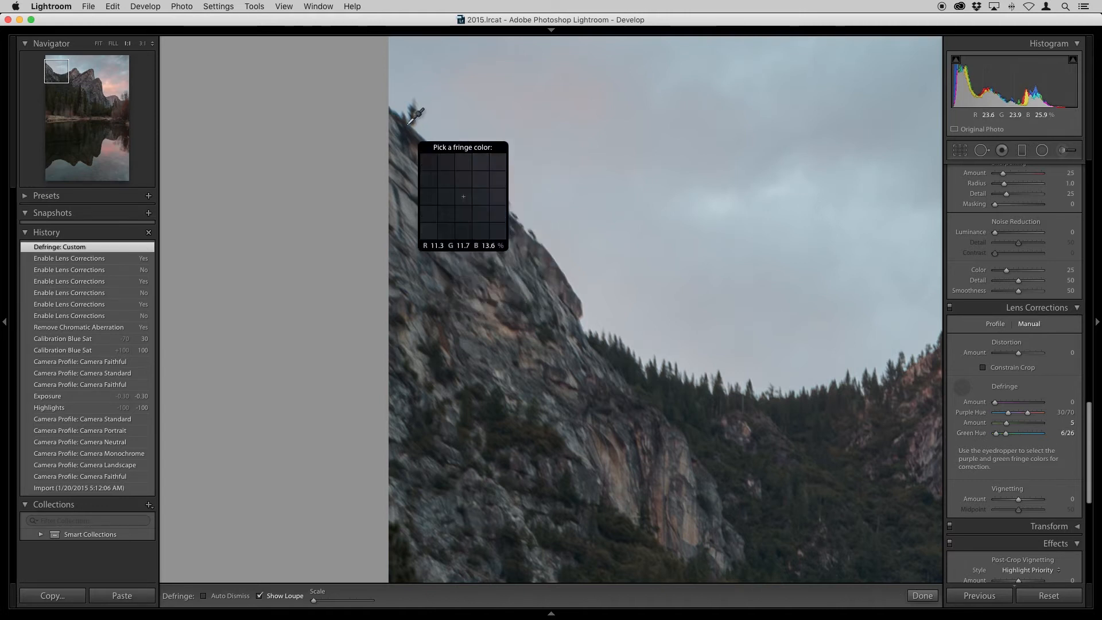
{"action": "left_click", "coordinate": [997, 325]}
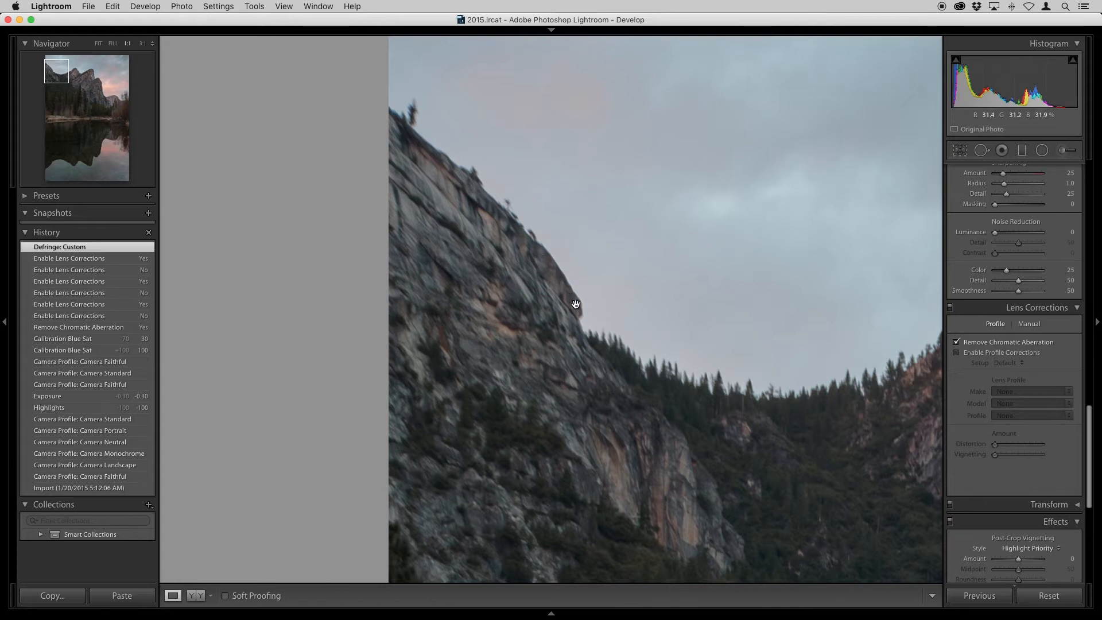
Enable the lens profile corrections, switching them off and on to compare their effect on the whole photo
{"action": "left_click", "coordinate": [759, 439]}
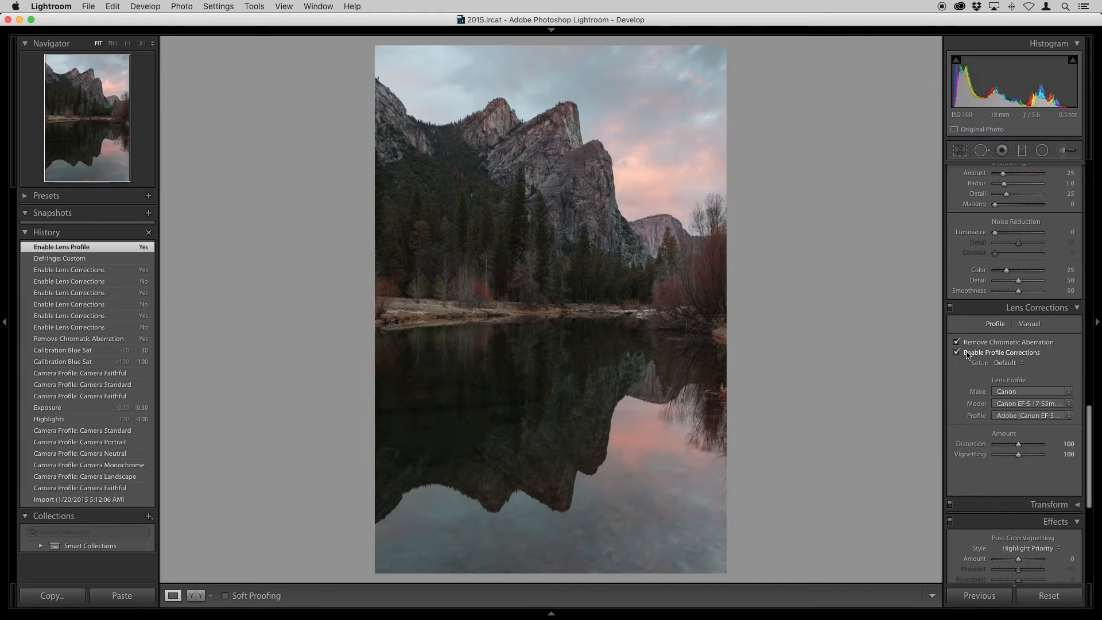
{"action": "left_click", "coordinate": [968, 355]}
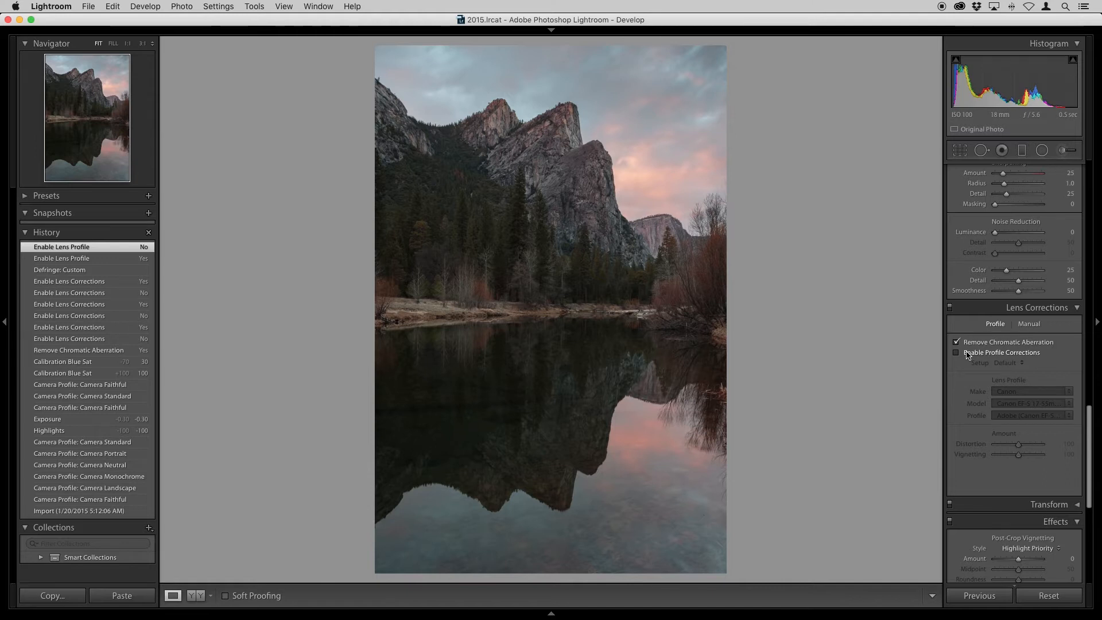
{"action": "left_click", "coordinate": [969, 354]}
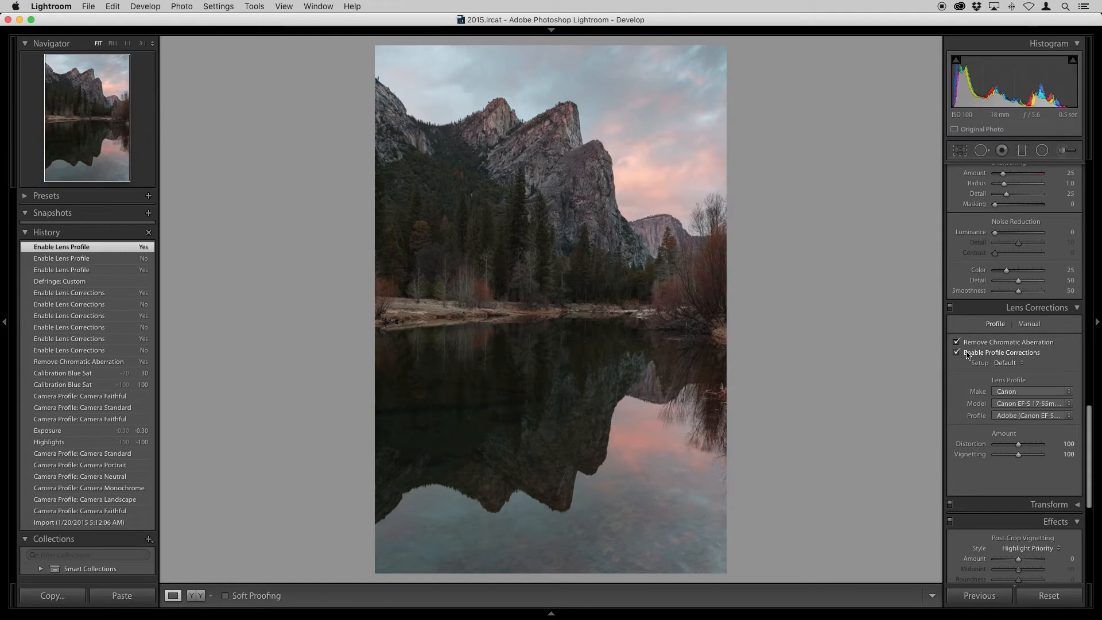
{"action": "left_click", "coordinate": [969, 354]}
{"action": "left_click", "coordinate": [969, 354]}
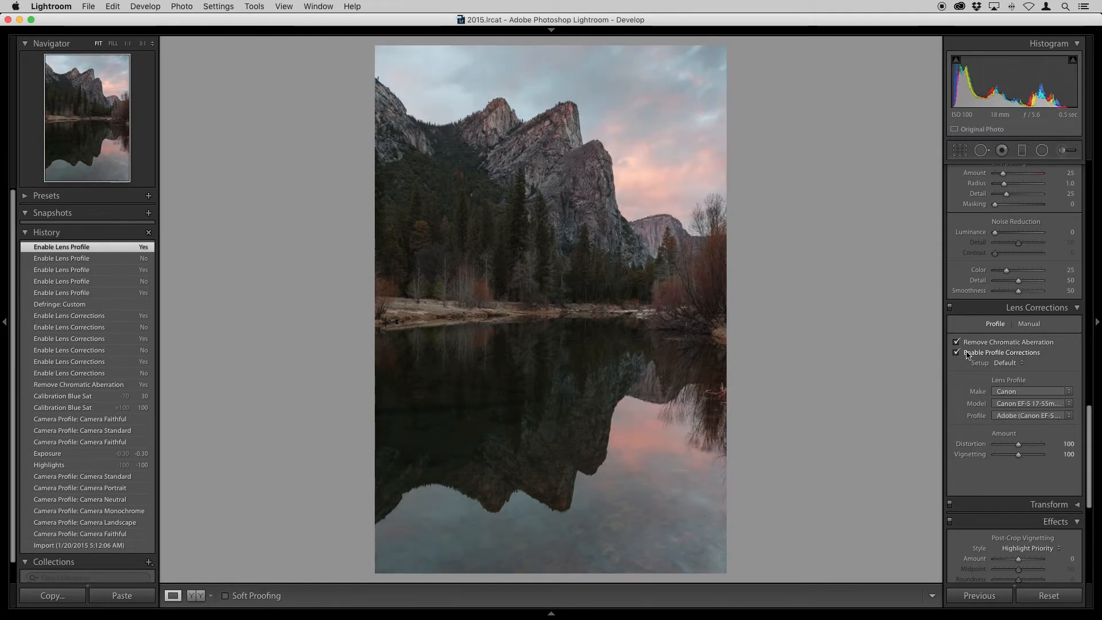
{"action": "left_click", "coordinate": [969, 354]}
{"action": "left_click", "coordinate": [968, 354]}
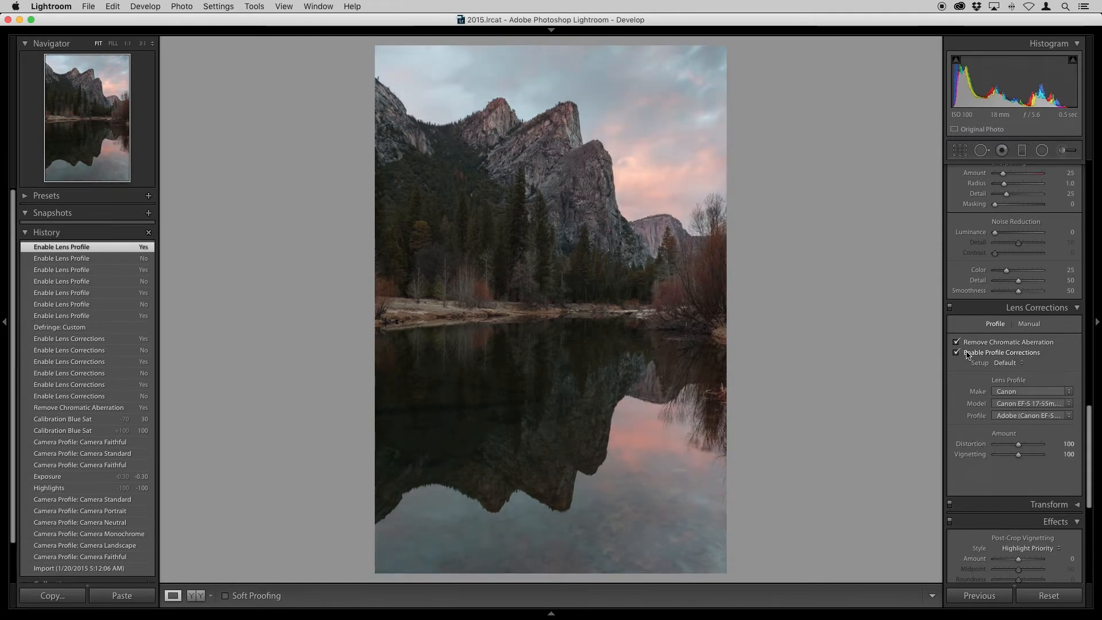
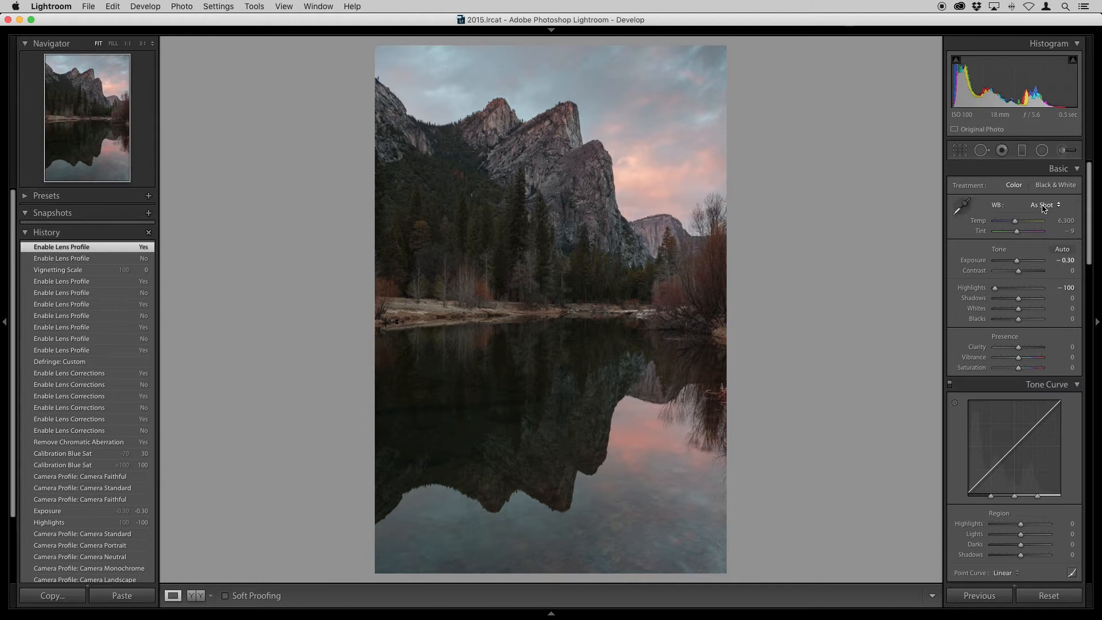
Apply the Auto white balance after comparing it with As Shot, and set the temperature to 6,815
{"action": "left_click", "coordinate": [1044, 206]}
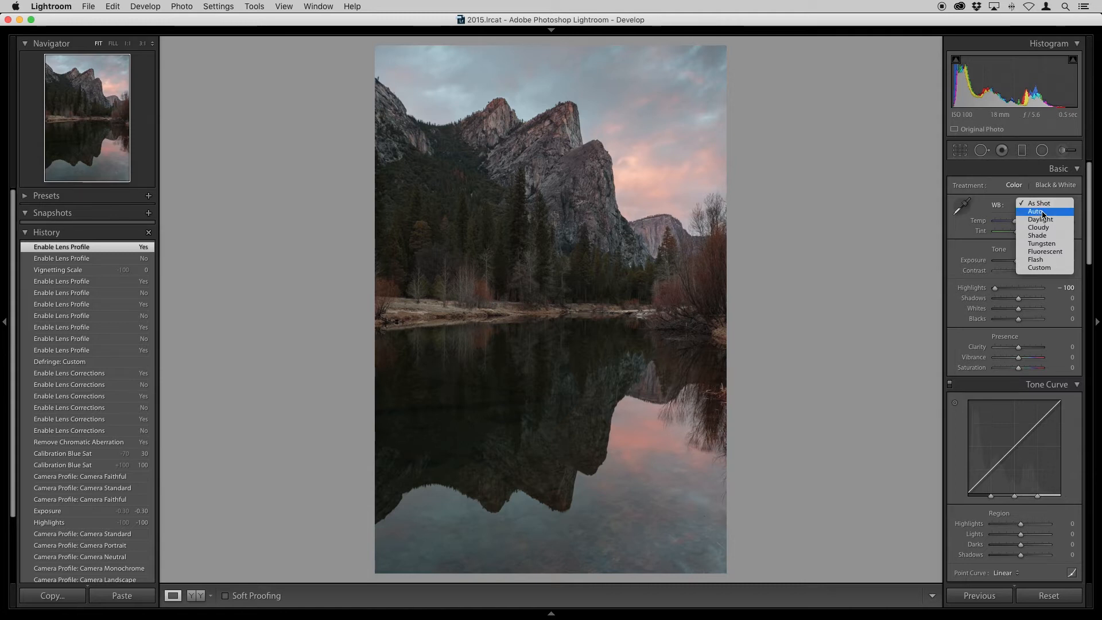
{"action": "left_click", "coordinate": [1044, 213]}
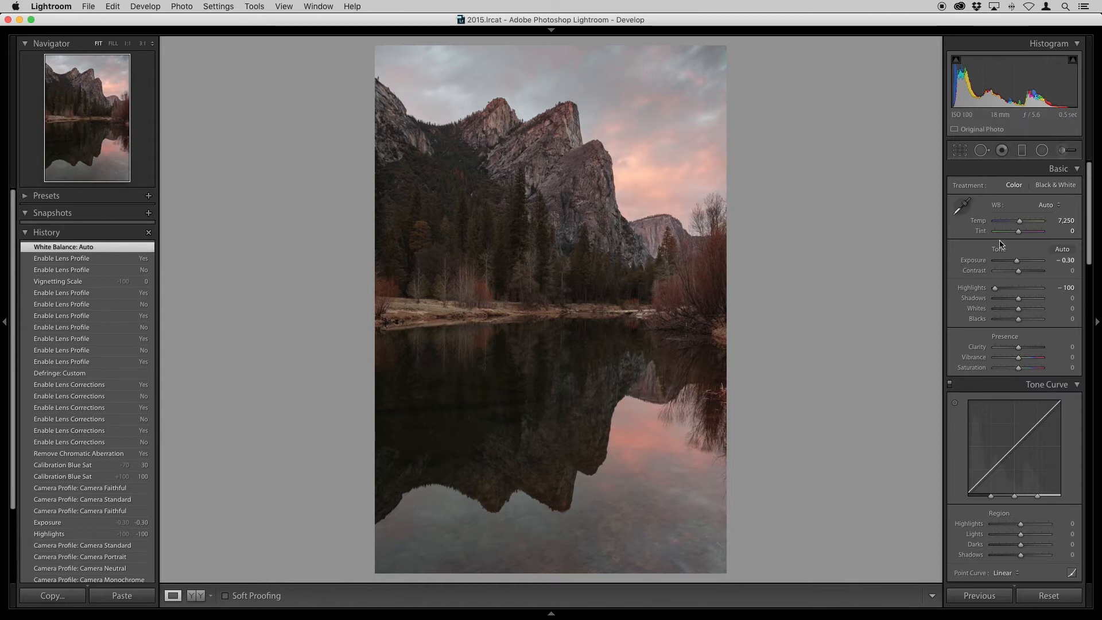
{"action": "left_click", "coordinate": [1047, 206]}
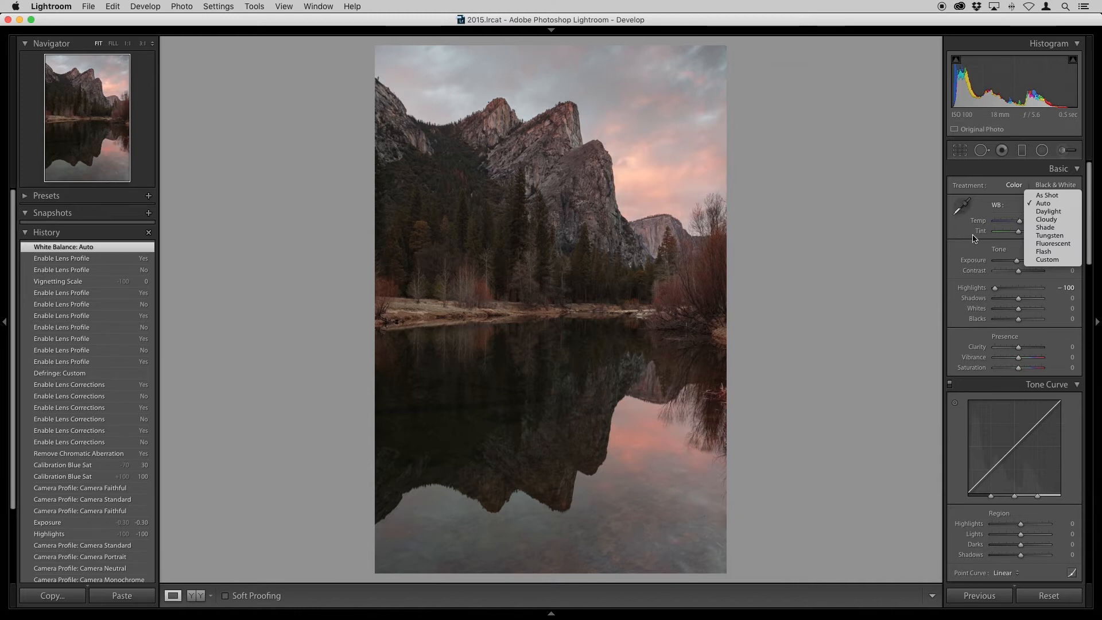
{"action": "left_click", "coordinate": [1053, 198]}
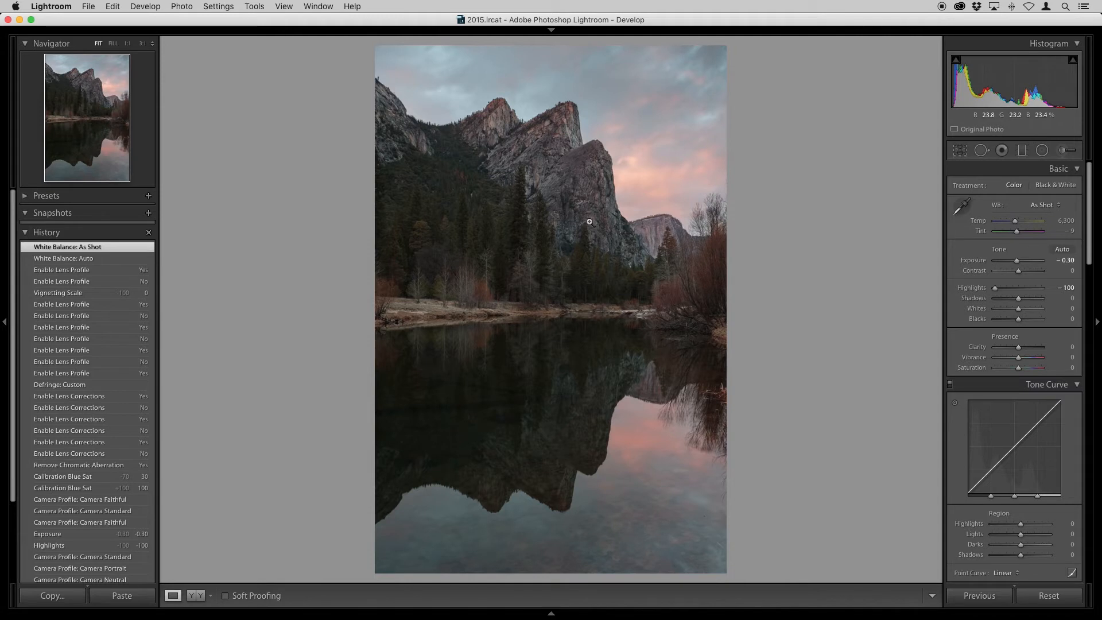
{"action": "left_click", "coordinate": [1042, 205]}
{"action": "left_click", "coordinate": [1044, 215]}
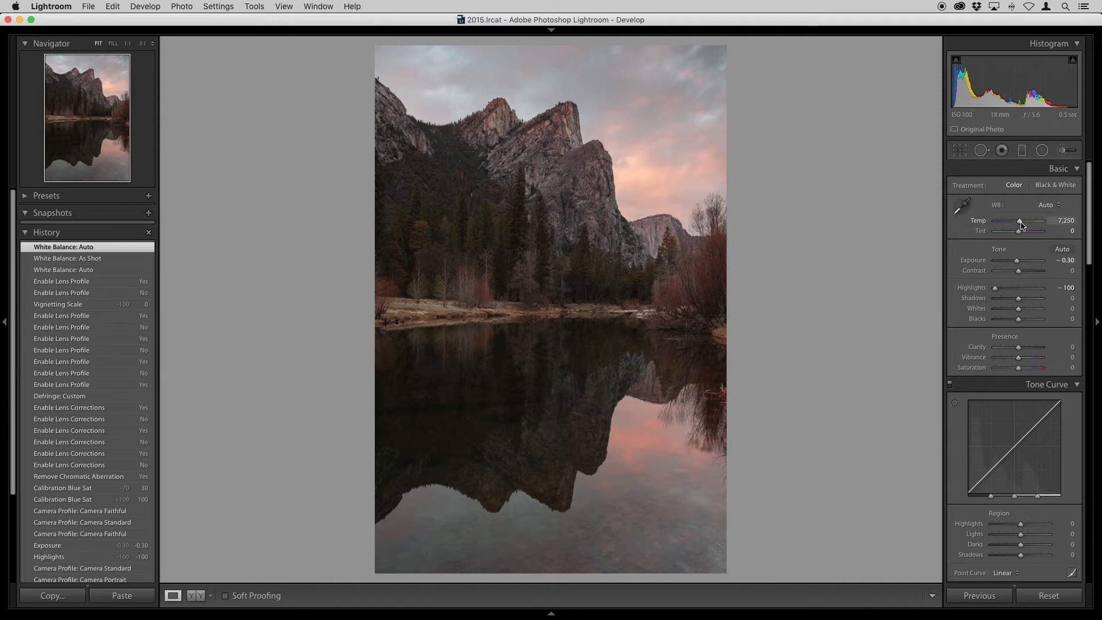
{"action": "left_click_drag", "start_coordinate": [1021, 225], "coordinate": [1020, 225]}
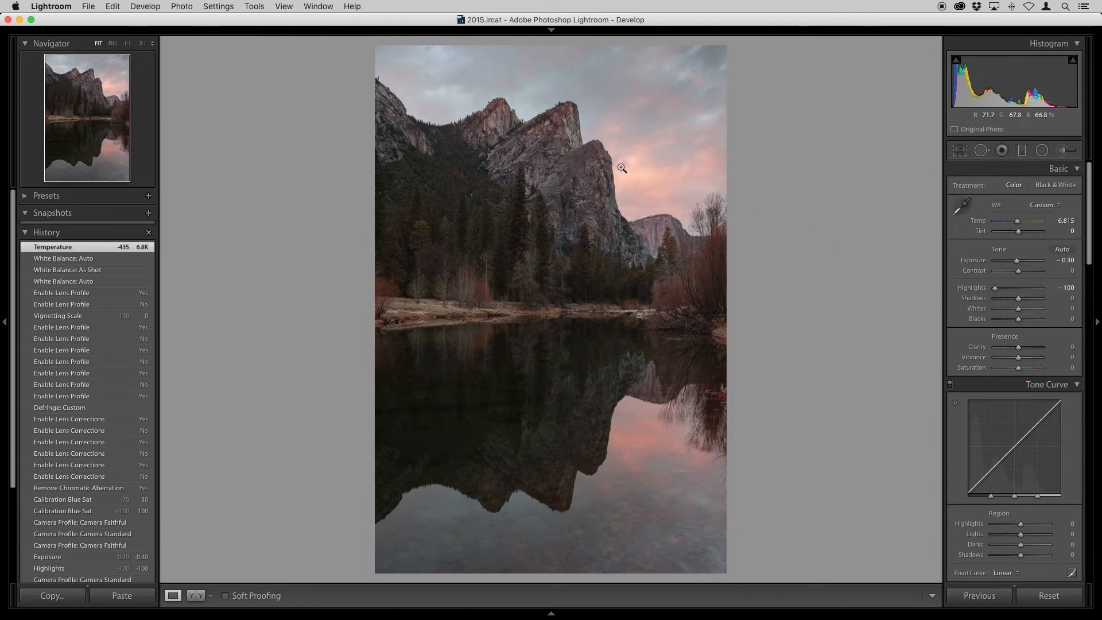
Try an Exposure of 0 for comparison, and set it back to -0.30
{"action": "left_click", "coordinate": [1069, 260]}
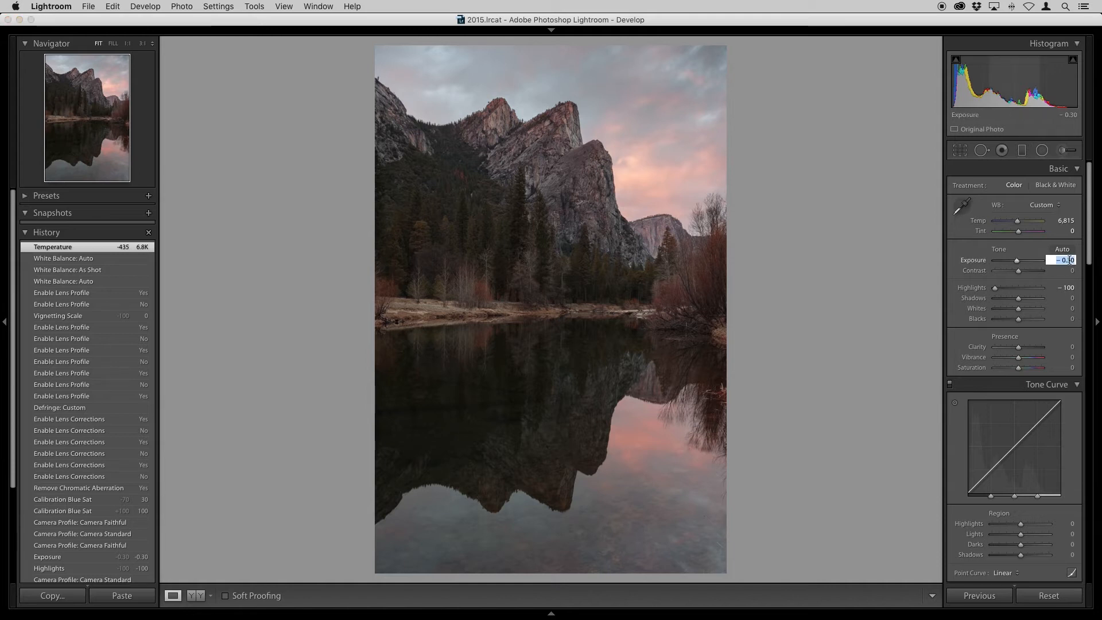
{"action": "type", "text": "0"}
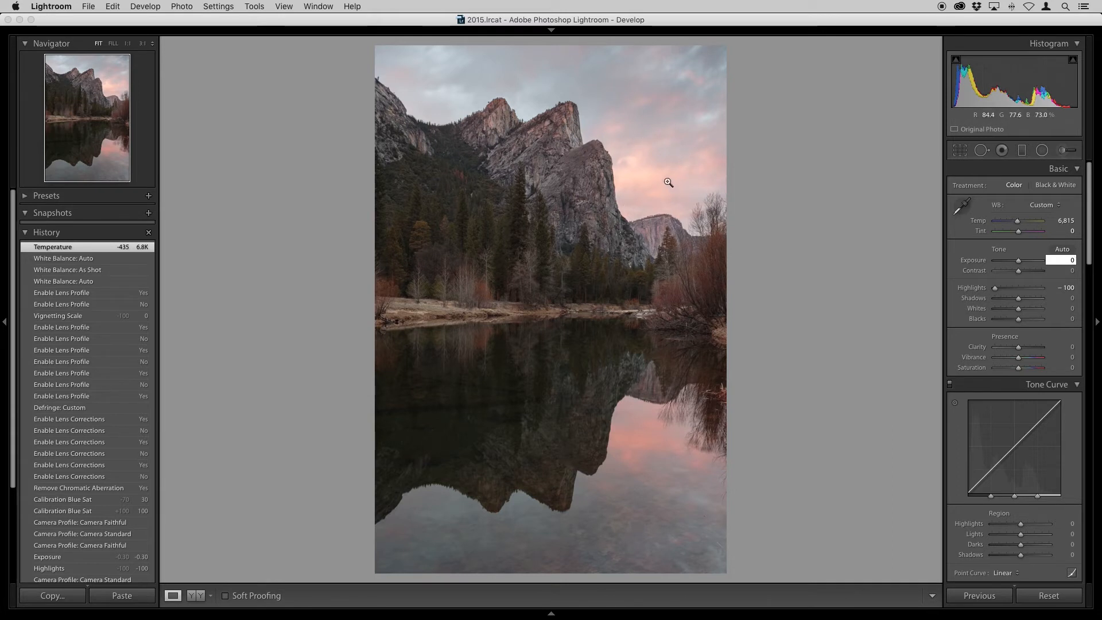
{"action": "type", "text": "-0.3"}
{"action": "key", "text": "Return"}
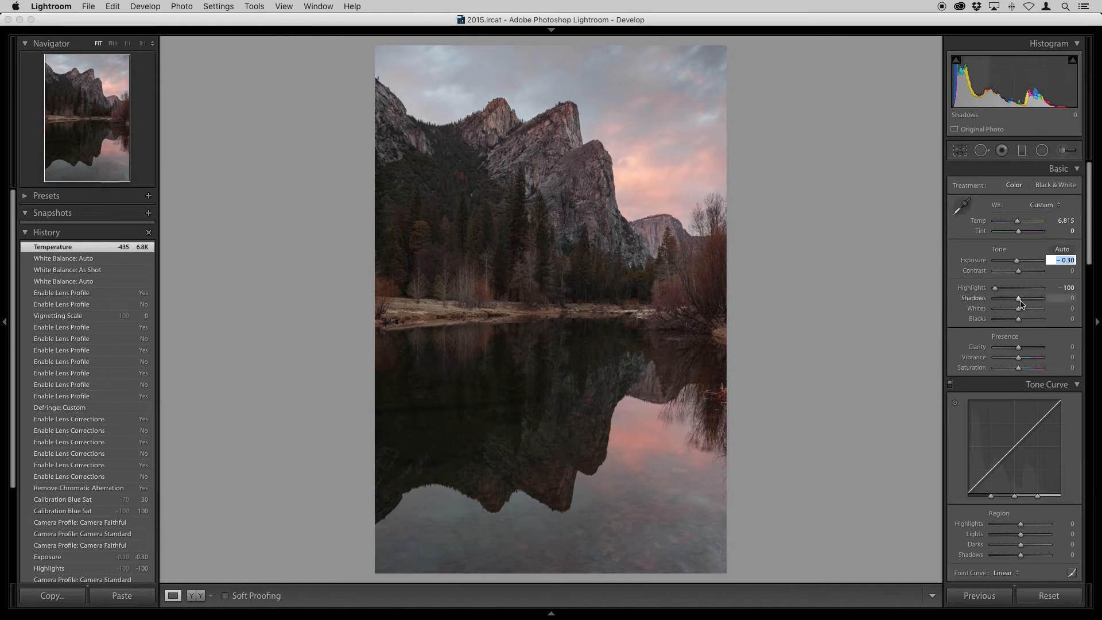
Raise the Shadows to +41 and, guided by the clipping preview, set the Whites to +61
{"action": "left_click_drag", "start_coordinate": [1022, 305], "coordinate": [1030, 303]}
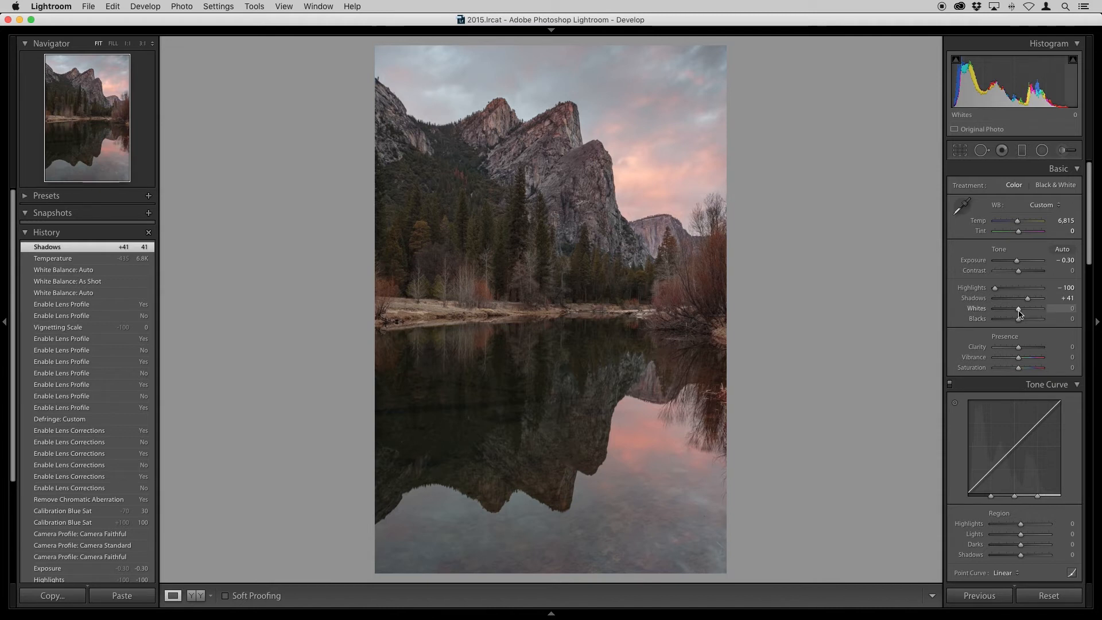
{"action": "key", "text": "alt"}
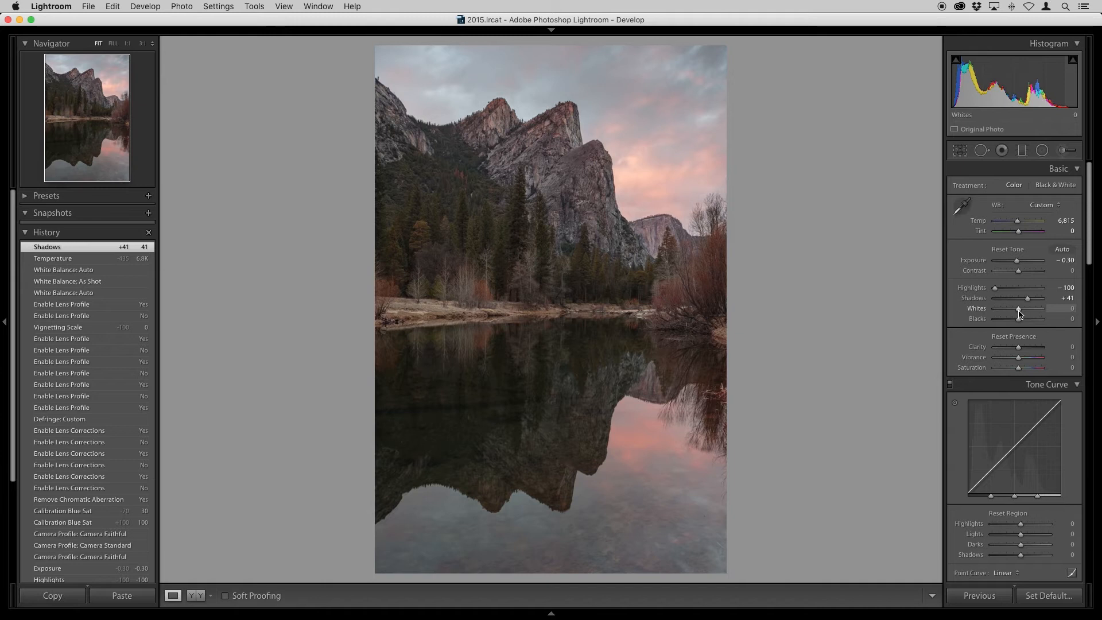
{"action": "left_click_drag", "start_coordinate": [1020, 314], "coordinate": [1028, 314]}
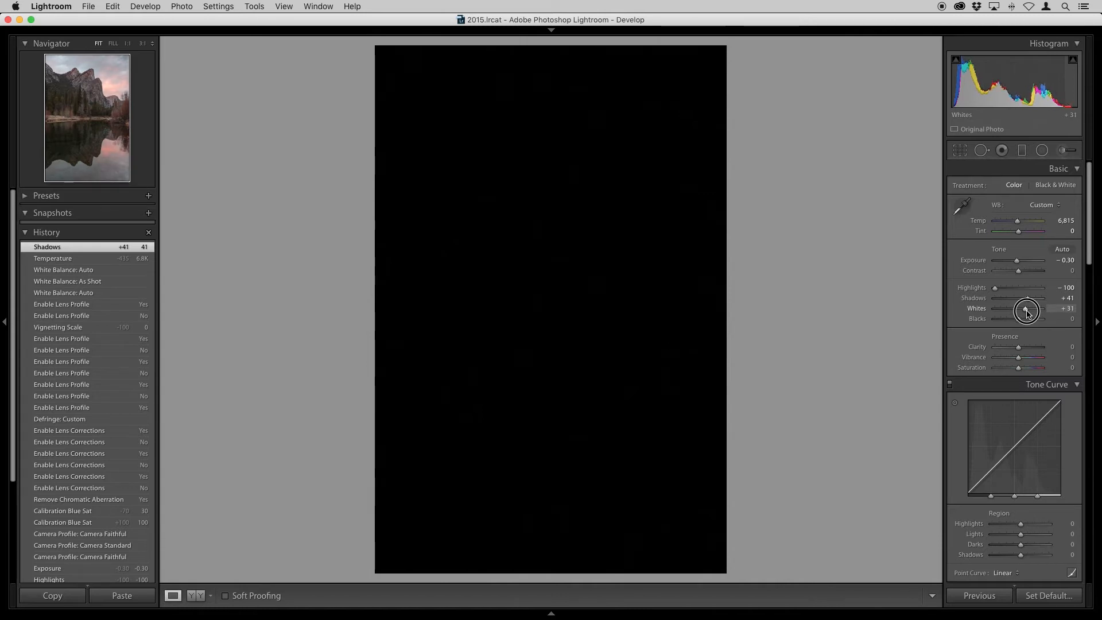
{"action": "left_click_drag", "start_coordinate": [1028, 314], "coordinate": [1038, 314]}
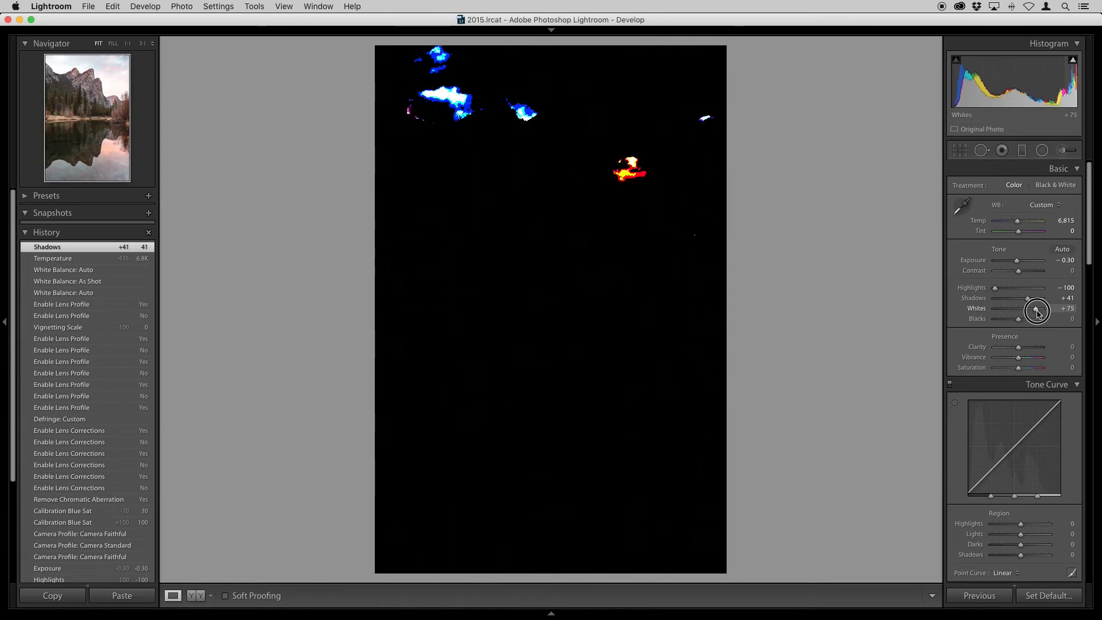
{"action": "left_click_drag", "start_coordinate": [1038, 314], "coordinate": [1035, 313]}
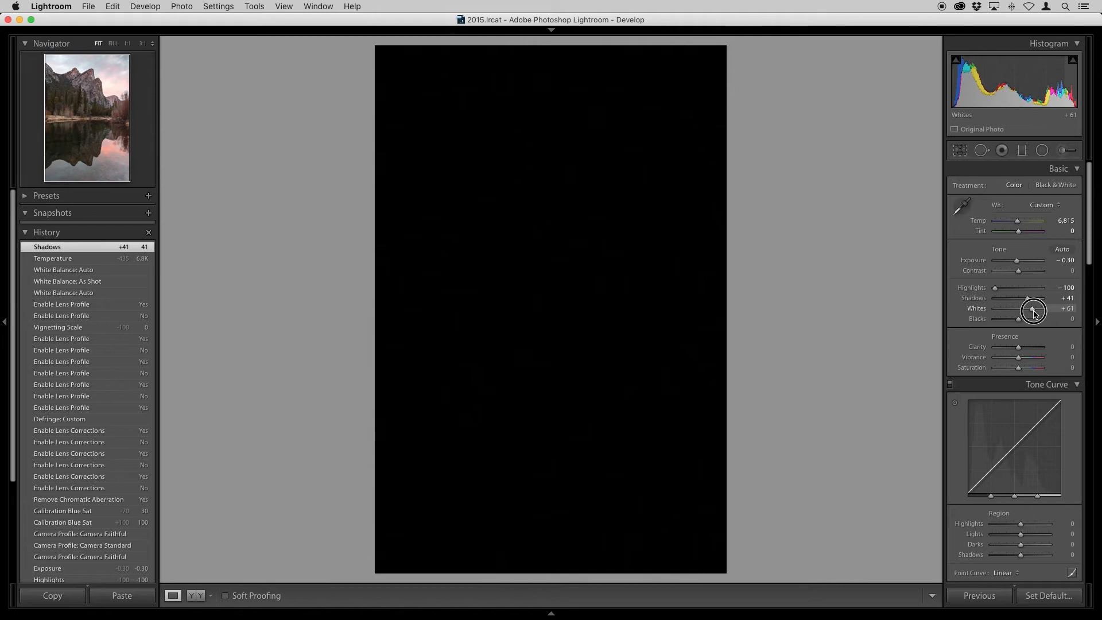
{"action": "left_click_drag", "start_coordinate": [1034, 314], "coordinate": [1036, 314]}
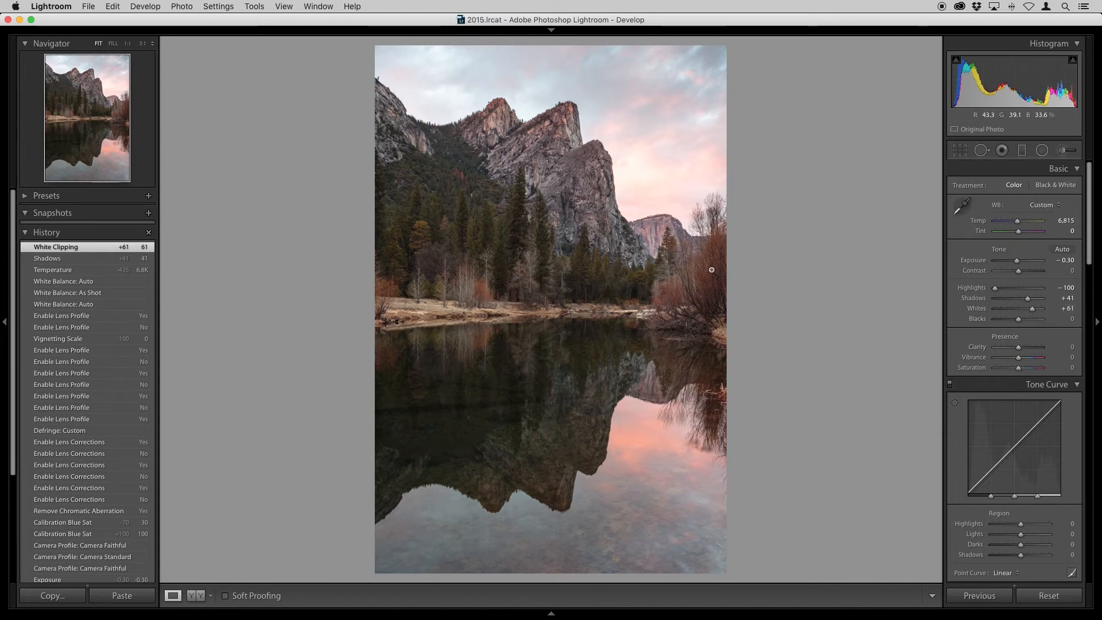
Try the Whites at 0 for comparison, and restore them to +61
{"action": "left_click", "coordinate": [1066, 308]}
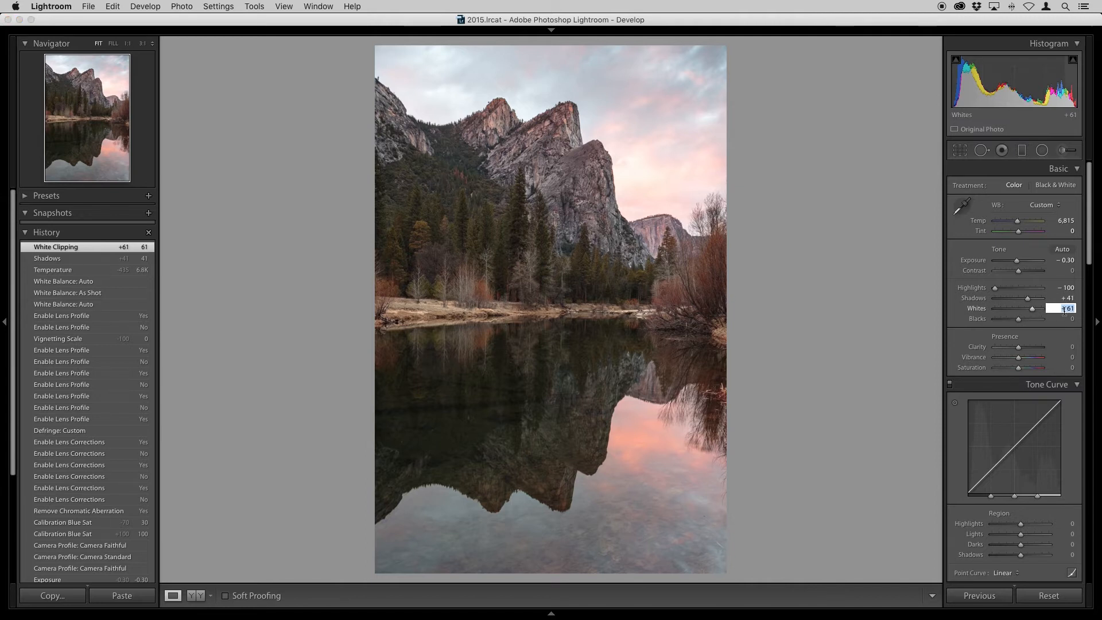
{"action": "key", "text": "super+z"}
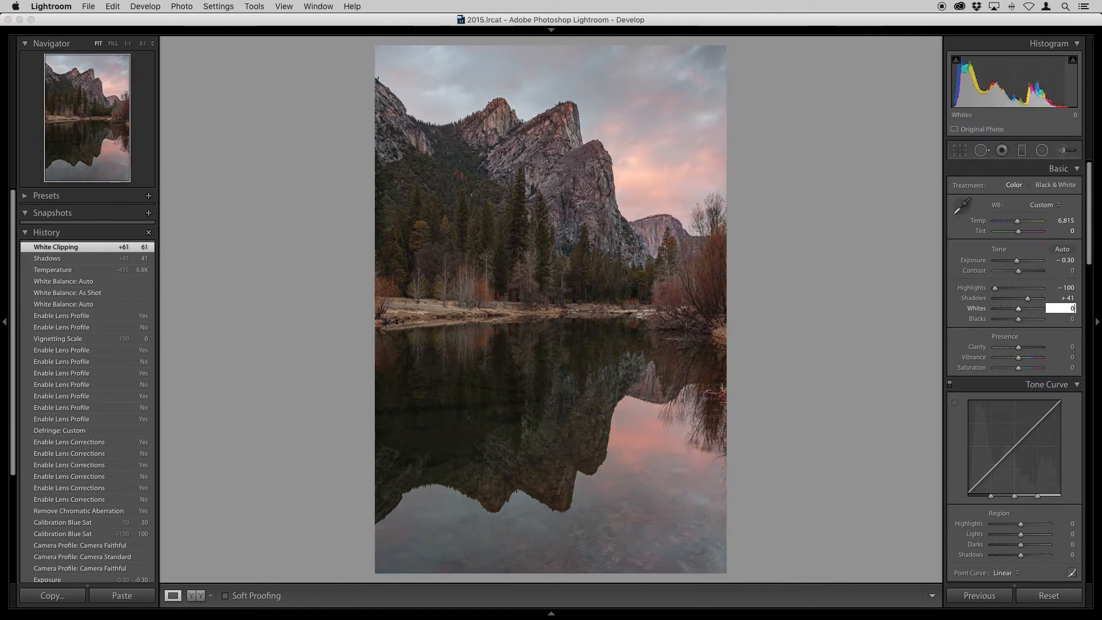
{"action": "key", "text": "super+shift+z"}
{"action": "type", "text": "0"}
{"action": "key", "text": "super+z"}
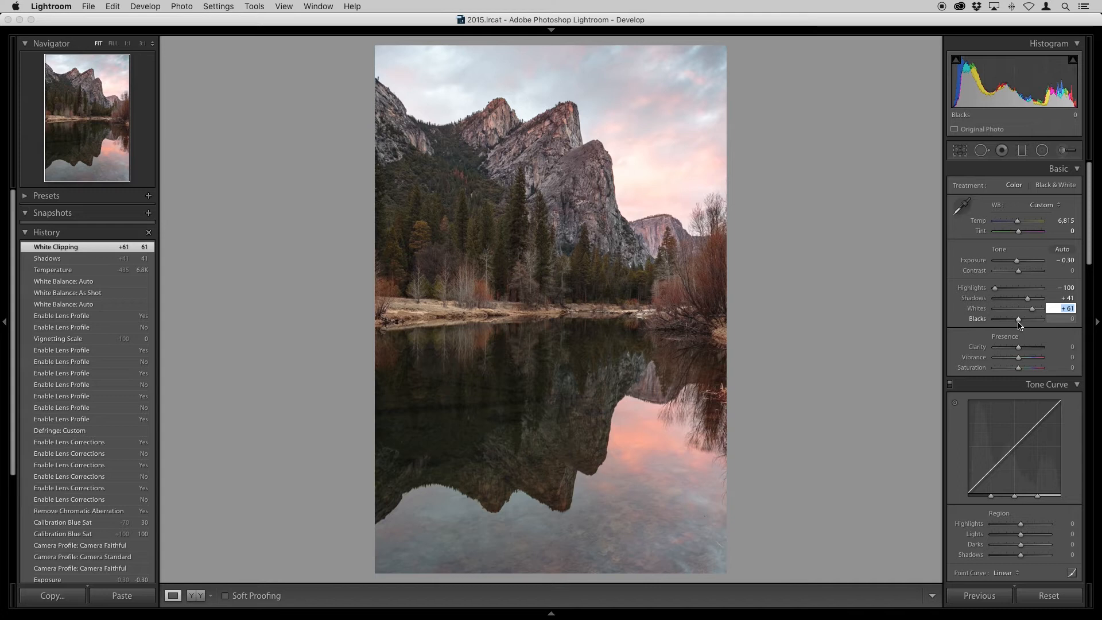
Lower the Blacks to -28, and compare the photo with its Shadows history state before returning to the latest edit
{"action": "key", "text": "alt"}
{"action": "mouse_move", "coordinate": [1020, 323]}
{"action": "left_mouse_down"}
{"action": "mouse_move", "coordinate": [1002, 323]}
{"action": "mouse_move", "coordinate": [1013, 323]}
{"action": "left_mouse_up"}
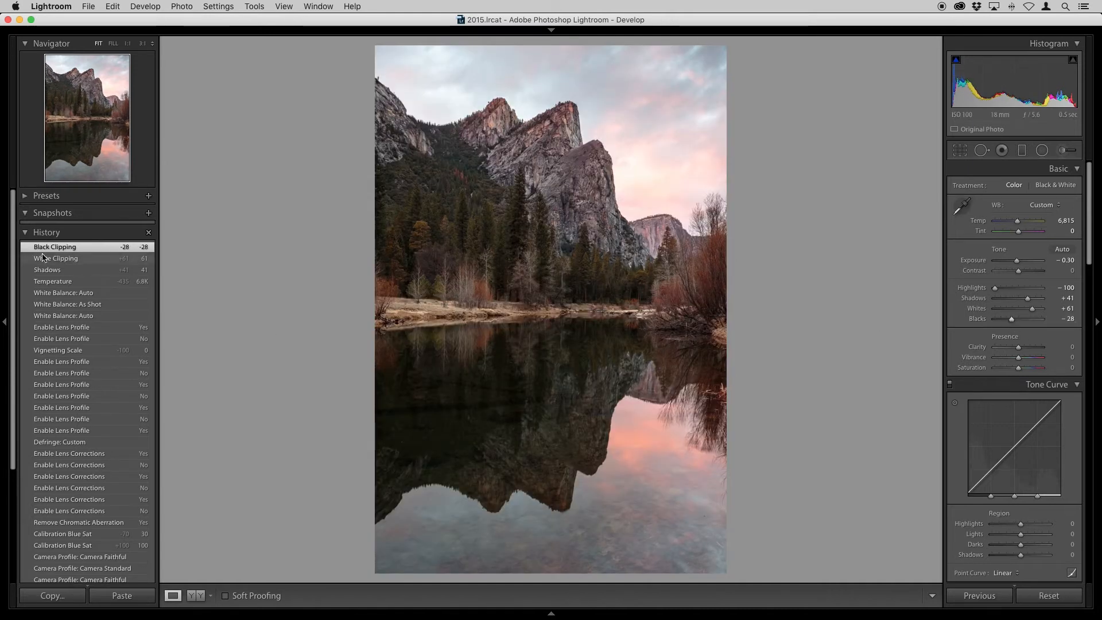
{"action": "left_click", "coordinate": [51, 270]}
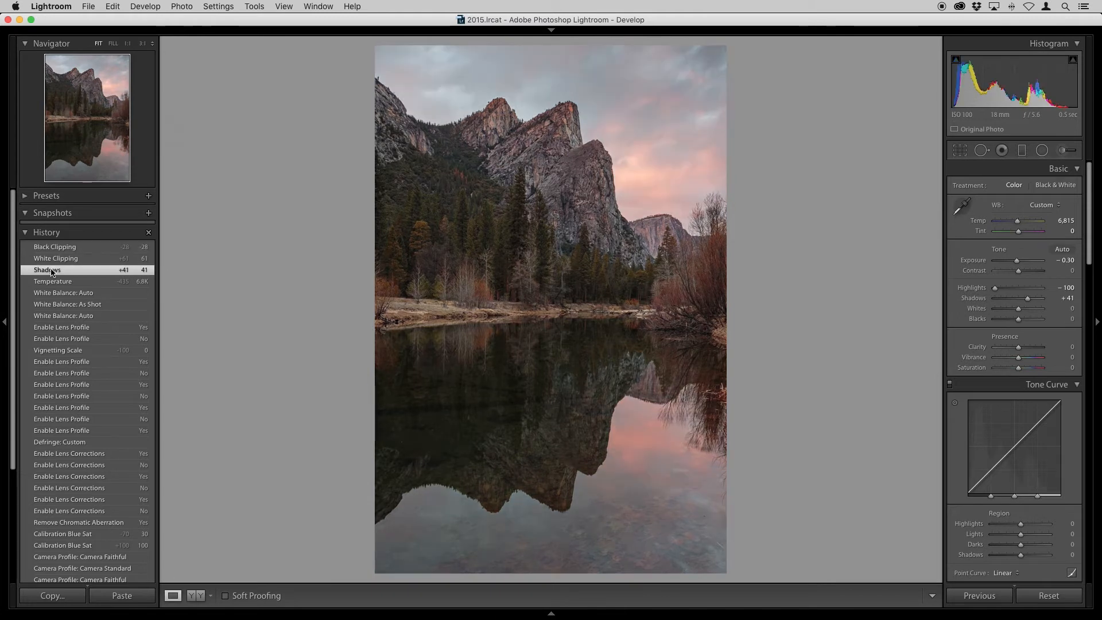
{"action": "left_click", "coordinate": [52, 248]}
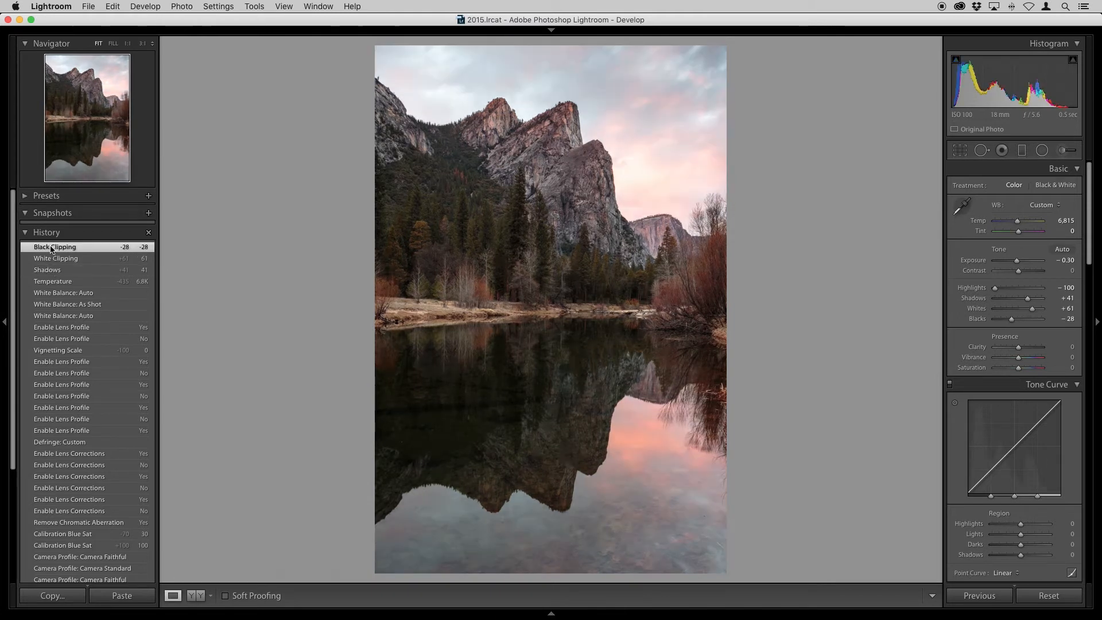
{"action": "left_click", "coordinate": [58, 271]}
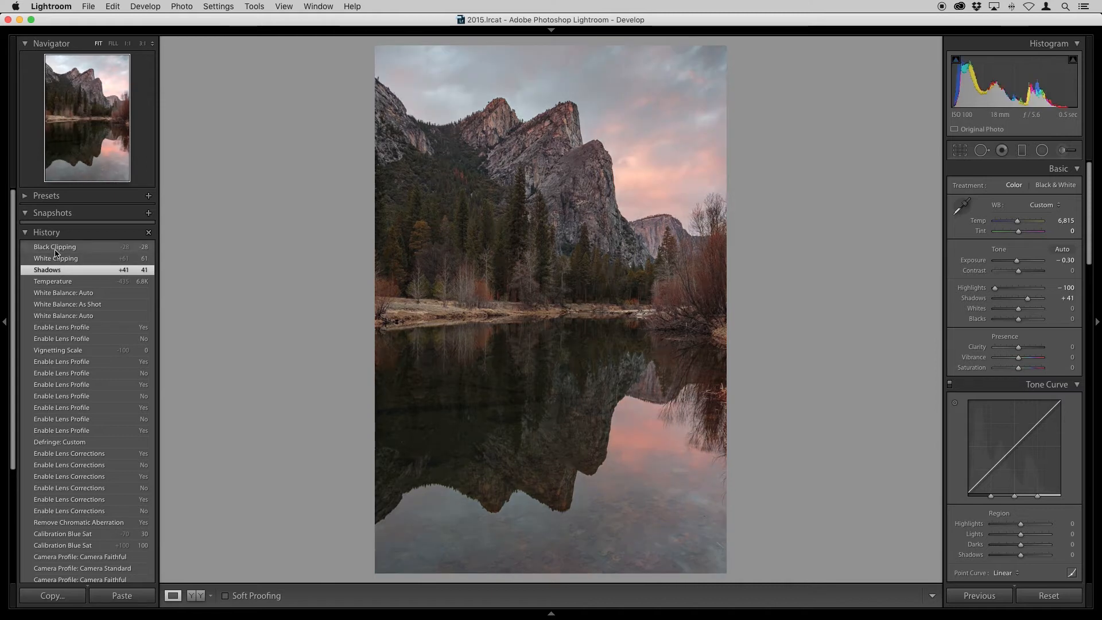
{"action": "left_click", "coordinate": [55, 248]}
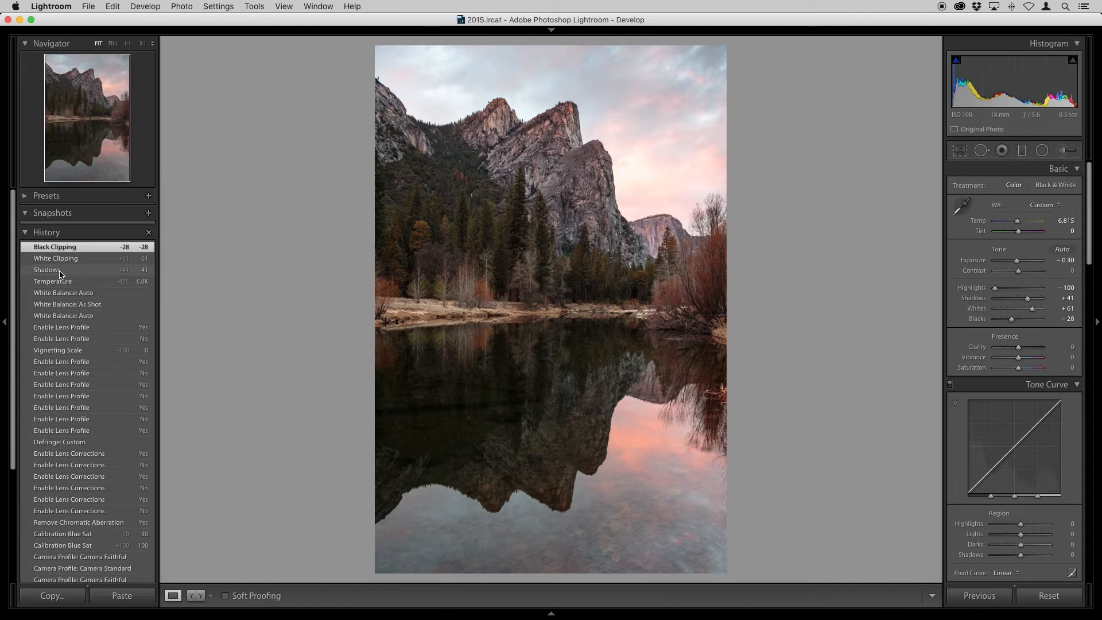
{"action": "left_click", "coordinate": [61, 273]}
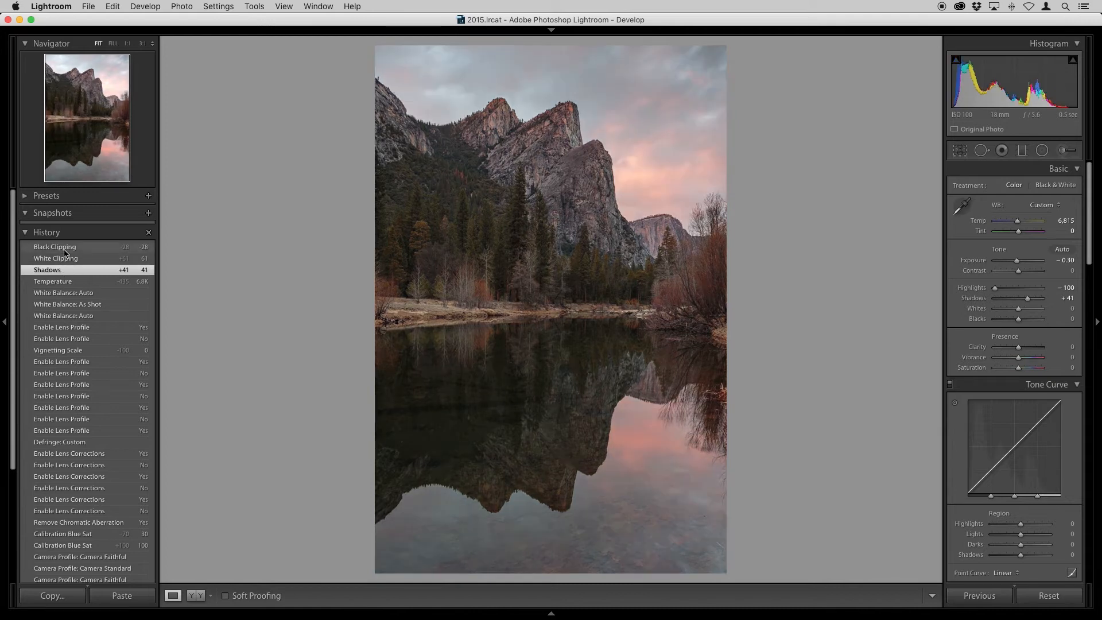
{"action": "left_click", "coordinate": [64, 251]}
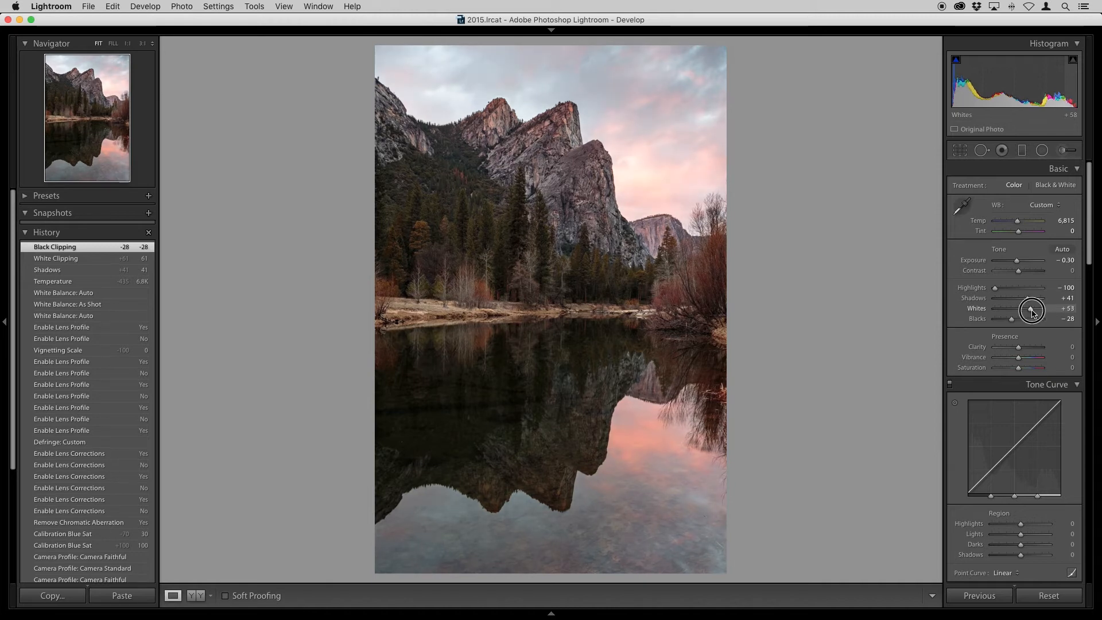
Reduce the Whites to +36, and compare the photo with its Shadows and Temperature history states before returning to the latest edit
{"action": "left_click_drag", "start_coordinate": [1034, 312], "coordinate": [1028, 312]}
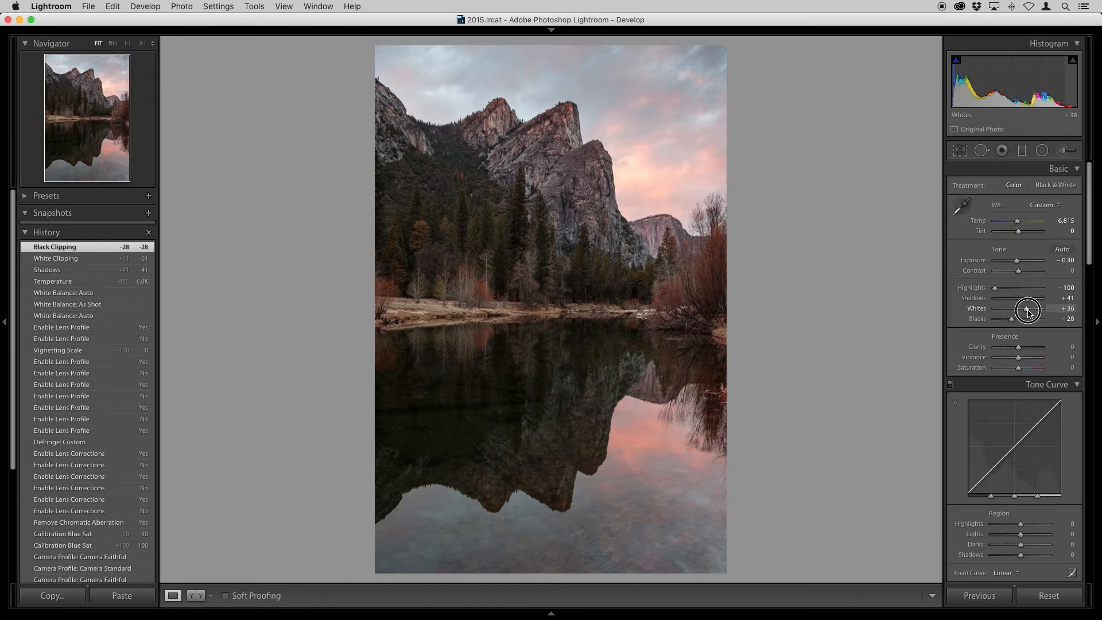
{"action": "left_click_drag", "start_coordinate": [1029, 312], "coordinate": [1029, 312]}
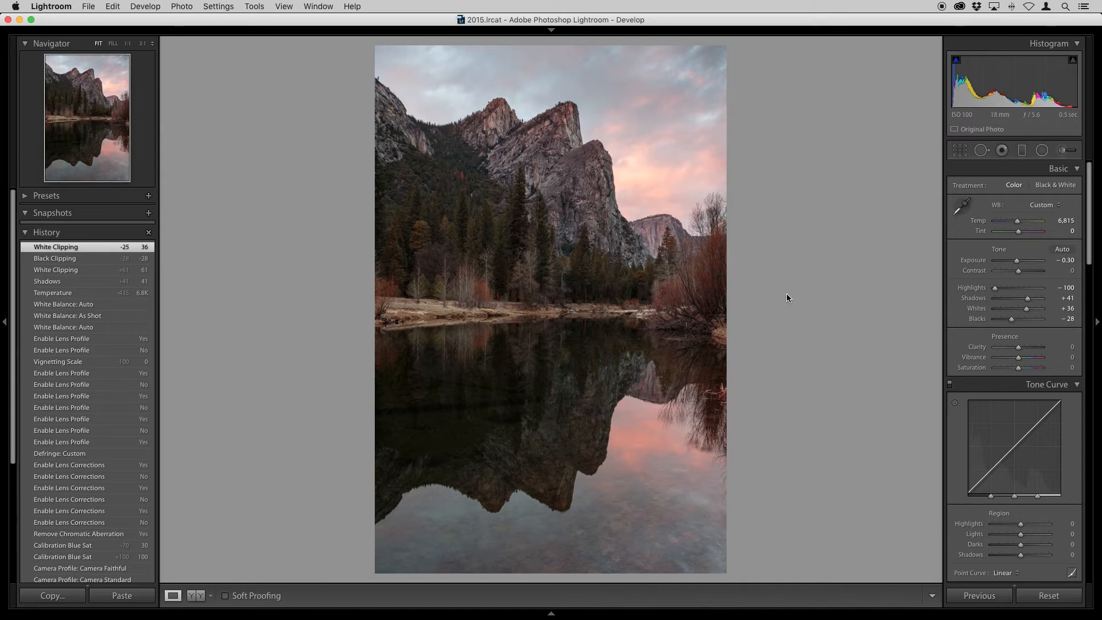
{"action": "left_click", "coordinate": [52, 282]}
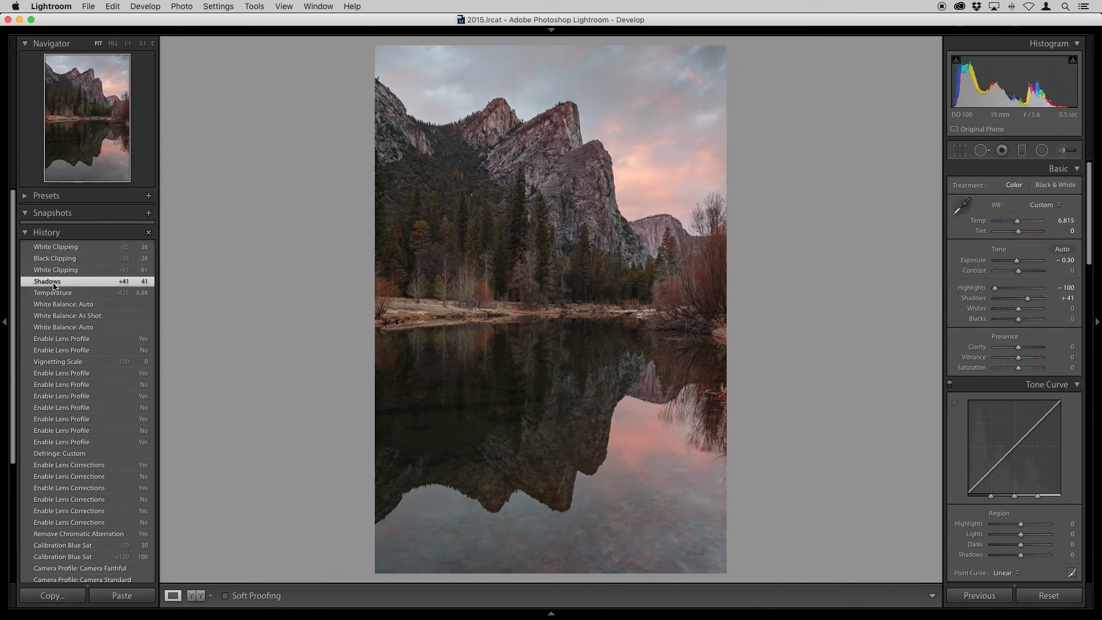
{"action": "left_click", "coordinate": [89, 248]}
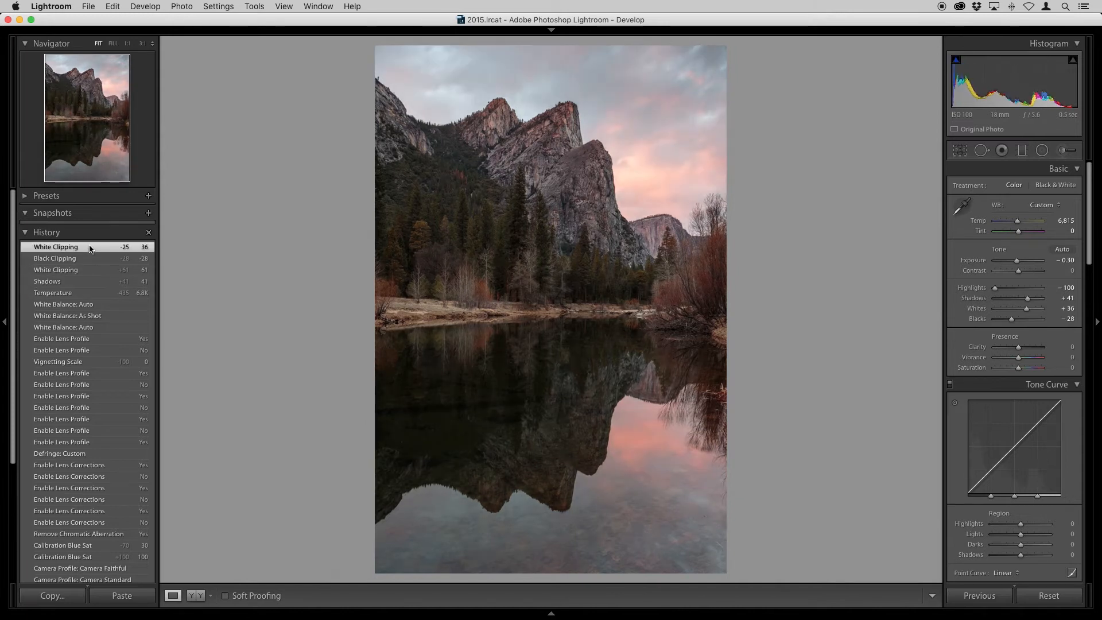
{"action": "left_click", "coordinate": [77, 284]}
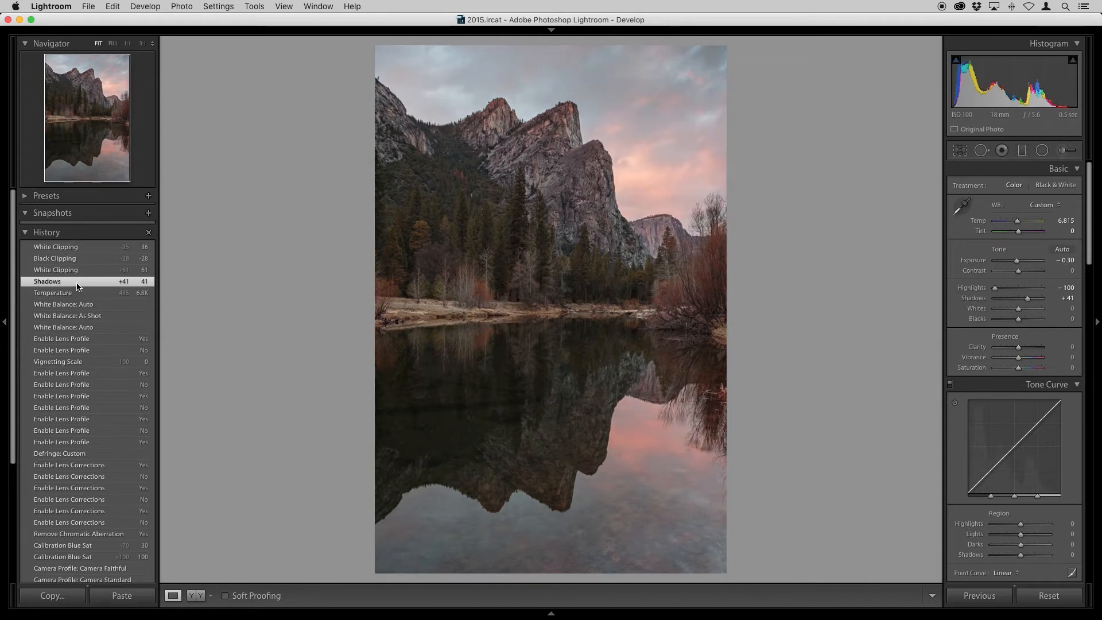
{"action": "left_click", "coordinate": [67, 248]}
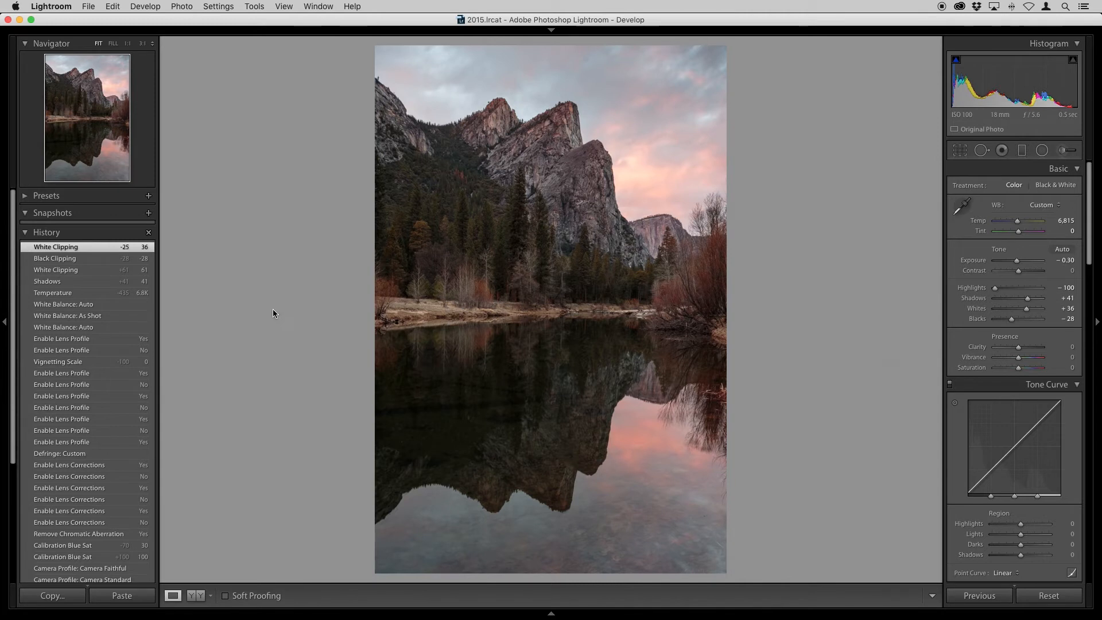
{"action": "left_click", "coordinate": [92, 282]}
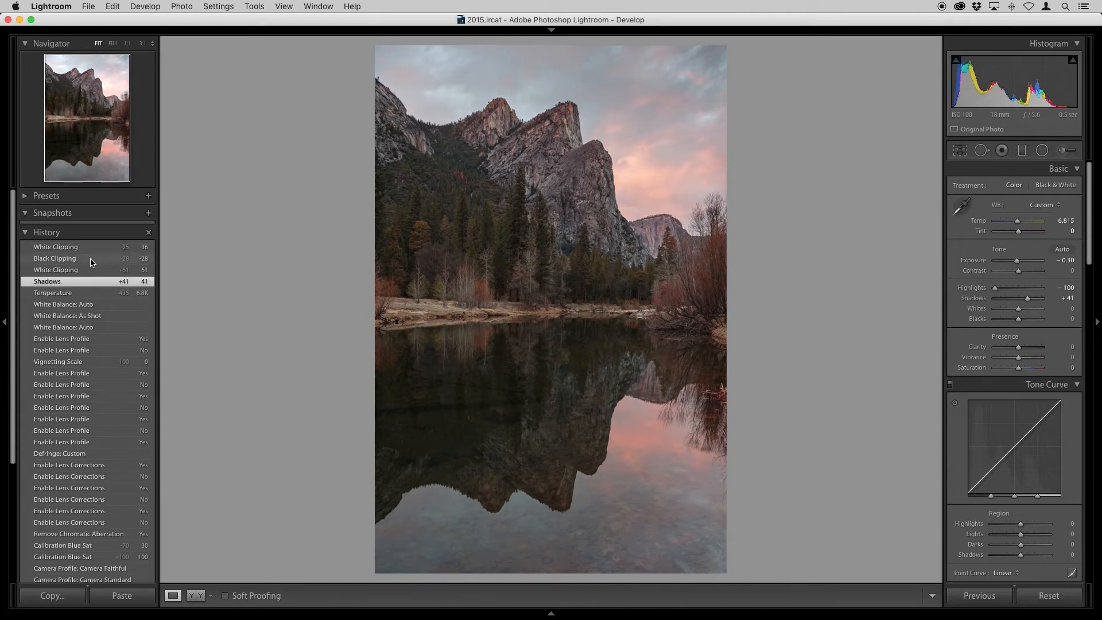
{"action": "left_click", "coordinate": [78, 249]}
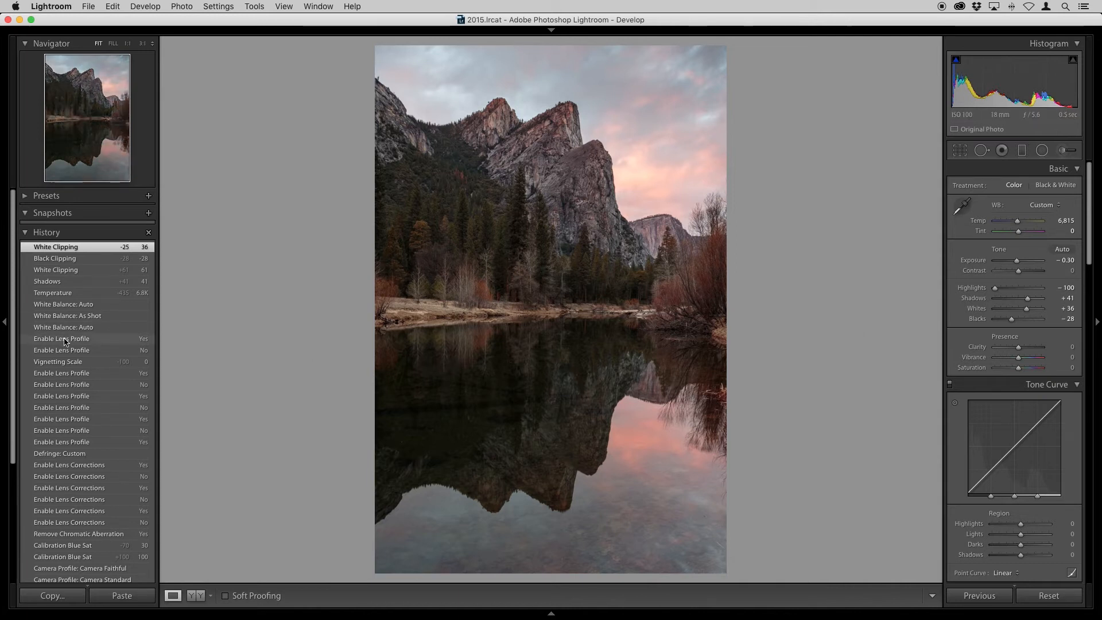
{"action": "left_click", "coordinate": [60, 293]}
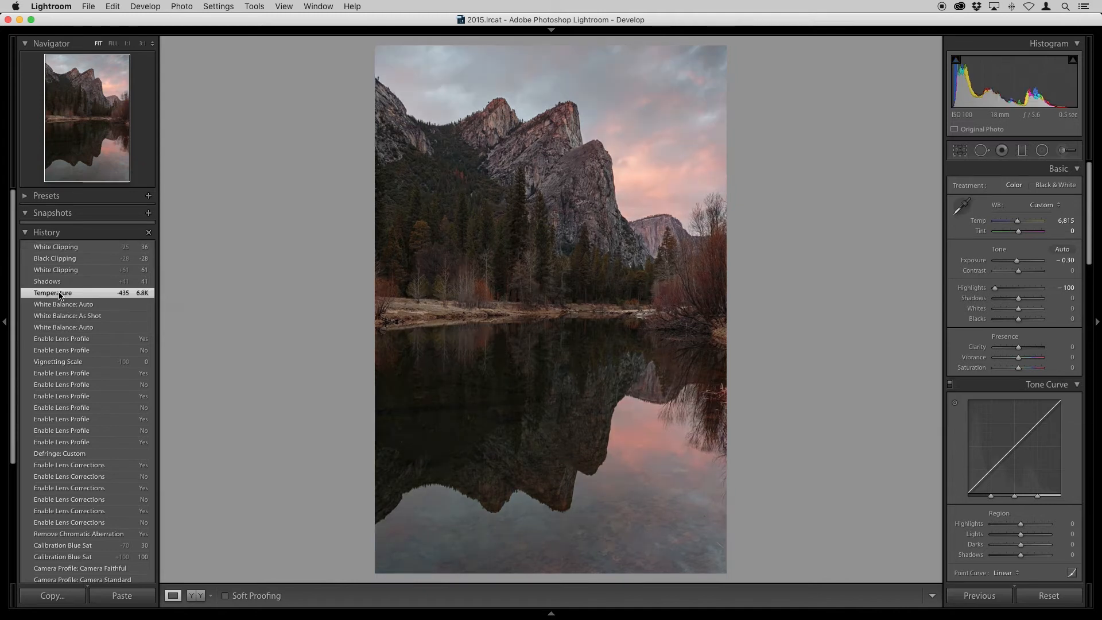
{"action": "left_click", "coordinate": [61, 248]}
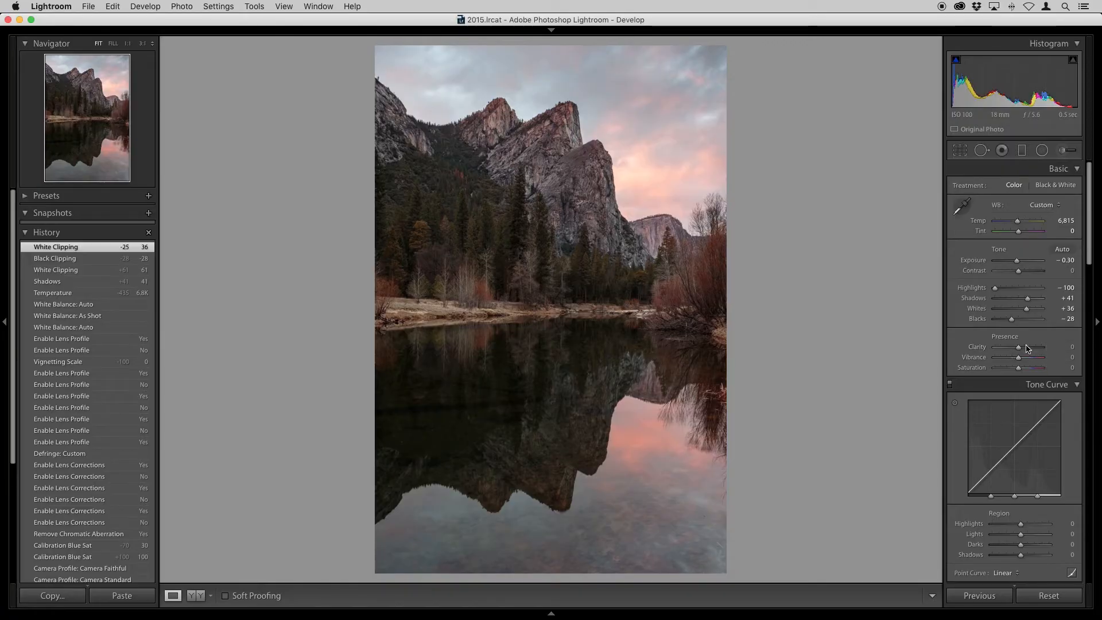
Try a Clarity of +100, undo it, and set the Clarity to +15
{"action": "left_click_drag", "start_coordinate": [1020, 352], "coordinate": [1074, 354]}
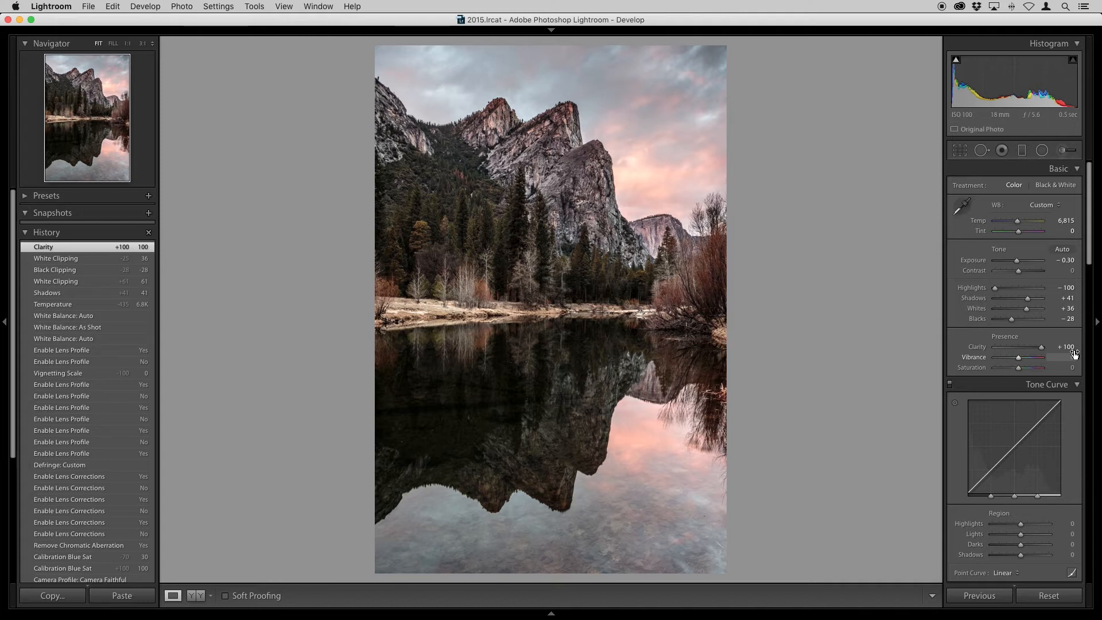
{"action": "key", "text": "super+z"}
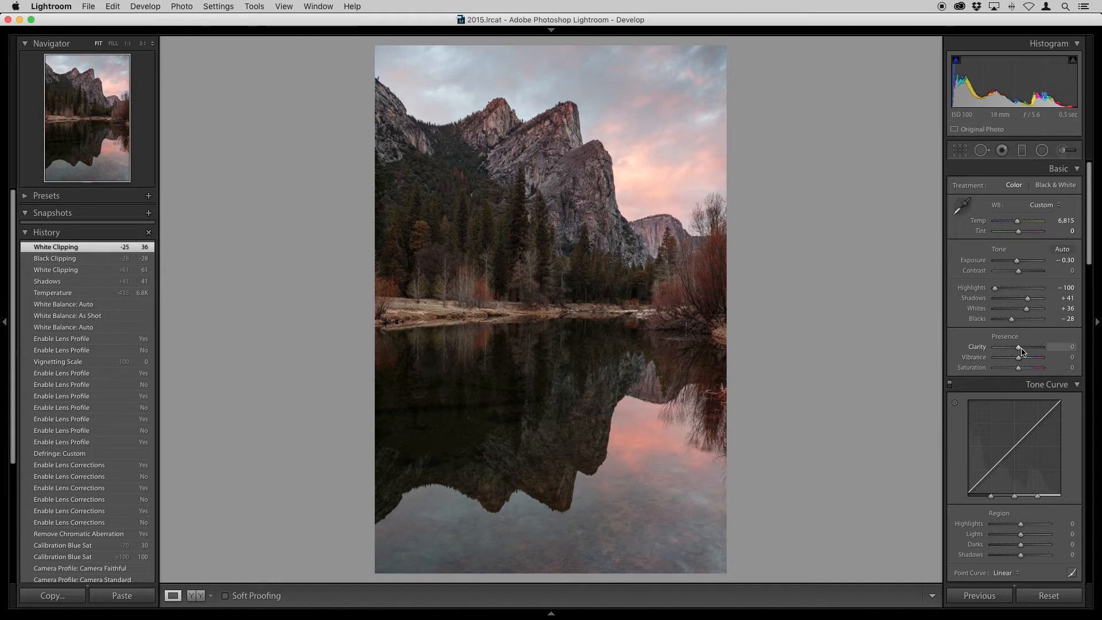
{"action": "left_click_drag", "start_coordinate": [1022, 352], "coordinate": [1027, 352]}
{"action": "left_click", "coordinate": [1064, 348]}
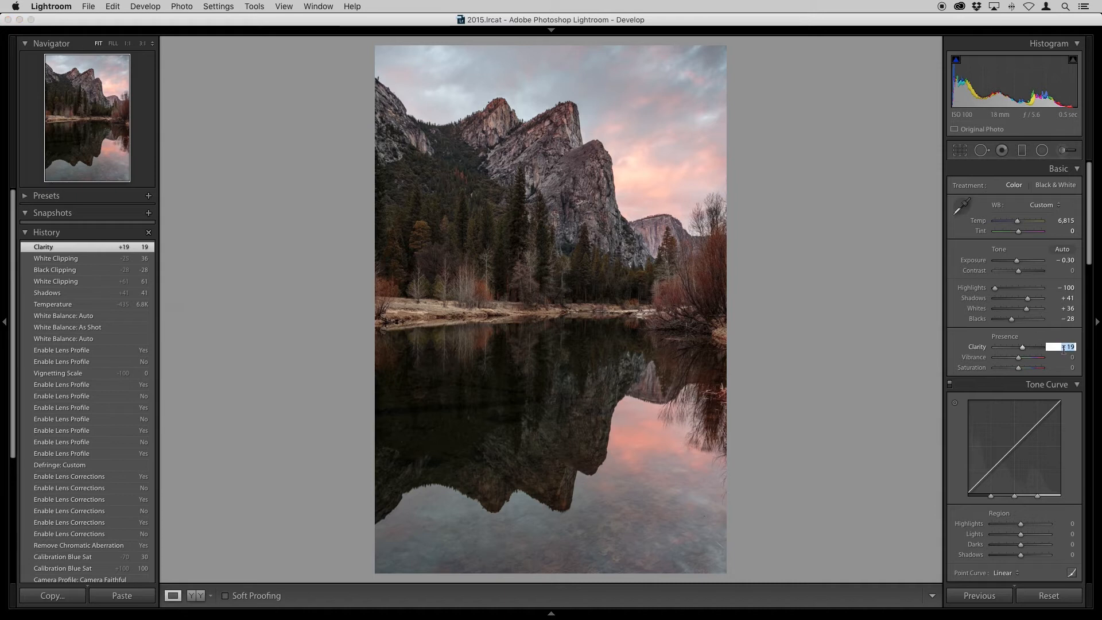
{"action": "type", "text": "15"}
{"action": "key", "text": "Return"}
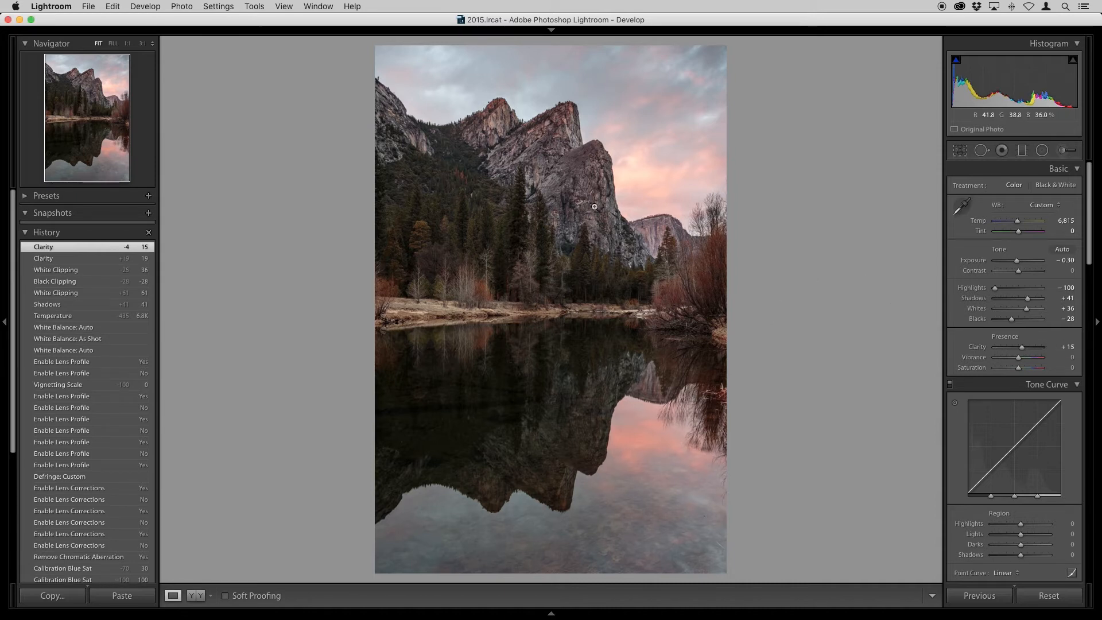
Undo and redo the Clarity changes to compare the photo with and without the adjustment
{"action": "left_click", "coordinate": [1069, 347]}
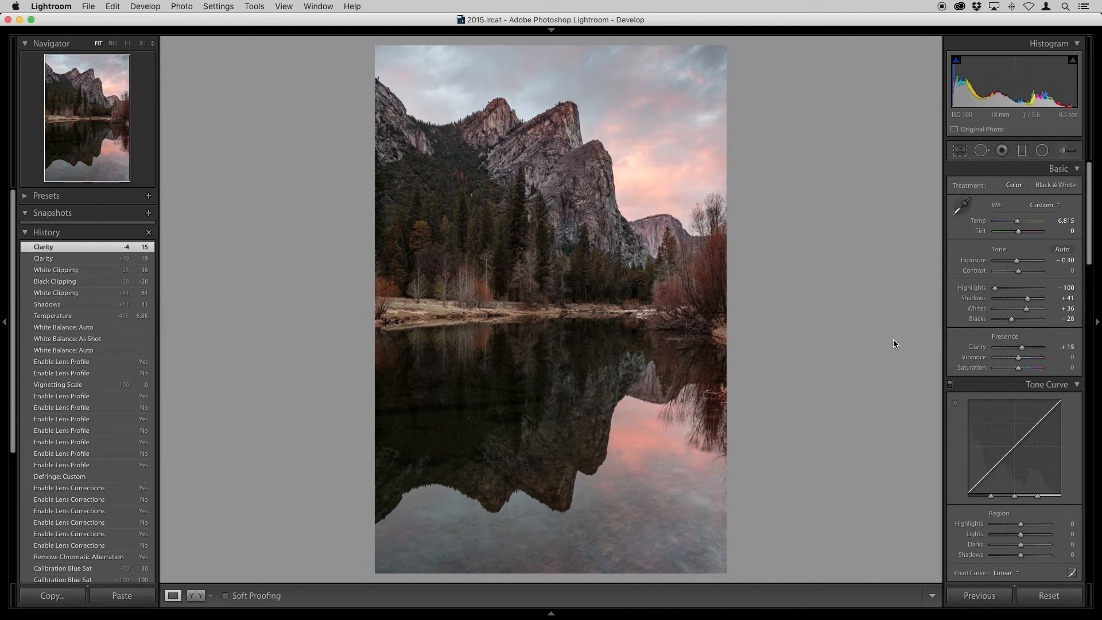
{"action": "key", "text": "super+z"}
{"action": "key", "text": "super+z"}
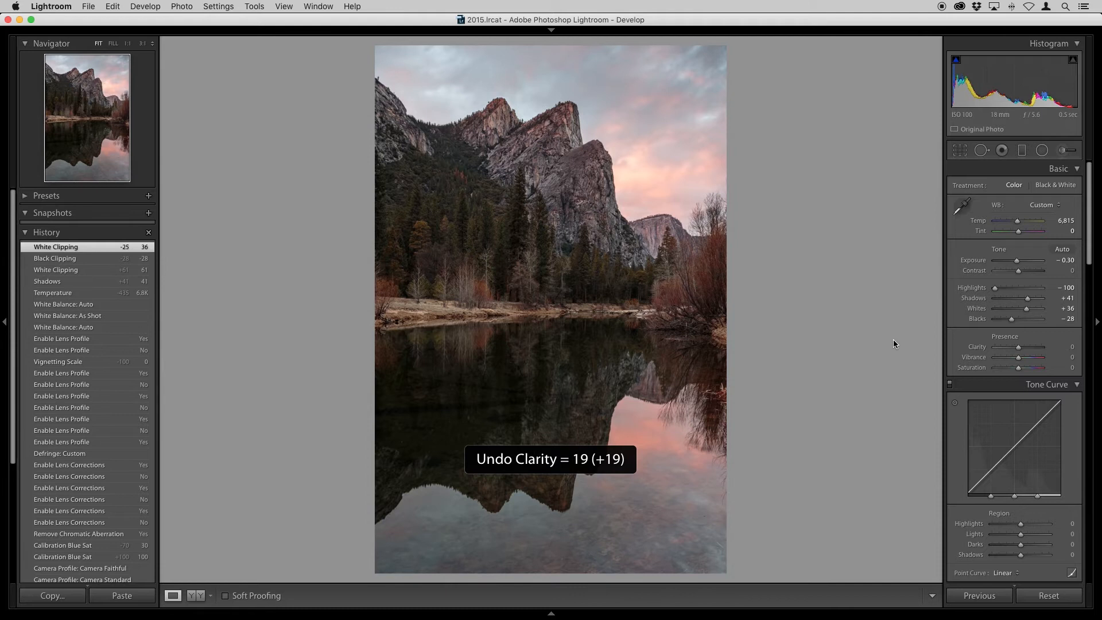
{"action": "key", "text": "super+shift+z"}
{"action": "key", "text": "super+shift+z"}
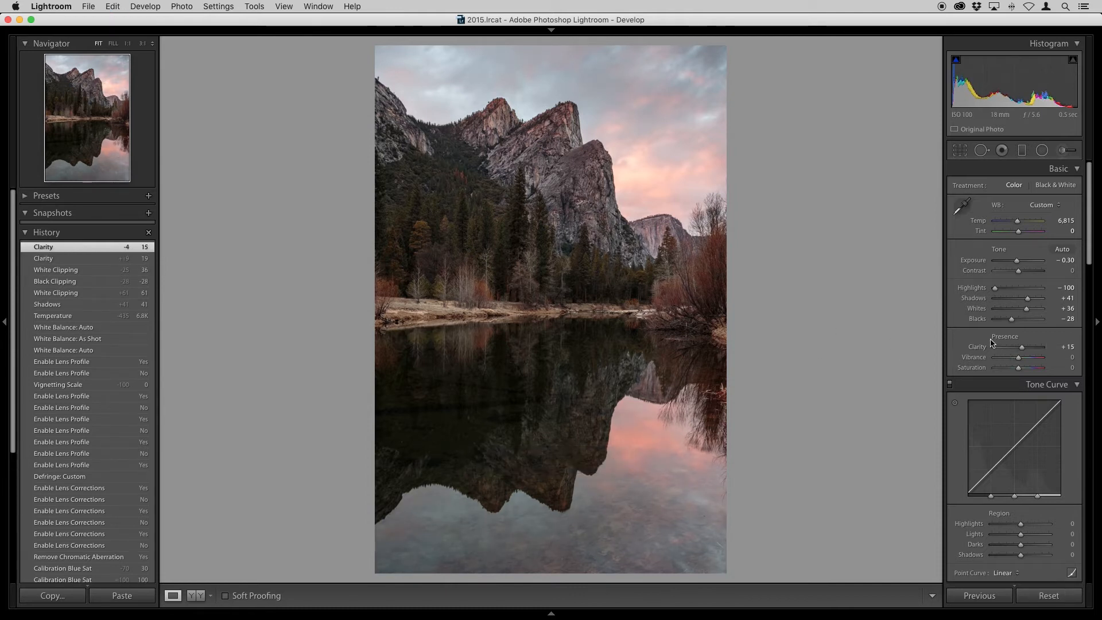
Try a Vibrance of +100, and reduce the Vibrance to +20
{"action": "left_click", "coordinate": [1067, 357]}
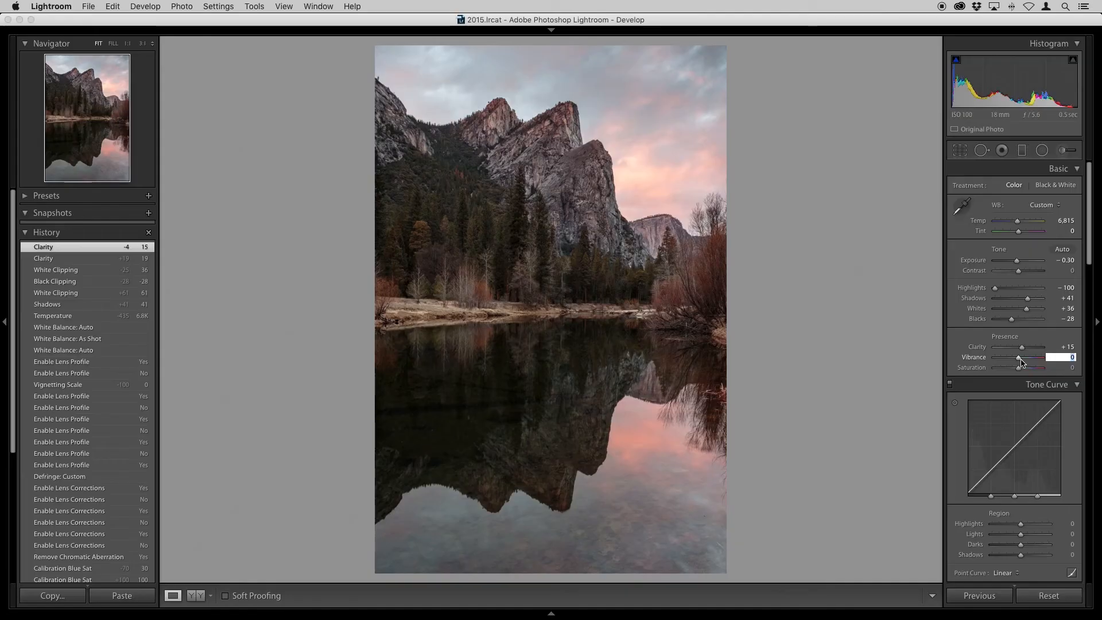
{"action": "left_click_drag", "start_coordinate": [1022, 361], "coordinate": [1049, 362]}
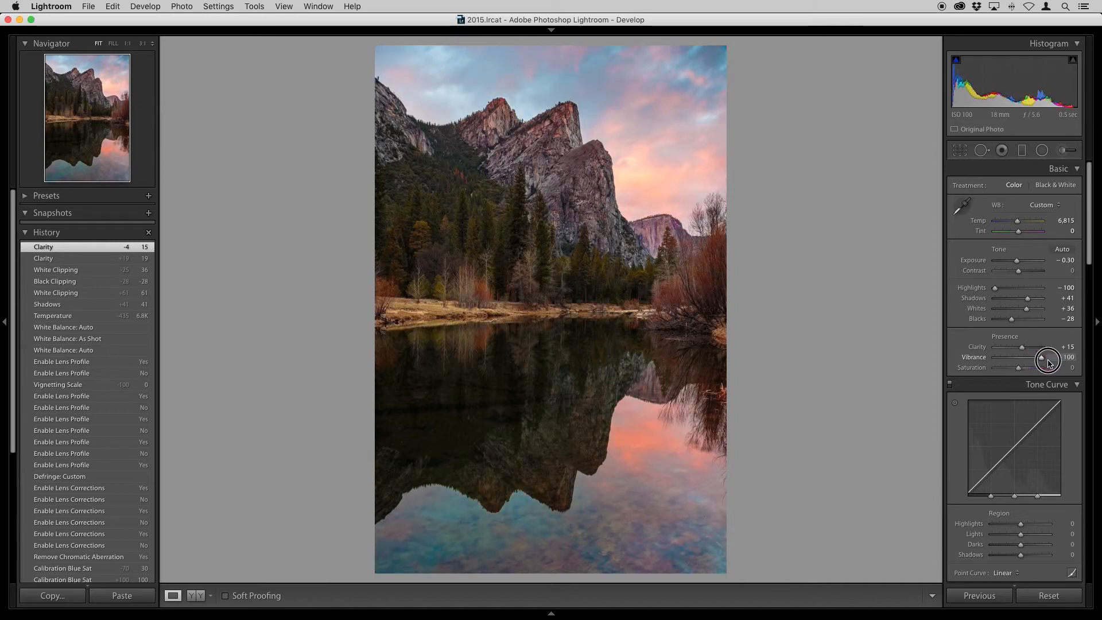
{"action": "left_click_drag", "start_coordinate": [1048, 363], "coordinate": [1049, 360]}
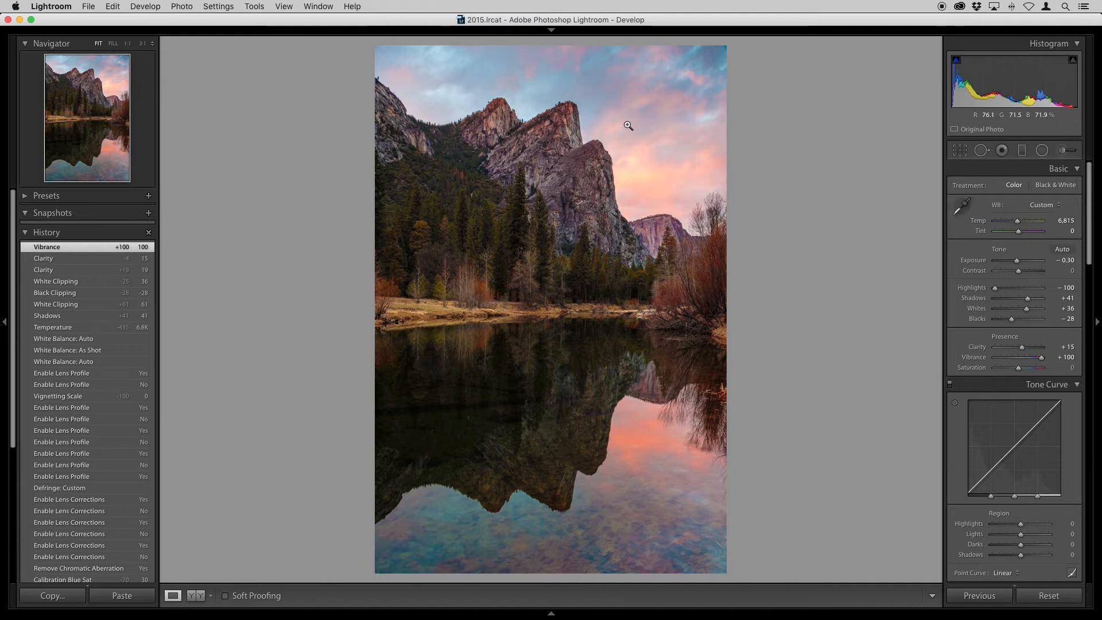
{"action": "left_click_drag", "start_coordinate": [1043, 360], "coordinate": [1025, 360]}
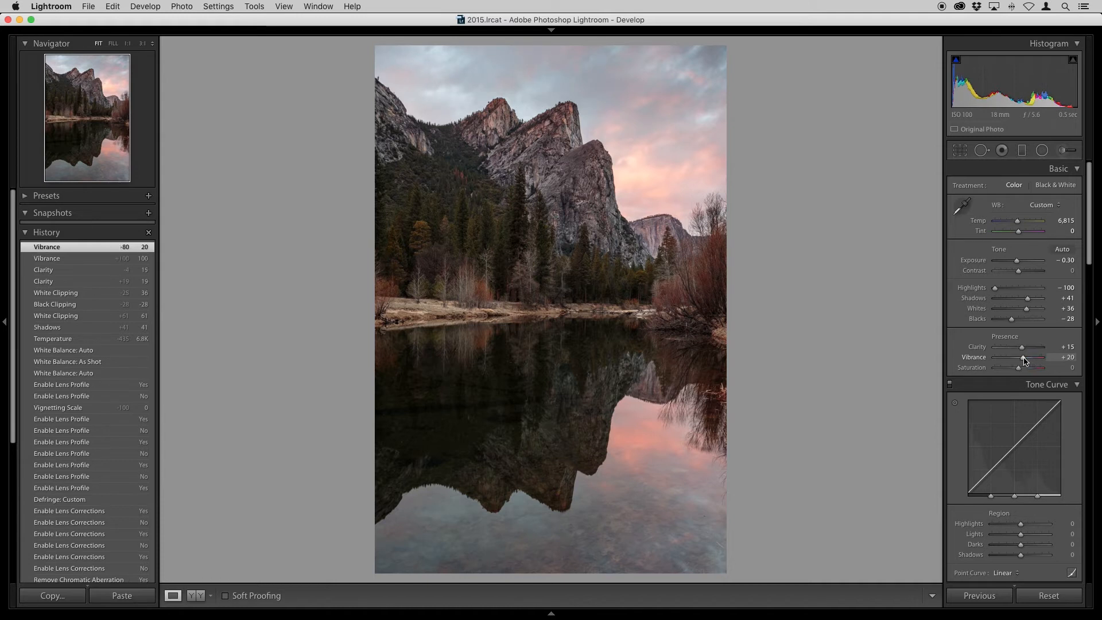
Preview the photo with the Vibrance at 0, and restore the Vibrance to +20
{"action": "left_click", "coordinate": [1066, 358]}
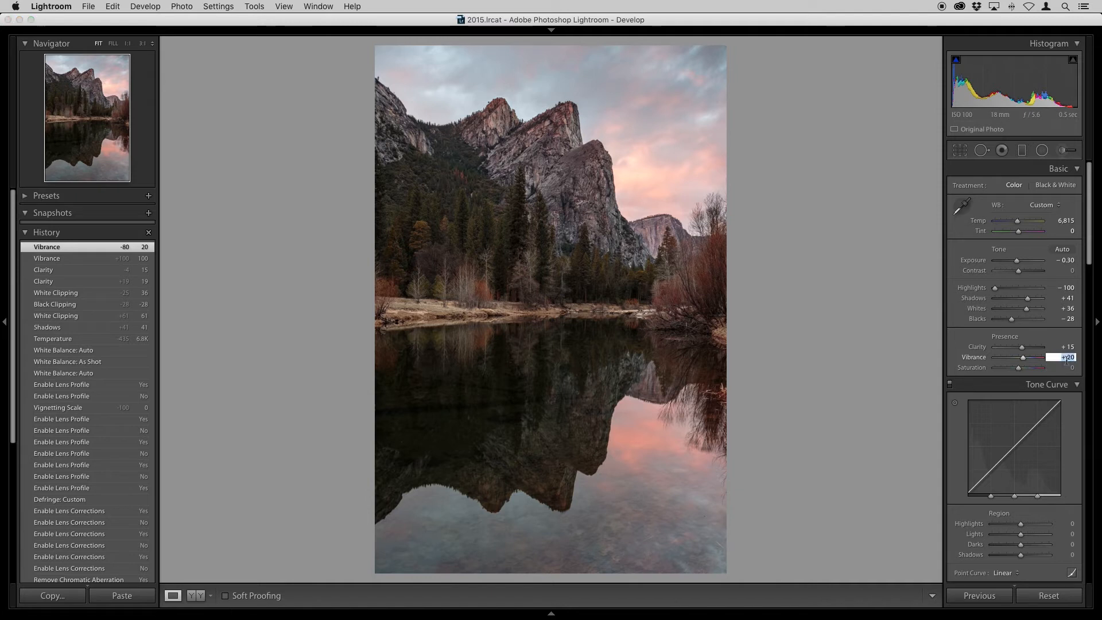
{"action": "type", "text": "0"}
{"action": "key", "text": "Escape"}
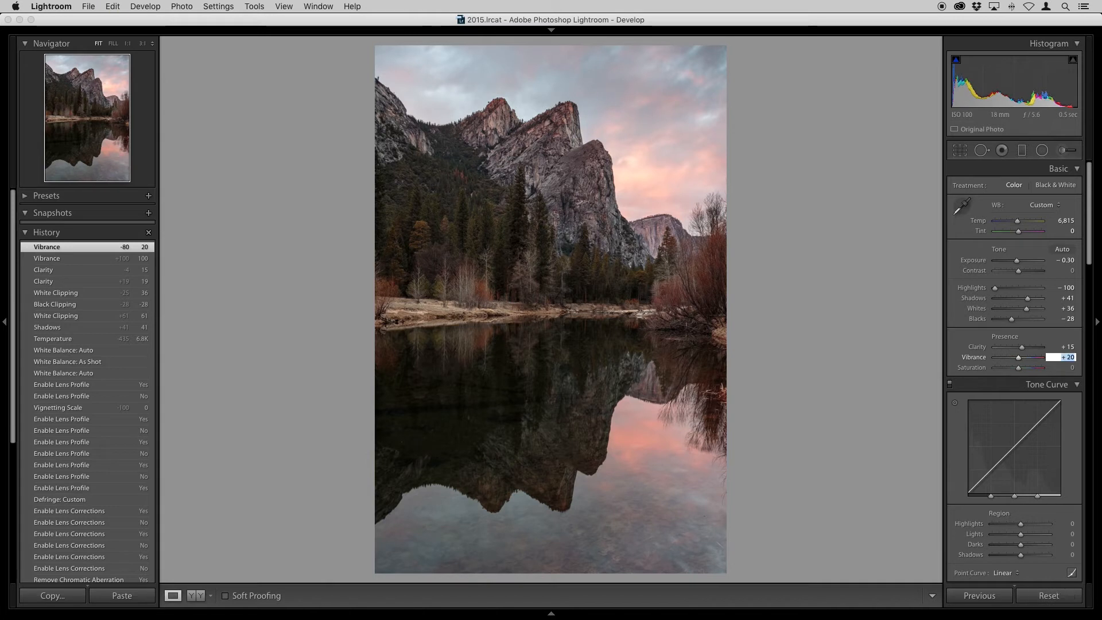
{"action": "key", "text": "Return"}
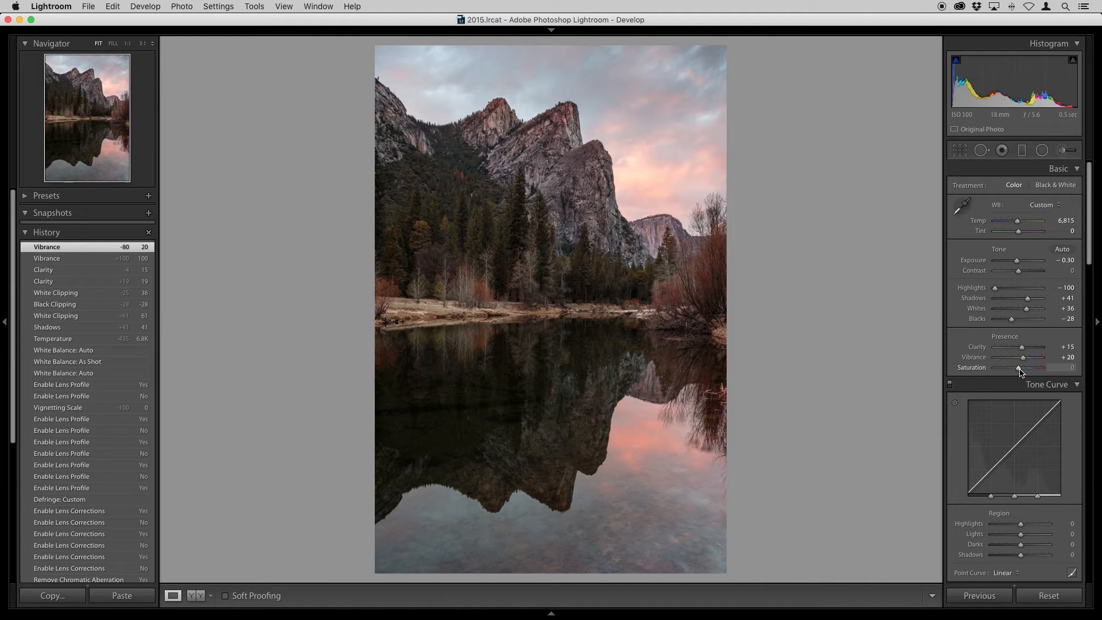
Try a Saturation of +51 on the photo, and undo it
{"action": "left_click_drag", "start_coordinate": [1020, 372], "coordinate": [1032, 373]}
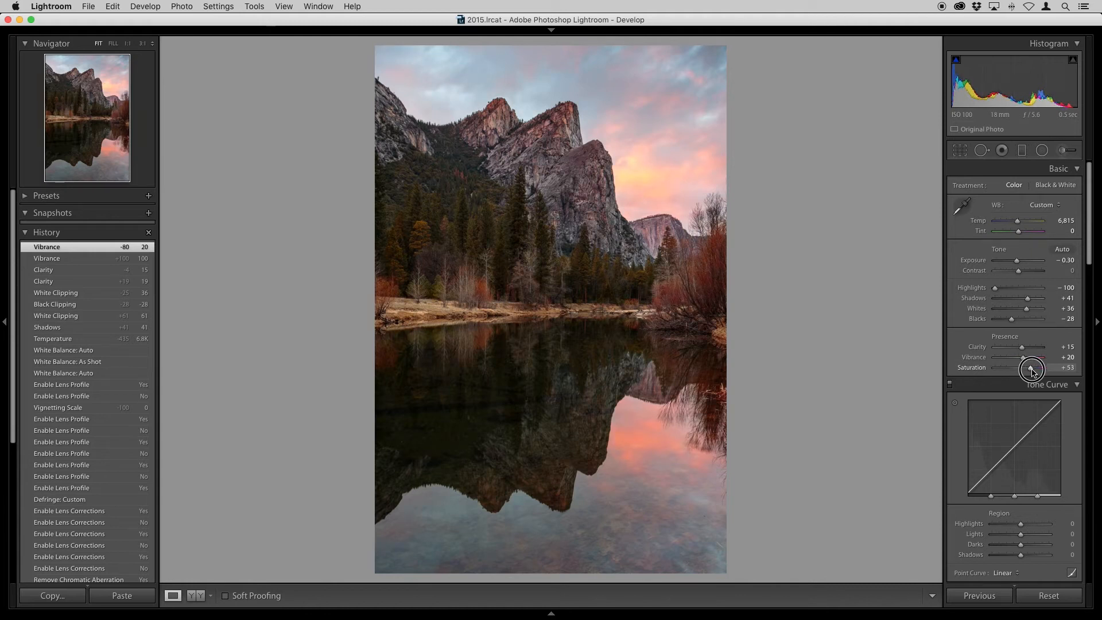
{"action": "left_click_drag", "start_coordinate": [1032, 373], "coordinate": [1032, 374]}
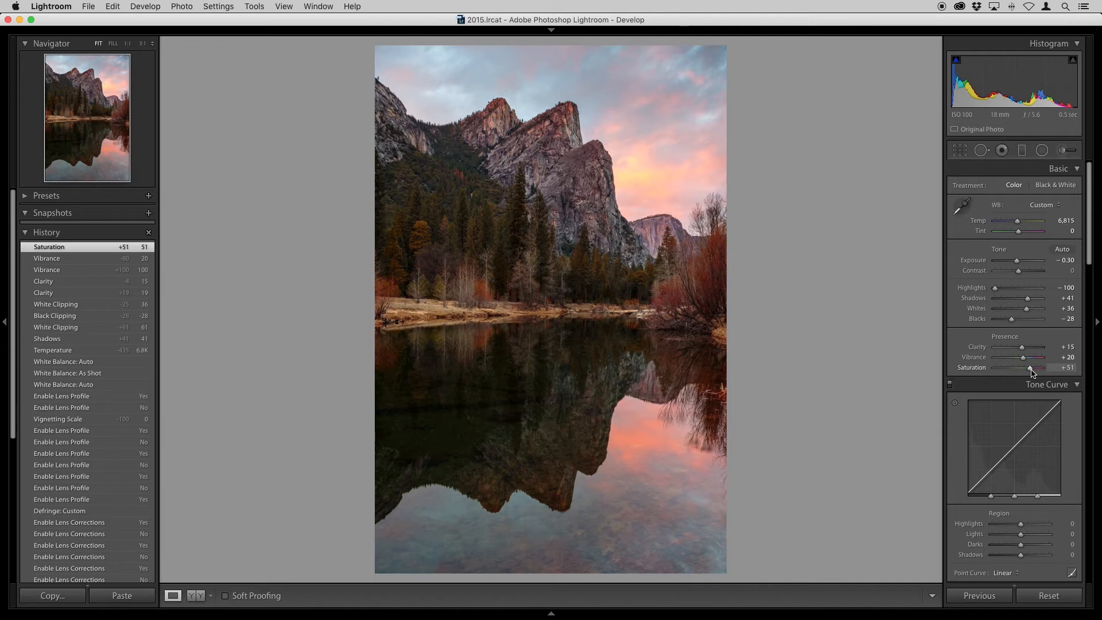
{"action": "key", "text": "super+z"}
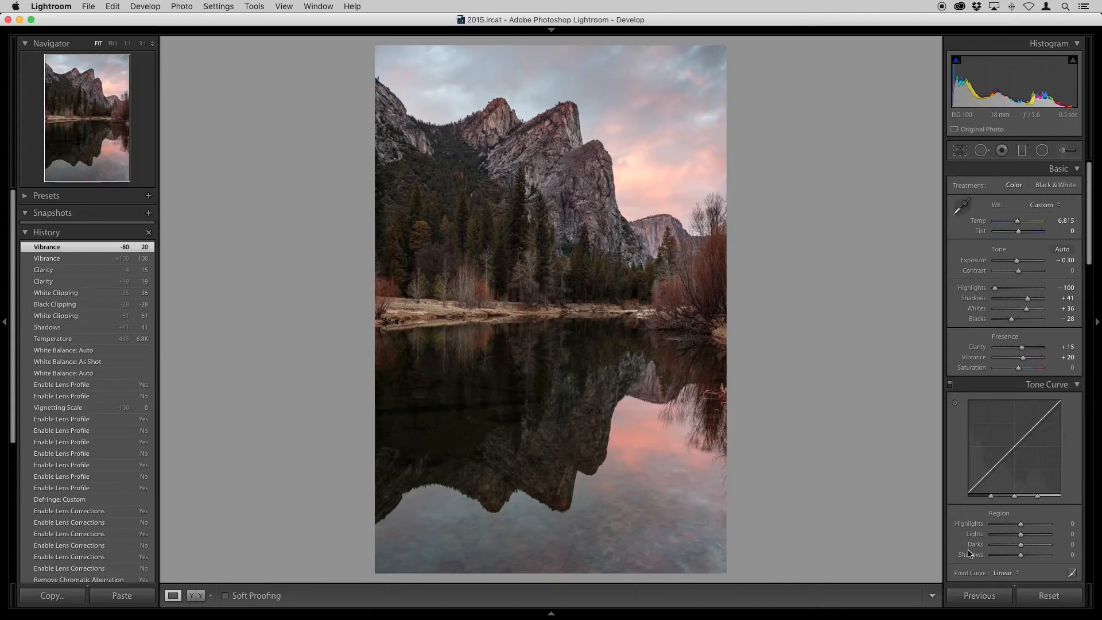
Keep the Linear point curve, try the tone curve Highlights at +100, and set them to -32
{"action": "left_click", "coordinate": [1012, 574]}
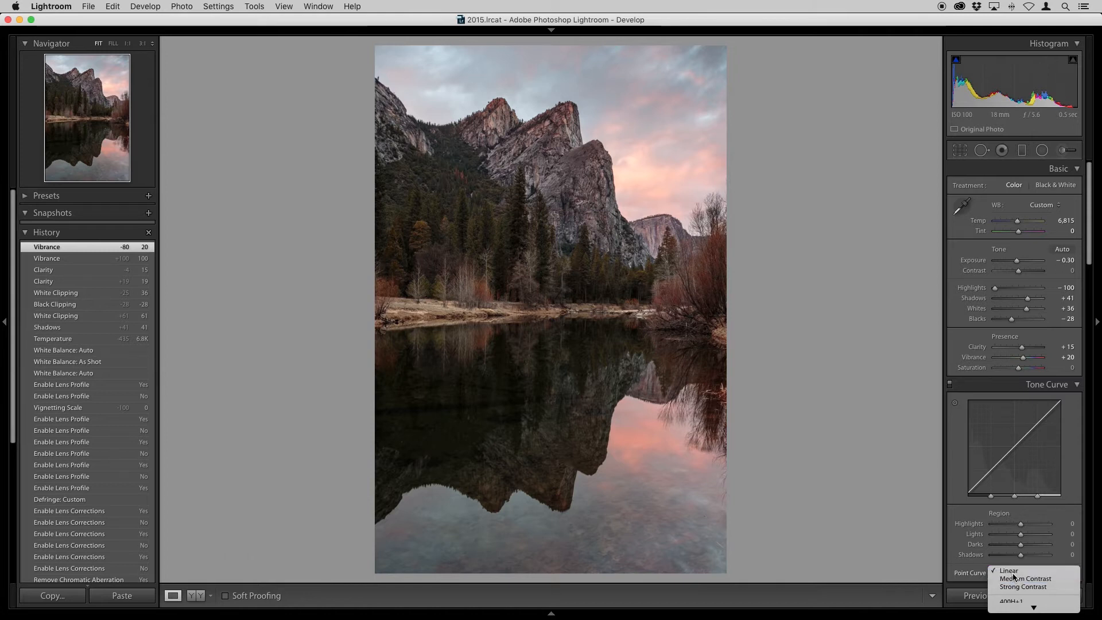
{"action": "left_click", "coordinate": [1014, 575]}
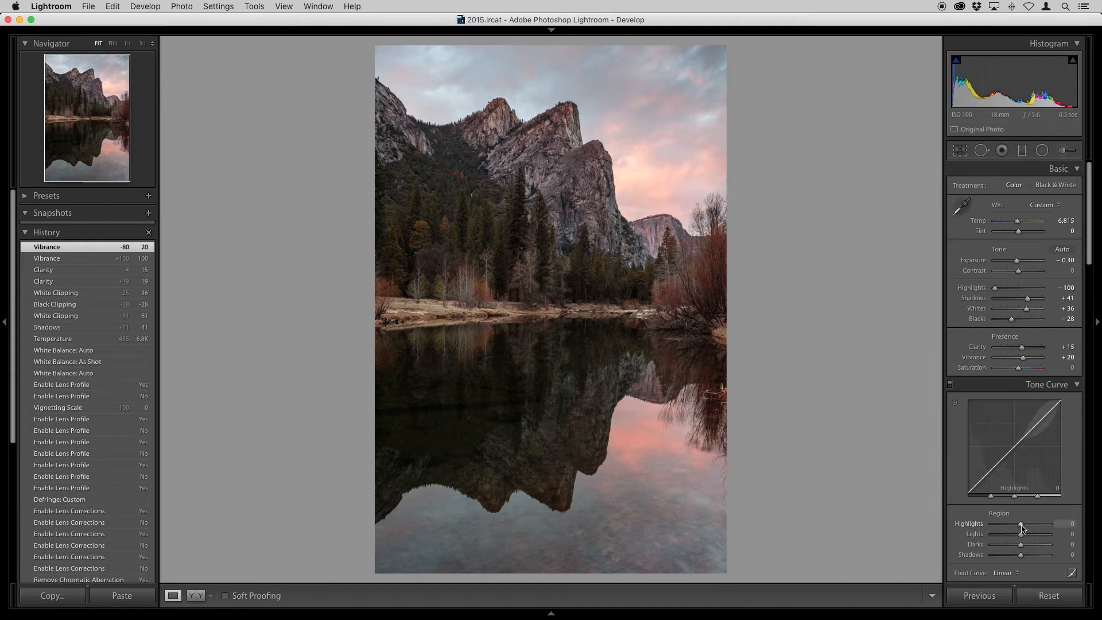
{"action": "left_click_drag", "start_coordinate": [1022, 526], "coordinate": [1051, 528]}
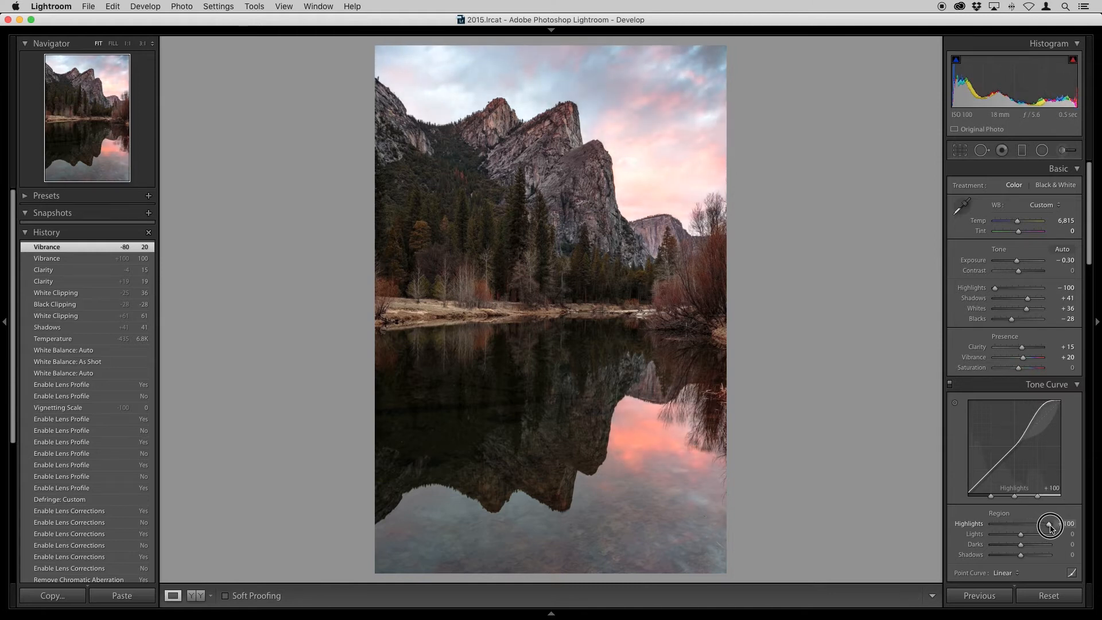
{"action": "left_click_drag", "start_coordinate": [1052, 528], "coordinate": [1021, 529]}
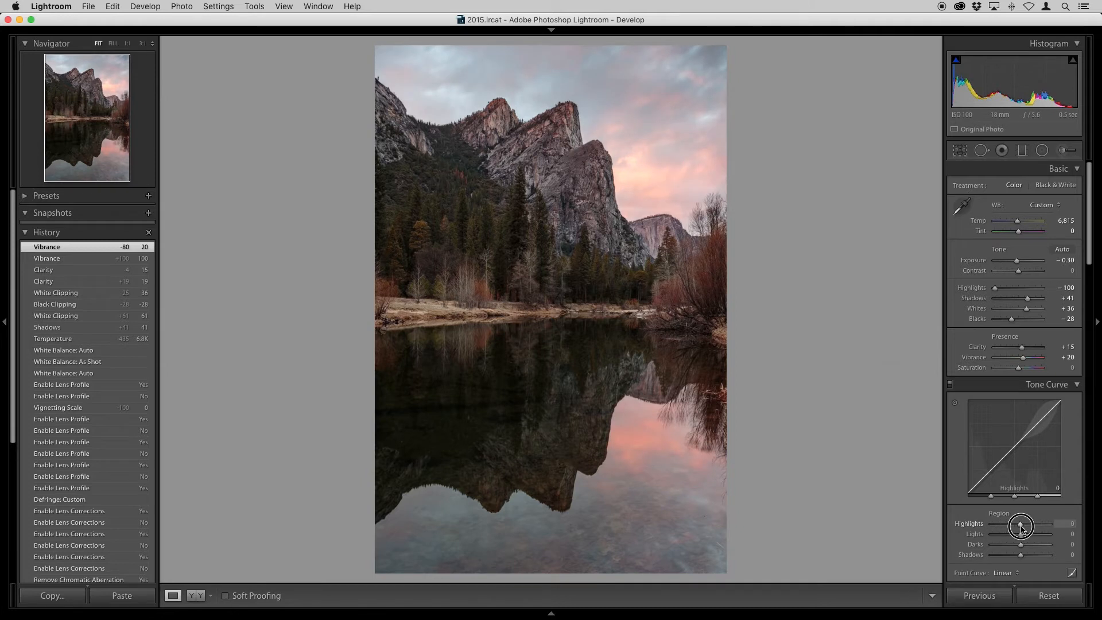
{"action": "left_click_drag", "start_coordinate": [1022, 529], "coordinate": [1013, 529]}
Compare the photo with the tone curve Highlights at 0 and at -32, keeping -32
{"action": "left_click", "coordinate": [1067, 524]}
{"action": "key", "text": "BackSpace"}
{"action": "key", "text": "super+z"}
{"action": "type", "text": "0"}
{"action": "key", "text": "super+z"}
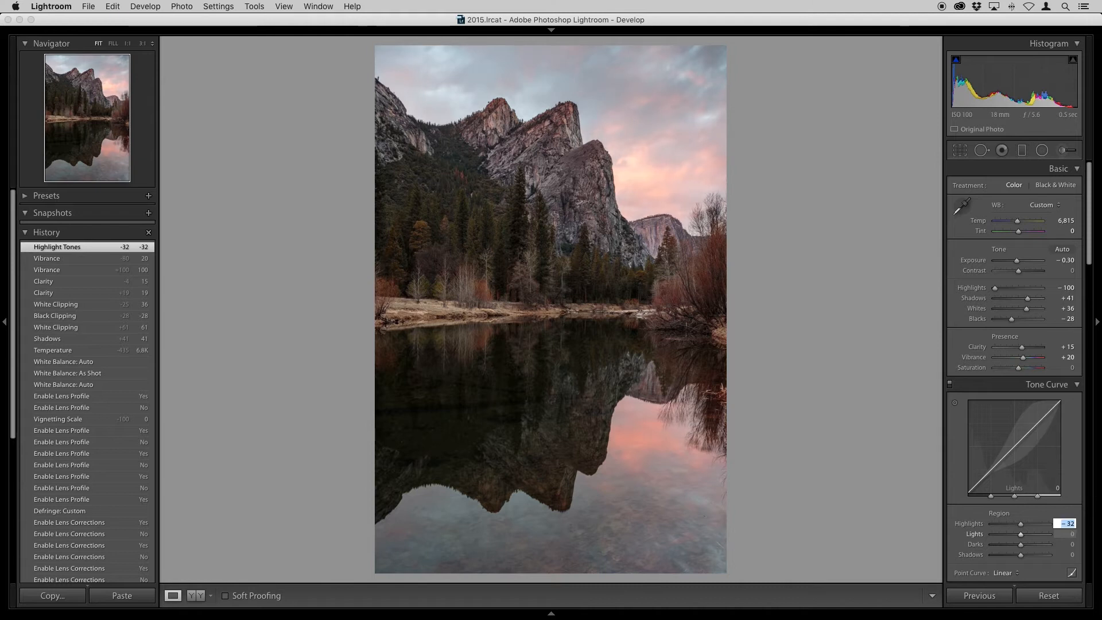
{"action": "key", "text": "super+shift+z"}
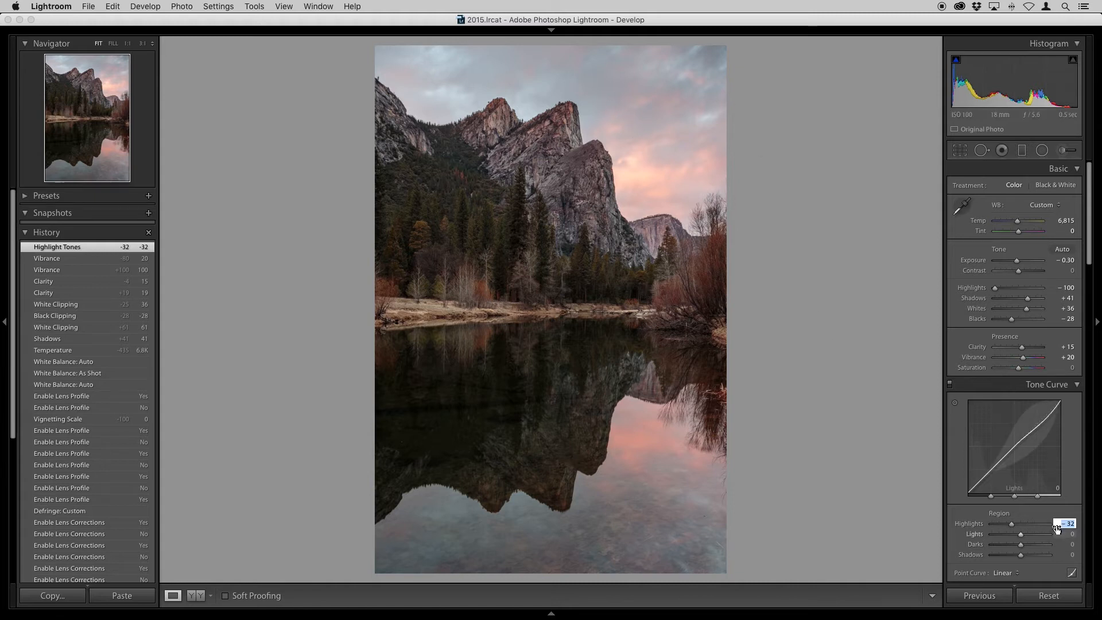
{"action": "left_click", "coordinate": [1072, 493]}
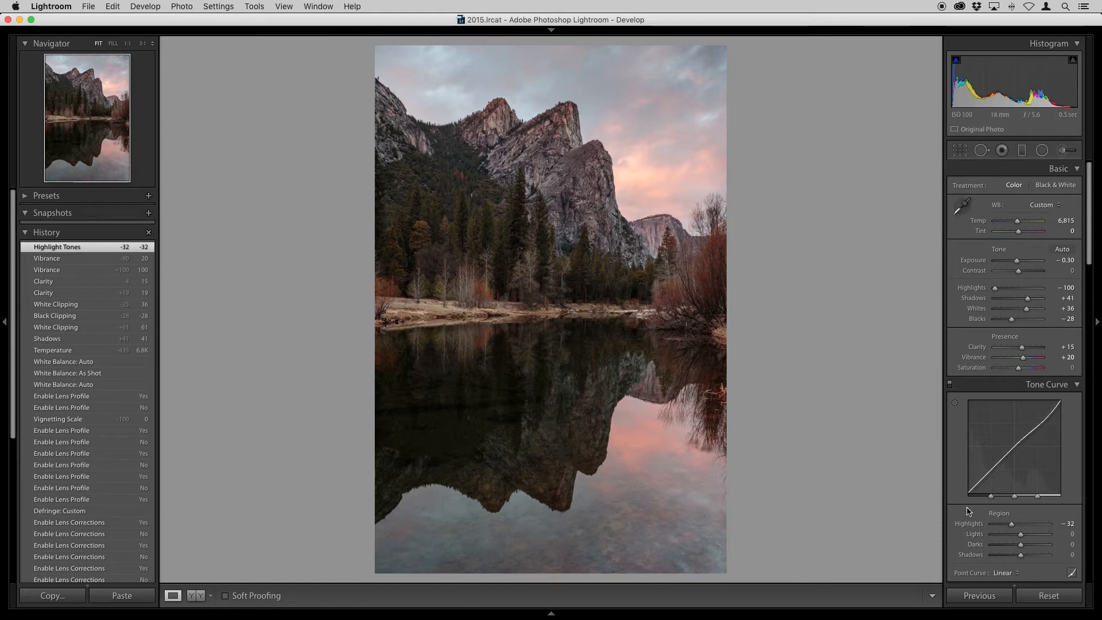
{"action": "left_click", "coordinate": [955, 405]}
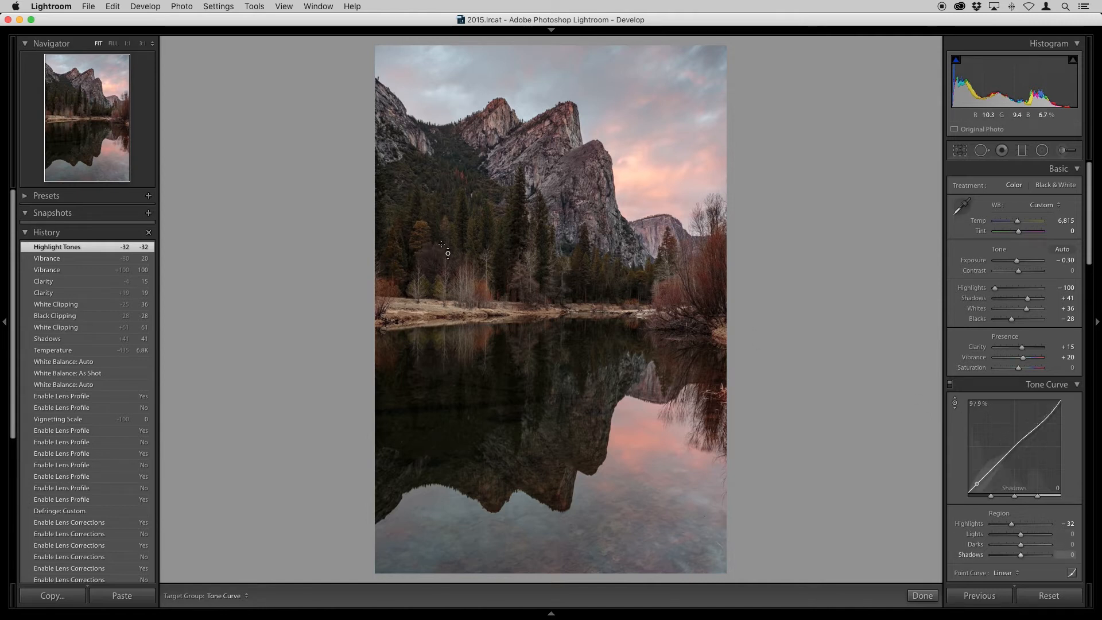
{"action": "left_click", "coordinate": [955, 407]}
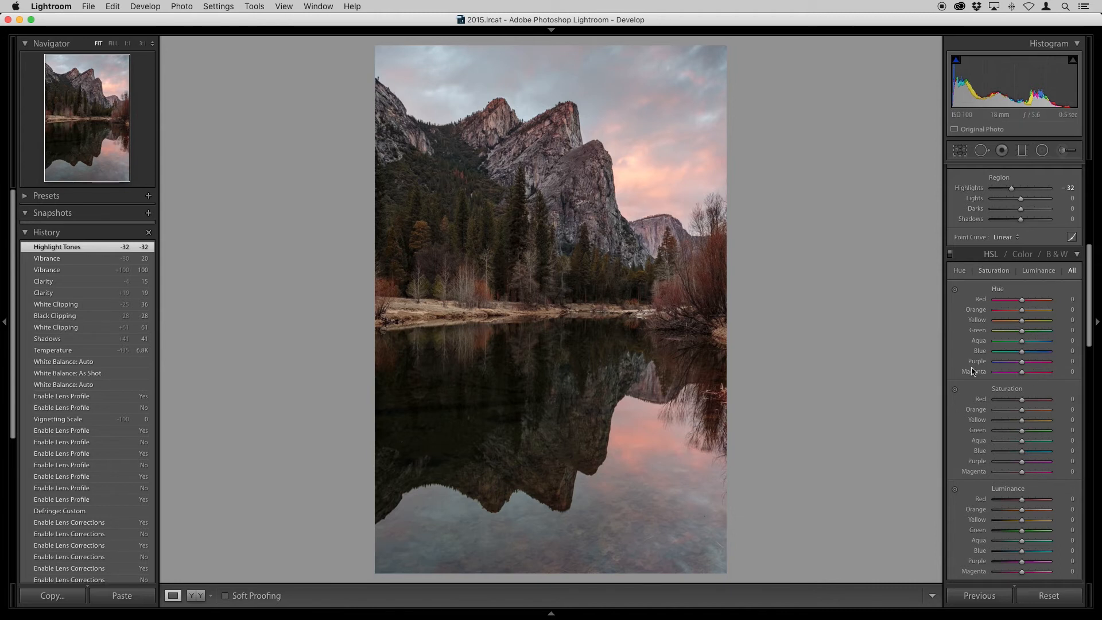
Use the HSL Saturation targeted adjustment on the pink sky beside the cliff to set Orange to +27 and Red to +3
{"action": "left_click", "coordinate": [994, 274]}
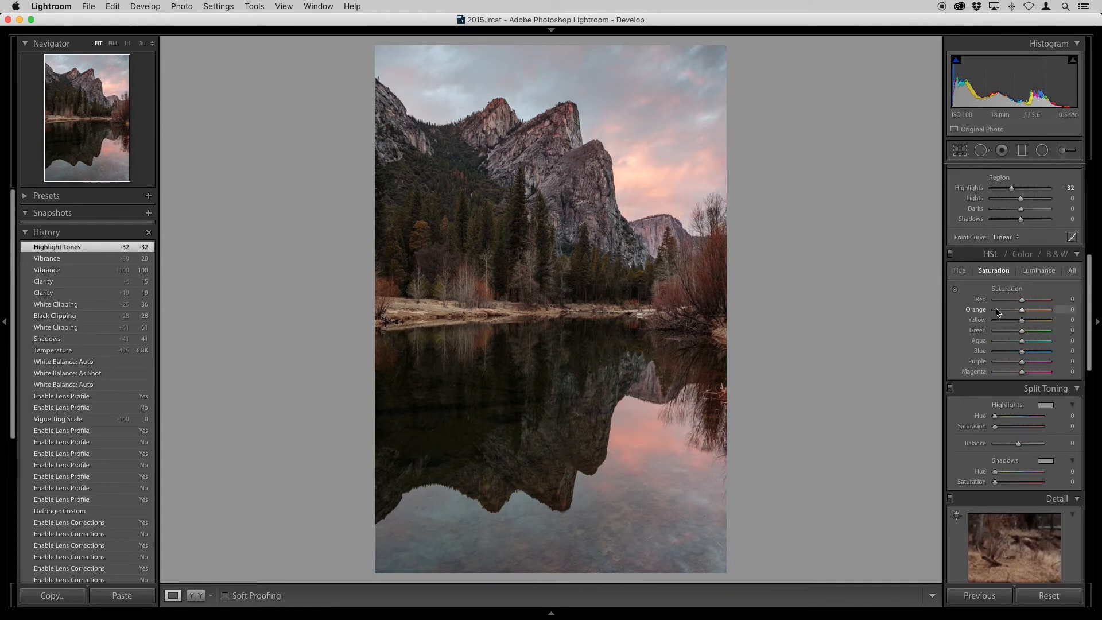
{"action": "left_click", "coordinate": [955, 290]}
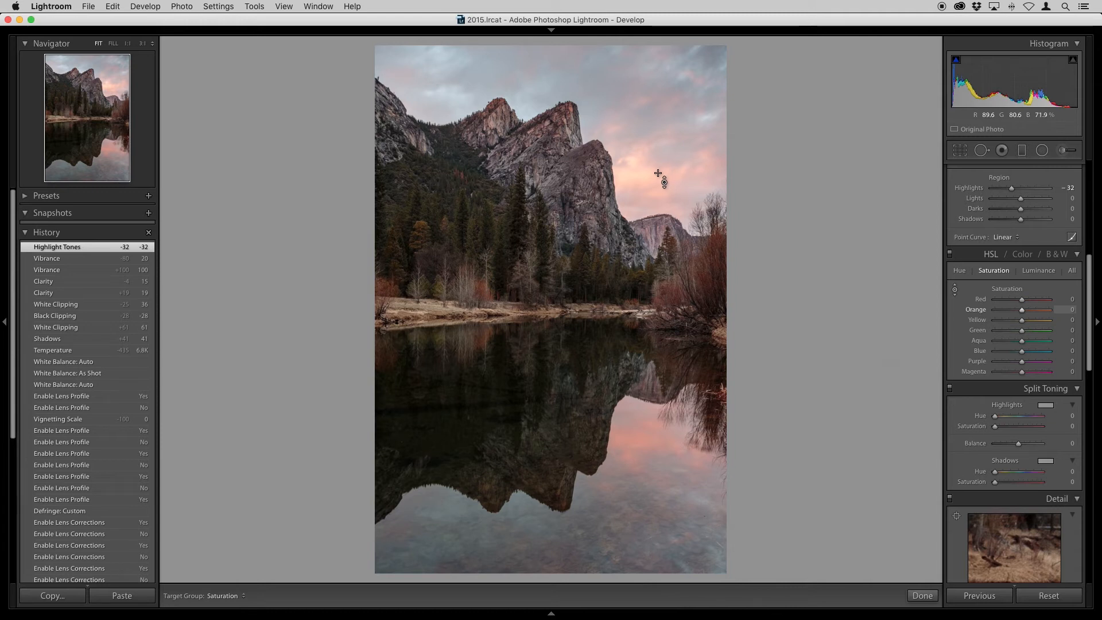
{"action": "left_click_drag", "start_coordinate": [658, 173], "coordinate": [658, 232]}
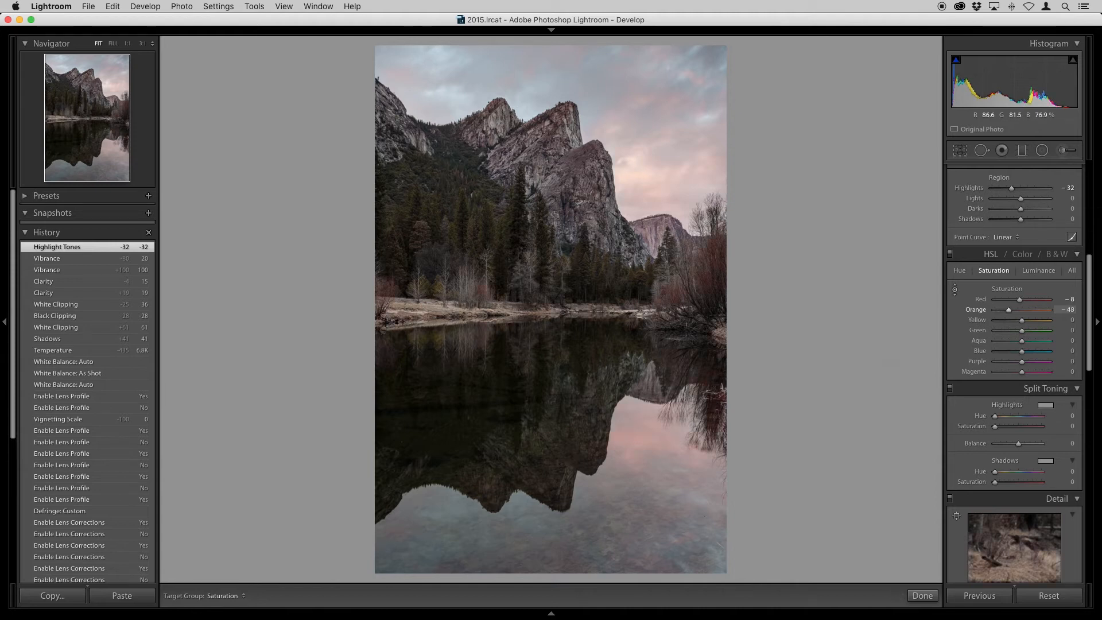
{"action": "left_click_drag", "start_coordinate": [634, 174], "coordinate": [635, 127]}
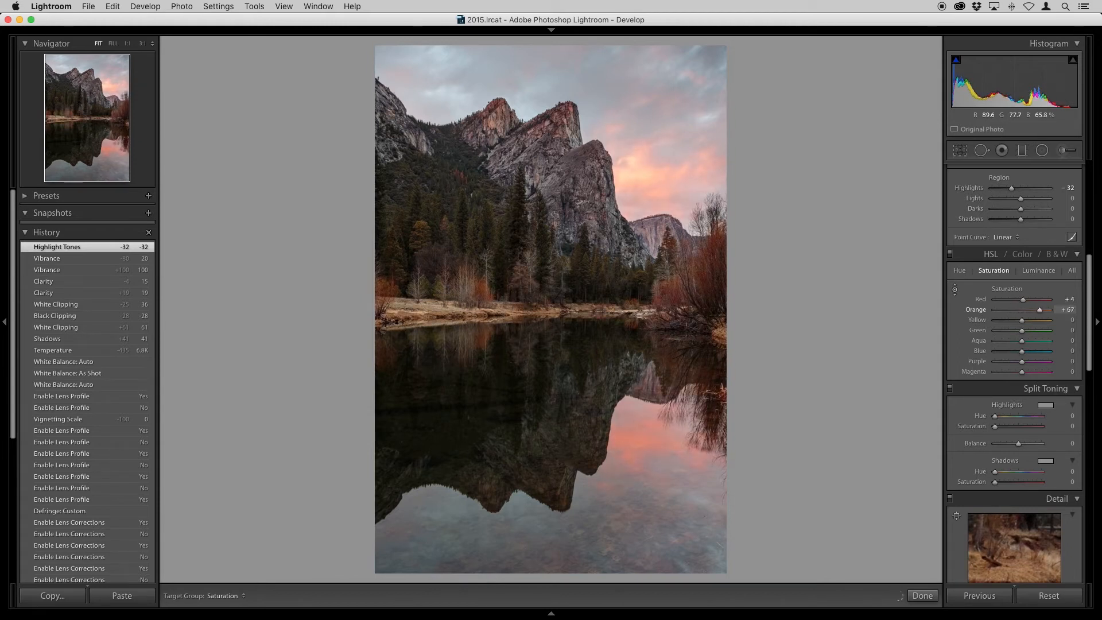
{"action": "left_click_drag", "start_coordinate": [658, 173], "coordinate": [658, 173]}
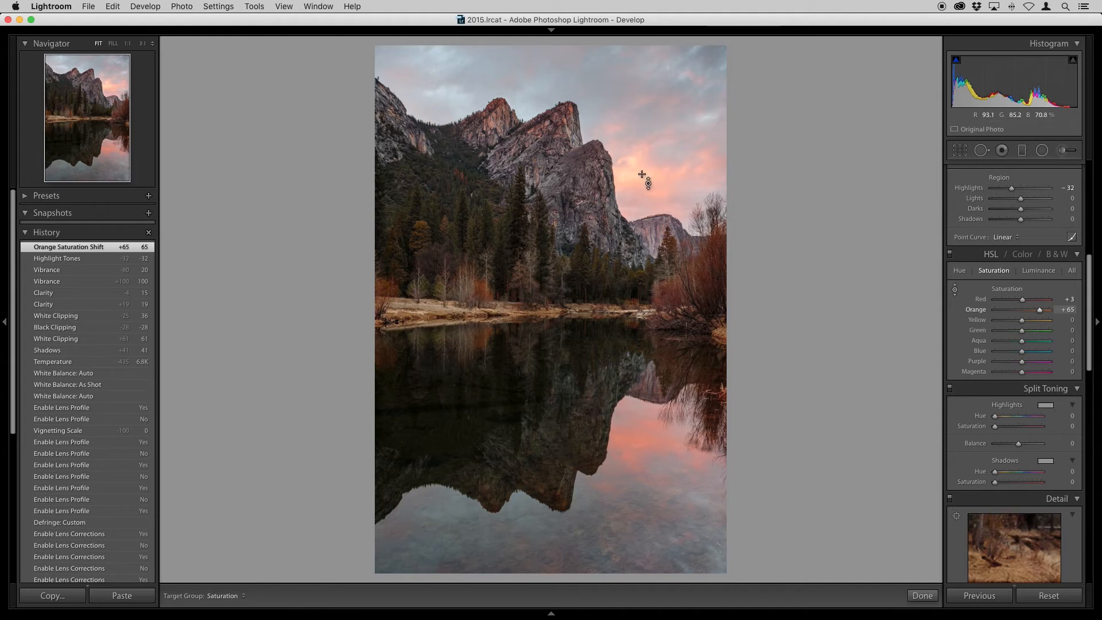
{"action": "left_click_drag", "start_coordinate": [650, 170], "coordinate": [650, 183]}
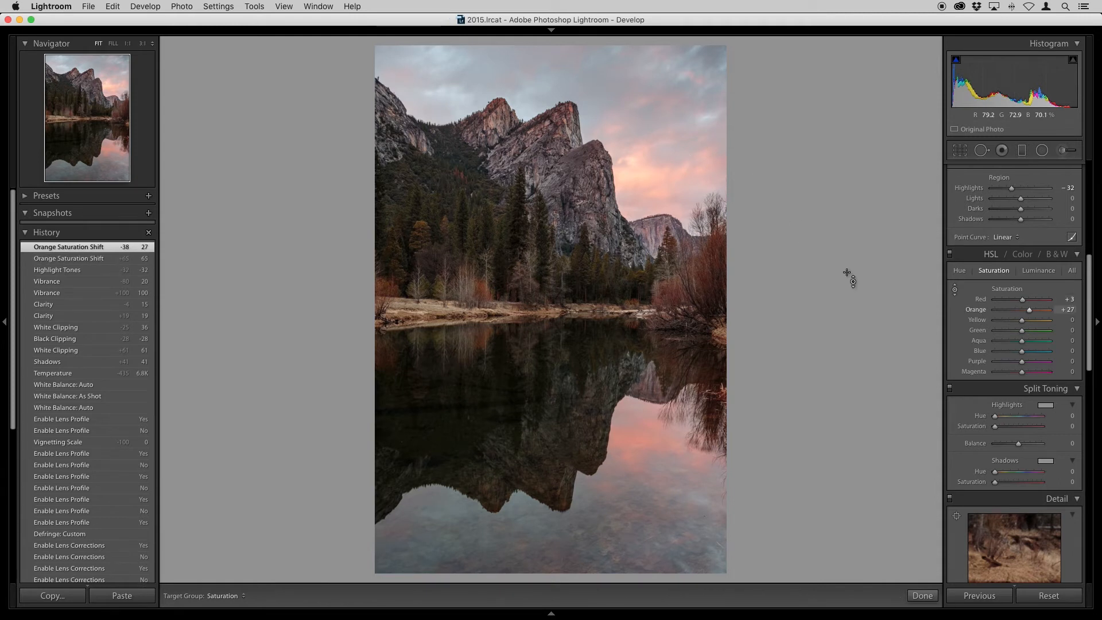
Compare the photo with its Highlight Tones history state twice, and return to the latest Orange Saturation Shift
{"action": "left_click", "coordinate": [60, 270]}
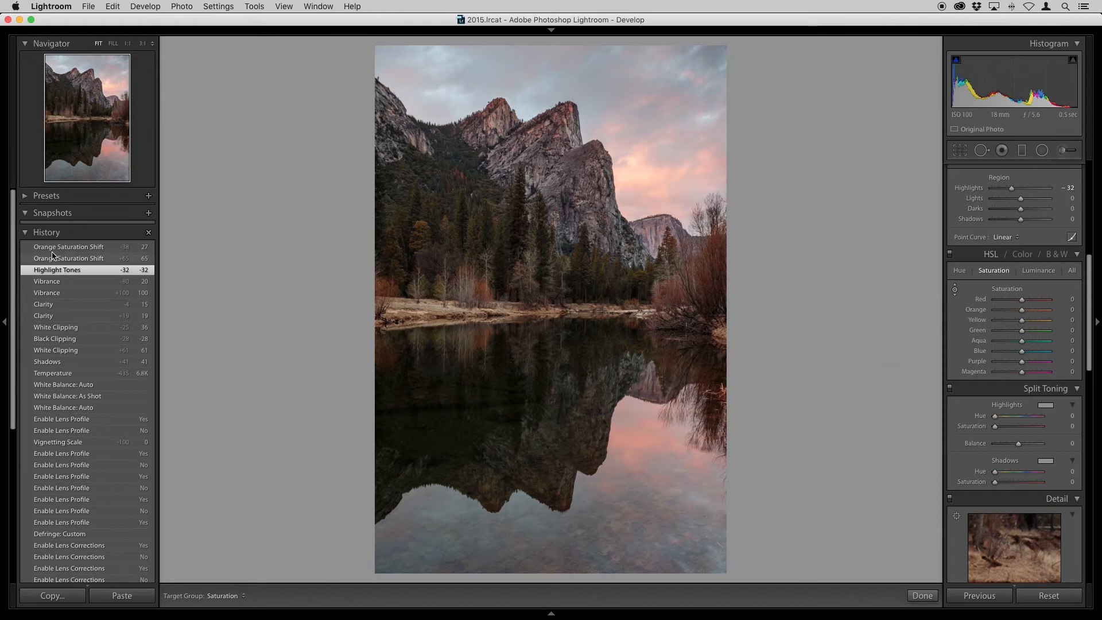
{"action": "left_click", "coordinate": [50, 248]}
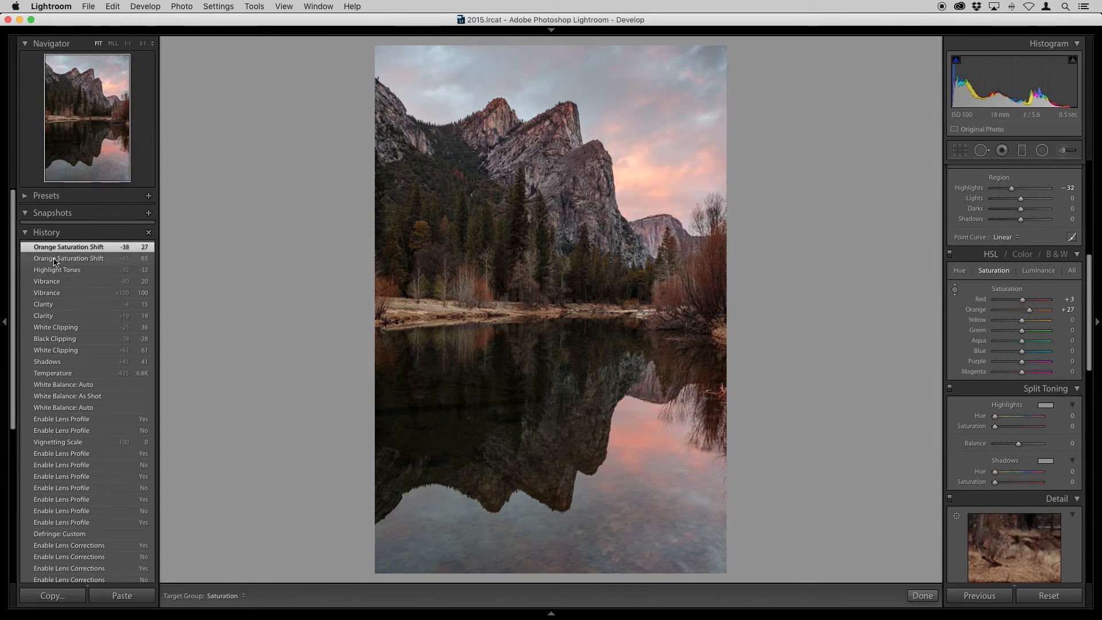
{"action": "left_click", "coordinate": [60, 269]}
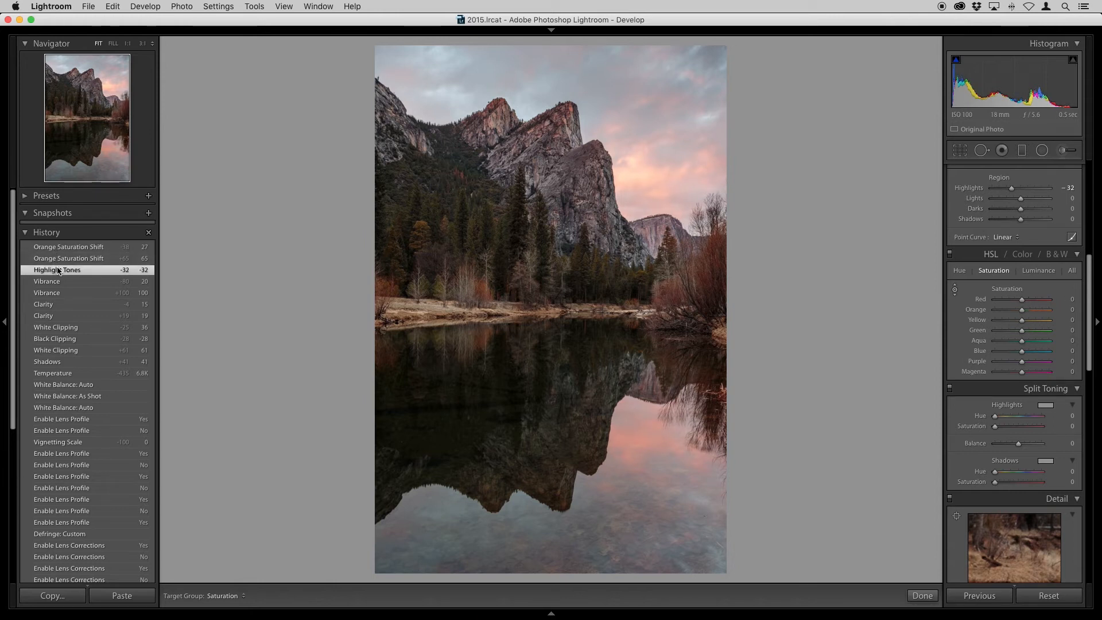
{"action": "left_click", "coordinate": [86, 248]}
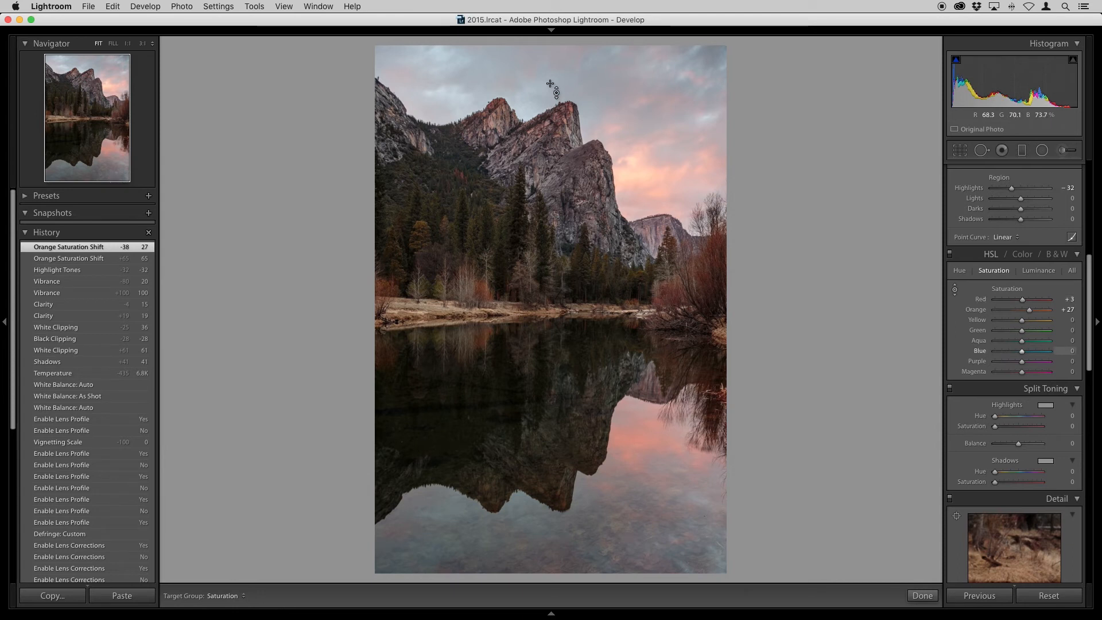
Use the targeted saturation adjustment on the blue sky above the peaks to set Blue to +19 and Aqua to +2
{"action": "left_click_drag", "start_coordinate": [550, 83], "coordinate": [550, 60]}
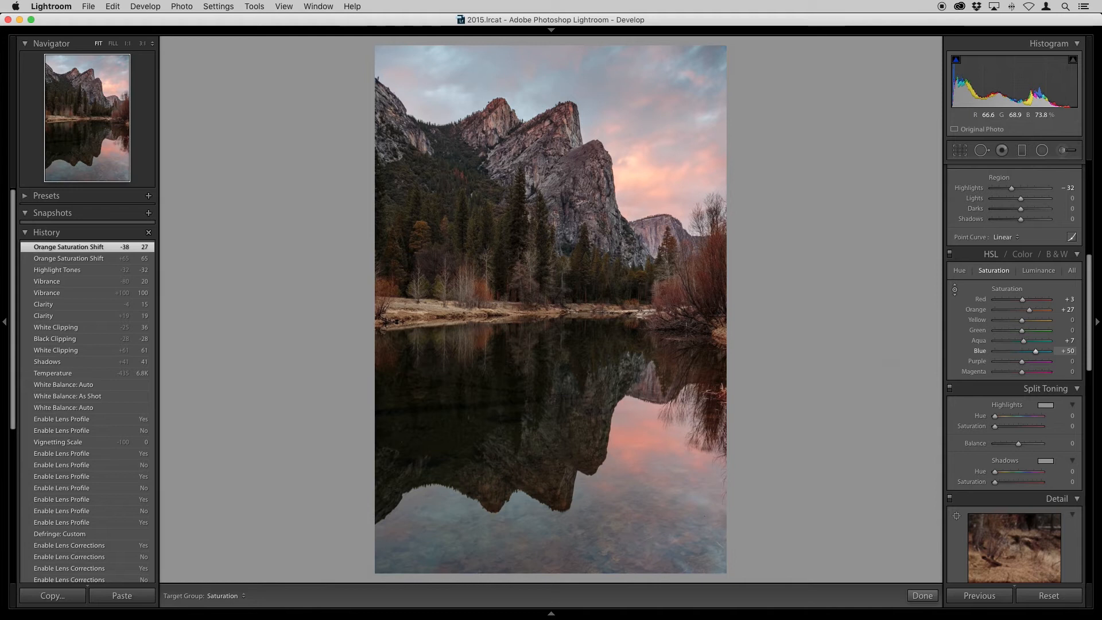
{"action": "mouse_move", "coordinate": [550, 55]}
{"action": "left_mouse_down"}
{"action": "mouse_move", "coordinate": [550, 85]}
{"action": "mouse_move", "coordinate": [550, 75]}
{"action": "left_mouse_up"}
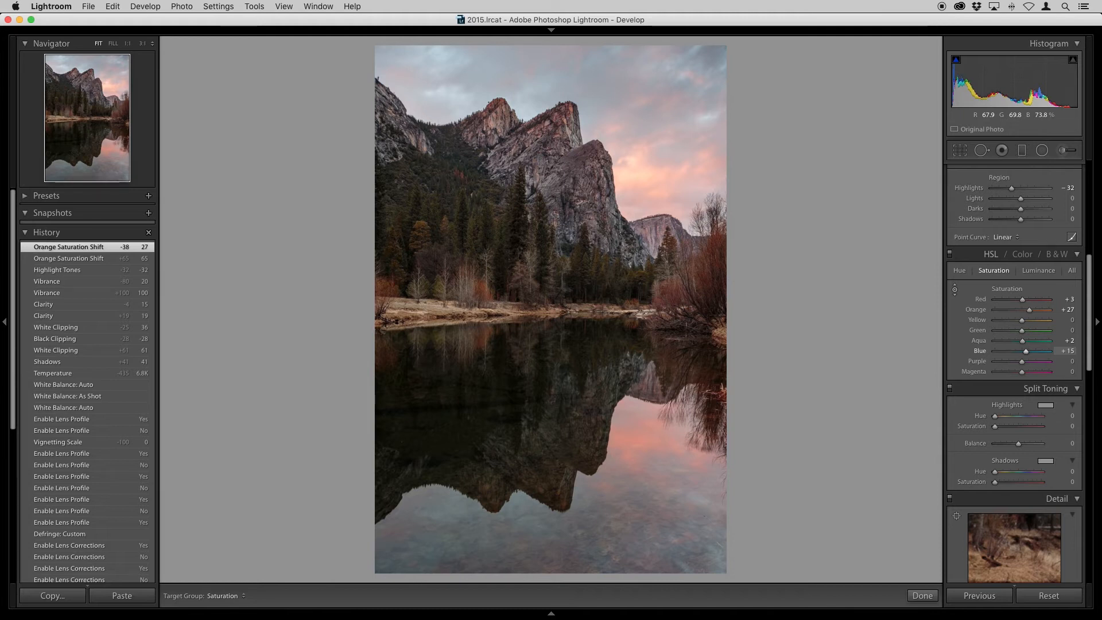
{"action": "left_click_drag", "start_coordinate": [550, 74], "coordinate": [550, 73]}
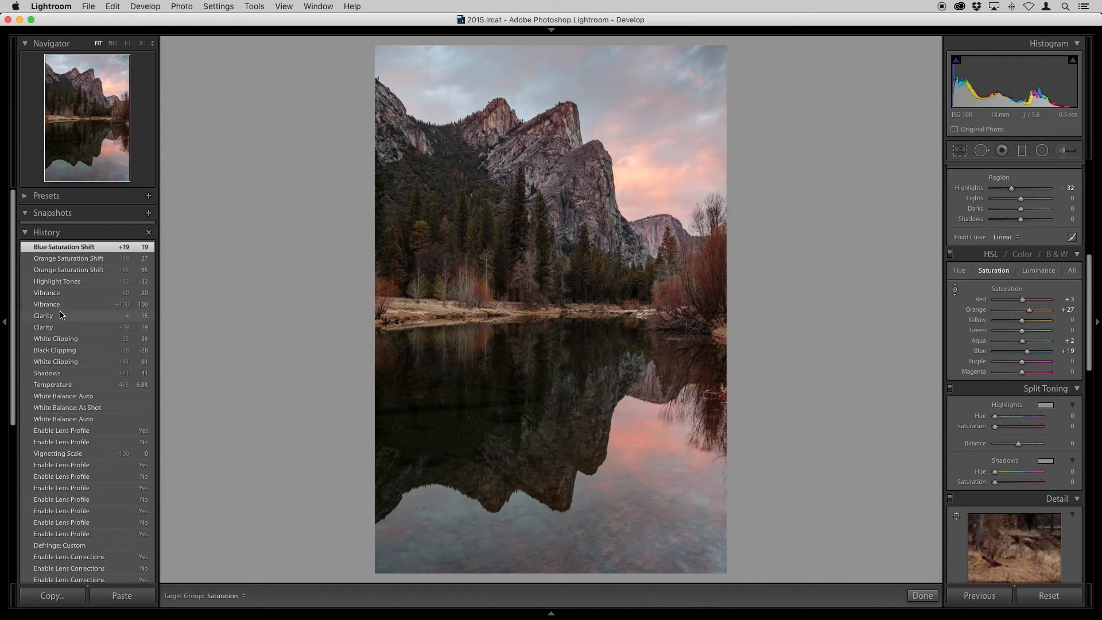
Compare the photo with its Highlight Tones history state twice, and return to the latest Blue Saturation Shift
{"action": "left_click", "coordinate": [57, 281]}
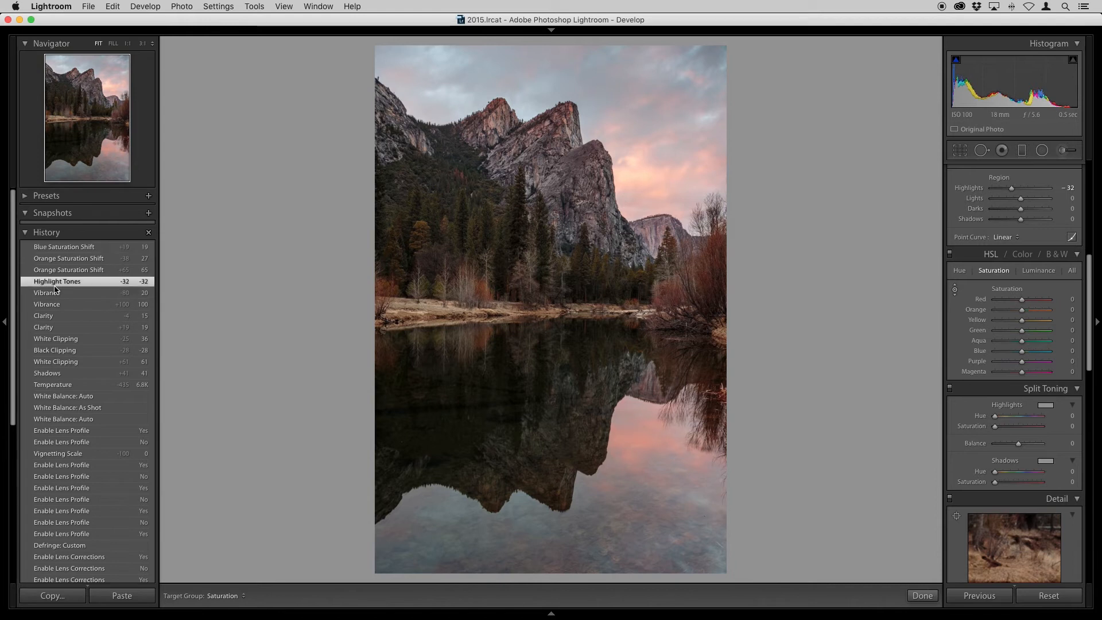
{"action": "left_click", "coordinate": [79, 248]}
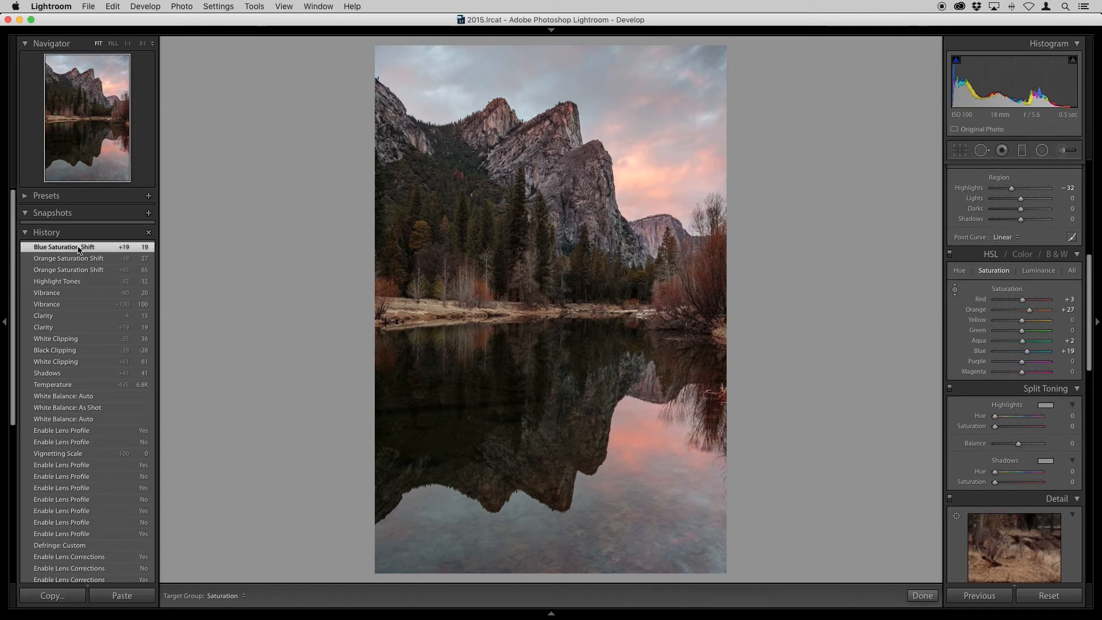
{"action": "left_click", "coordinate": [74, 282]}
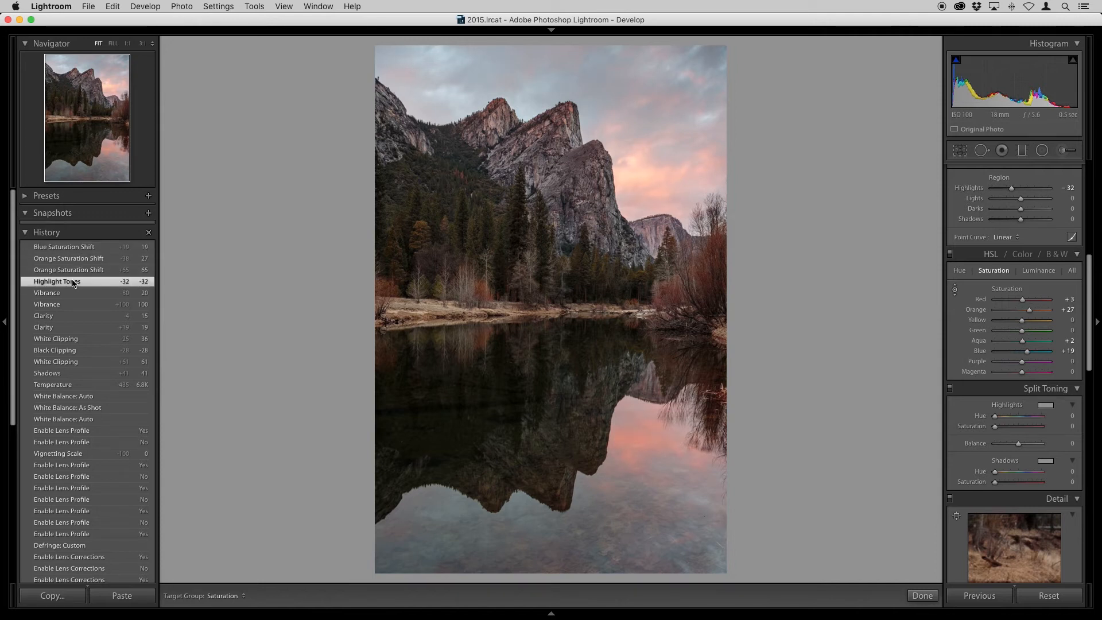
{"action": "left_click", "coordinate": [89, 249]}
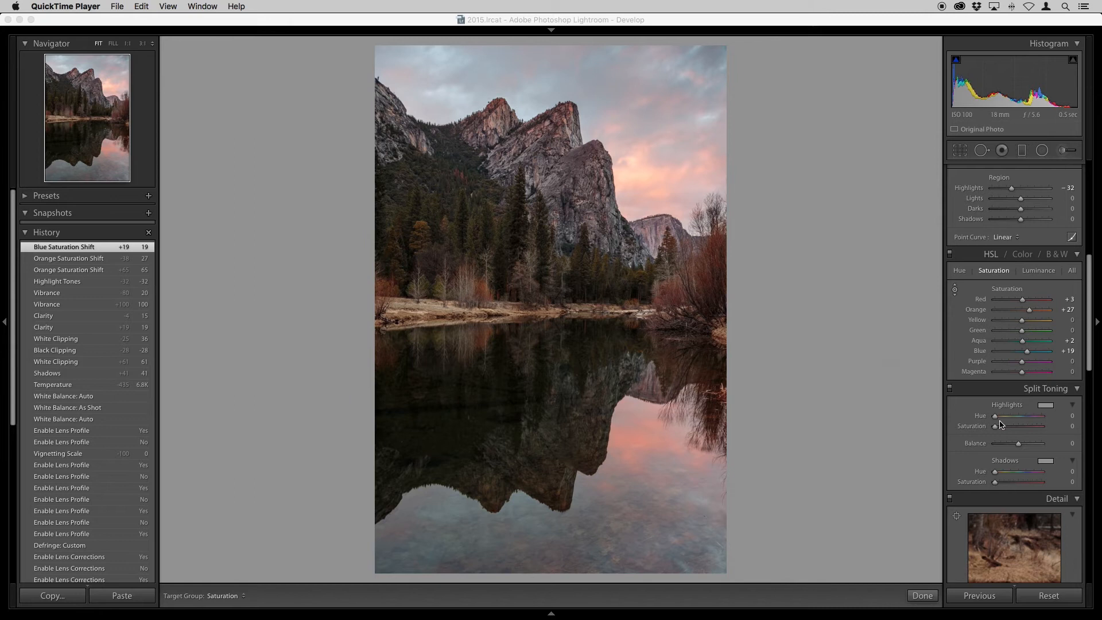
Tint the highlights with Split Toning, setting highlight Saturation to 63 and highlight Hue to 360
{"action": "left_click_drag", "start_coordinate": [997, 430], "coordinate": [1026, 431]}
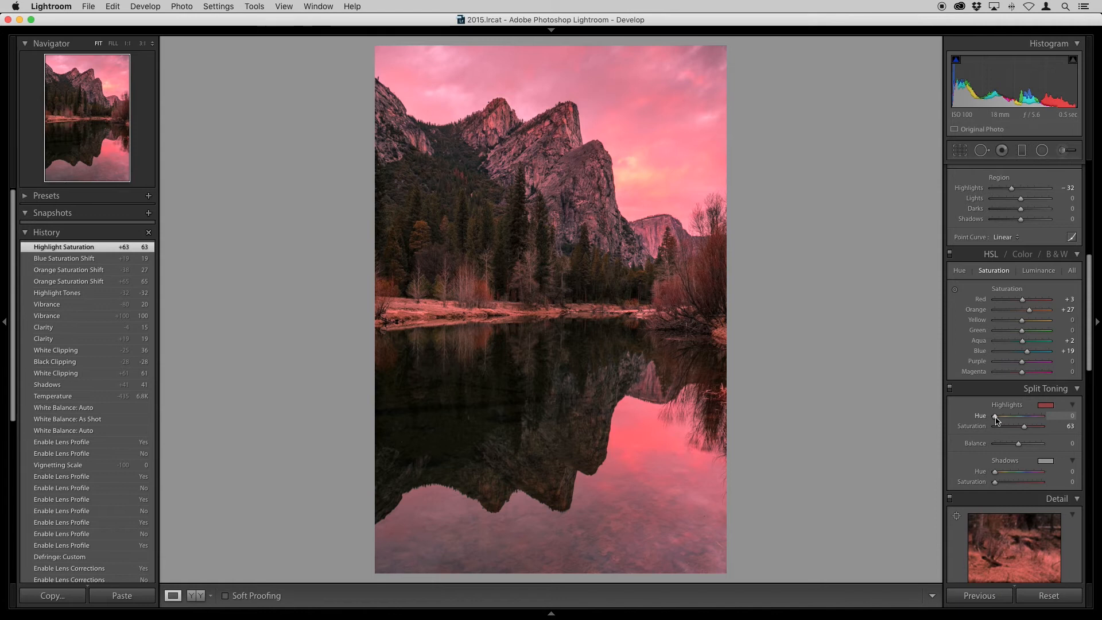
{"action": "left_click", "coordinate": [996, 417]}
{"action": "left_click_drag", "start_coordinate": [995, 420], "coordinate": [1050, 423]}
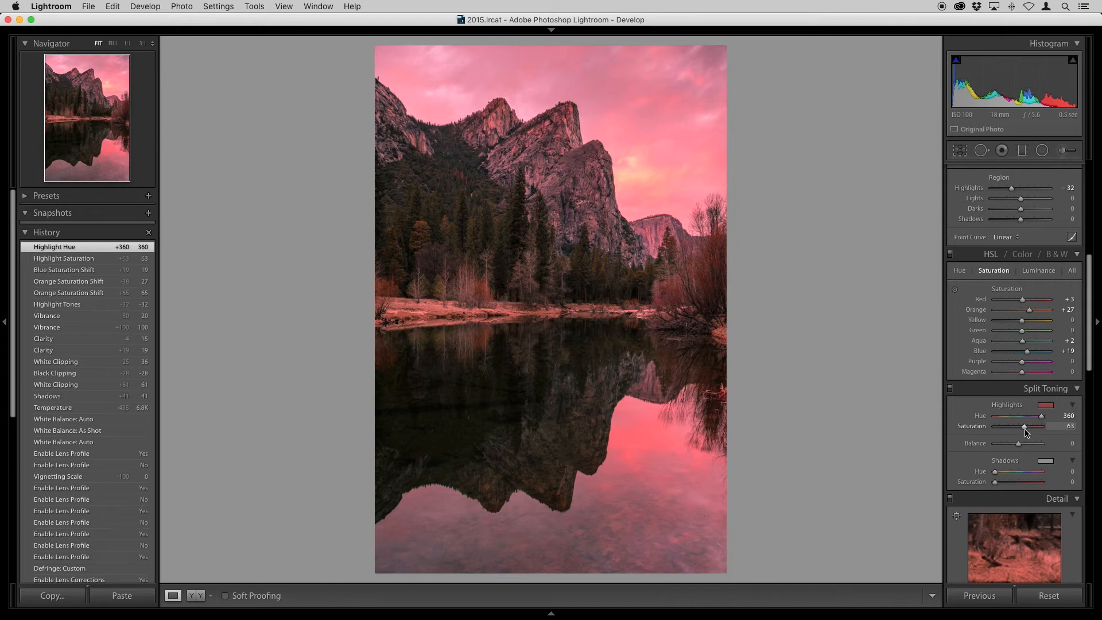
Reduce the Split Toning highlight Saturation through 32 and 8, and set it to exactly 6
{"action": "mouse_move", "coordinate": [1025, 429]}
{"action": "left_mouse_down"}
{"action": "mouse_move", "coordinate": [992, 429]}
{"action": "mouse_move", "coordinate": [1011, 431]}
{"action": "left_mouse_up"}
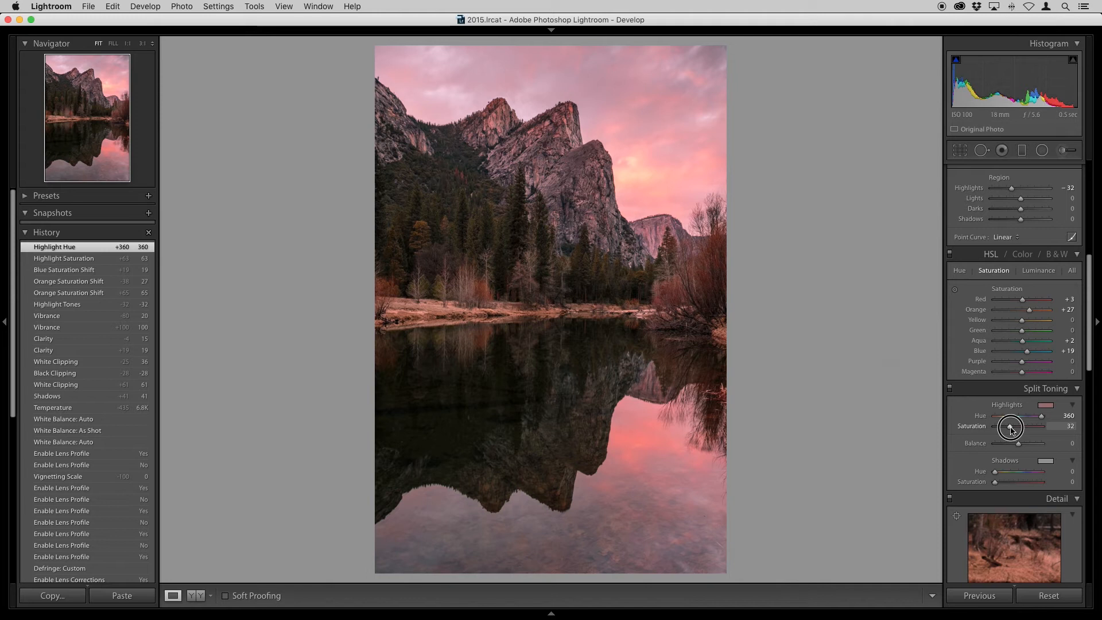
{"action": "left_click_drag", "start_coordinate": [1012, 430], "coordinate": [1012, 431]}
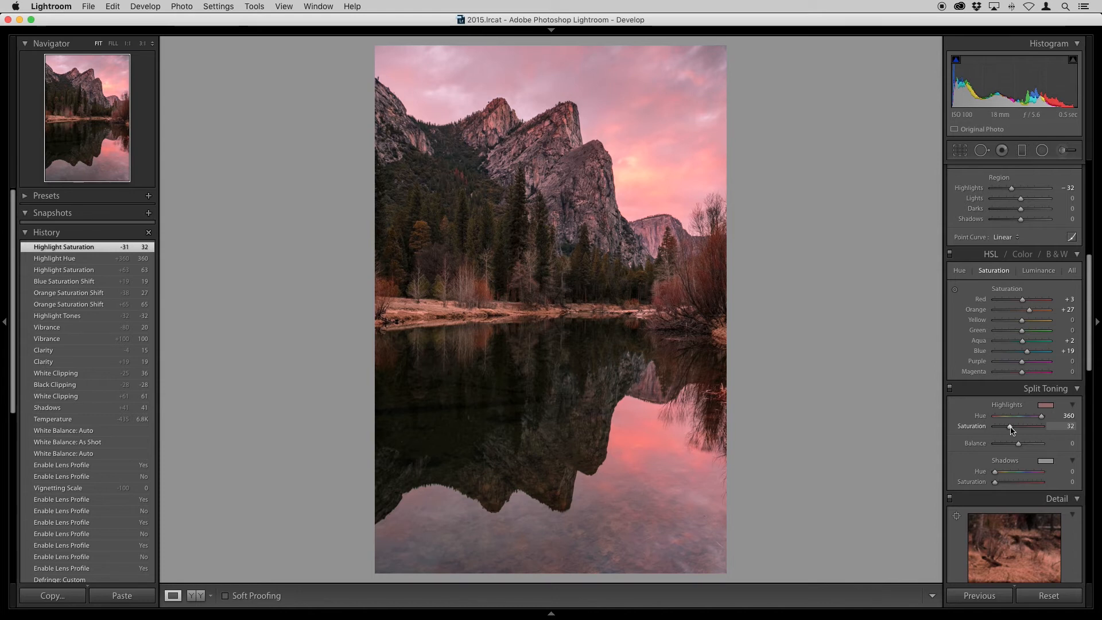
{"action": "left_click_drag", "start_coordinate": [1011, 429], "coordinate": [1000, 430]}
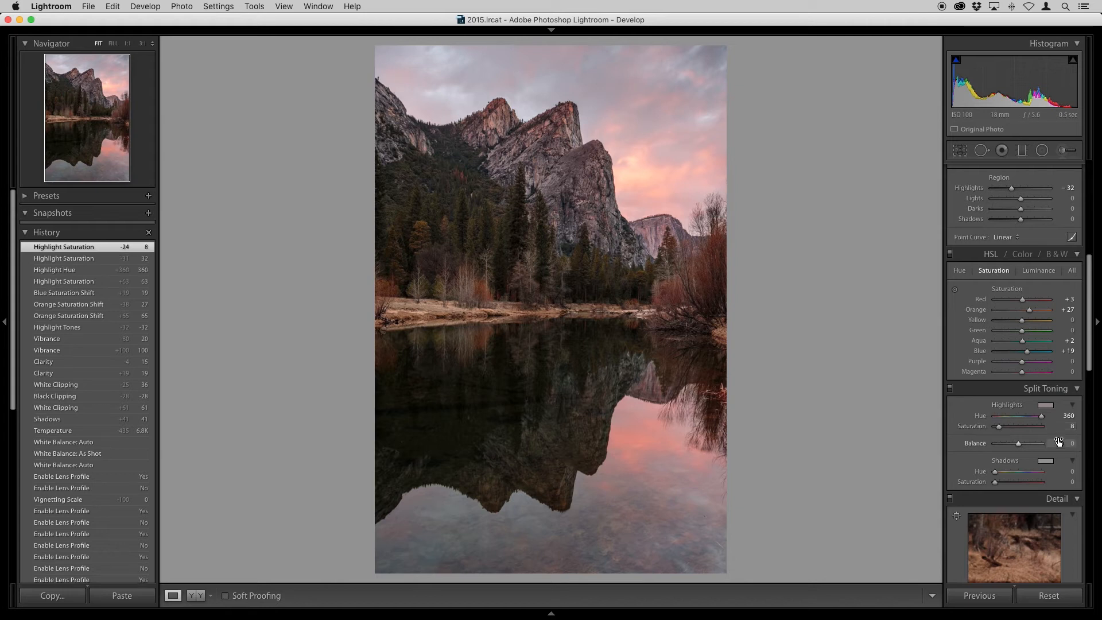
{"action": "left_click", "coordinate": [1072, 428]}
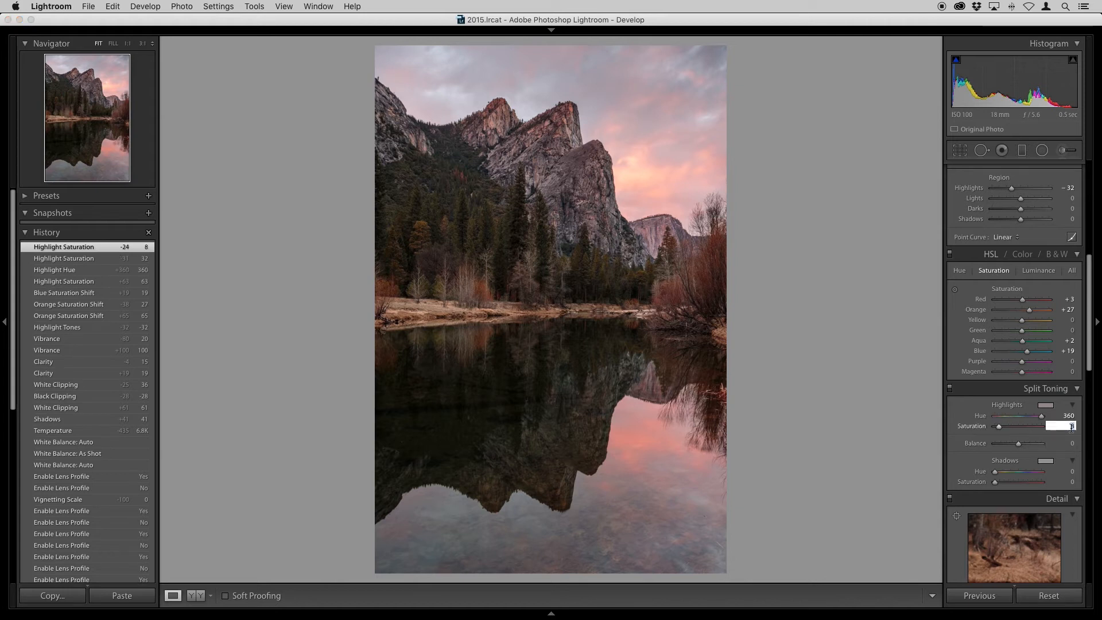
{"action": "type", "text": "6"}
{"action": "key", "text": "Return"}
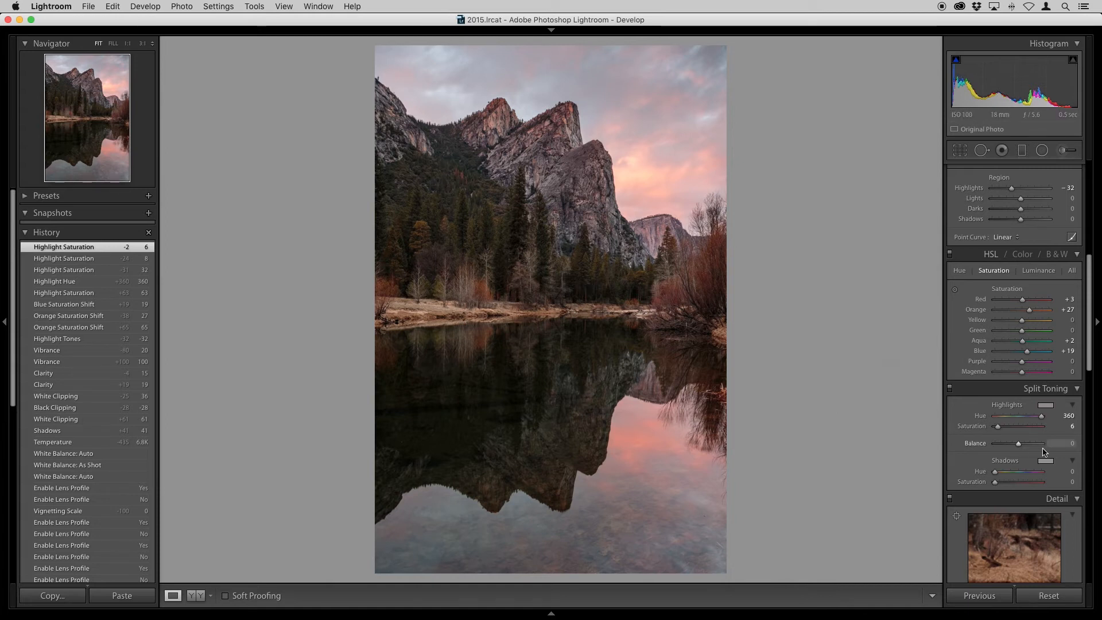
Compare the photo with Split Toning disabled and enabled several times, leaving it enabled
{"action": "left_click", "coordinate": [950, 389]}
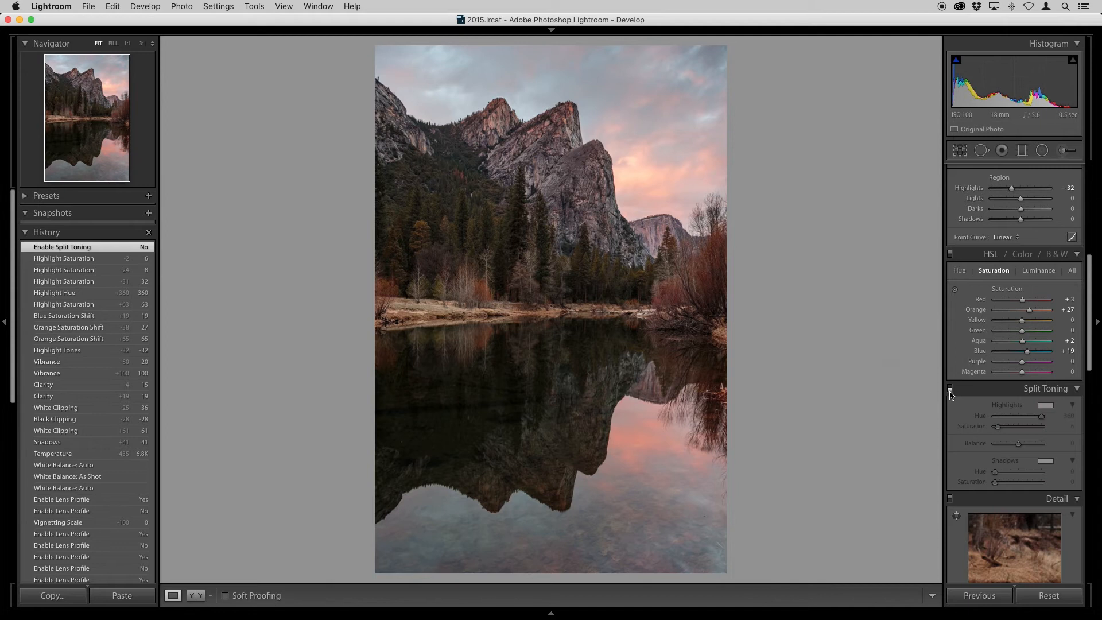
{"action": "left_click", "coordinate": [950, 389]}
{"action": "left_click", "coordinate": [950, 389]}
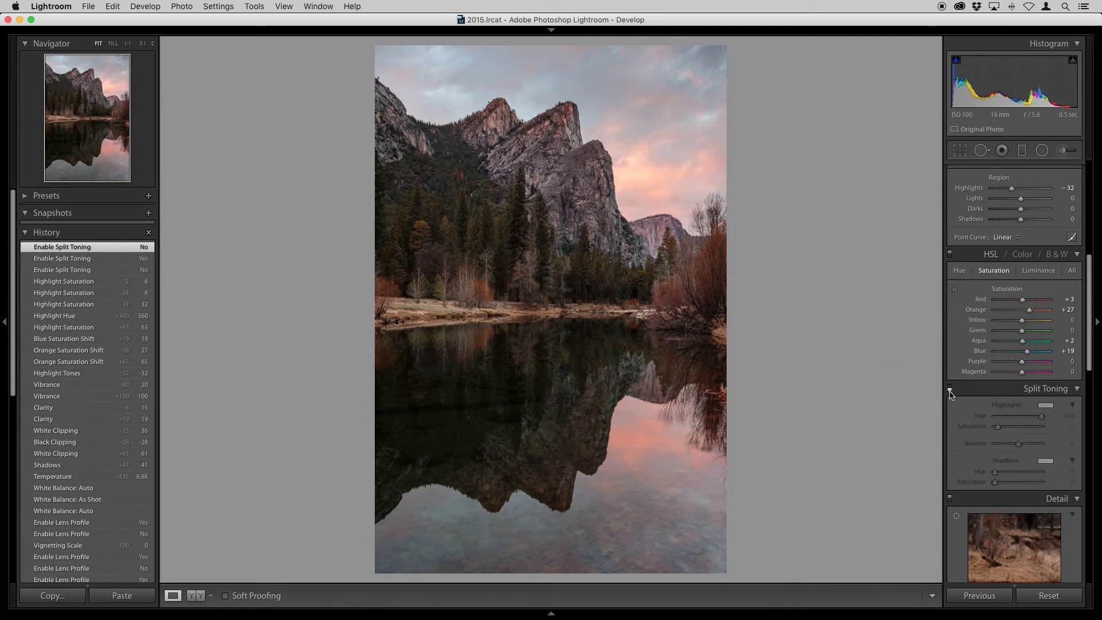
{"action": "left_click", "coordinate": [950, 390]}
{"action": "left_click", "coordinate": [950, 389]}
{"action": "left_click", "coordinate": [950, 389]}
{"action": "left_click", "coordinate": [950, 390]}
{"action": "left_click", "coordinate": [950, 389]}
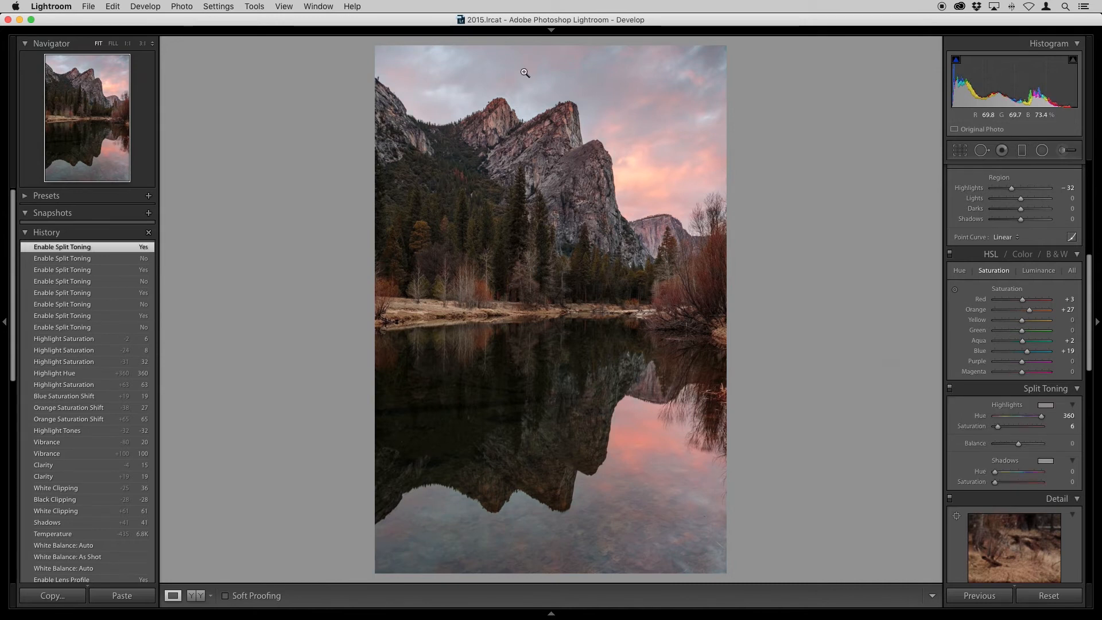
Sharpen the photo while viewing the trees at 1:1, with Detail 100, Radius 0.5 and Amount 45
{"action": "left_click_drag", "start_coordinate": [971, 436], "coordinate": [978, 247]}
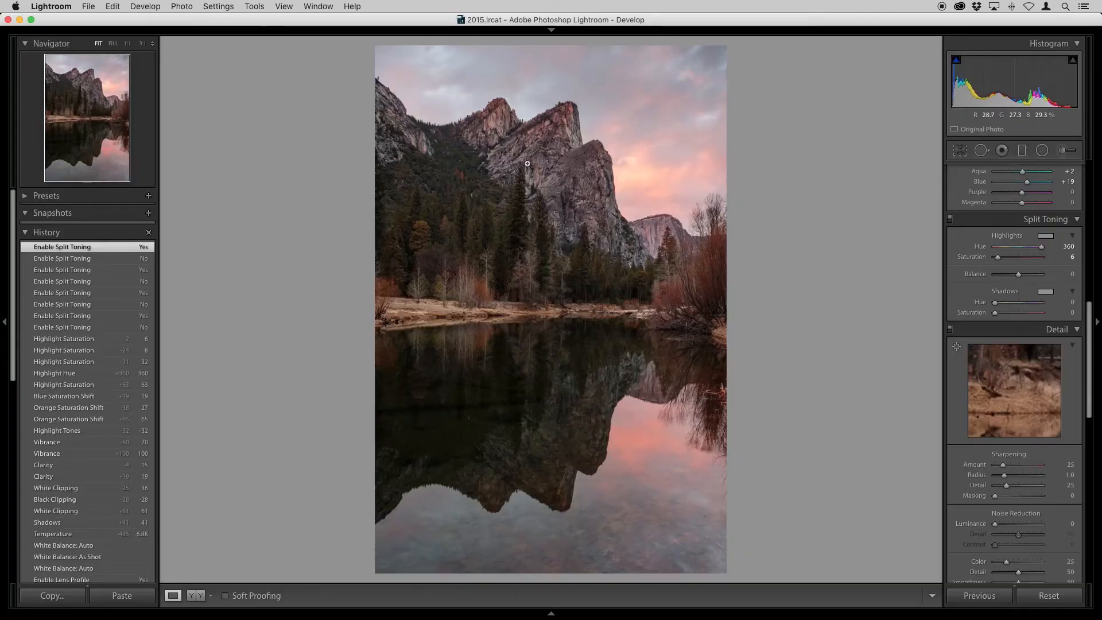
{"action": "left_click", "coordinate": [534, 189]}
{"action": "left_click_drag", "start_coordinate": [574, 388], "coordinate": [562, 51]}
{"action": "left_click_drag", "start_coordinate": [526, 323], "coordinate": [527, 158]}
{"action": "left_click_drag", "start_coordinate": [546, 381], "coordinate": [583, 573]}
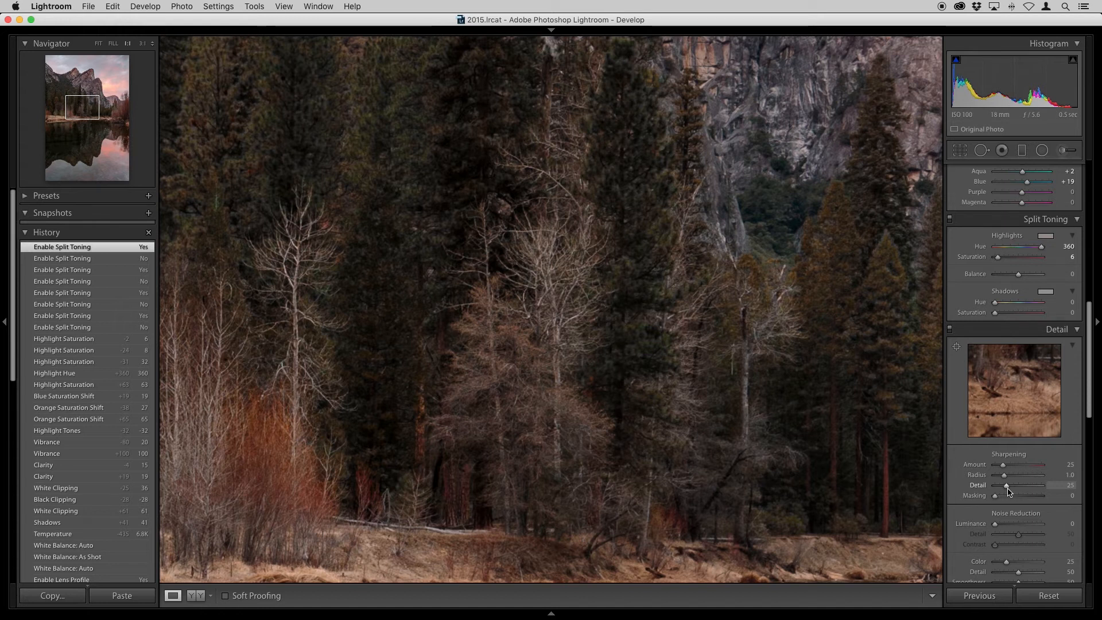
{"action": "left_click_drag", "start_coordinate": [1009, 491], "coordinate": [1069, 492]}
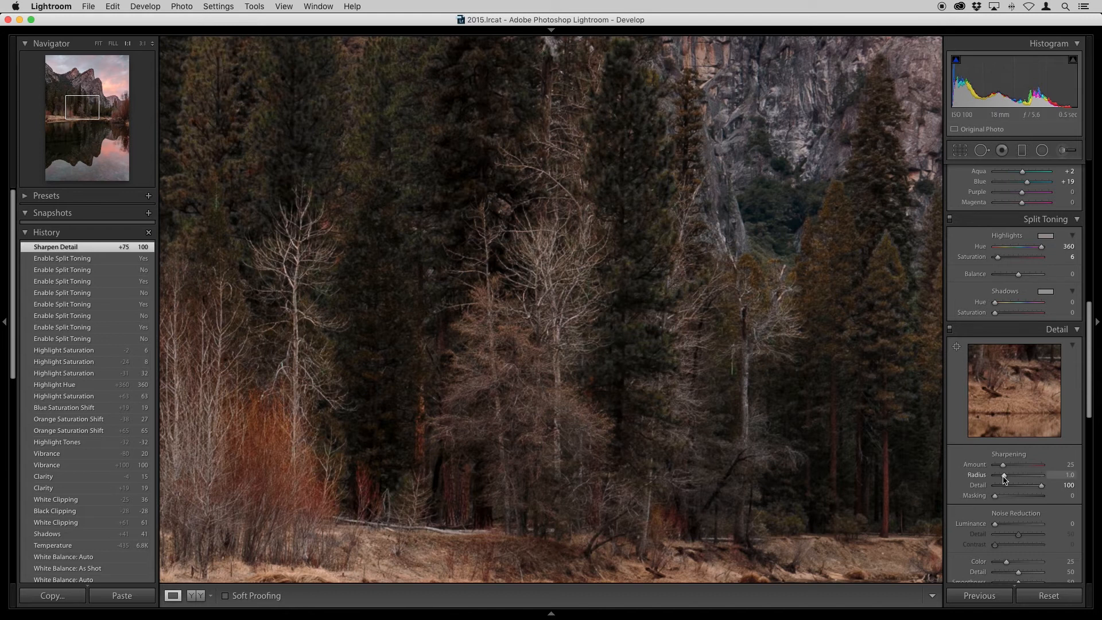
{"action": "left_click_drag", "start_coordinate": [1011, 481], "coordinate": [972, 479]}
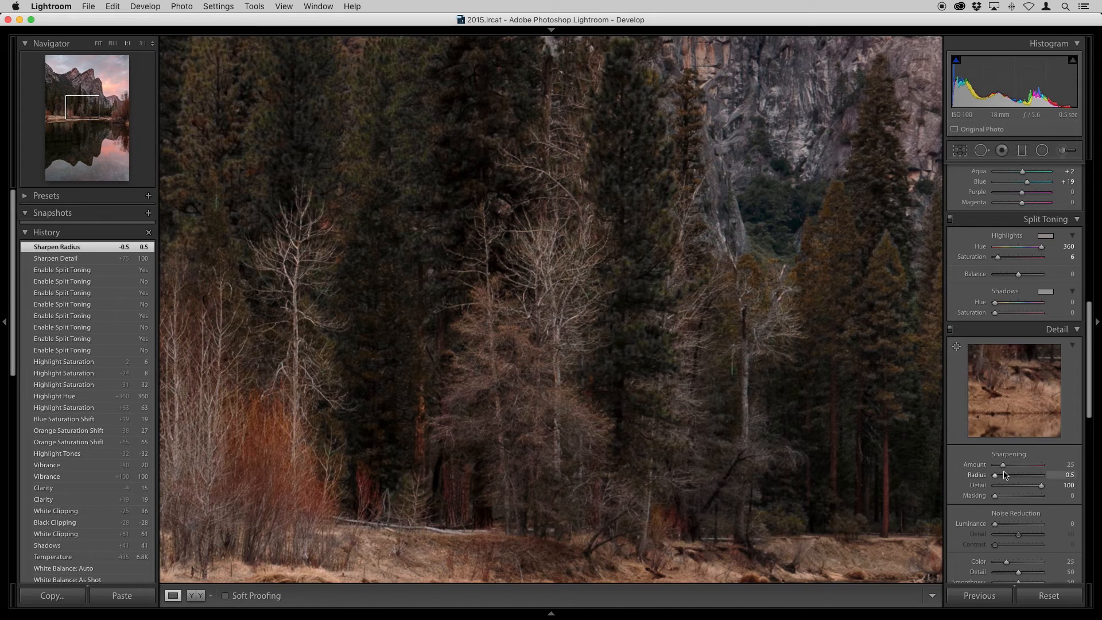
{"action": "left_click_drag", "start_coordinate": [1004, 469], "coordinate": [1010, 470]}
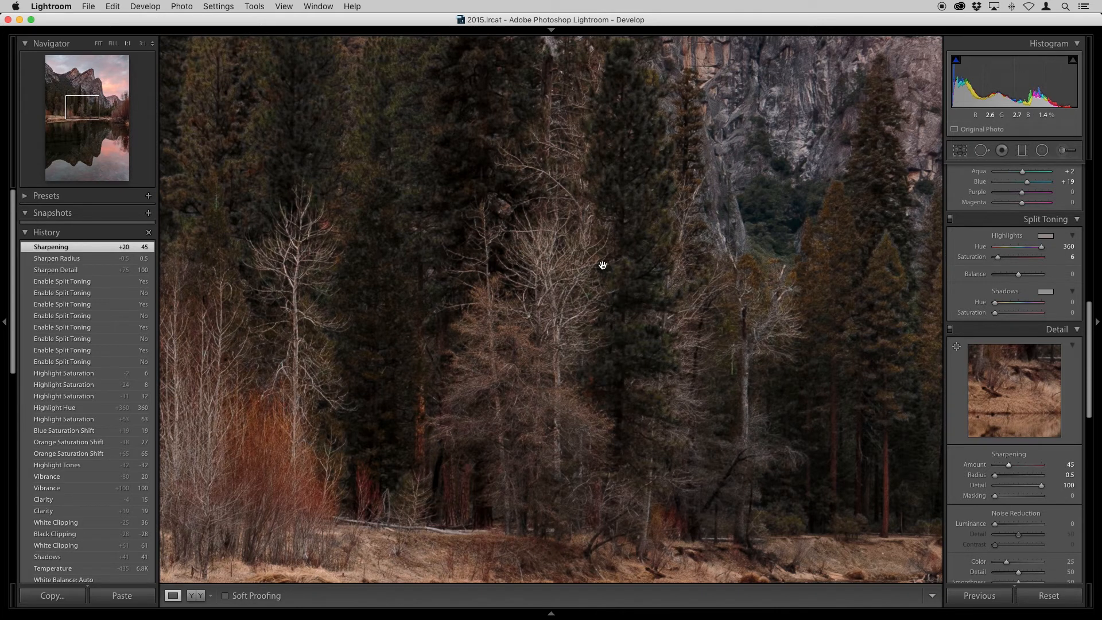
Examine the trees and shoreline at 1:1 with the Detail adjustments off and on, leaving them on and returning to the full view
{"action": "left_click", "coordinate": [568, 263]}
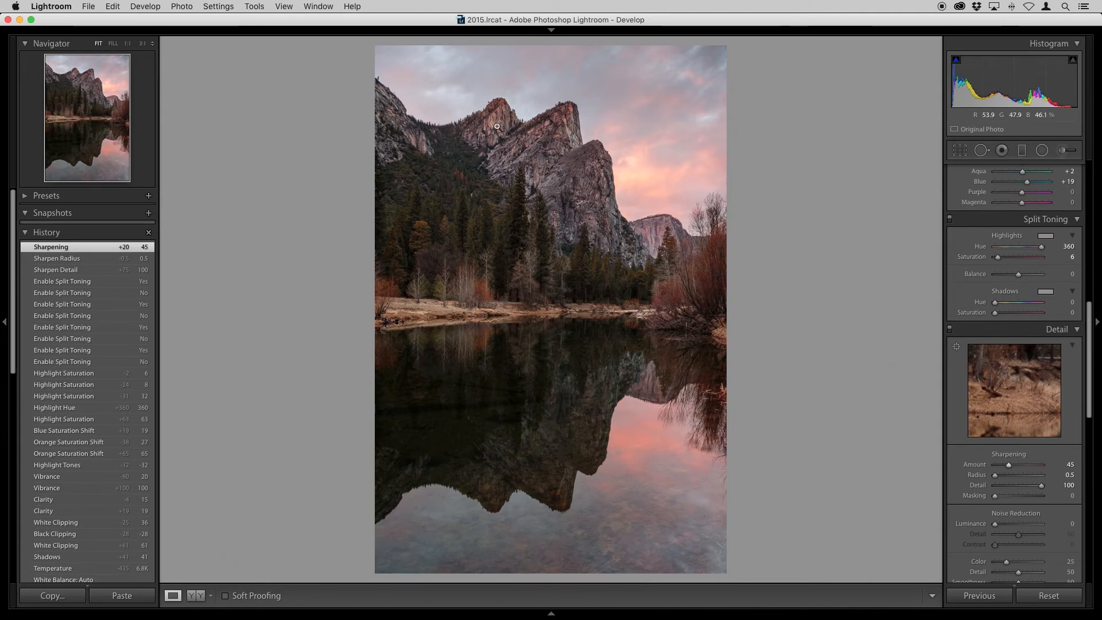
{"action": "left_click", "coordinate": [504, 188]}
{"action": "left_click_drag", "start_coordinate": [505, 188], "coordinate": [632, 467]}
{"action": "left_click_drag", "start_coordinate": [417, 615], "coordinate": [381, 8]}
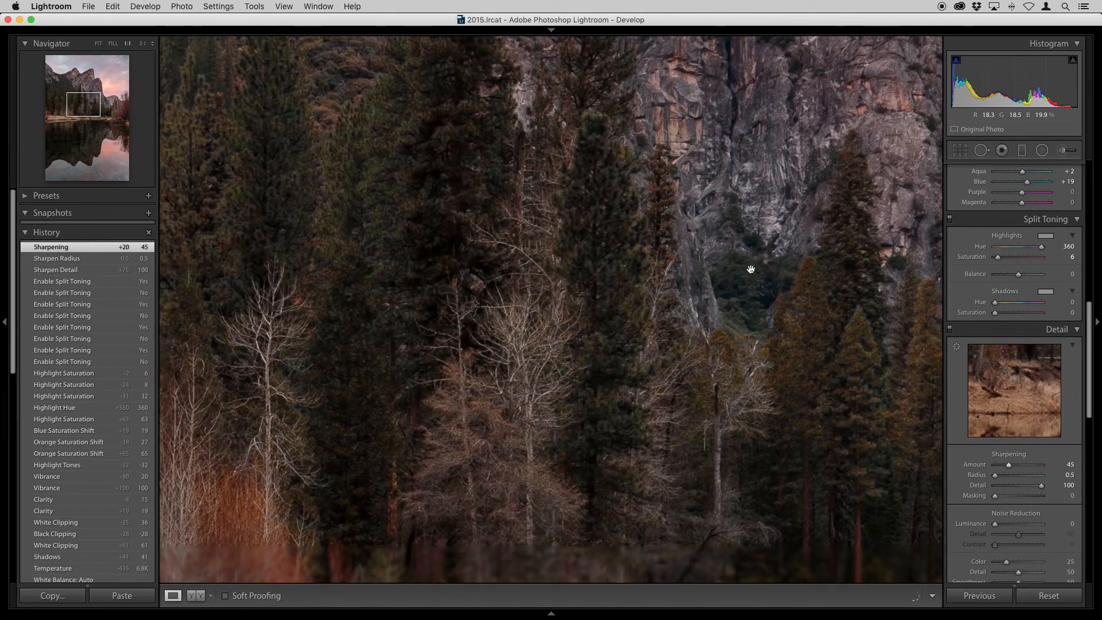
{"action": "left_click", "coordinate": [949, 331]}
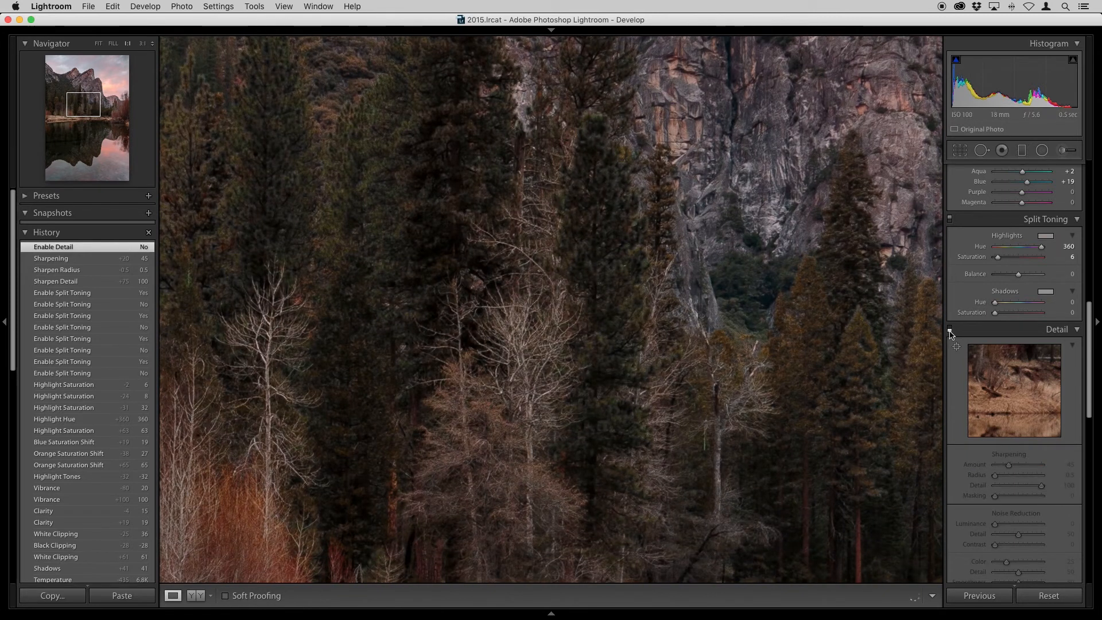
{"action": "left_click", "coordinate": [950, 330]}
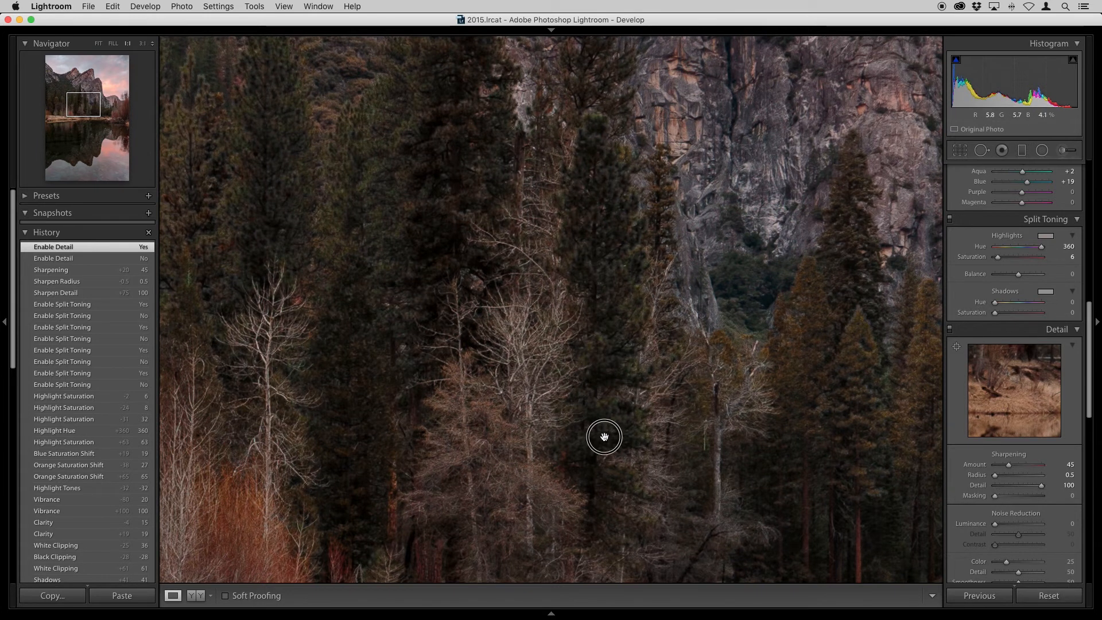
{"action": "left_click_drag", "start_coordinate": [603, 438], "coordinate": [591, 263]}
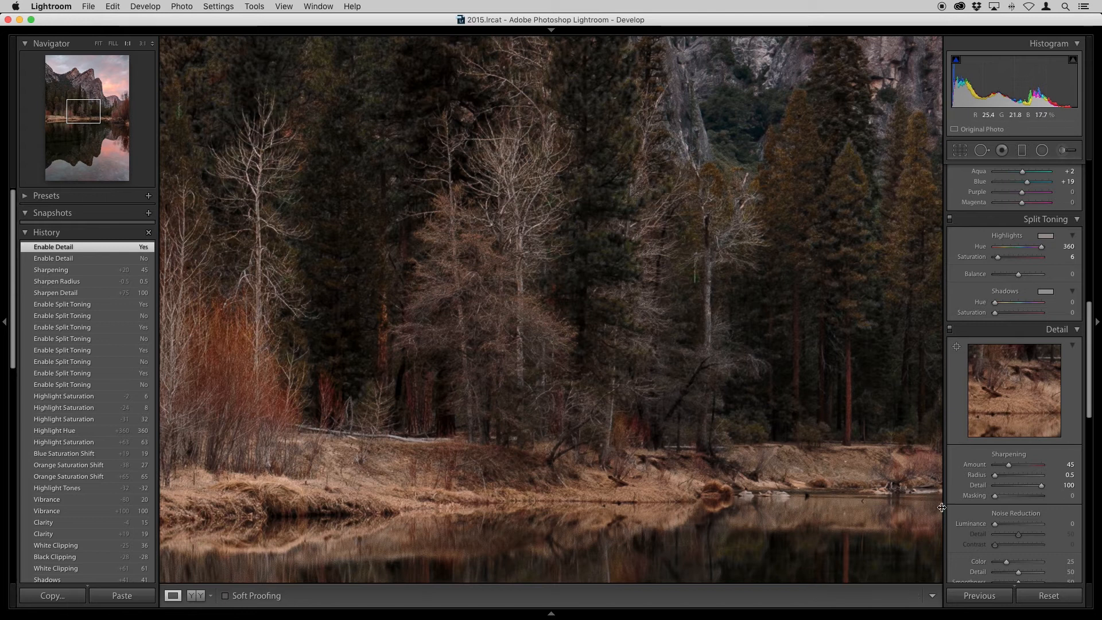
{"action": "left_click", "coordinate": [814, 426]}
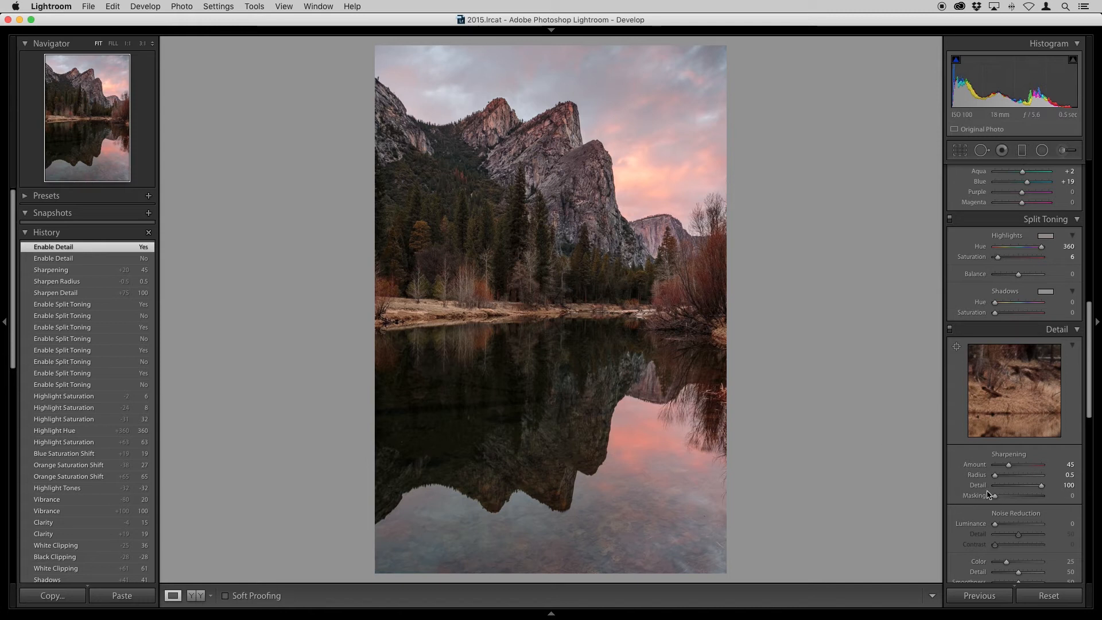
Set the sharpening Masking to 45 using the black-and-white mask preview to limit sharpening to the edges
{"action": "key", "text": "alt"}
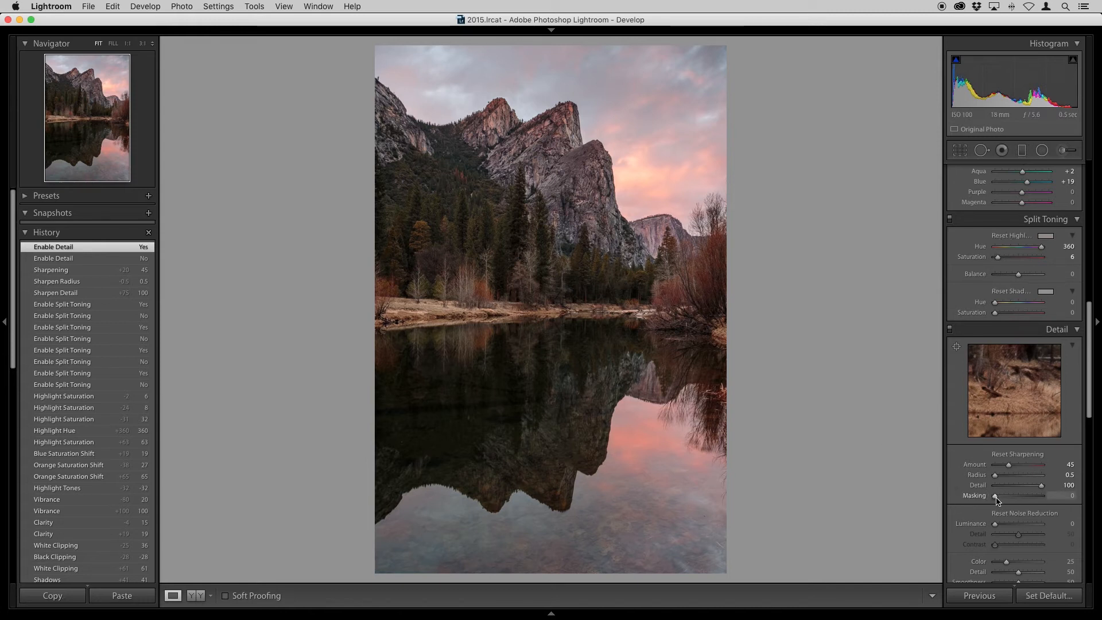
{"action": "mouse_move", "coordinate": [996, 501]}
{"action": "left_mouse_down"}
{"action": "mouse_move", "coordinate": [1006, 502]}
{"action": "mouse_move", "coordinate": [995, 499]}
{"action": "left_mouse_up"}
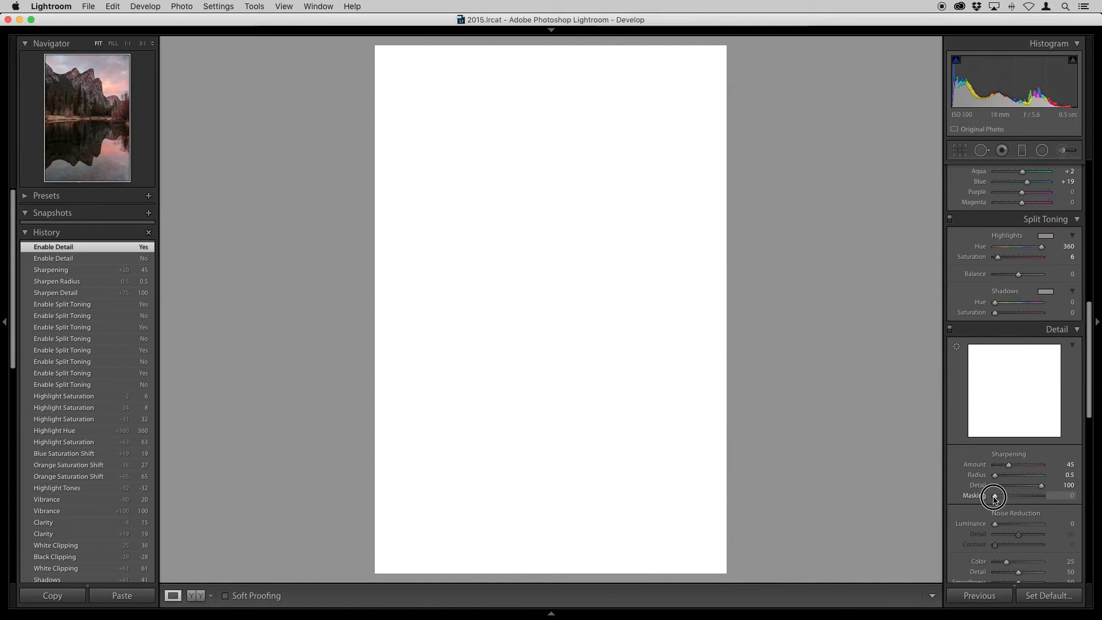
{"action": "left_click_drag", "start_coordinate": [995, 499], "coordinate": [1006, 500]}
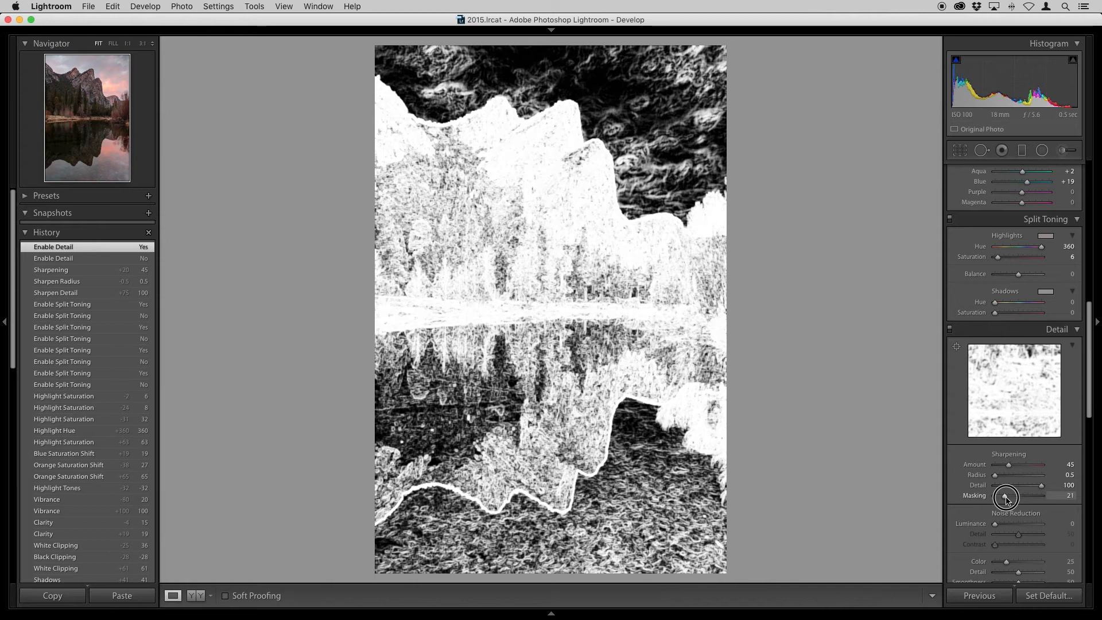
{"action": "left_click_drag", "start_coordinate": [1007, 500], "coordinate": [1012, 500]}
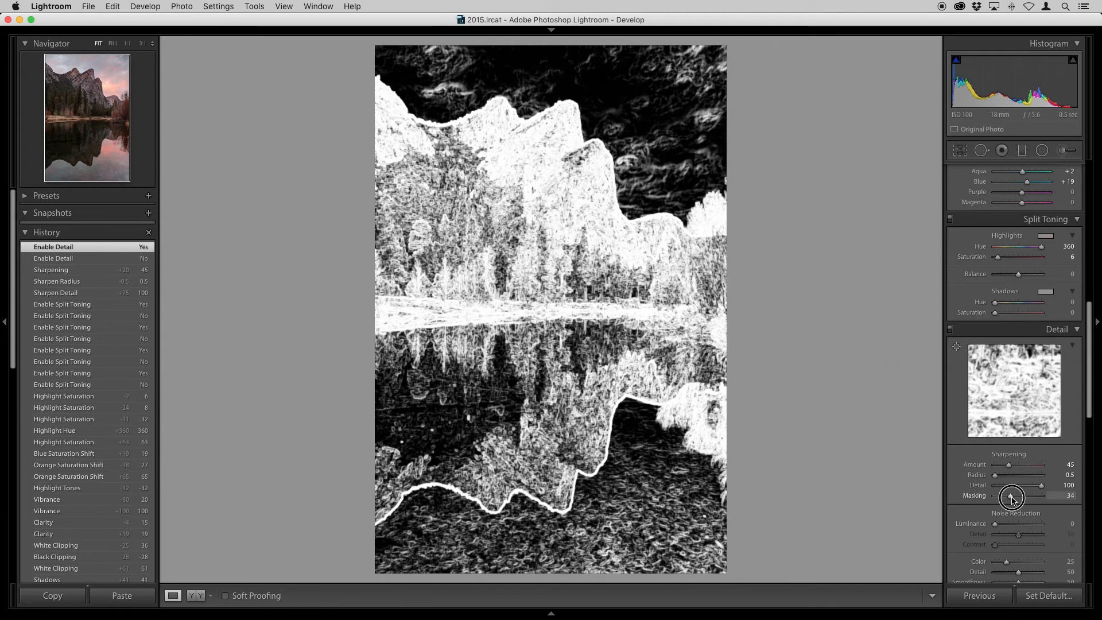
{"action": "mouse_move", "coordinate": [1012, 500]}
{"action": "left_mouse_down"}
{"action": "mouse_move", "coordinate": [1049, 499]}
{"action": "mouse_move", "coordinate": [996, 499]}
{"action": "mouse_move", "coordinate": [1013, 499]}
{"action": "left_mouse_up"}
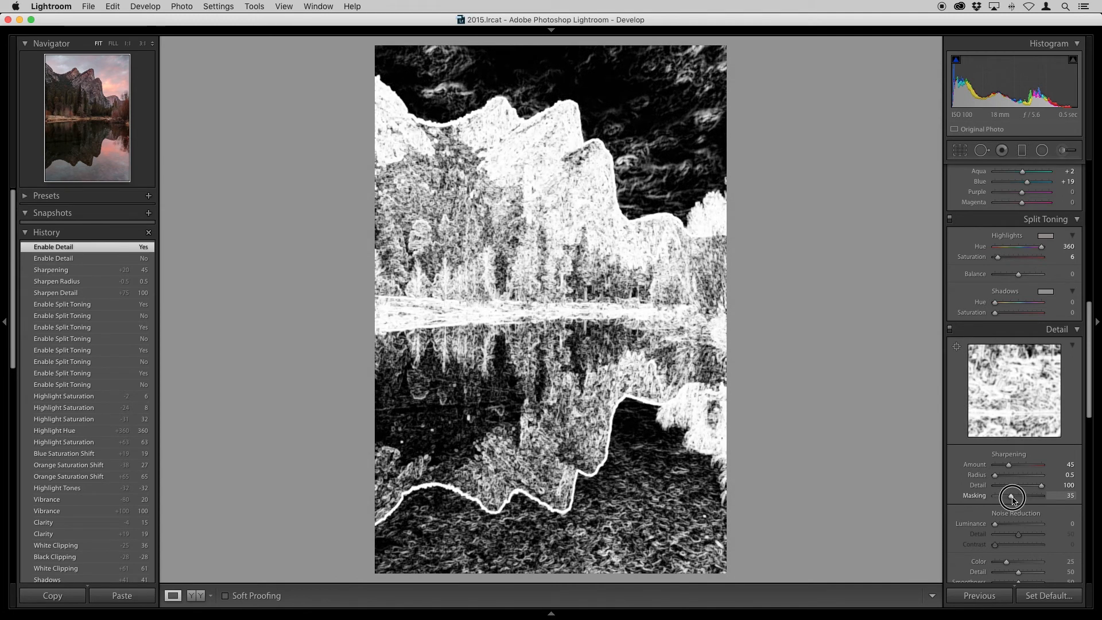
{"action": "left_click_drag", "start_coordinate": [1014, 500], "coordinate": [1023, 501]}
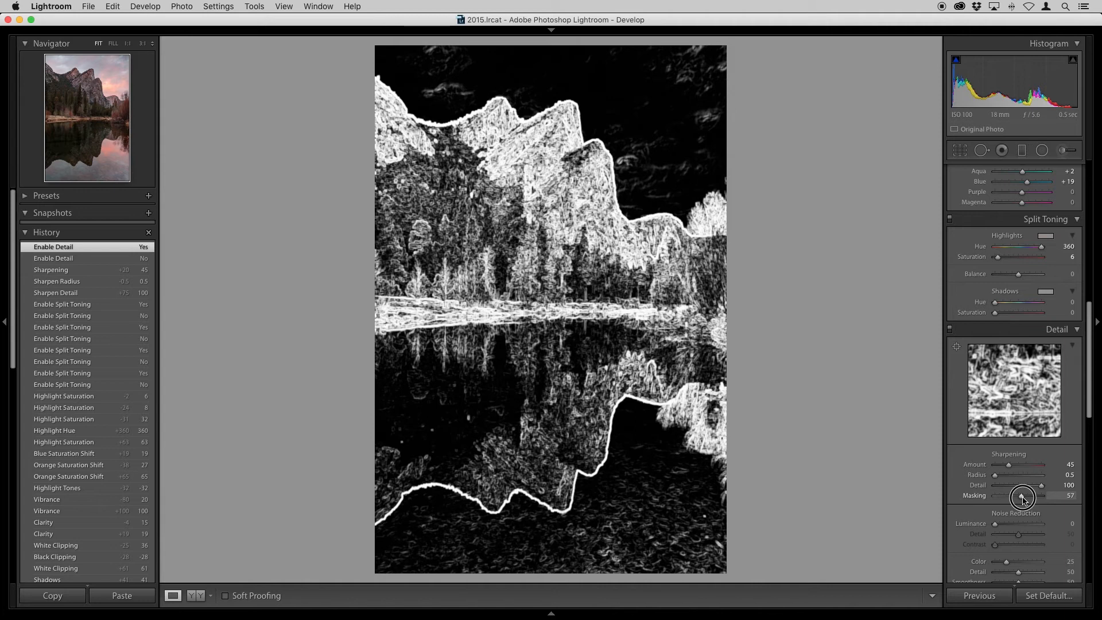
{"action": "left_click_drag", "start_coordinate": [1024, 499], "coordinate": [1017, 500]}
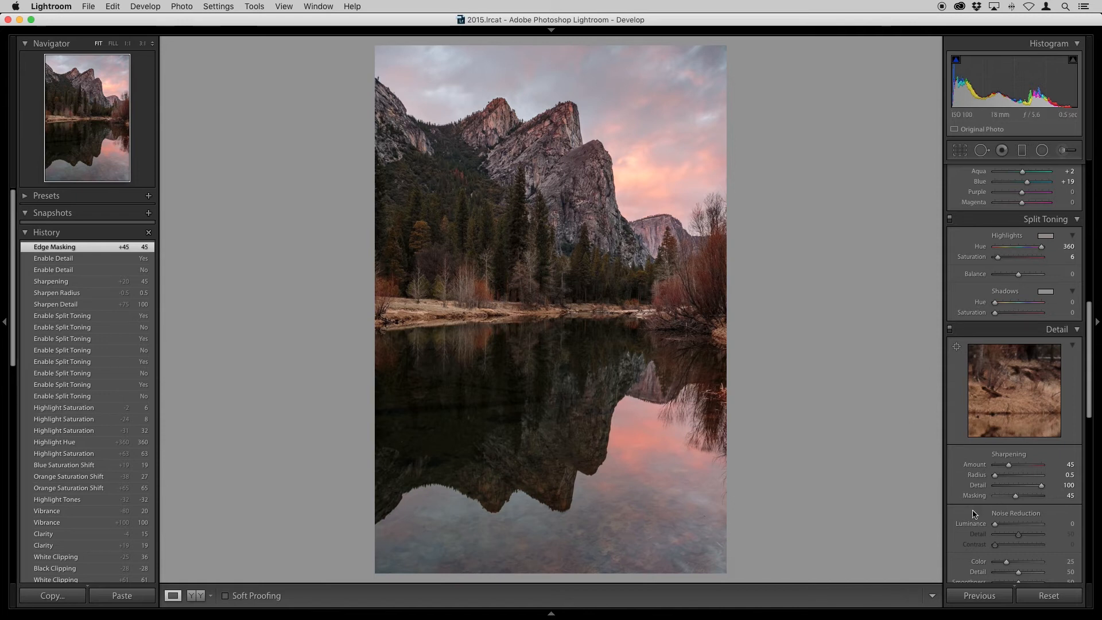
Expand the Transform adjustments below the lens corrections to show the Upright and Transform options
{"action": "scroll", "coordinate": [974, 514], "scroll_direction": "down", "scroll_amount": 5}
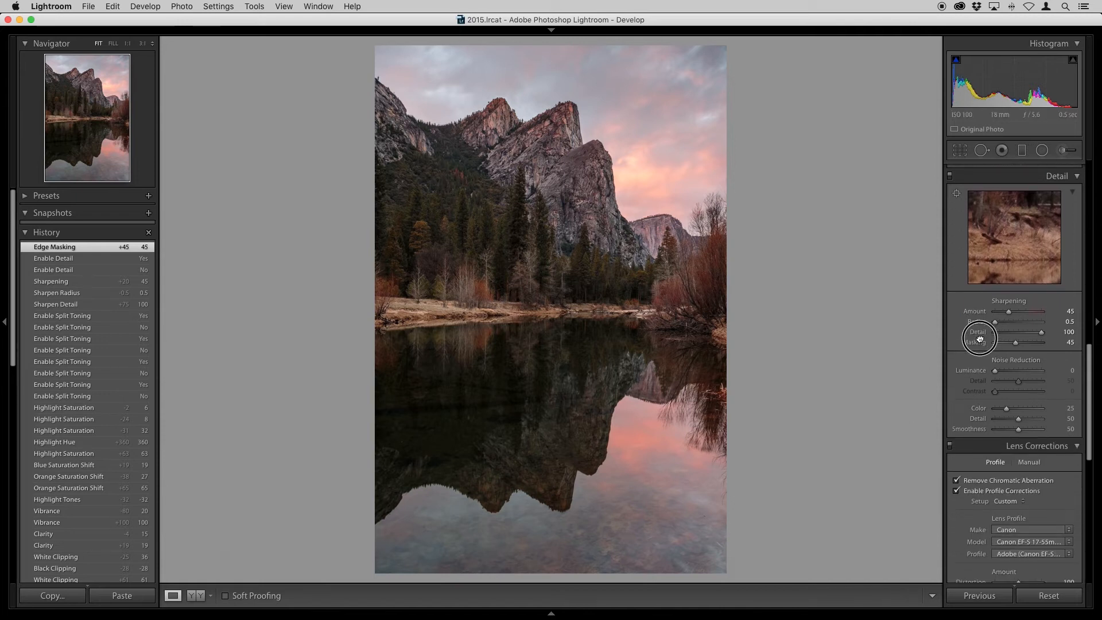
{"action": "scroll", "coordinate": [979, 339], "scroll_direction": "down", "scroll_amount": 2}
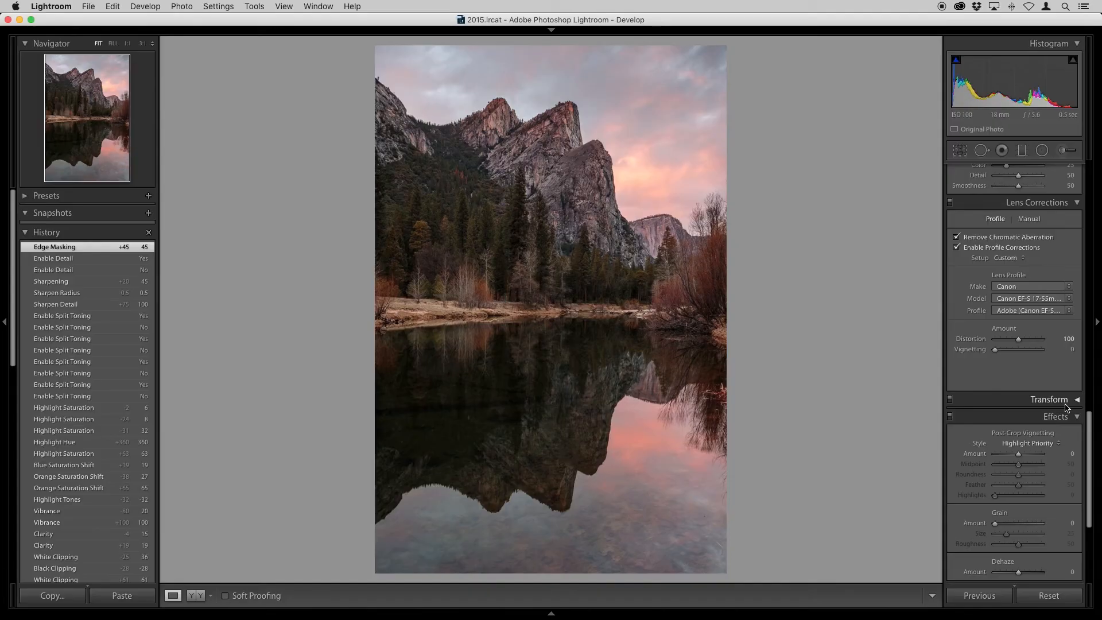
{"action": "scroll", "coordinate": [1068, 413], "scroll_direction": "up", "scroll_amount": 3}
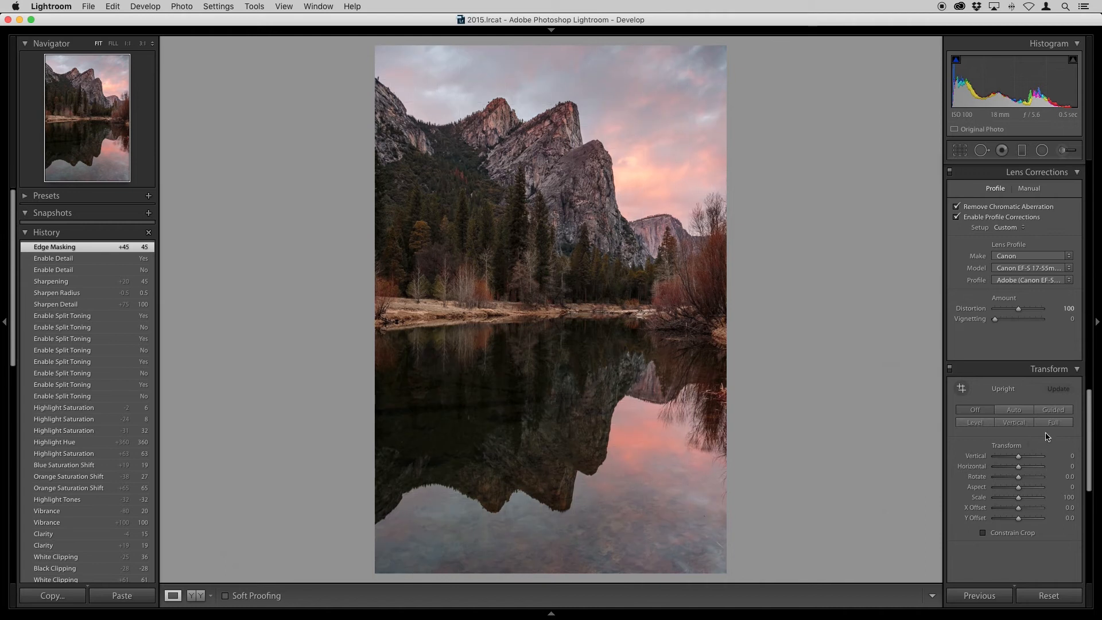
Collapse the Transform adjustments and compare the whole photo before and after the edits, leaving the edited version shown
{"action": "left_click", "coordinate": [1075, 374]}
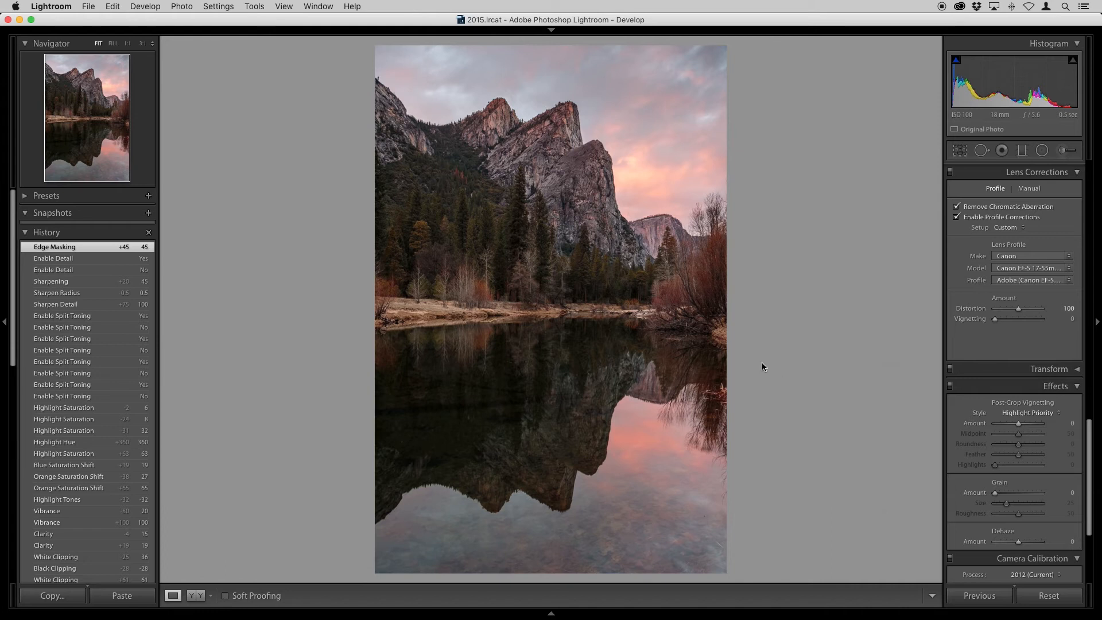
{"action": "key", "text": "backslash"}
{"action": "key", "text": "backslash"}
{"action": "key", "text": "backslash"}
{"action": "key", "text": "backslash"}
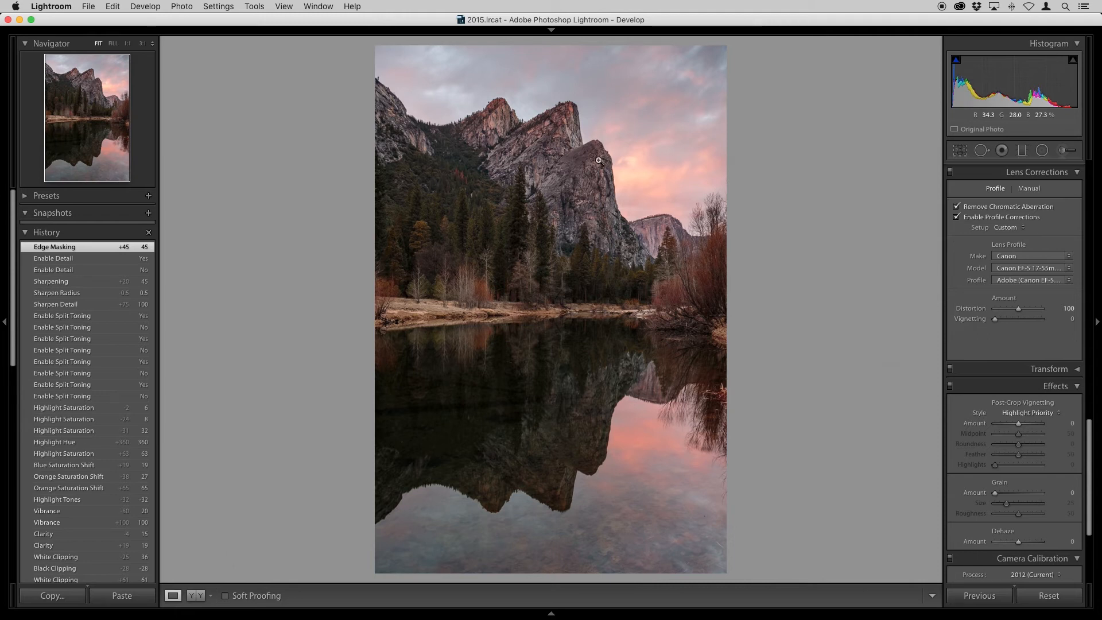
Start a new graduated filter with the mask overlay enabled and set its Exposure to -0.30
{"action": "left_click", "coordinate": [1025, 155]}
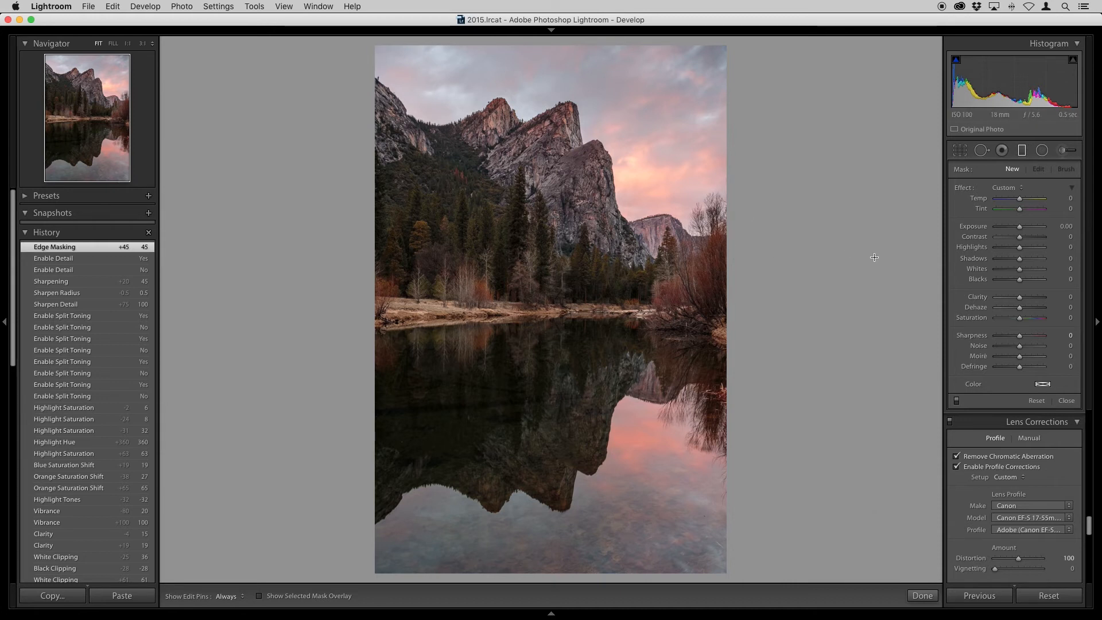
{"action": "key", "text": "o"}
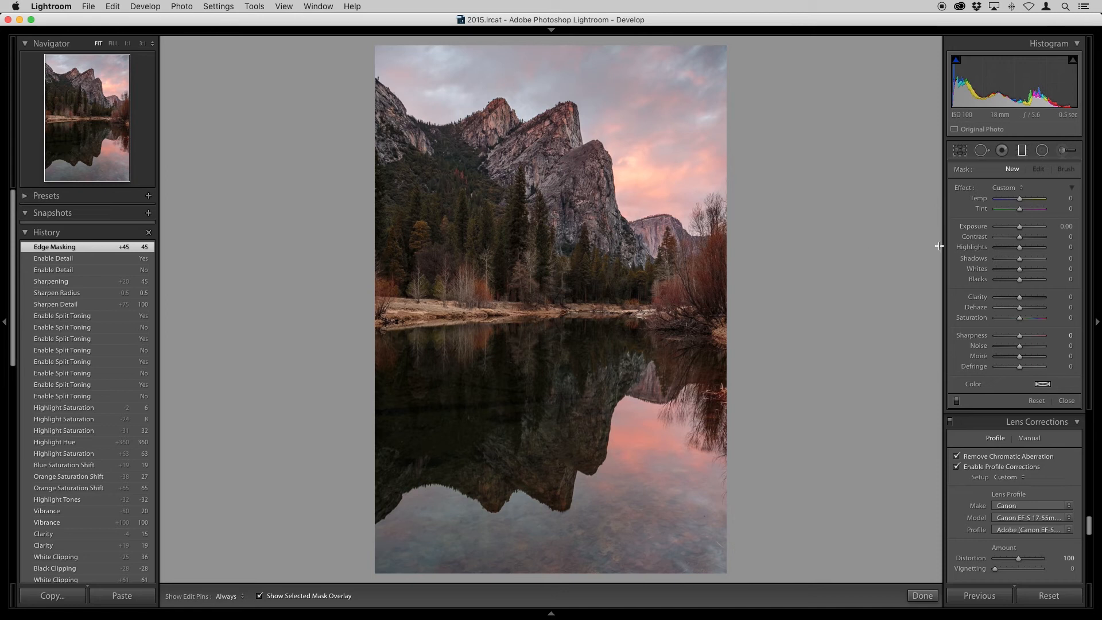
{"action": "left_click", "coordinate": [1064, 226]}
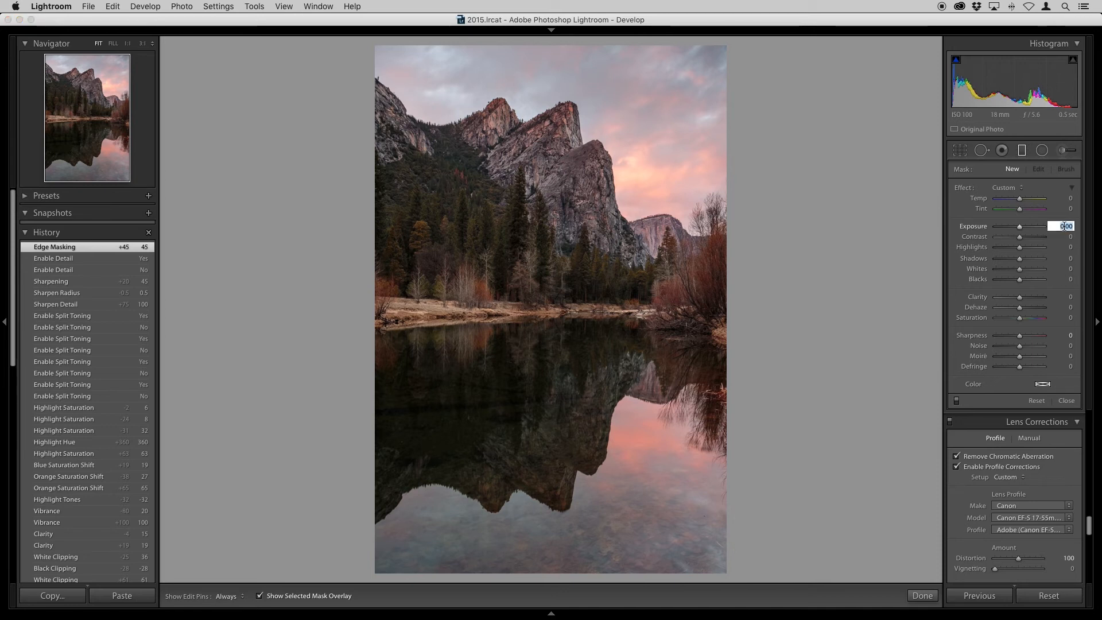
{"action": "key", "text": "BackSpace"}
{"action": "type", "text": "-0.3"}
{"action": "key", "text": "Return"}
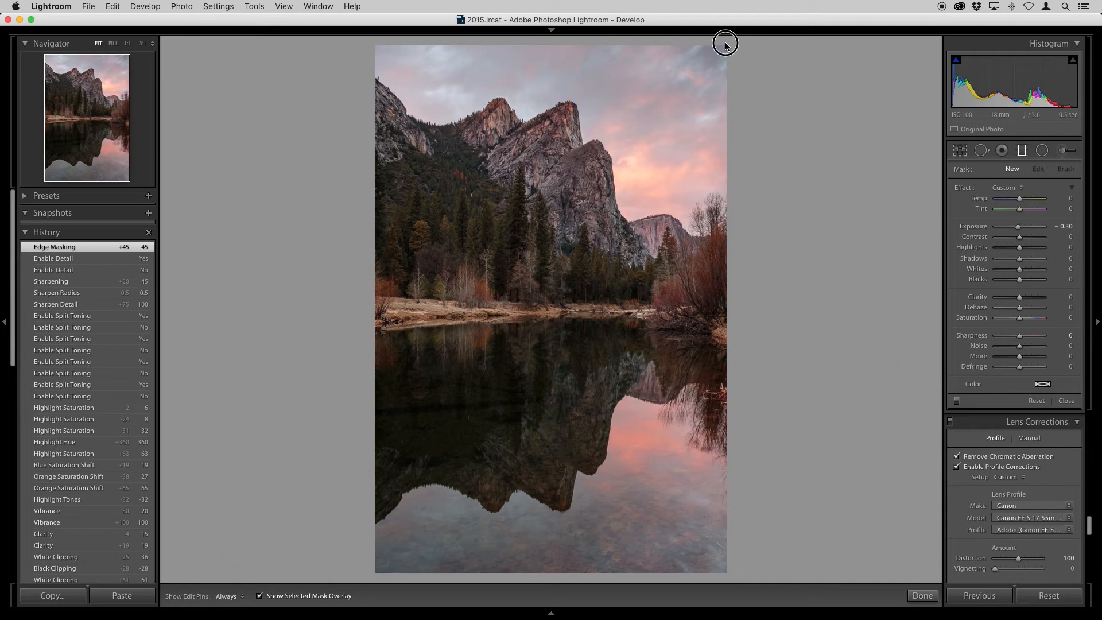
Try a wide diagonal graduated filter from the sky's upper-right corner to the lake reflection, check it without the overlay, and undo it
{"action": "left_click_drag", "start_coordinate": [726, 43], "coordinate": [553, 418]}
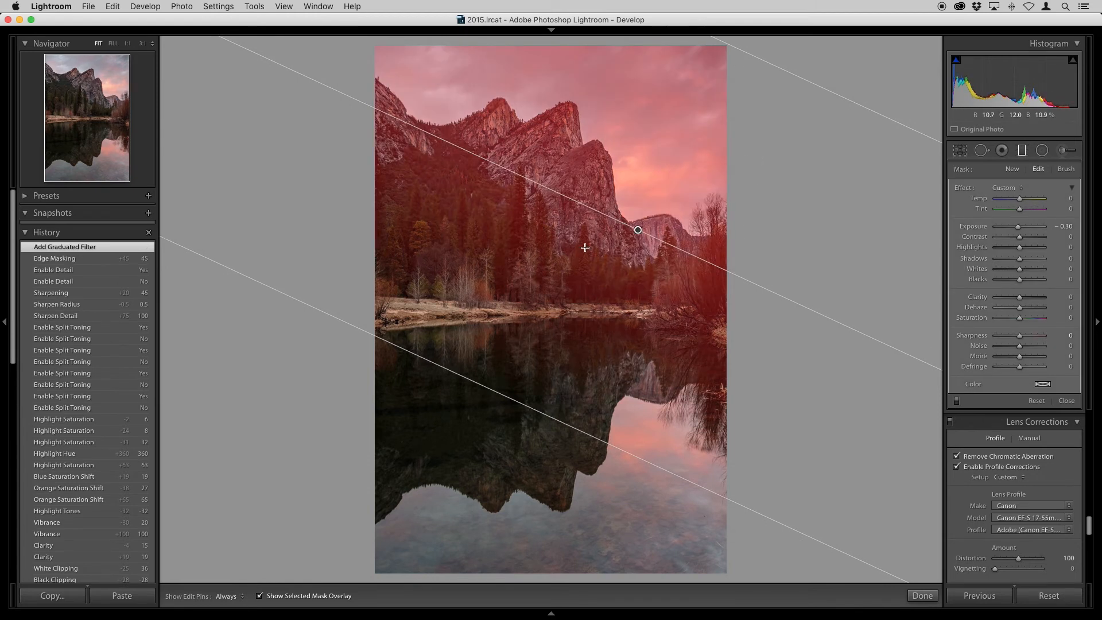
{"action": "key", "text": "o"}
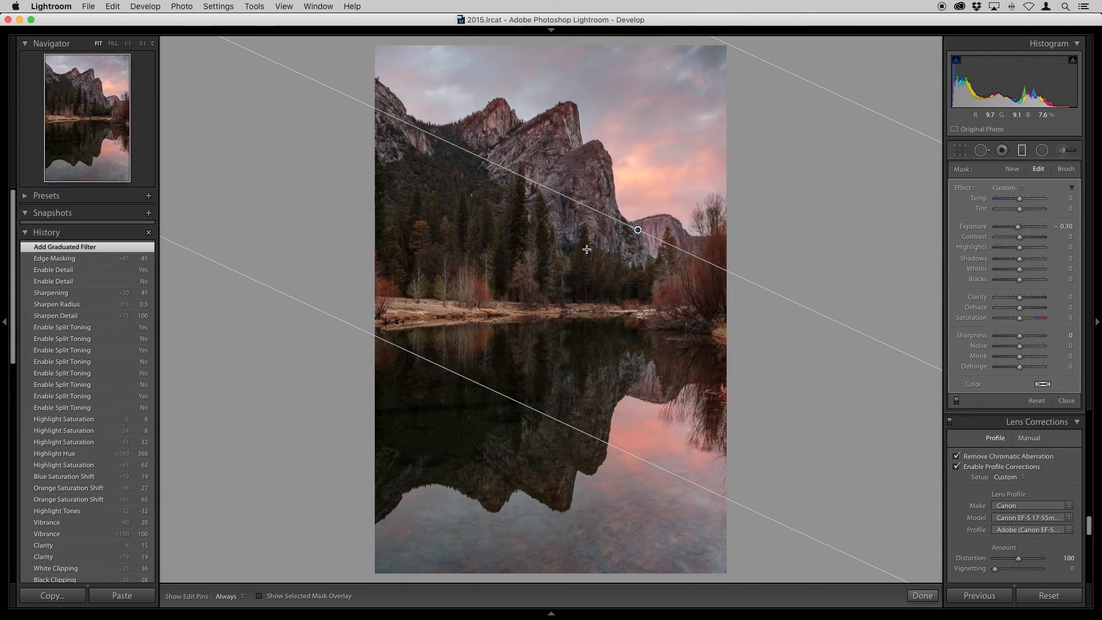
{"action": "key", "text": "o"}
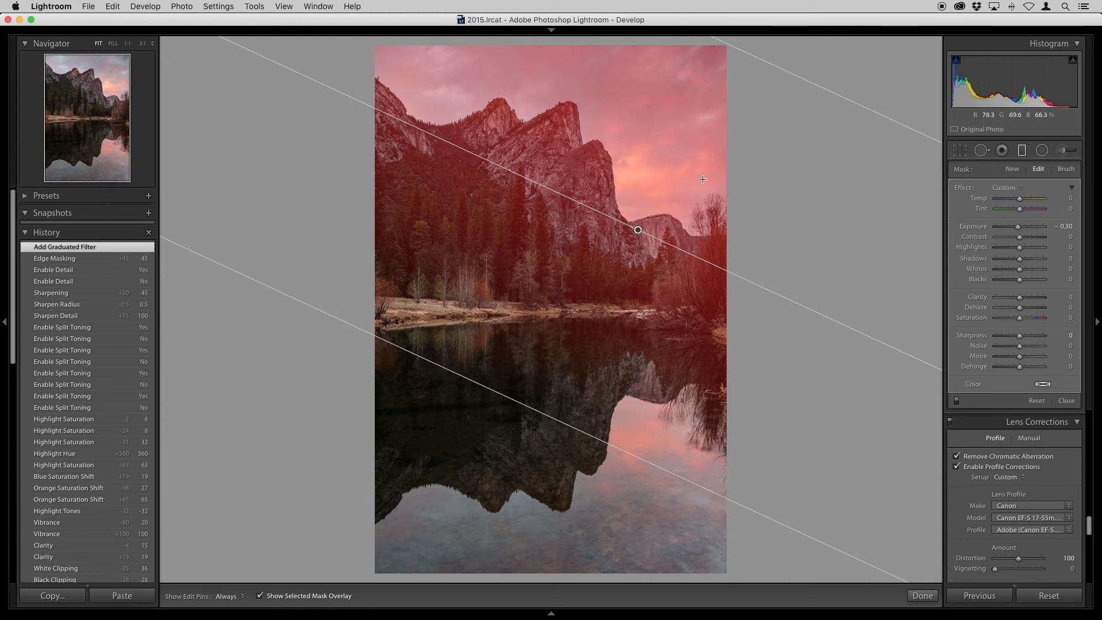
{"action": "key", "text": "super+z"}
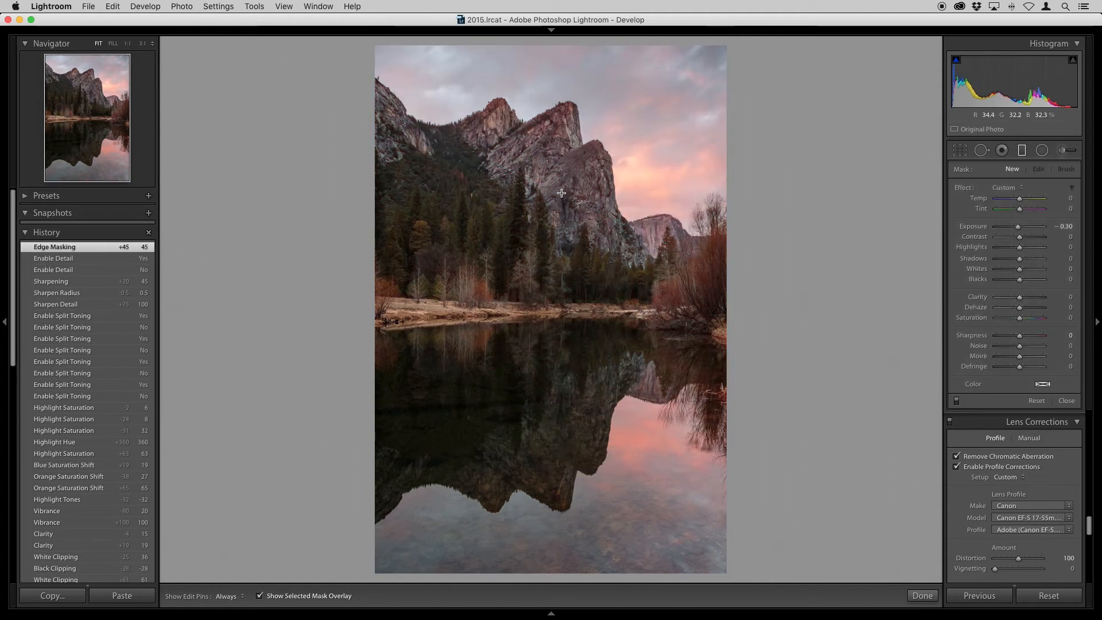
Try a narrow diagonal graduated filter across the mountain face, hide the mask overlay, and undo the filter
{"action": "left_click_drag", "start_coordinate": [601, 162], "coordinate": [396, 157]}
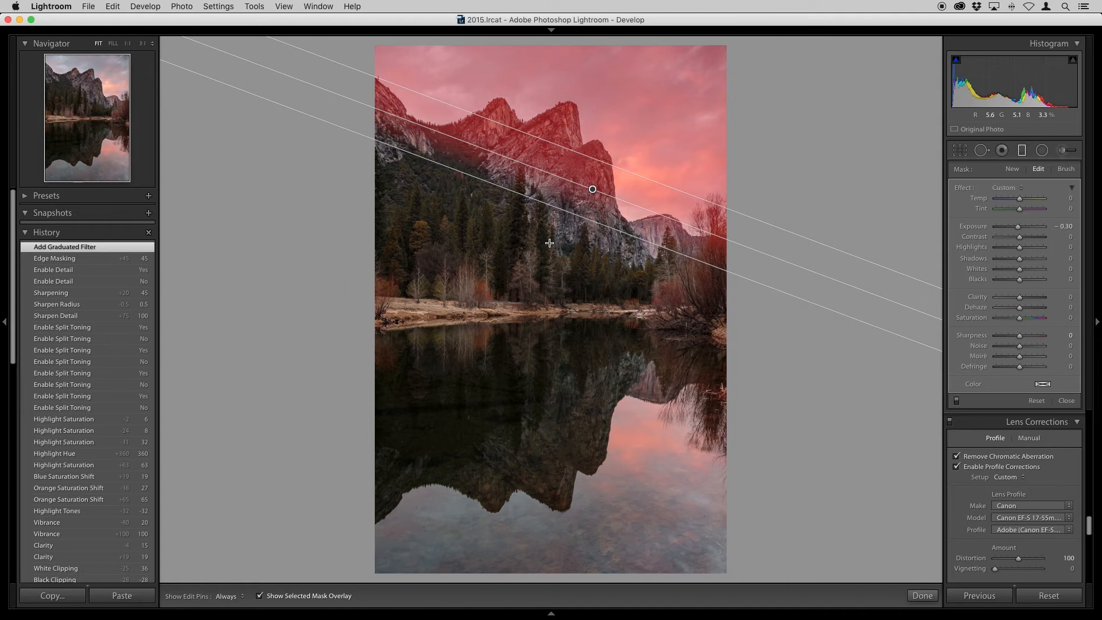
{"action": "key", "text": "o"}
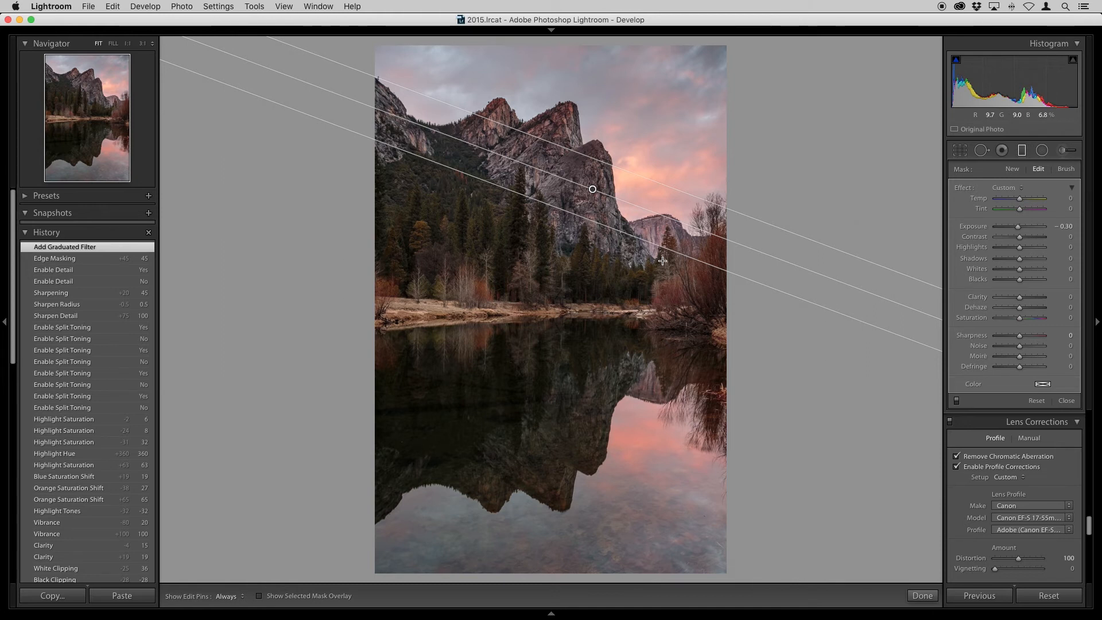
{"action": "key", "text": "super+z"}
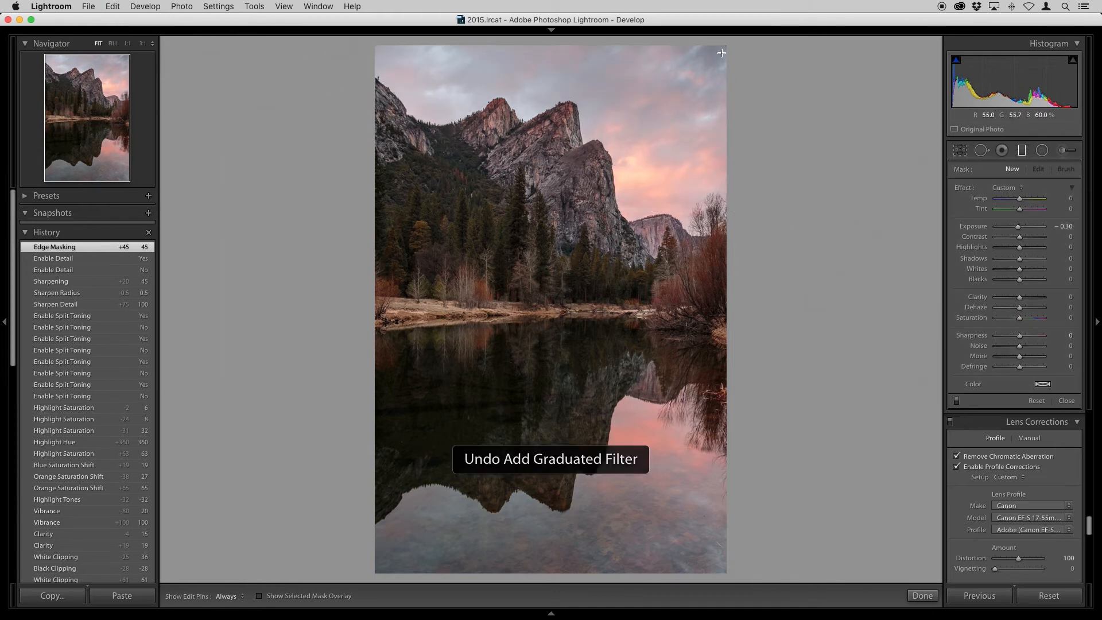
Draw a wide diagonal graduated filter from the sky's upper-right corner to the mountain's reflection and show its mask overlay
{"action": "left_click_drag", "start_coordinate": [719, 40], "coordinate": [562, 417]}
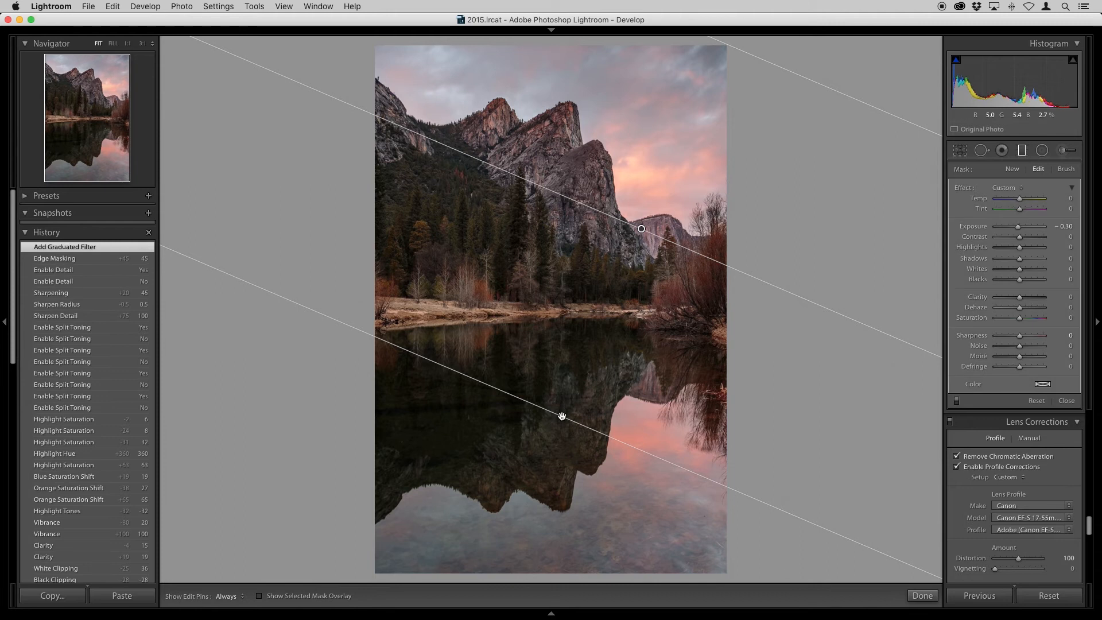
{"action": "key", "text": "o"}
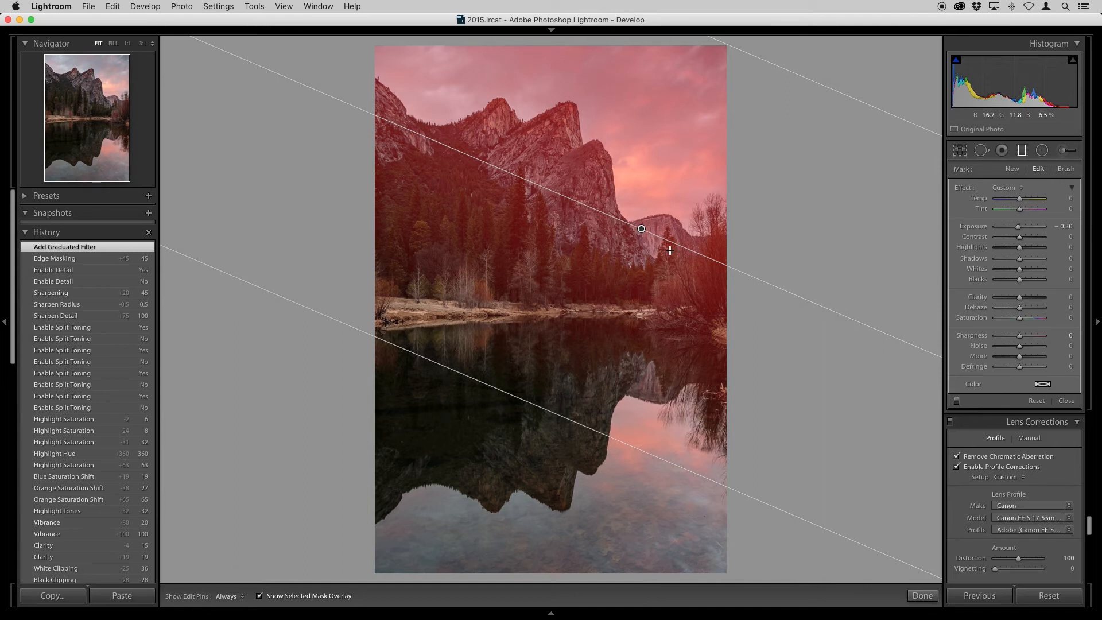
Set the graduated filter's Exposure to -1.00, hide the overlay, and compare the photo with the filter off and on
{"action": "left_click", "coordinate": [1058, 228]}
{"action": "type", "text": "- 1"}
{"action": "key", "text": "Return"}
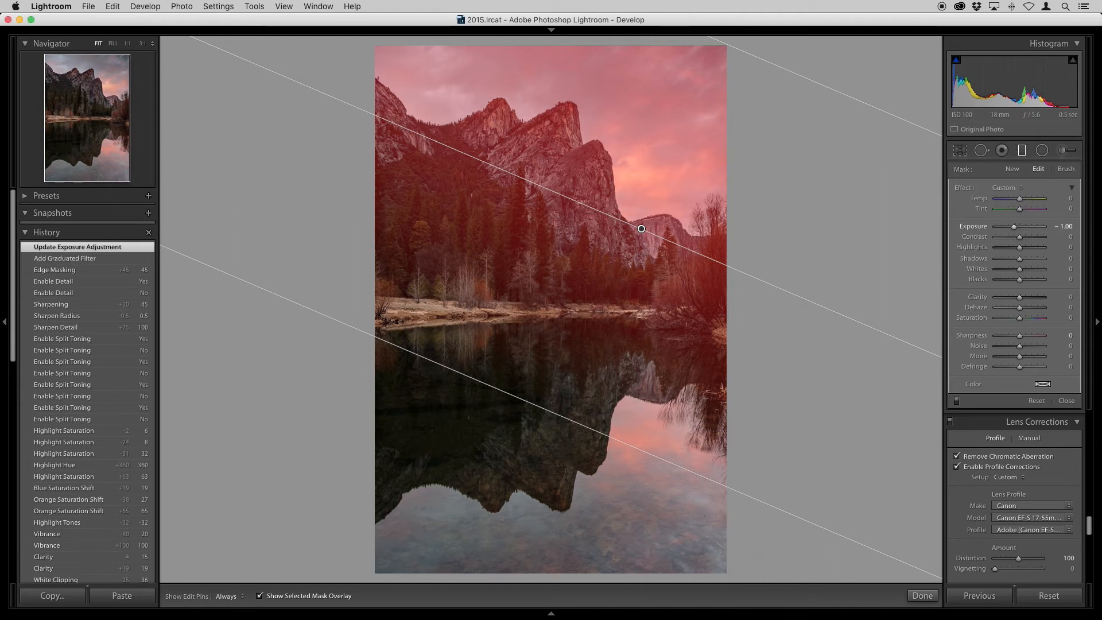
{"action": "key", "text": "o"}
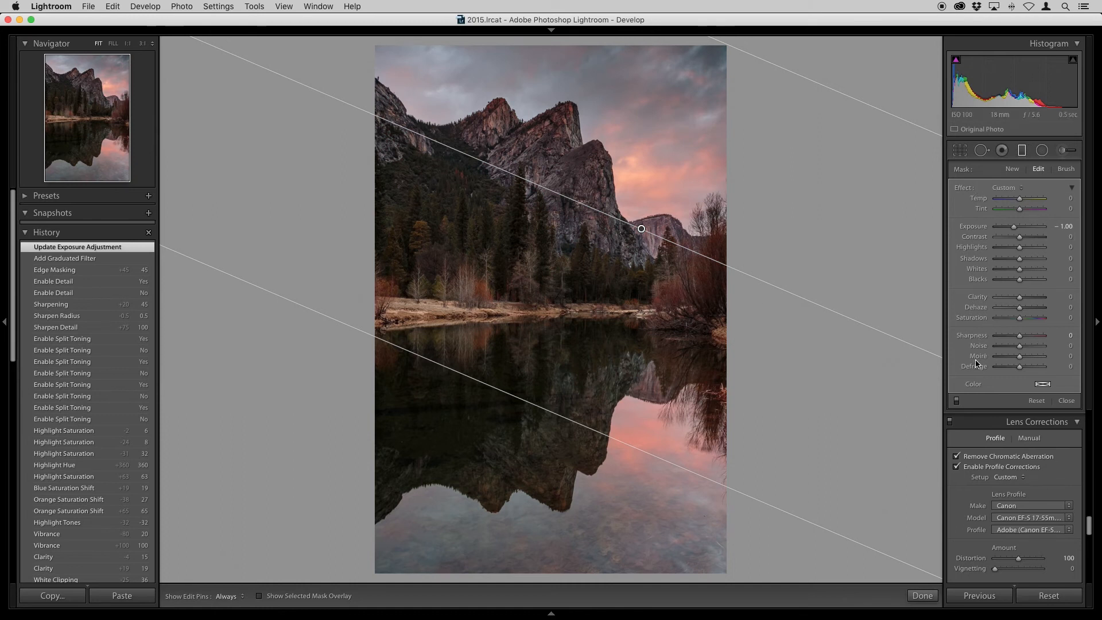
{"action": "left_click", "coordinate": [956, 400]}
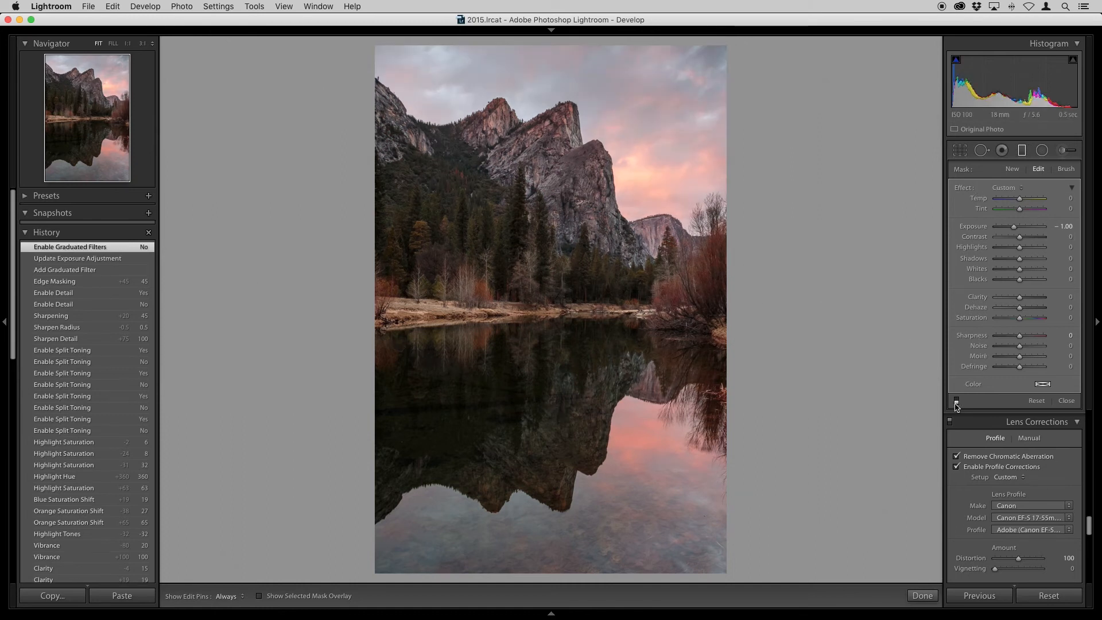
{"action": "left_click", "coordinate": [956, 402]}
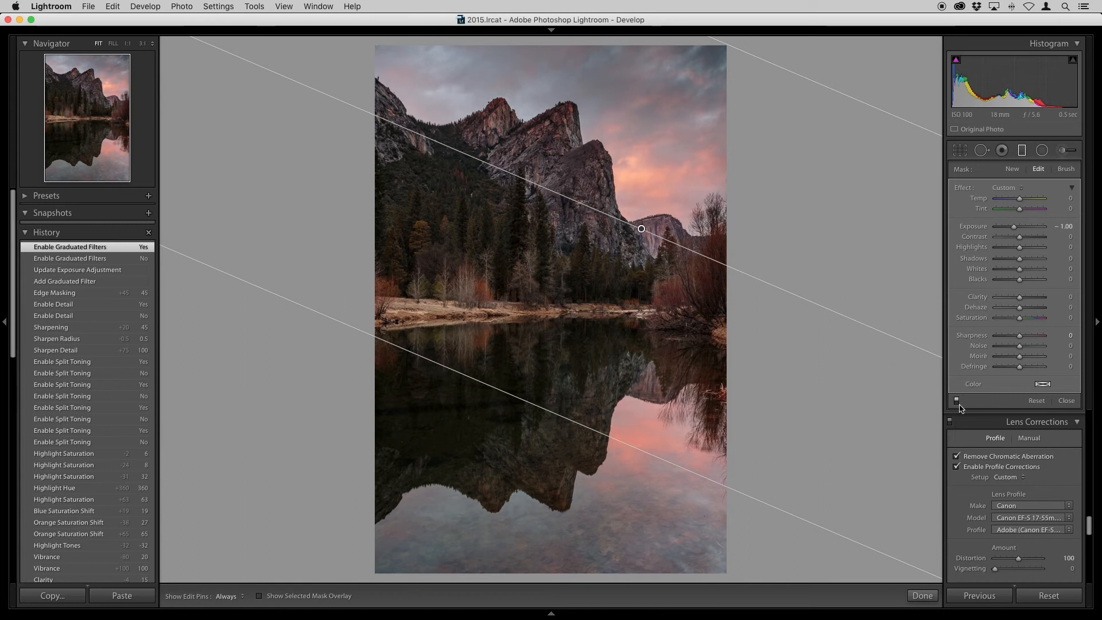
Set the graduated filter's Exposure to -0.30
{"action": "left_click", "coordinate": [1066, 226]}
{"action": "type", "text": "-0."}
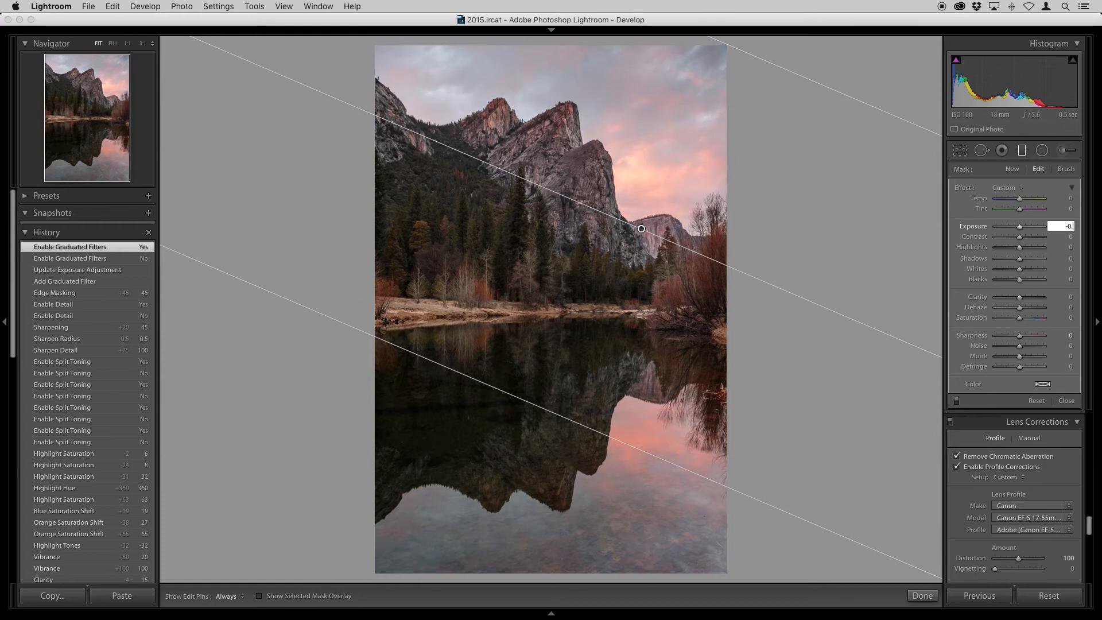
{"action": "type", "text": "3"}
{"action": "key", "text": "Return"}
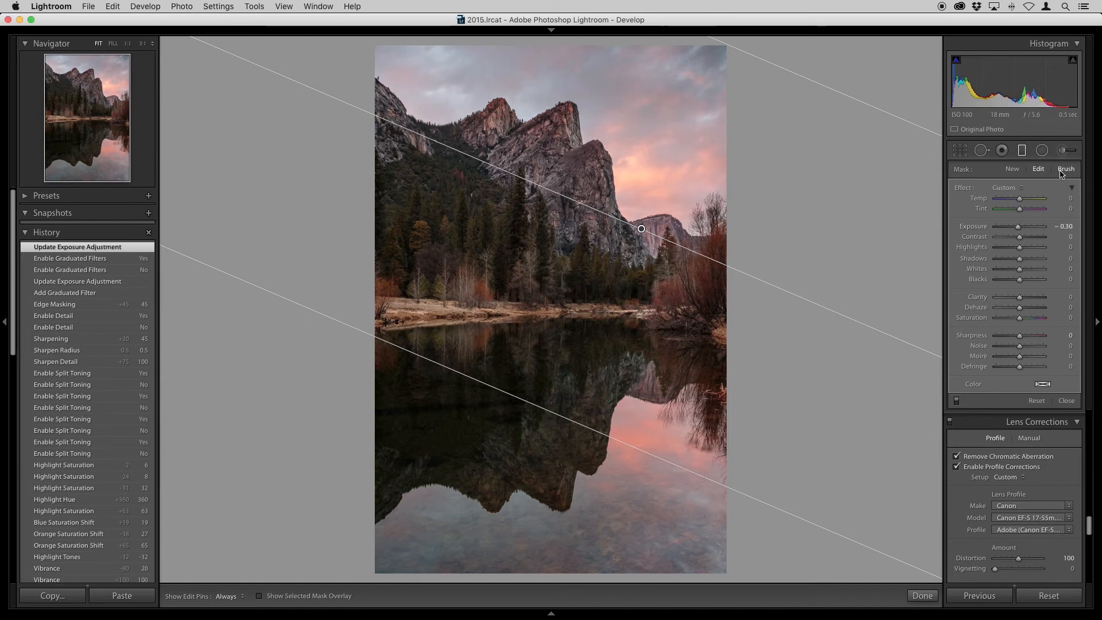
Erase the graduated filter's mask from the rocky mountain faces using the Erase brush at Flow 100 with the overlay shown and pins hidden
{"action": "left_click", "coordinate": [1061, 171]}
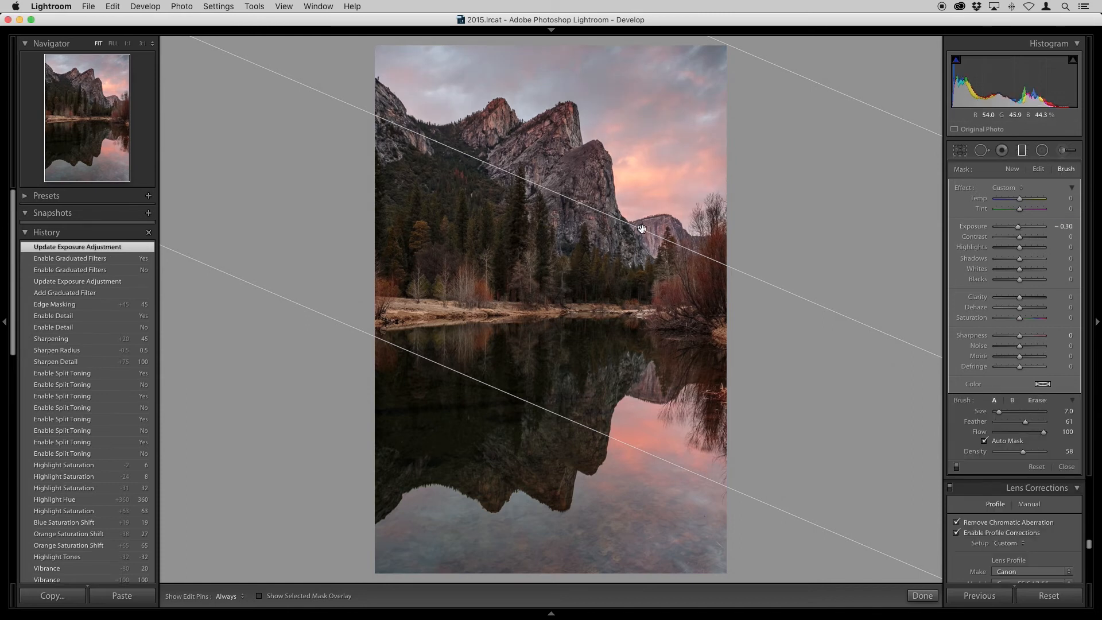
{"action": "key", "text": "o"}
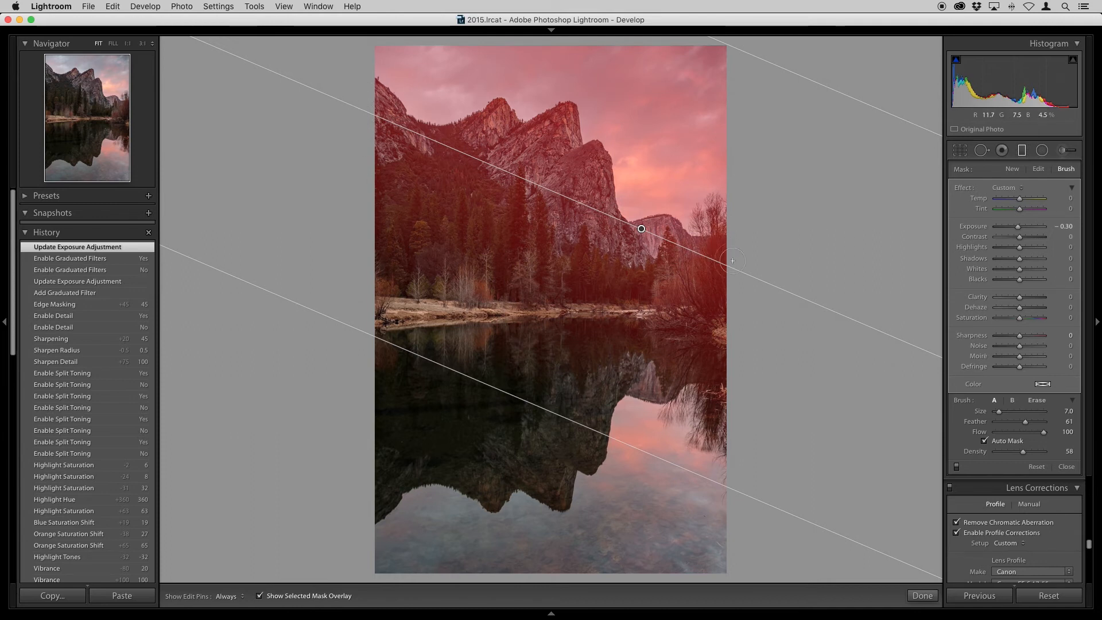
{"action": "left_click", "coordinate": [1038, 401]}
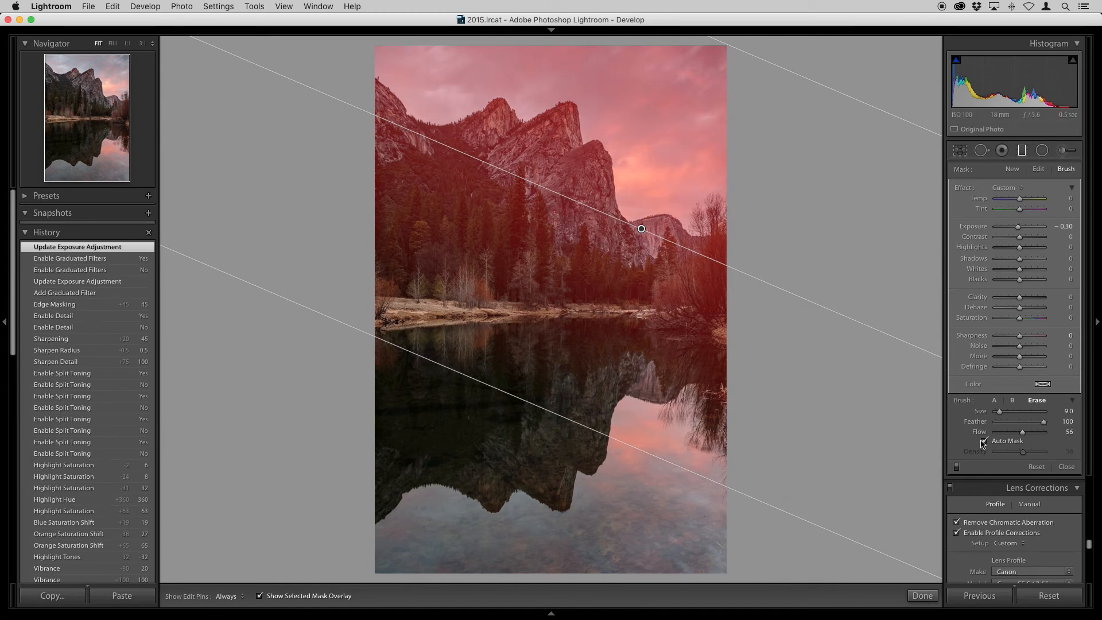
{"action": "left_click_drag", "start_coordinate": [1023, 432], "coordinate": [1045, 435]}
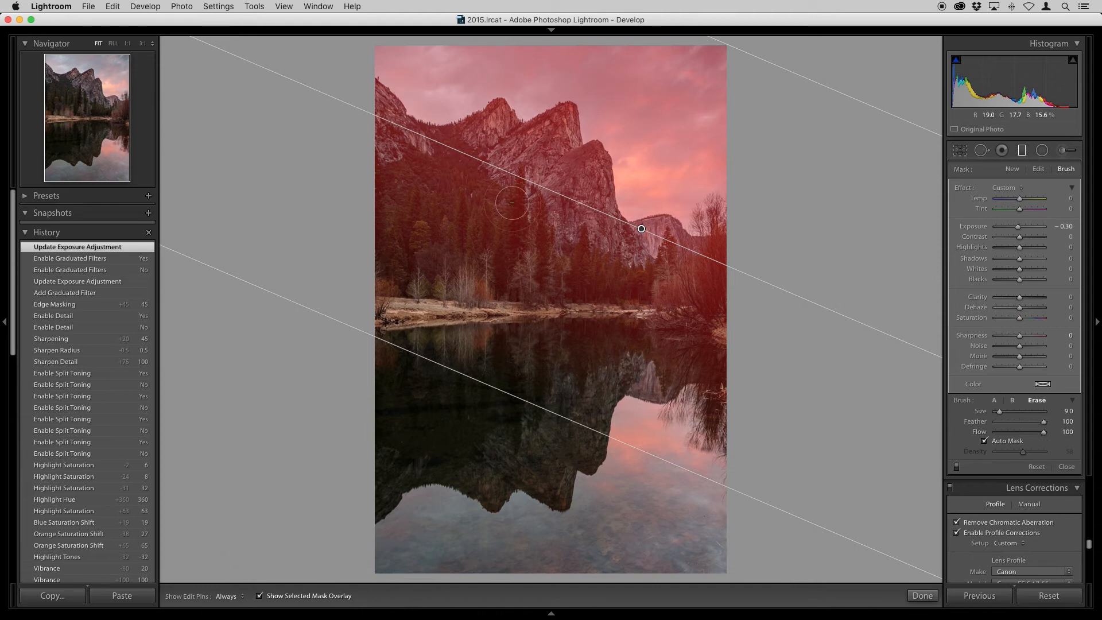
{"action": "key", "text": "h"}
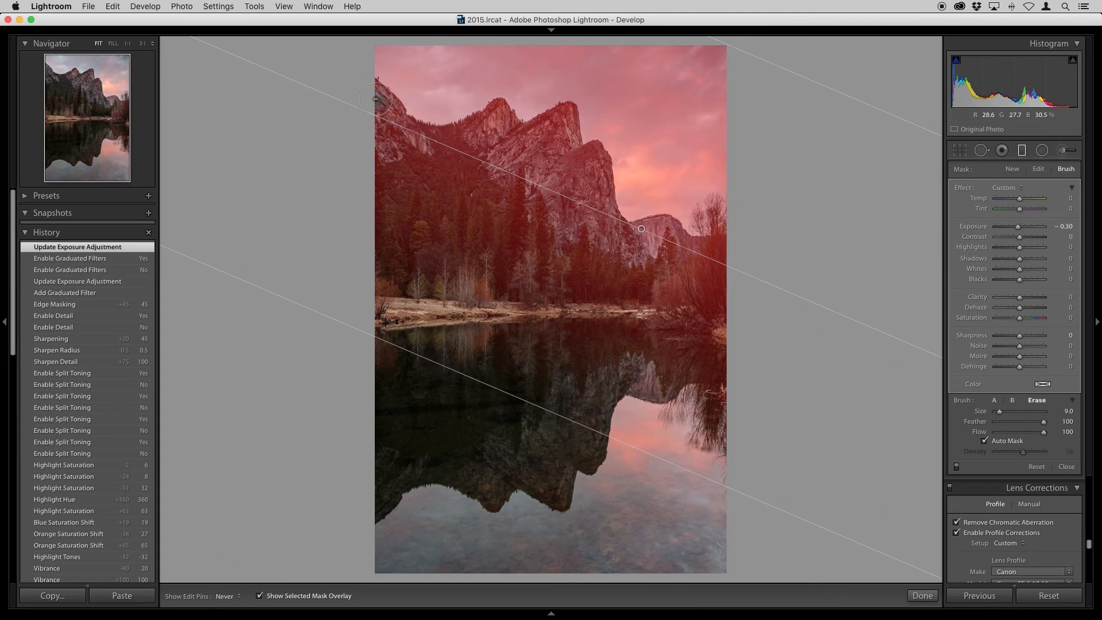
{"action": "mouse_move", "coordinate": [377, 90]}
{"action": "left_mouse_down"}
{"action": "mouse_move", "coordinate": [418, 138]}
{"action": "mouse_move", "coordinate": [494, 131]}
{"action": "mouse_move", "coordinate": [500, 110]}
{"action": "mouse_move", "coordinate": [523, 145]}
{"action": "mouse_move", "coordinate": [567, 118]}
{"action": "mouse_move", "coordinate": [562, 133]}
{"action": "mouse_move", "coordinate": [565, 115]}
{"action": "mouse_move", "coordinate": [566, 153]}
{"action": "mouse_move", "coordinate": [592, 154]}
{"action": "mouse_move", "coordinate": [595, 168]}
{"action": "mouse_move", "coordinate": [598, 156]}
{"action": "mouse_move", "coordinate": [603, 219]}
{"action": "mouse_move", "coordinate": [633, 237]}
{"action": "mouse_move", "coordinate": [668, 231]}
{"action": "mouse_move", "coordinate": [630, 251]}
{"action": "left_mouse_up"}
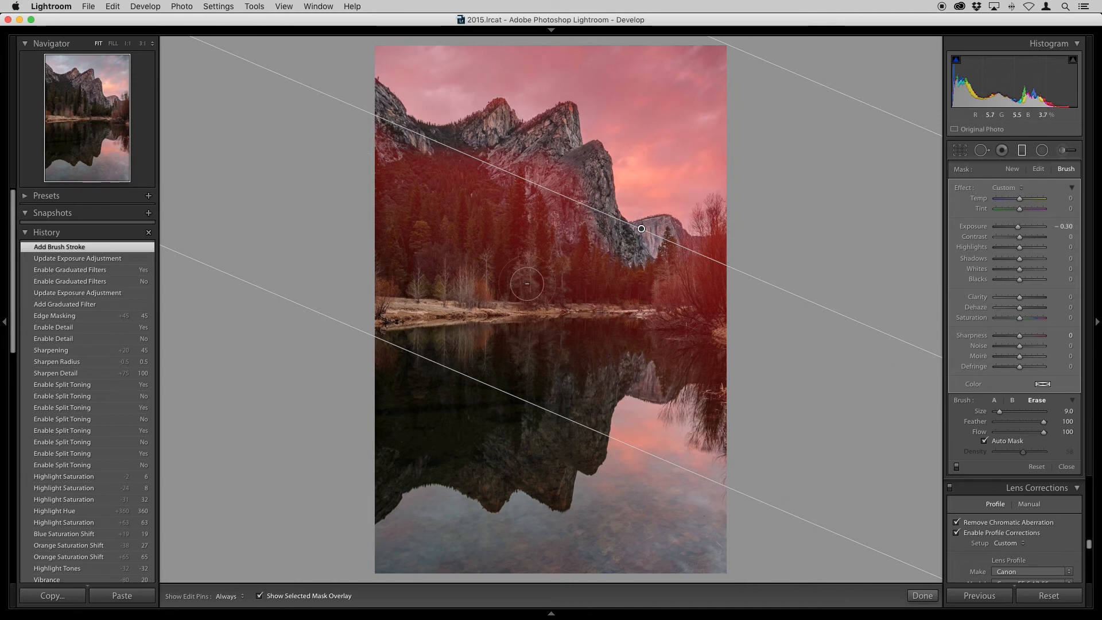
Enlarge the Erase brush to size 14.0 and remove the mask from the trees, shoreline and red bushes
{"action": "key", "text": "bracketright"}
{"action": "key", "text": "bracketright"}
{"action": "key", "text": "bracketright"}
{"action": "key", "text": "bracketright"}
{"action": "key", "text": "bracketright"}
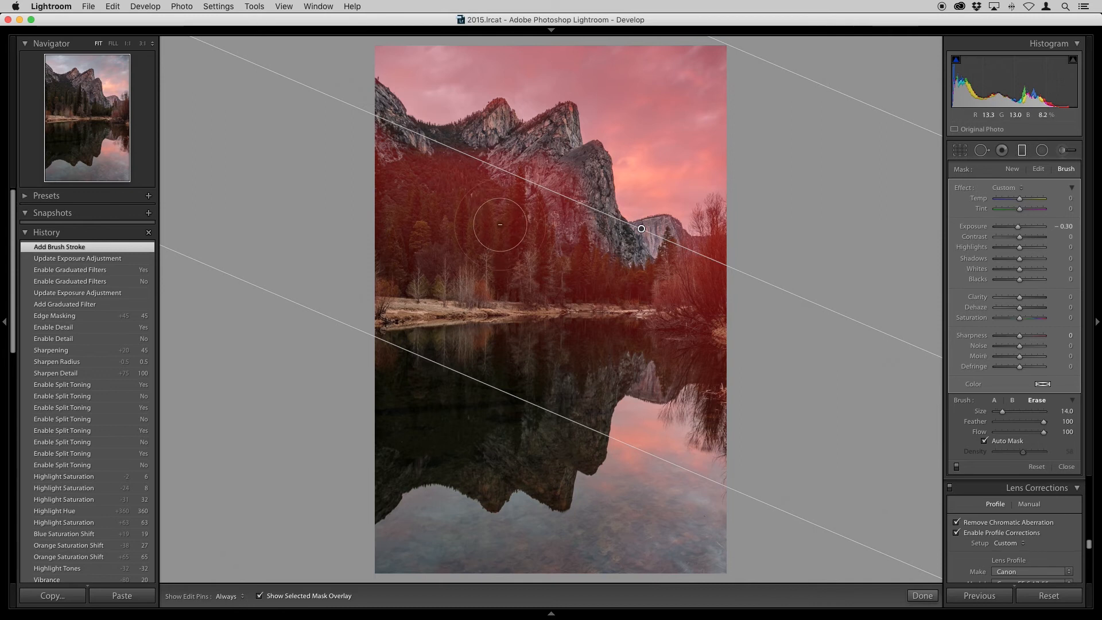
{"action": "key", "text": "h"}
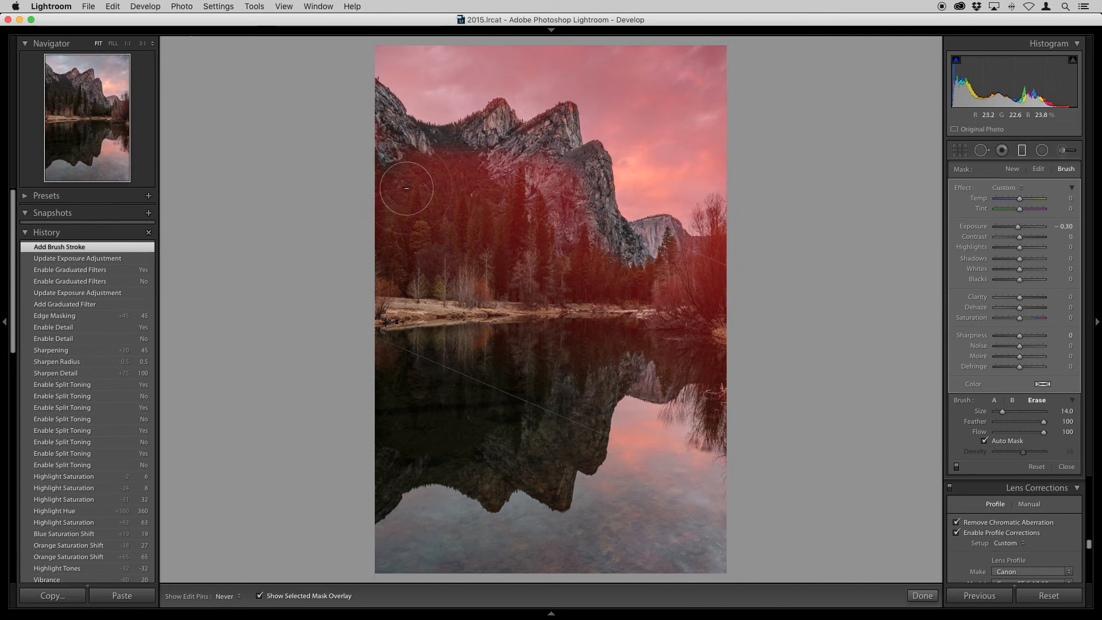
{"action": "mouse_move", "coordinate": [430, 183]}
{"action": "left_mouse_down"}
{"action": "mouse_move", "coordinate": [590, 183]}
{"action": "mouse_move", "coordinate": [499, 173]}
{"action": "mouse_move", "coordinate": [509, 182]}
{"action": "mouse_move", "coordinate": [485, 161]}
{"action": "mouse_move", "coordinate": [585, 222]}
{"action": "mouse_move", "coordinate": [602, 265]}
{"action": "mouse_move", "coordinate": [626, 285]}
{"action": "mouse_move", "coordinate": [513, 210]}
{"action": "mouse_move", "coordinate": [551, 253]}
{"action": "mouse_move", "coordinate": [394, 216]}
{"action": "mouse_move", "coordinate": [389, 229]}
{"action": "mouse_move", "coordinate": [429, 280]}
{"action": "mouse_move", "coordinate": [346, 226]}
{"action": "mouse_move", "coordinate": [504, 292]}
{"action": "mouse_move", "coordinate": [527, 287]}
{"action": "mouse_move", "coordinate": [609, 310]}
{"action": "mouse_move", "coordinate": [618, 281]}
{"action": "mouse_move", "coordinate": [716, 301]}
{"action": "mouse_move", "coordinate": [659, 274]}
{"action": "mouse_move", "coordinate": [707, 285]}
{"action": "mouse_move", "coordinate": [675, 269]}
{"action": "mouse_move", "coordinate": [725, 268]}
{"action": "mouse_move", "coordinate": [677, 274]}
{"action": "mouse_move", "coordinate": [712, 267]}
{"action": "mouse_move", "coordinate": [687, 307]}
{"action": "mouse_move", "coordinate": [585, 322]}
{"action": "mouse_move", "coordinate": [671, 341]}
{"action": "left_mouse_up"}
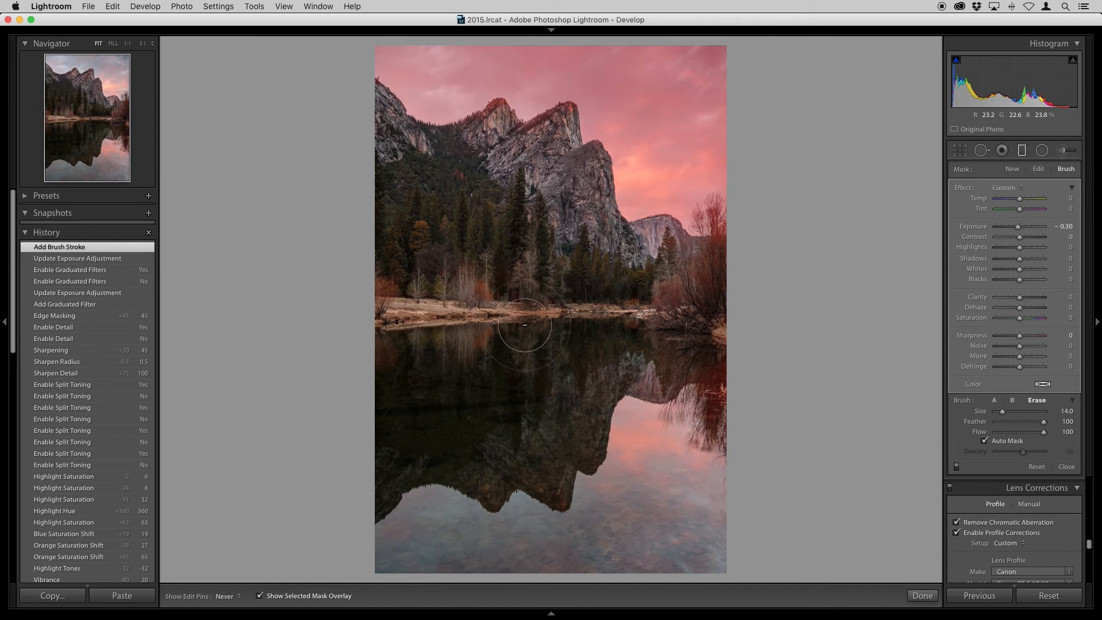
{"action": "left_click_drag", "start_coordinate": [711, 347], "coordinate": [700, 319]}
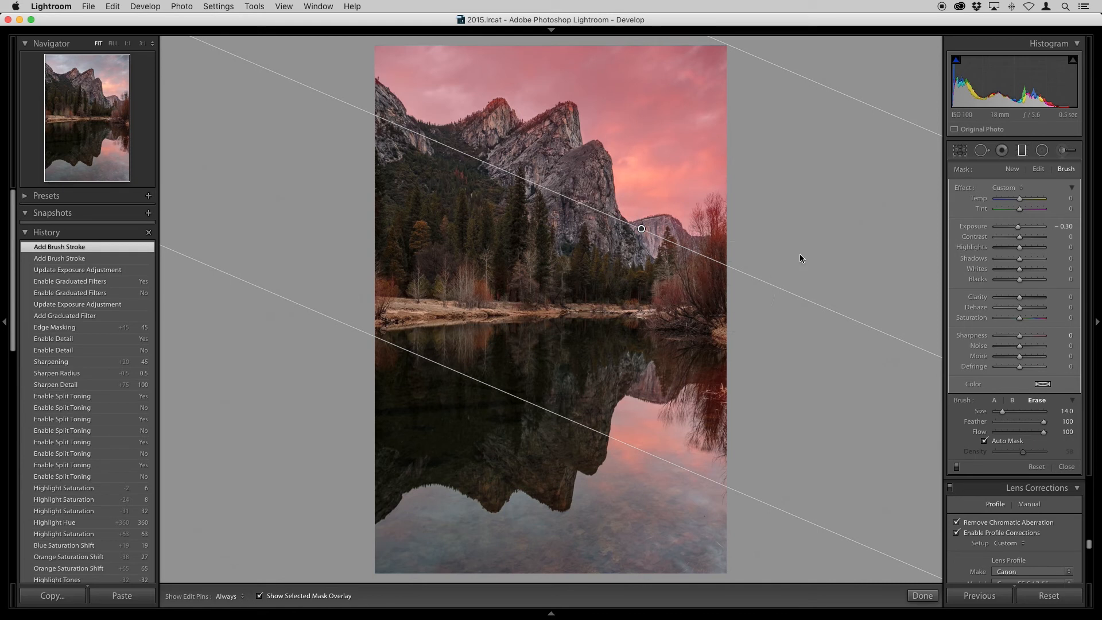
Hide the mask overlay, try the graduated filter's Exposure at 0, and undo that change
{"action": "key", "text": "o"}
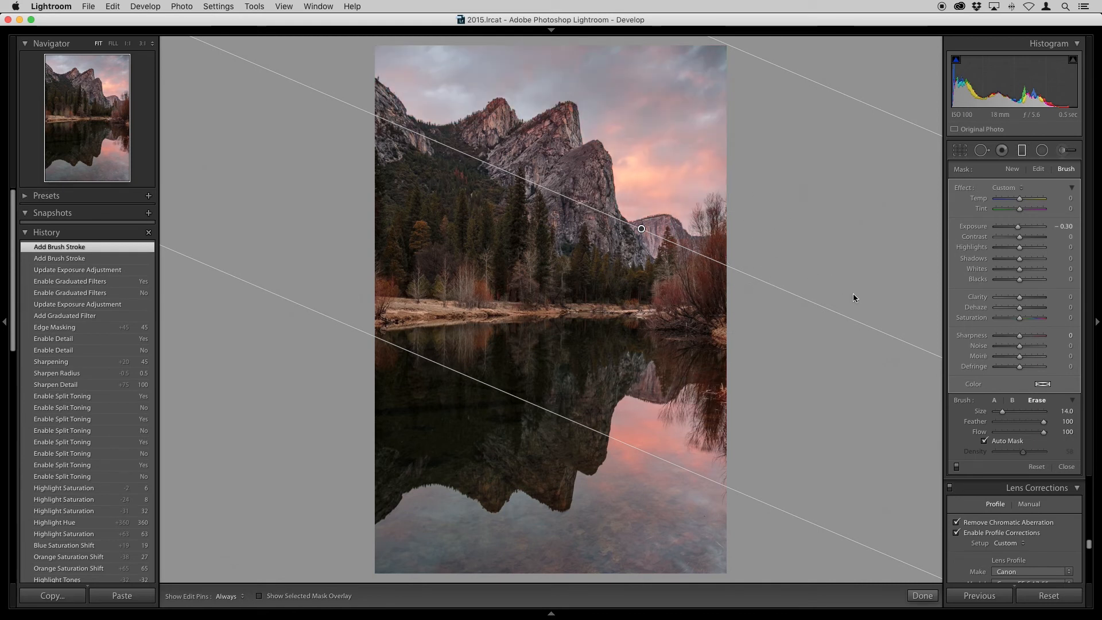
{"action": "left_click", "coordinate": [1066, 228]}
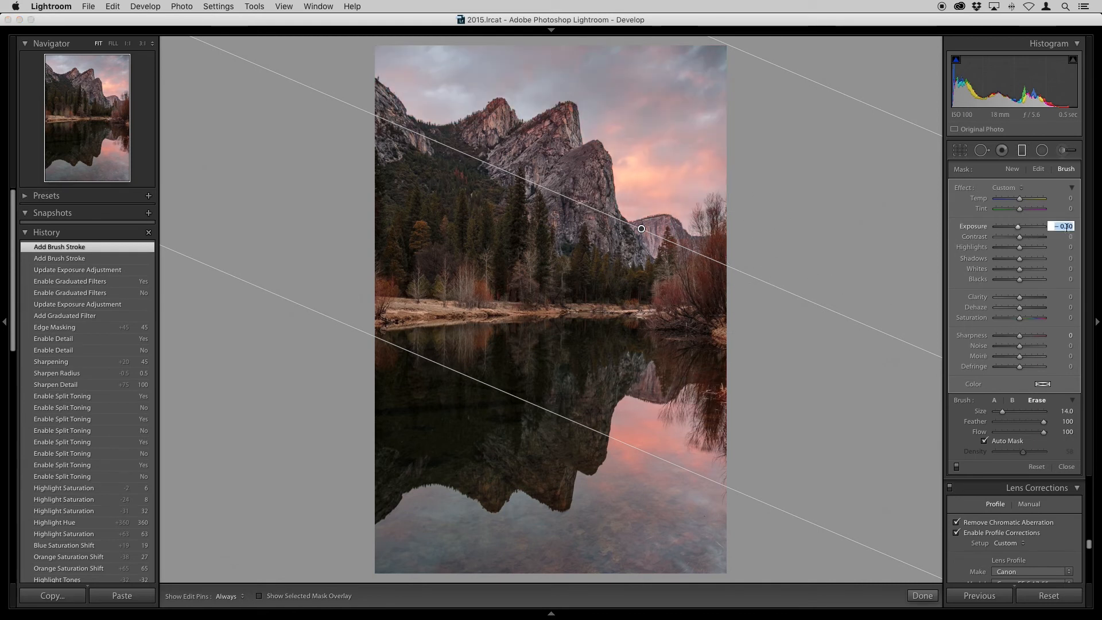
{"action": "type", "text": "0"}
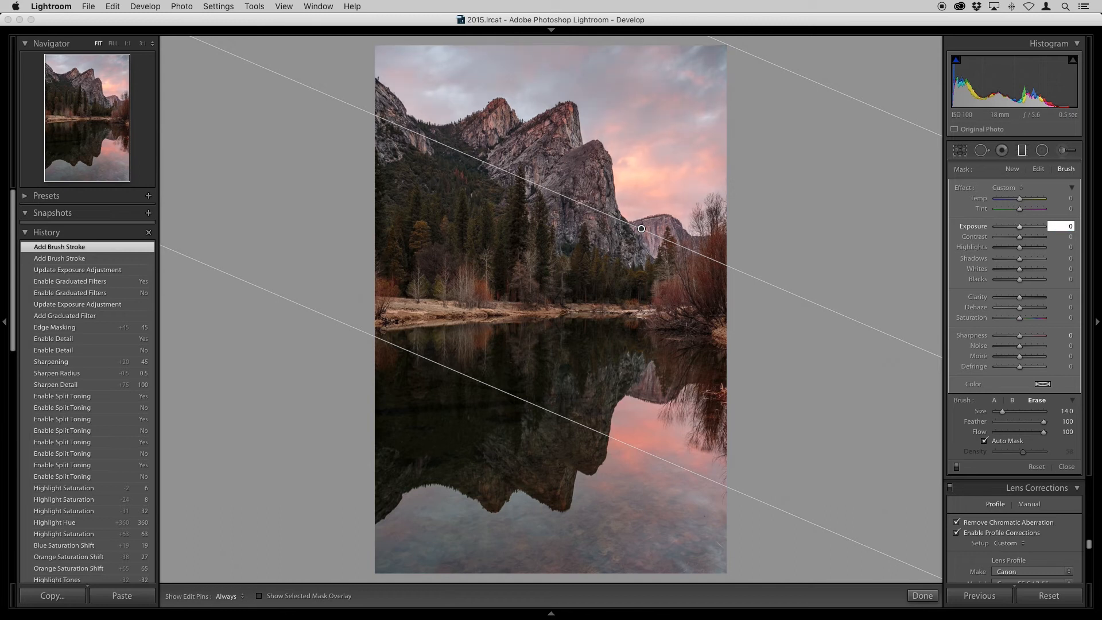
{"action": "key", "text": "super+z"}
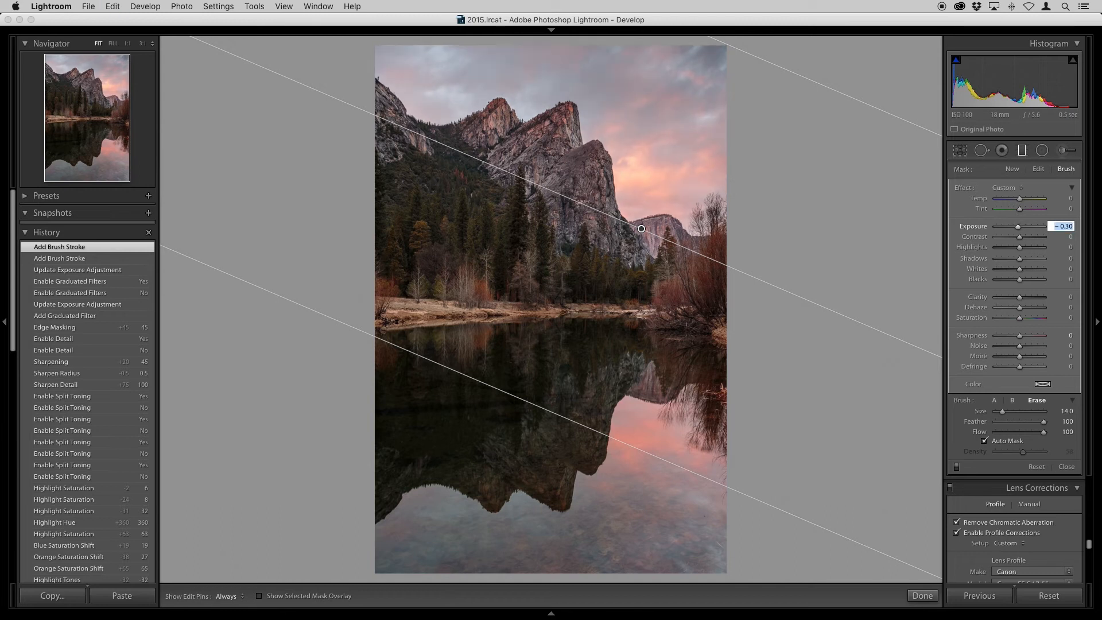
Compare the sky filter's Exposure edit by redoing and undoing it, keep -0.30 and close the graduated filter
{"action": "key", "text": "super+shift+z"}
{"action": "key", "text": "super+z"}
{"action": "key", "text": "super+shift+z"}
{"action": "key", "text": "super+z"}
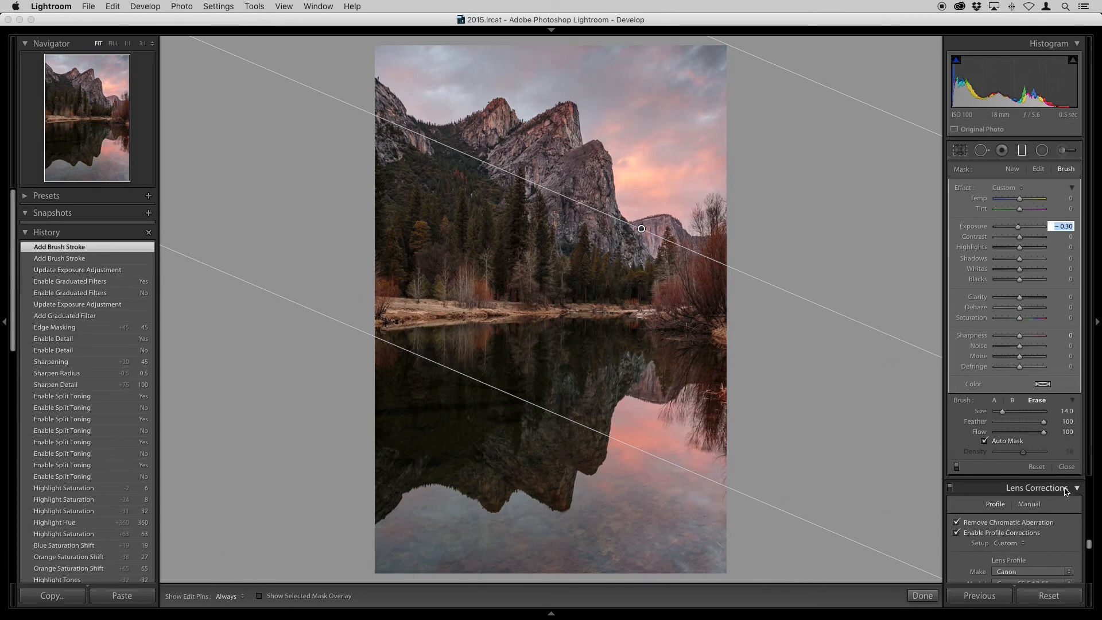
{"action": "key", "text": "Return"}
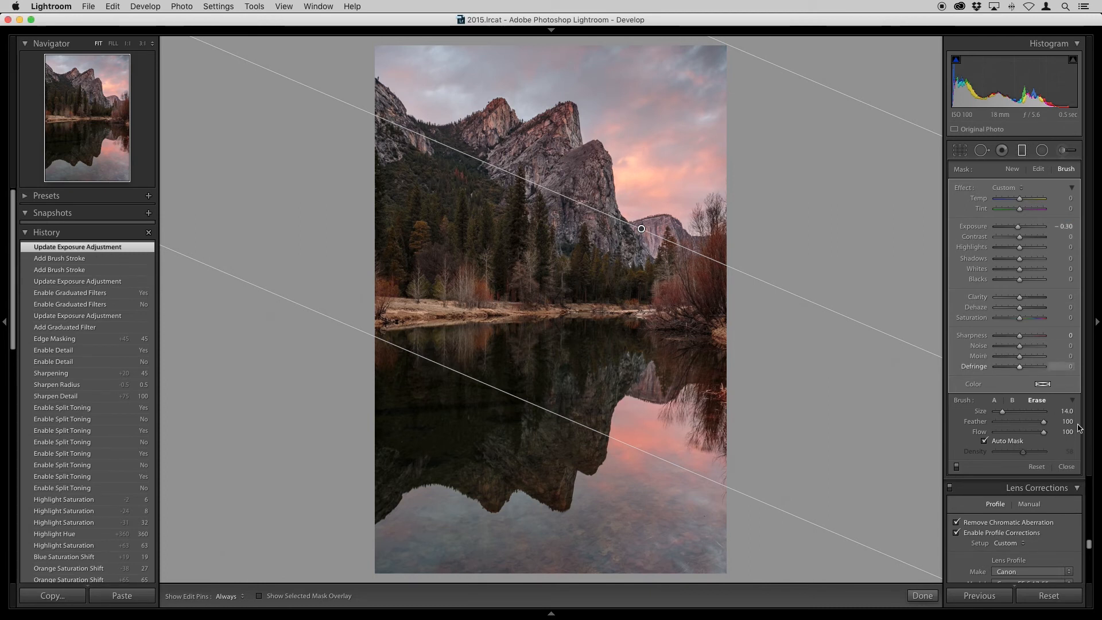
{"action": "left_click", "coordinate": [1067, 467]}
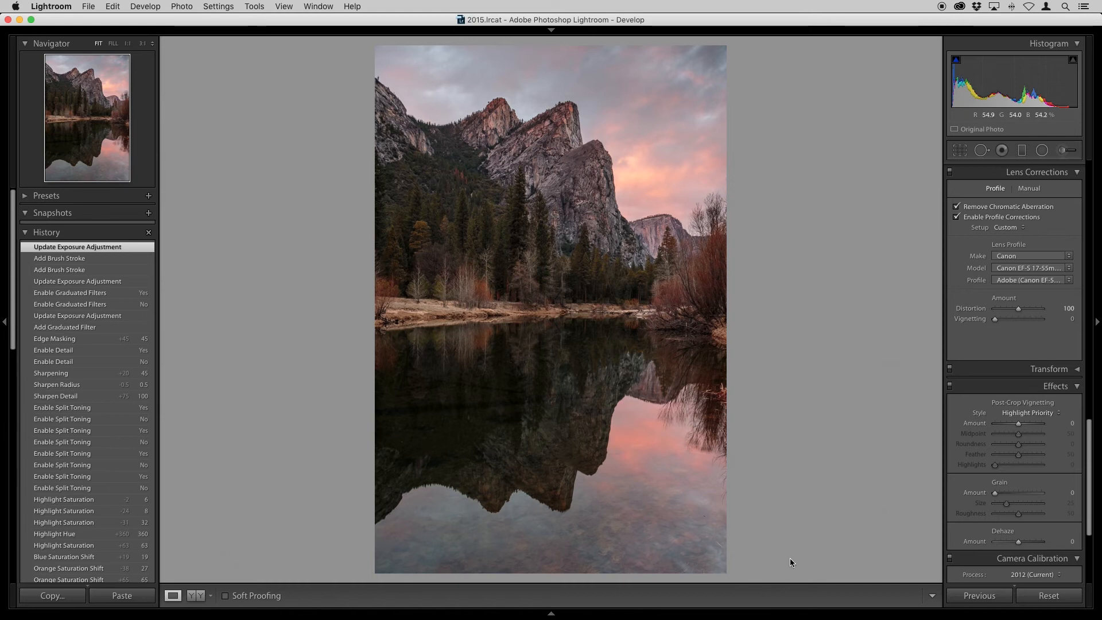
Add a second graduated filter with Exposure 0, drawn diagonally from the photo's lower-right corner up across the lake to the mountain
{"action": "left_click", "coordinate": [1021, 151]}
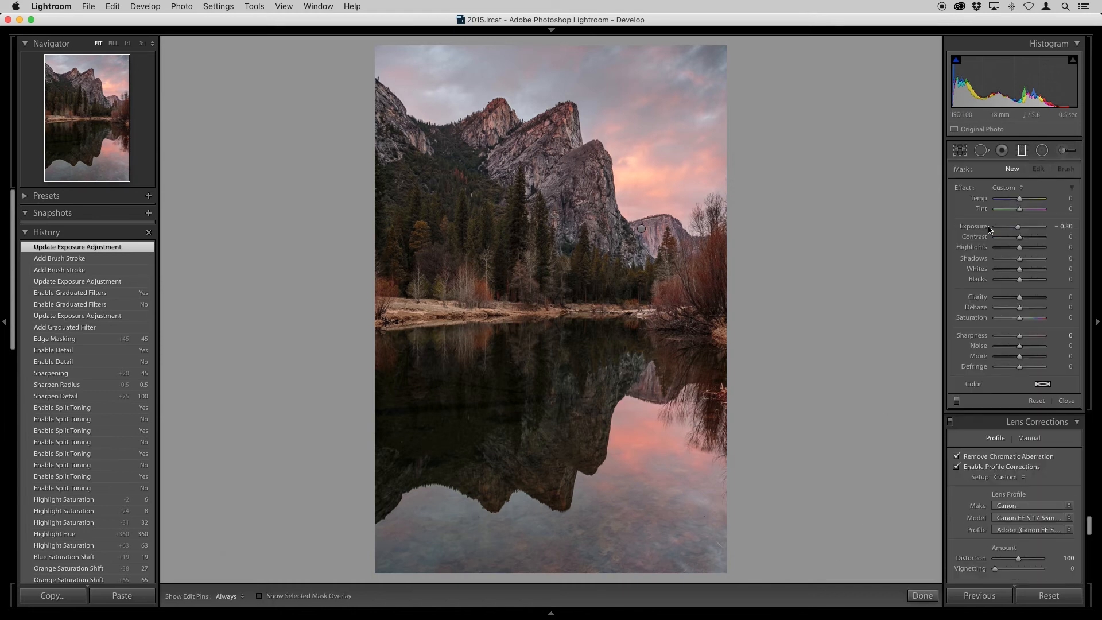
{"action": "left_click", "coordinate": [1063, 226]}
{"action": "type", "text": "0"}
{"action": "key", "text": "Return"}
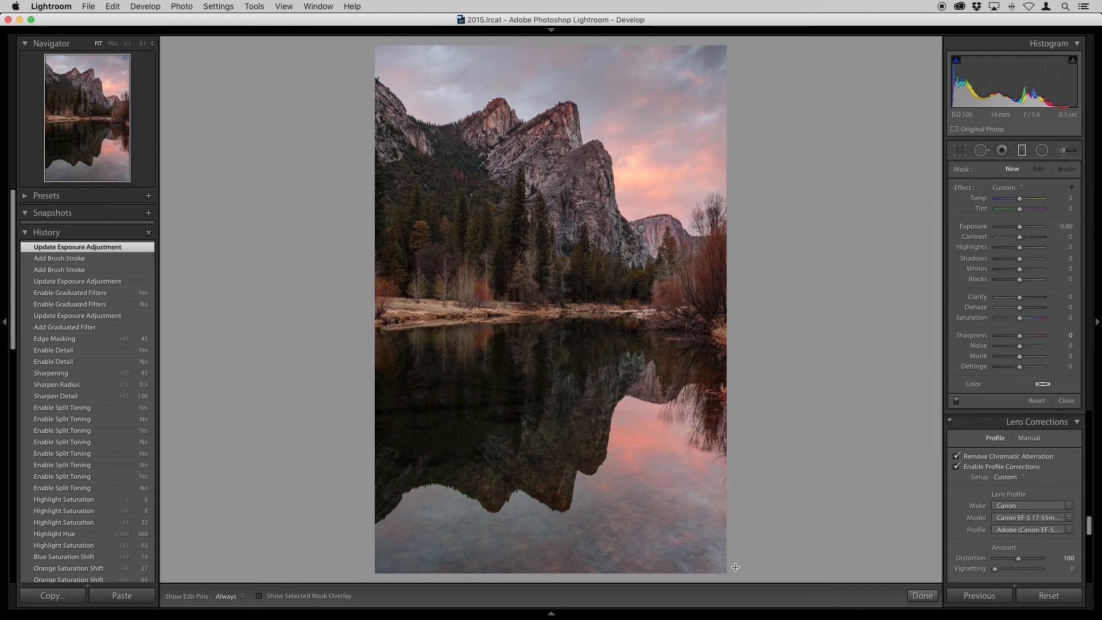
{"action": "left_click_drag", "start_coordinate": [734, 574], "coordinate": [586, 210]}
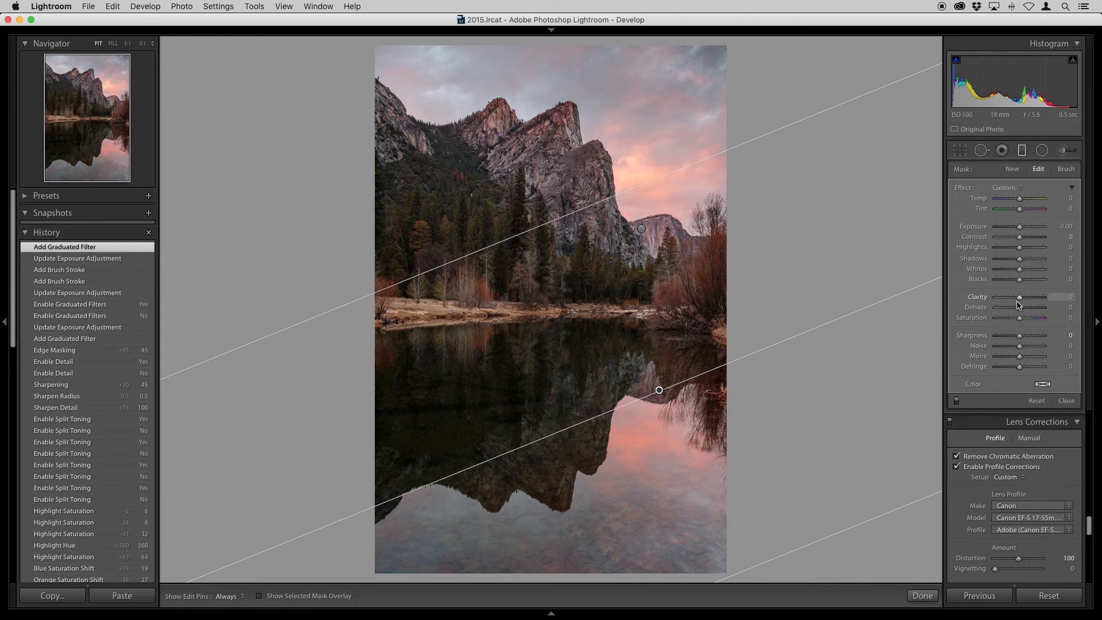
Try Clarity 94 against 0 on the lake's graduated filter and set it to 75
{"action": "left_click_drag", "start_coordinate": [1021, 302], "coordinate": [1043, 303]}
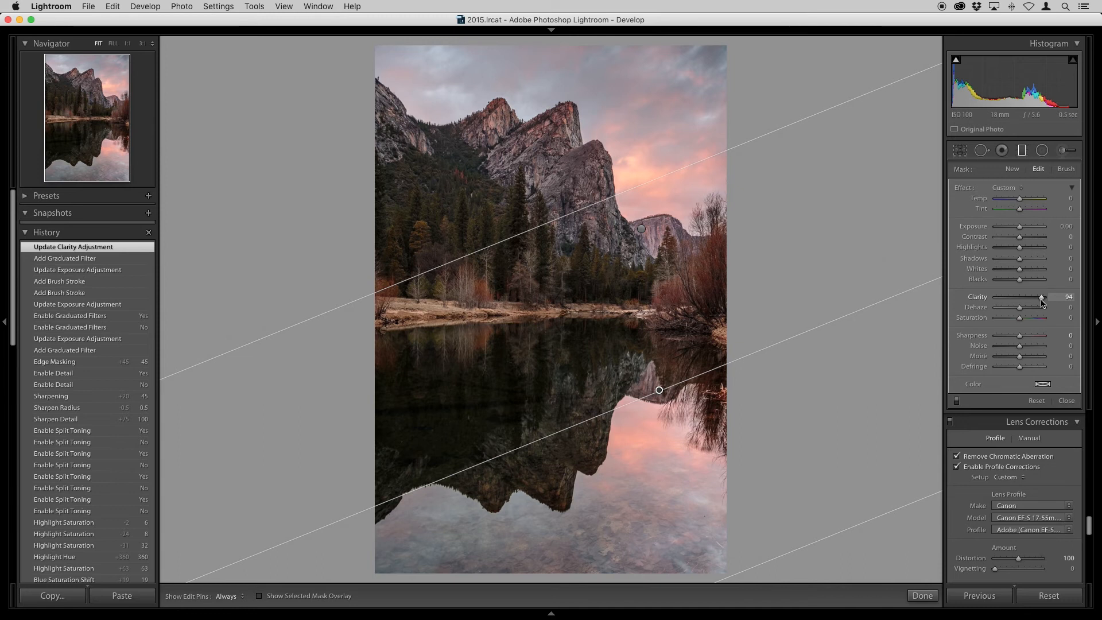
{"action": "left_click", "coordinate": [1059, 296]}
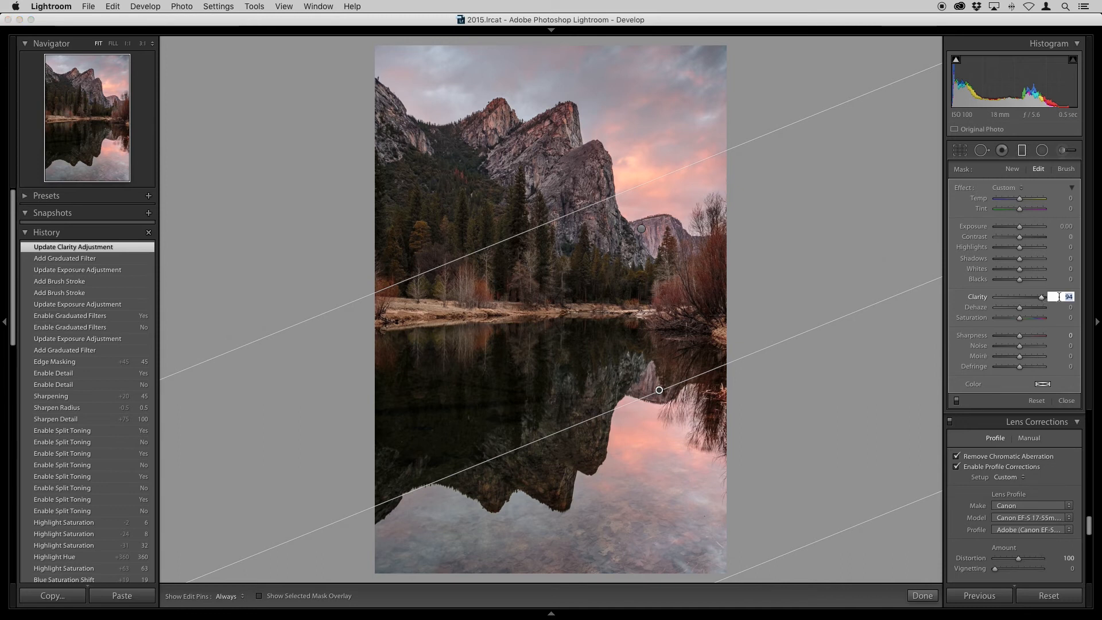
{"action": "type", "text": "0"}
{"action": "key", "text": "super+z"}
{"action": "type", "text": "0"}
{"action": "key", "text": "super+z"}
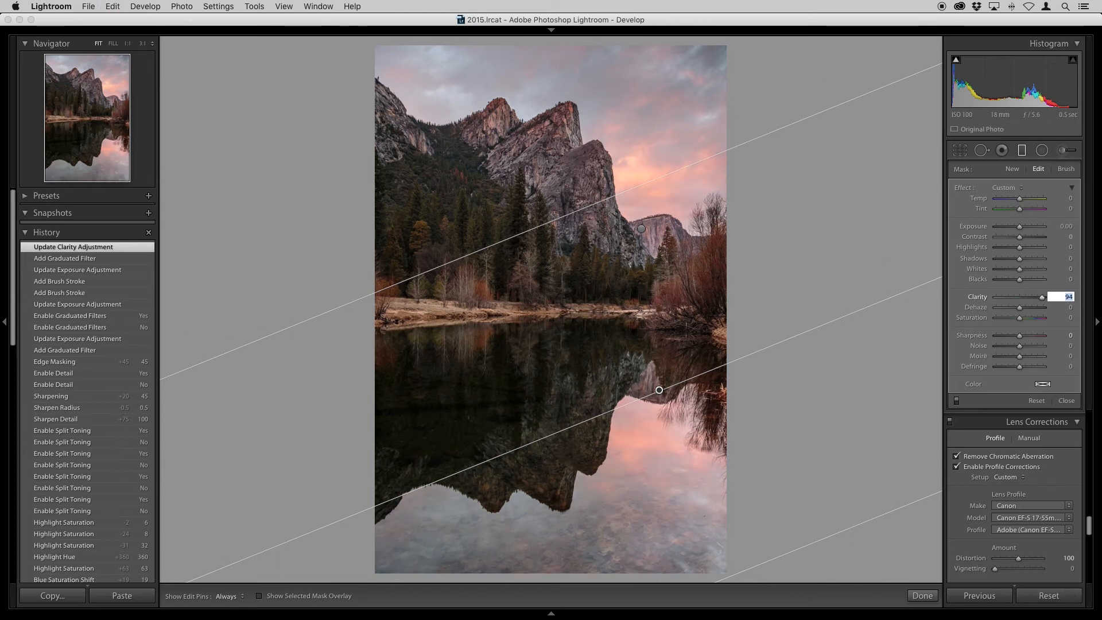
{"action": "type", "text": "0"}
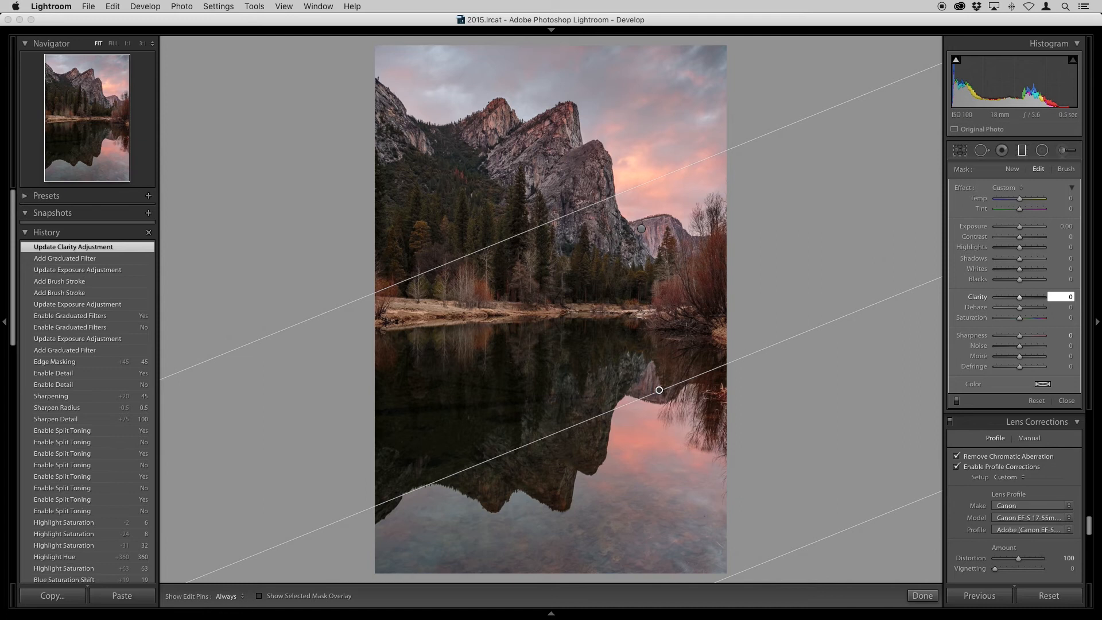
{"action": "key", "text": "BackSpace"}
{"action": "type", "text": "75"}
{"action": "key", "text": "Return"}
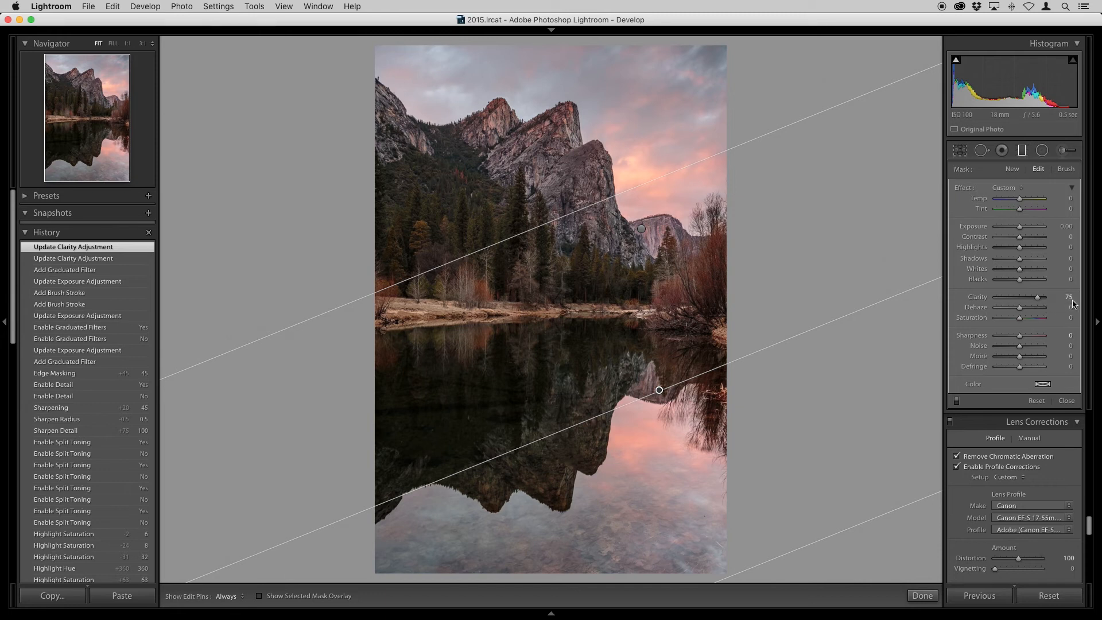
Set the lake filter's Exposure to -0.50
{"action": "left_click", "coordinate": [1066, 226]}
{"action": "type", "text": "-"}
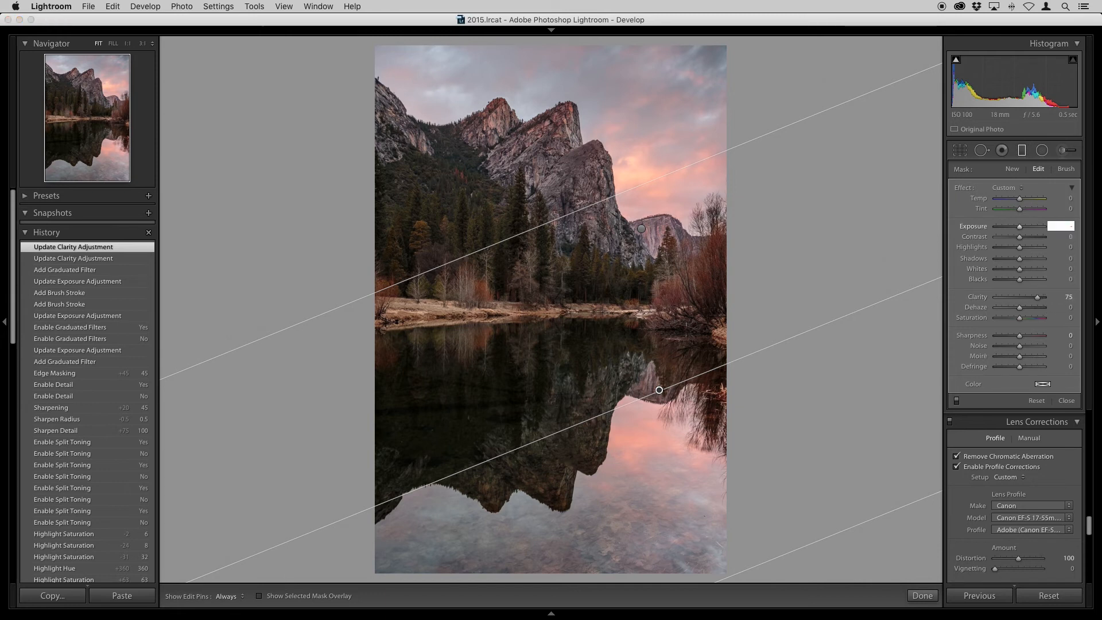
{"action": "type", "text": ".5"}
{"action": "key", "text": "Return"}
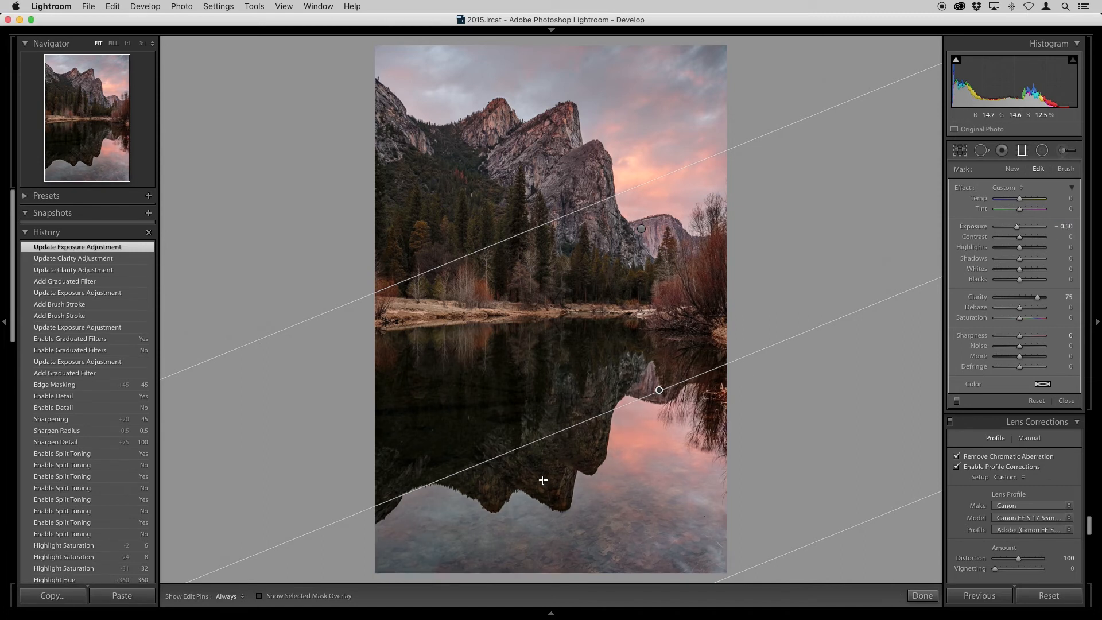
Compare the photo with the graduated filters disabled and enabled, leave them enabled and close the filter tool
{"action": "left_click", "coordinate": [957, 400]}
{"action": "left_click", "coordinate": [957, 401]}
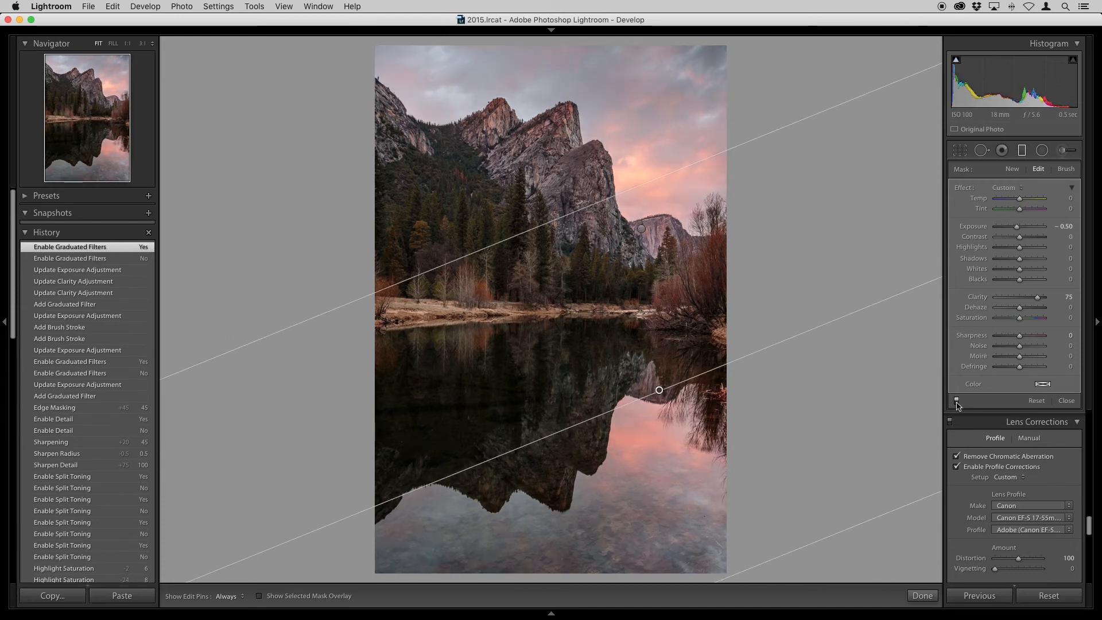
{"action": "left_click", "coordinate": [957, 400]}
{"action": "left_click", "coordinate": [956, 400]}
{"action": "left_click", "coordinate": [957, 400]}
{"action": "left_click", "coordinate": [956, 400]}
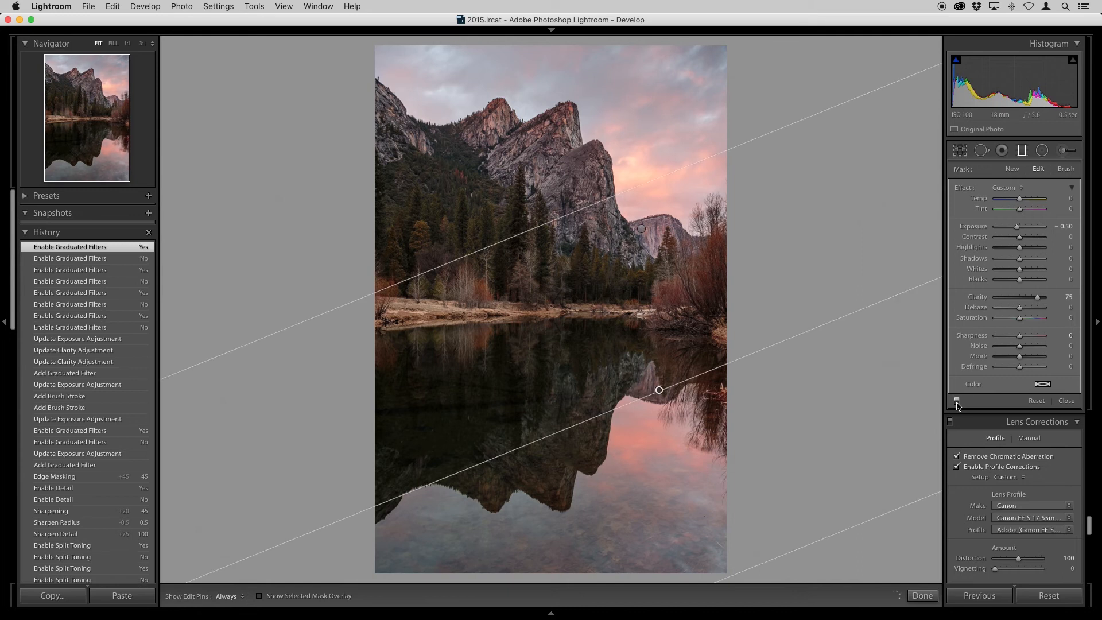
{"action": "left_click", "coordinate": [957, 404]}
{"action": "left_click", "coordinate": [957, 403]}
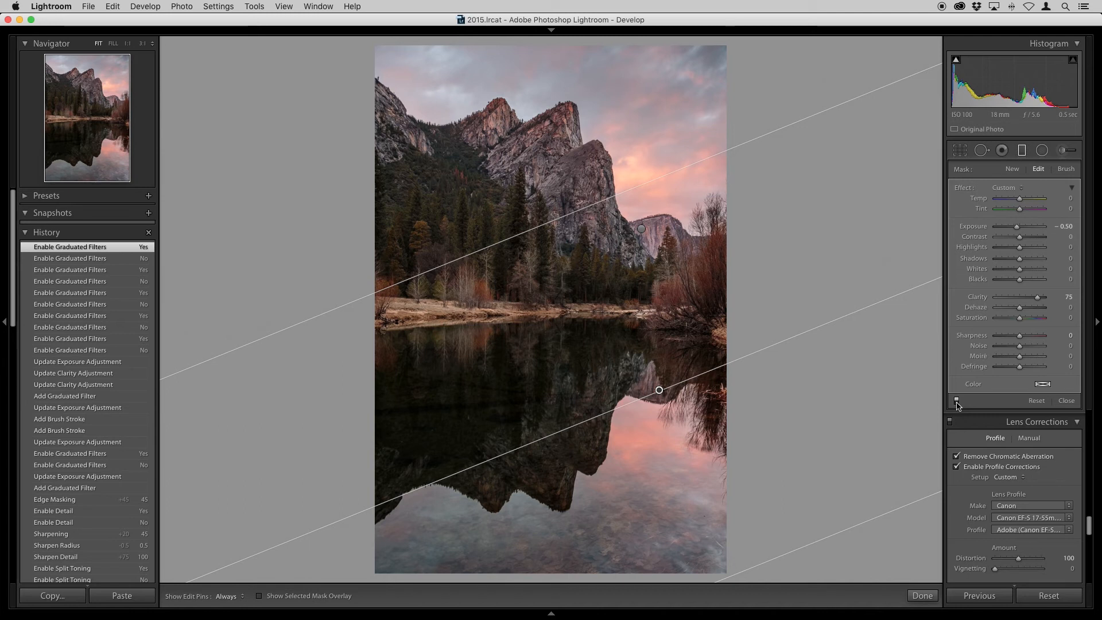
{"action": "left_click", "coordinate": [957, 401]}
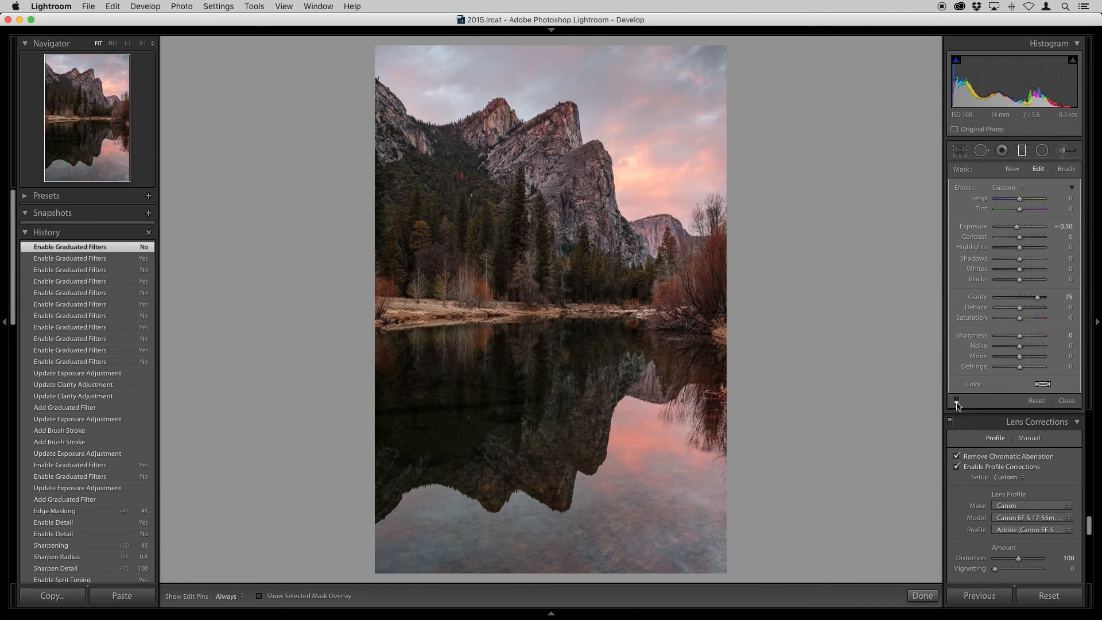
{"action": "left_click", "coordinate": [957, 401]}
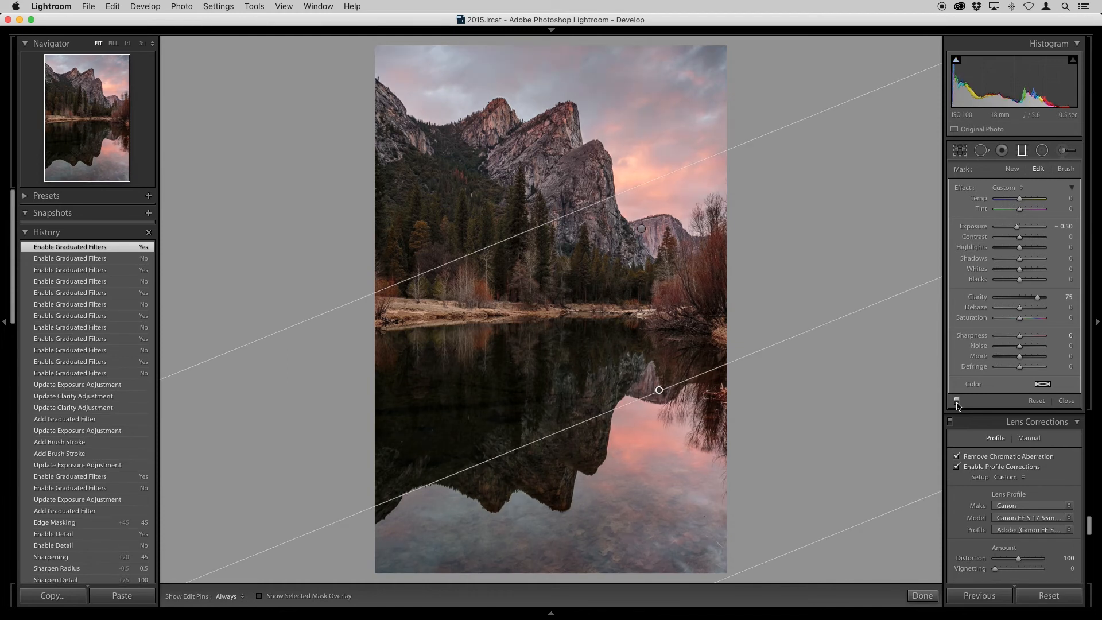
{"action": "left_click", "coordinate": [957, 401]}
{"action": "left_click", "coordinate": [957, 401]}
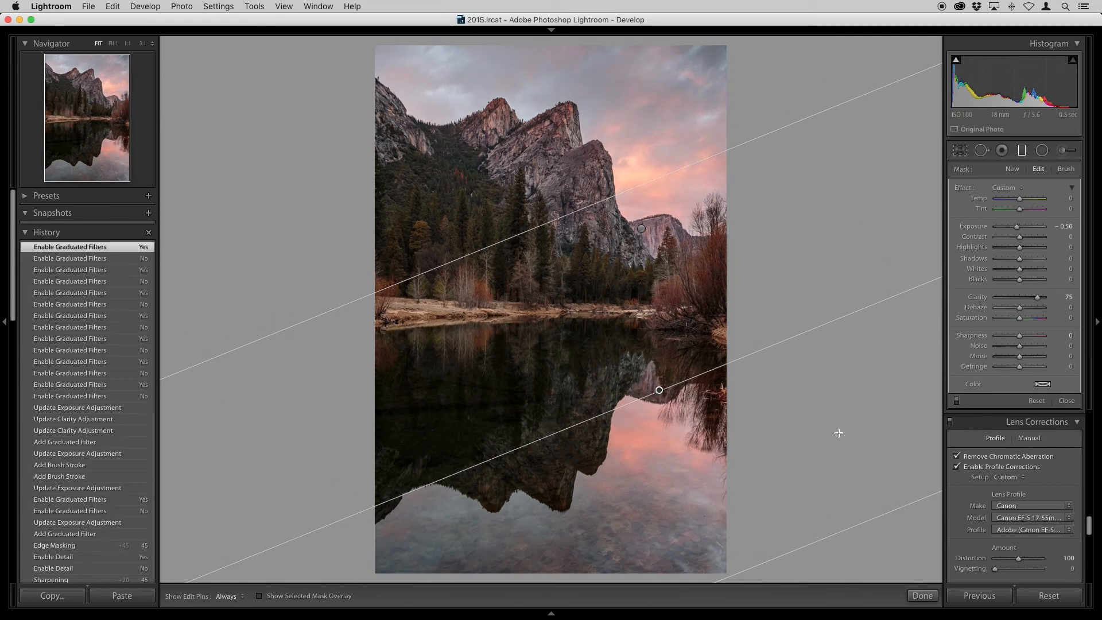
{"action": "left_click", "coordinate": [1065, 401]}
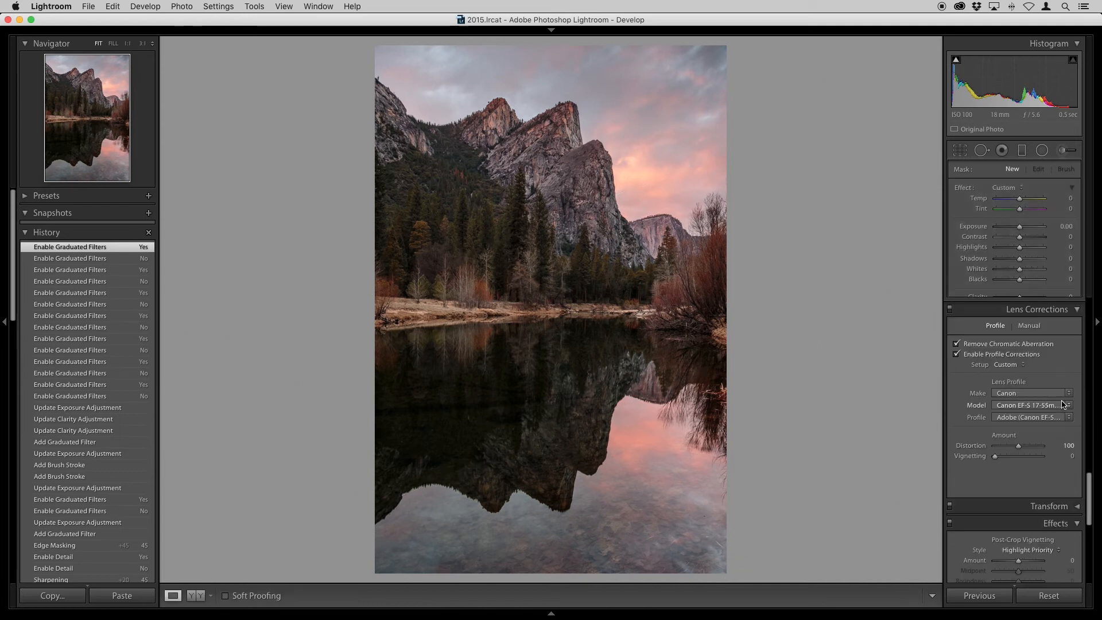
Inspect the mountain's reflection in the lake at 1:1, return to the full view and compare it with and without the graduated filters
{"action": "left_click", "coordinate": [579, 476]}
{"action": "left_click_drag", "start_coordinate": [578, 474], "coordinate": [590, 303]}
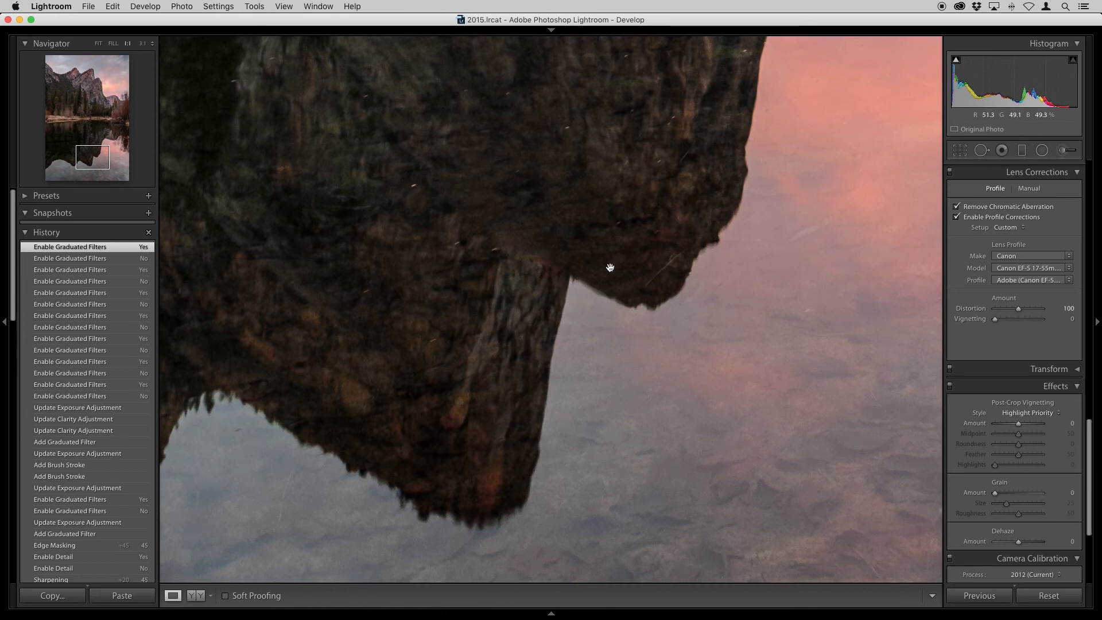
{"action": "left_click", "coordinate": [565, 443]}
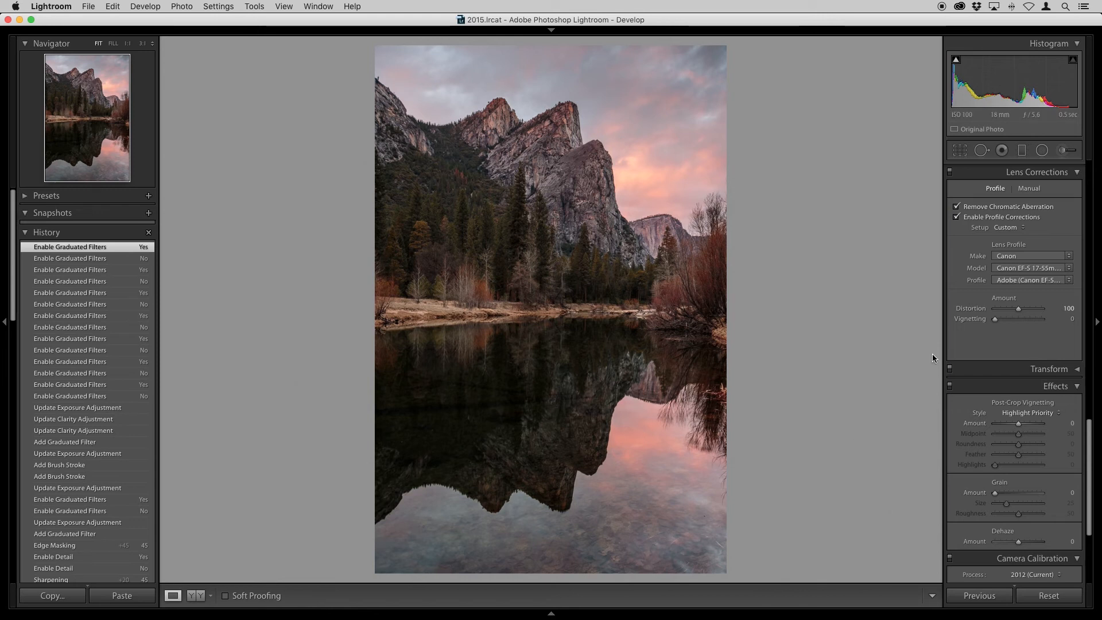
{"action": "key", "text": "super+z"}
{"action": "key", "text": "super+shift+z"}
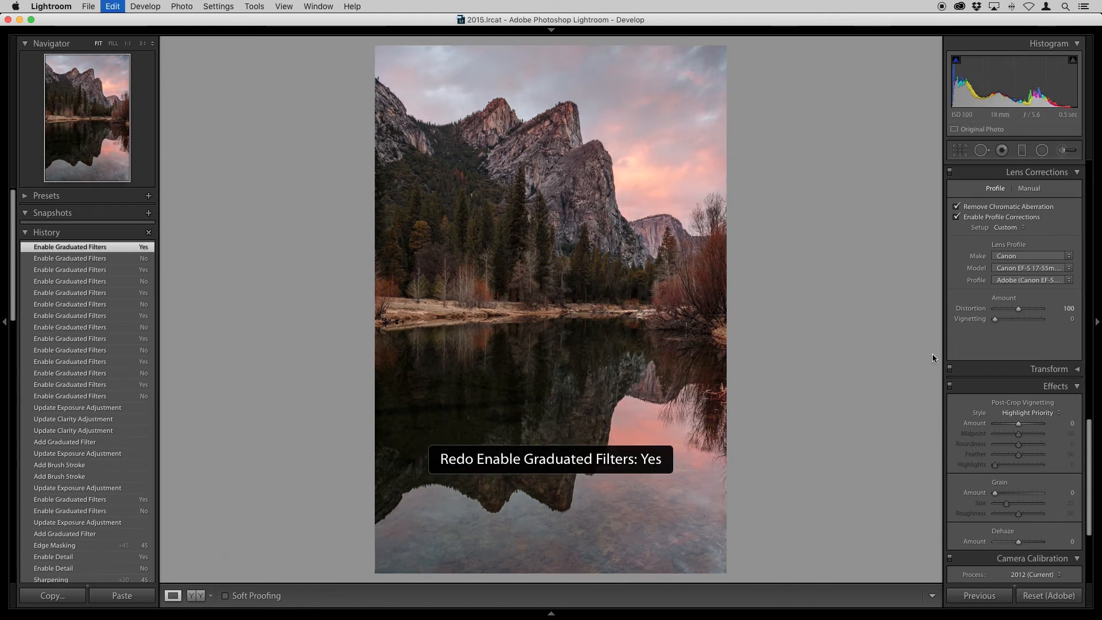
{"action": "key", "text": "super+z"}
{"action": "key", "text": "super+shift+z"}
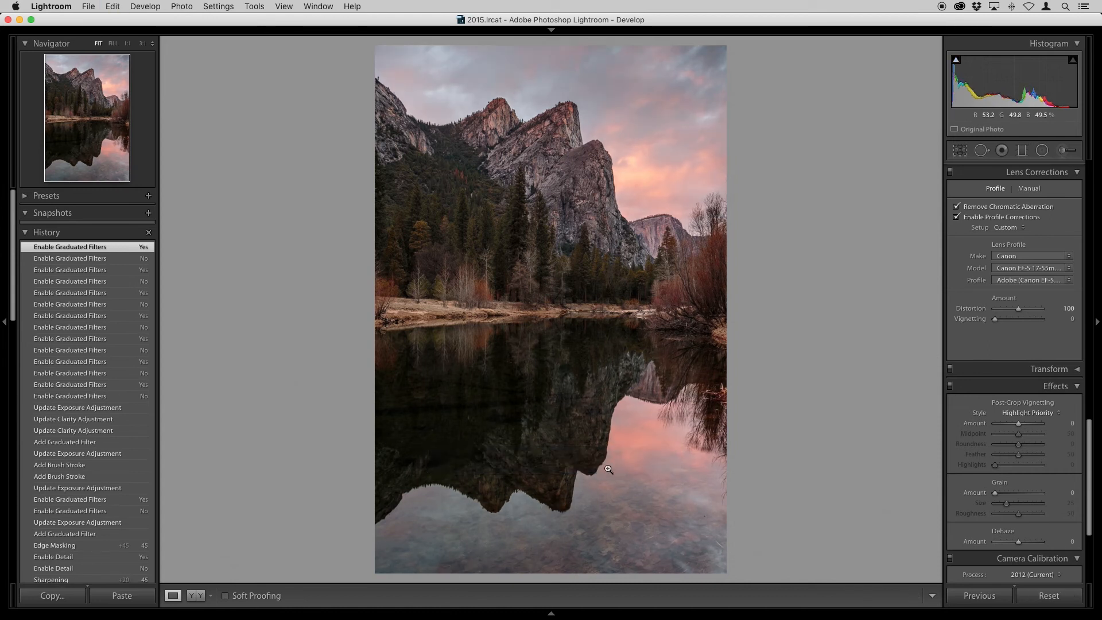
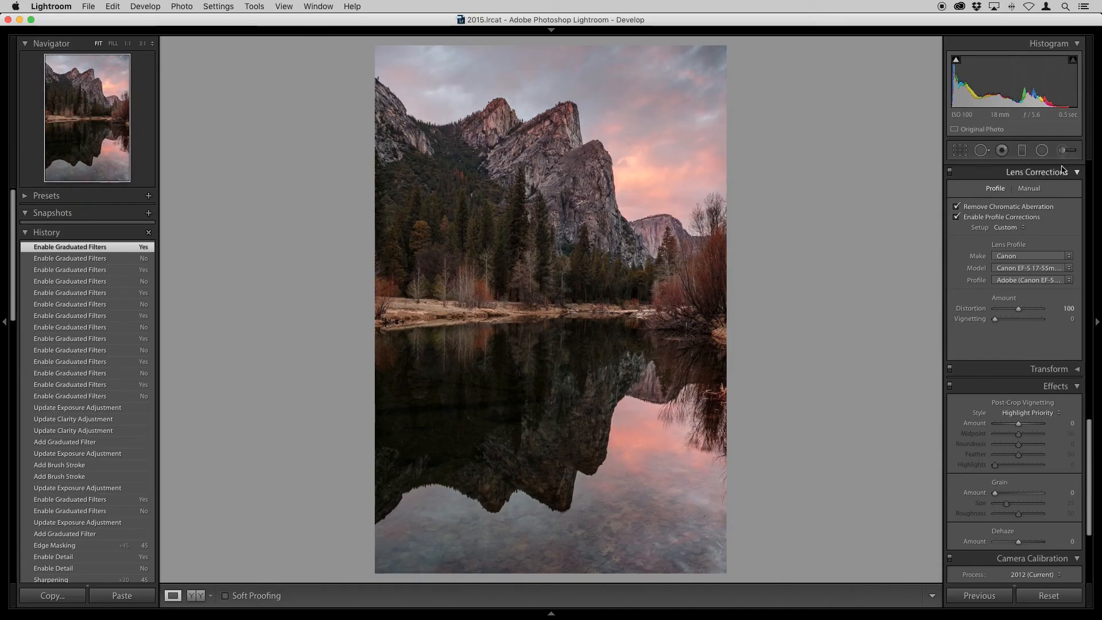
Set up an Adjustment Brush for the bright clouds beside the peak at 1:1, with Size 15.0 and Flow 53
{"action": "left_click", "coordinate": [641, 176]}
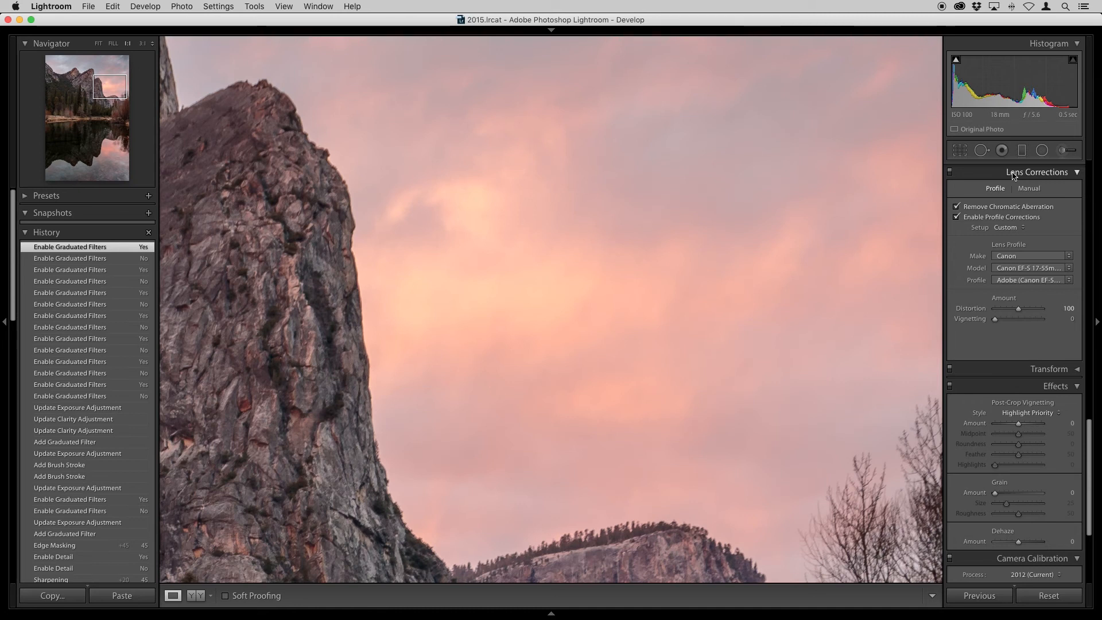
{"action": "left_click", "coordinate": [1066, 153]}
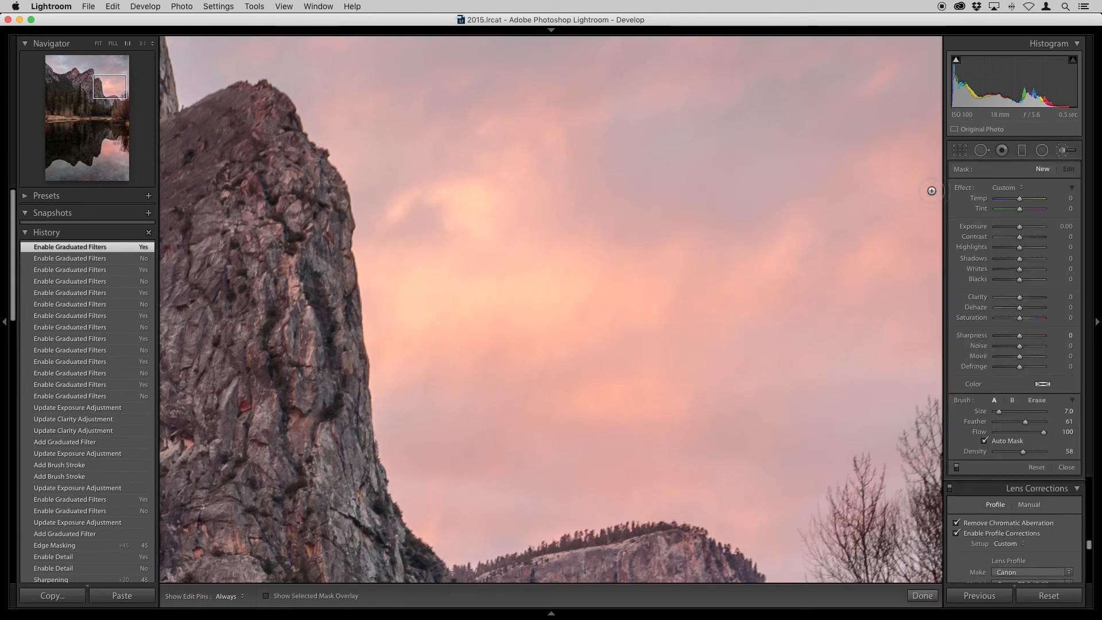
{"action": "scroll", "coordinate": [496, 228], "scroll_direction": "up", "scroll_amount": 9}
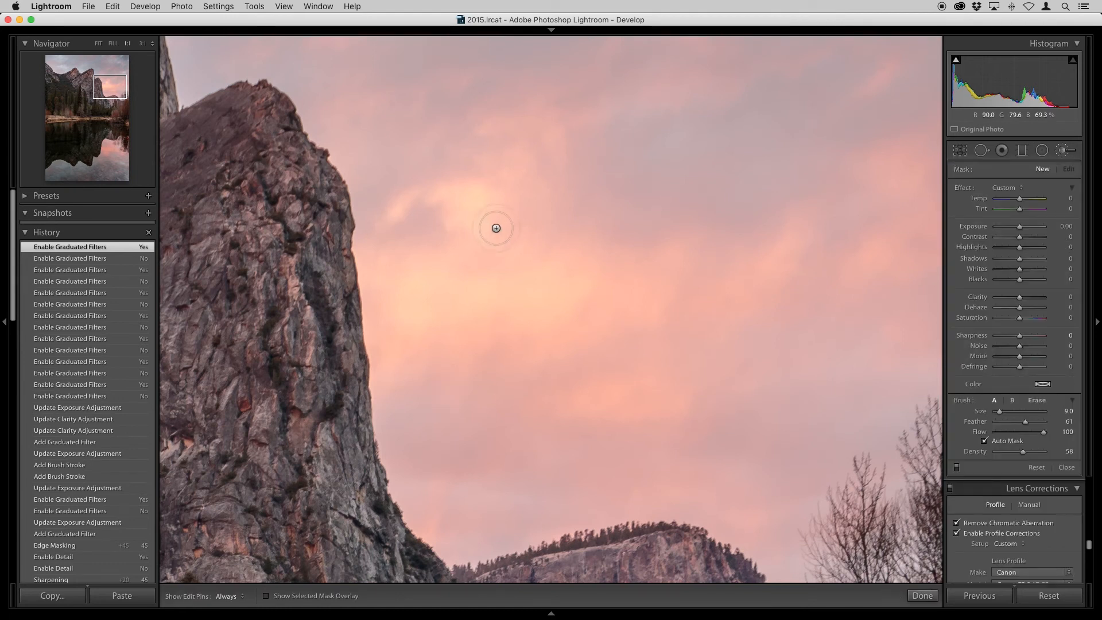
{"action": "scroll", "coordinate": [488, 221], "scroll_direction": "down", "scroll_amount": 1}
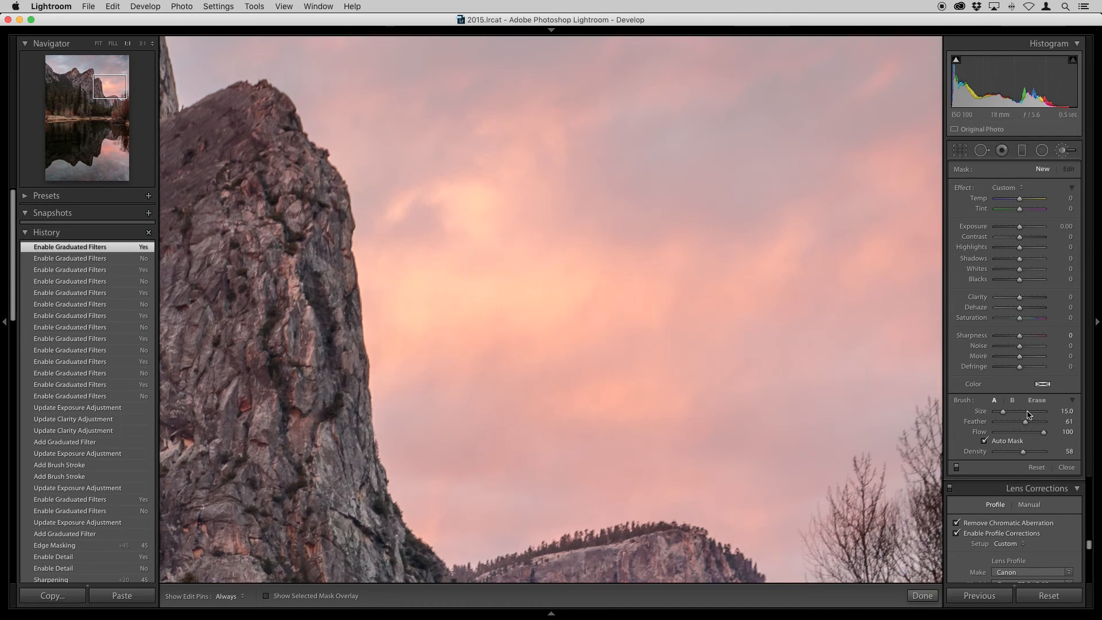
{"action": "left_click", "coordinate": [1045, 438]}
{"action": "left_click_drag", "start_coordinate": [1045, 438], "coordinate": [1022, 439]}
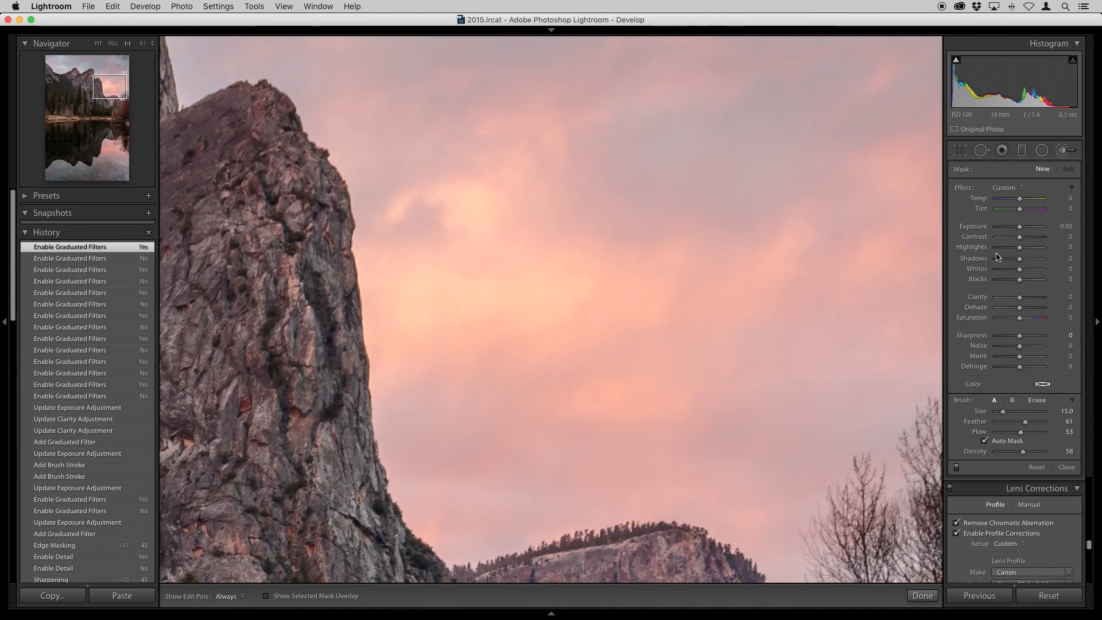
Set the brush's Exposure to -0.20 and paint over the brightest orange clouds beside the mountain
{"action": "left_click", "coordinate": [1065, 226]}
{"action": "type", "text": "- .2"}
{"action": "key", "text": "Return"}
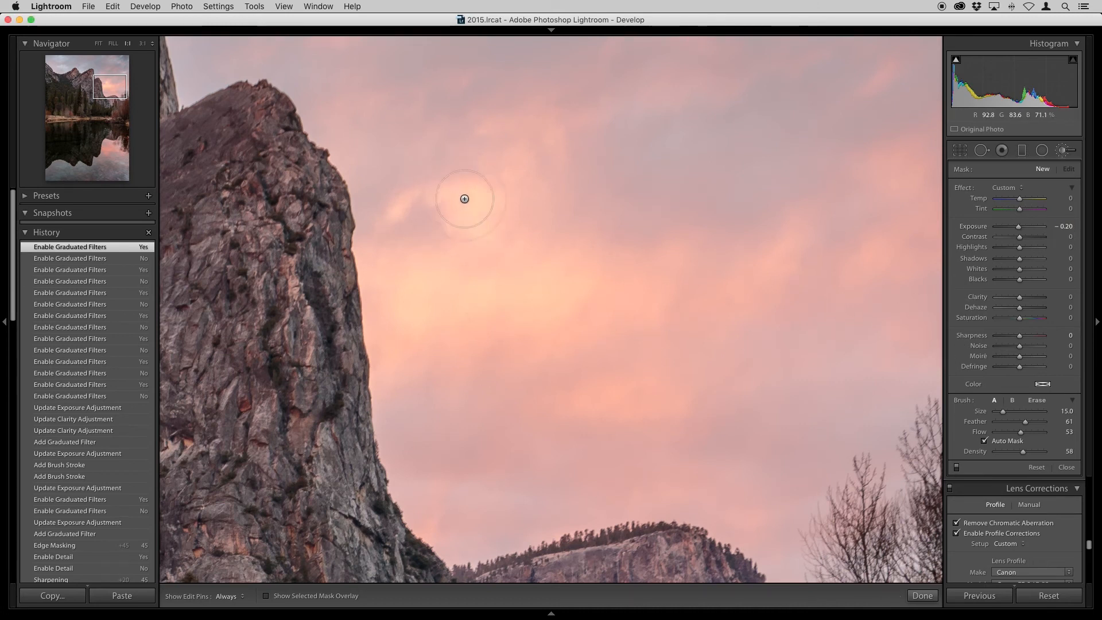
{"action": "key", "text": "h"}
{"action": "mouse_move", "coordinate": [418, 286]}
{"action": "left_mouse_down"}
{"action": "mouse_move", "coordinate": [522, 287]}
{"action": "mouse_move", "coordinate": [405, 288]}
{"action": "mouse_move", "coordinate": [562, 294]}
{"action": "mouse_move", "coordinate": [394, 288]}
{"action": "mouse_move", "coordinate": [551, 295]}
{"action": "mouse_move", "coordinate": [484, 288]}
{"action": "mouse_move", "coordinate": [480, 205]}
{"action": "mouse_move", "coordinate": [475, 236]}
{"action": "mouse_move", "coordinate": [471, 216]}
{"action": "mouse_move", "coordinate": [421, 288]}
{"action": "mouse_move", "coordinate": [572, 287]}
{"action": "left_mouse_up"}
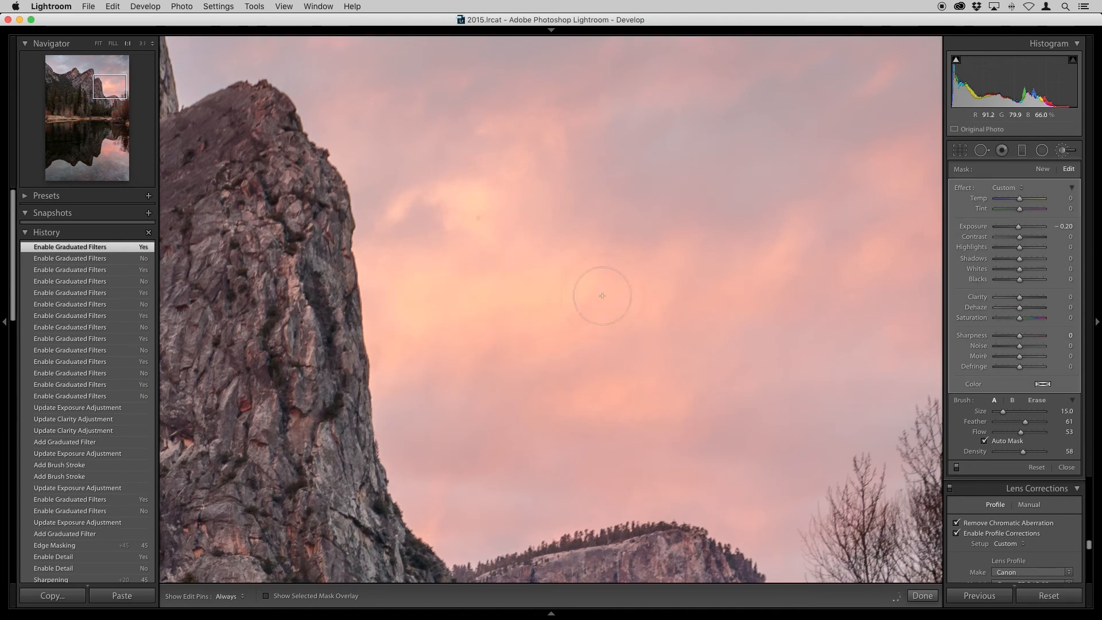
Try Exposure -0.50 on the painted cloud area and settle on -0.30
{"action": "left_click", "coordinate": [1065, 227]}
{"action": "key", "text": "BackSpace"}
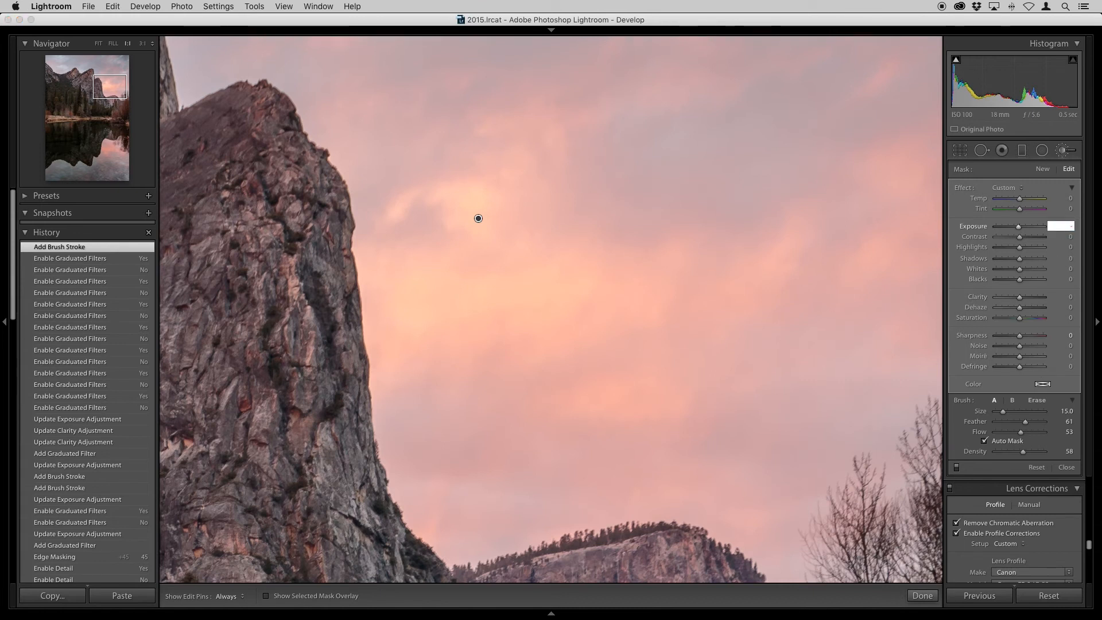
{"action": "type", "text": "-.5"}
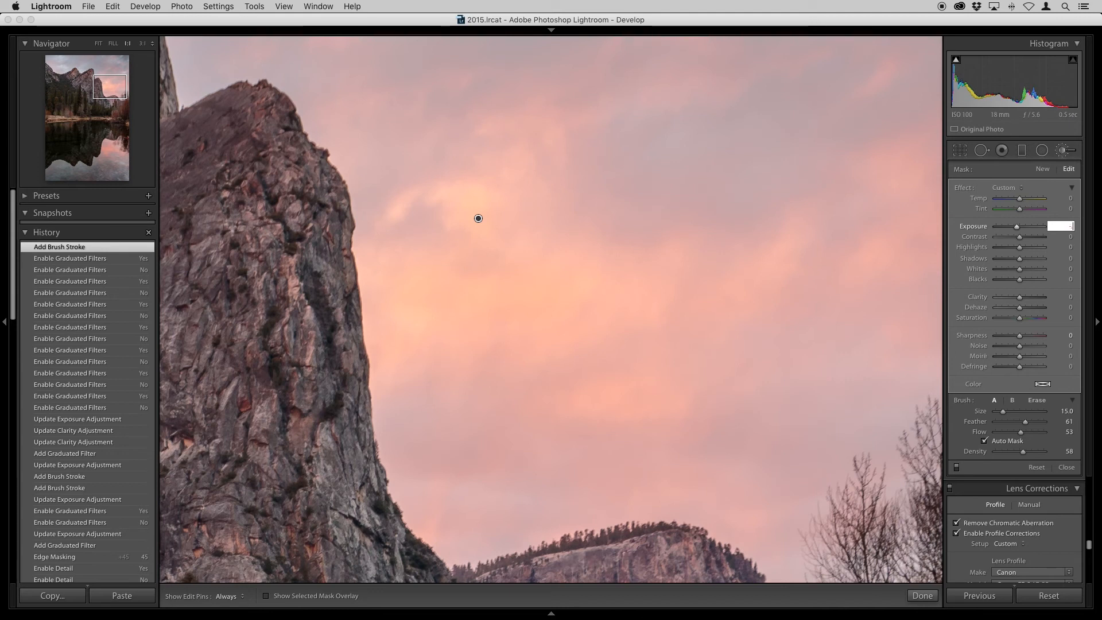
{"action": "type", "text": "3"}
{"action": "key", "text": "Return"}
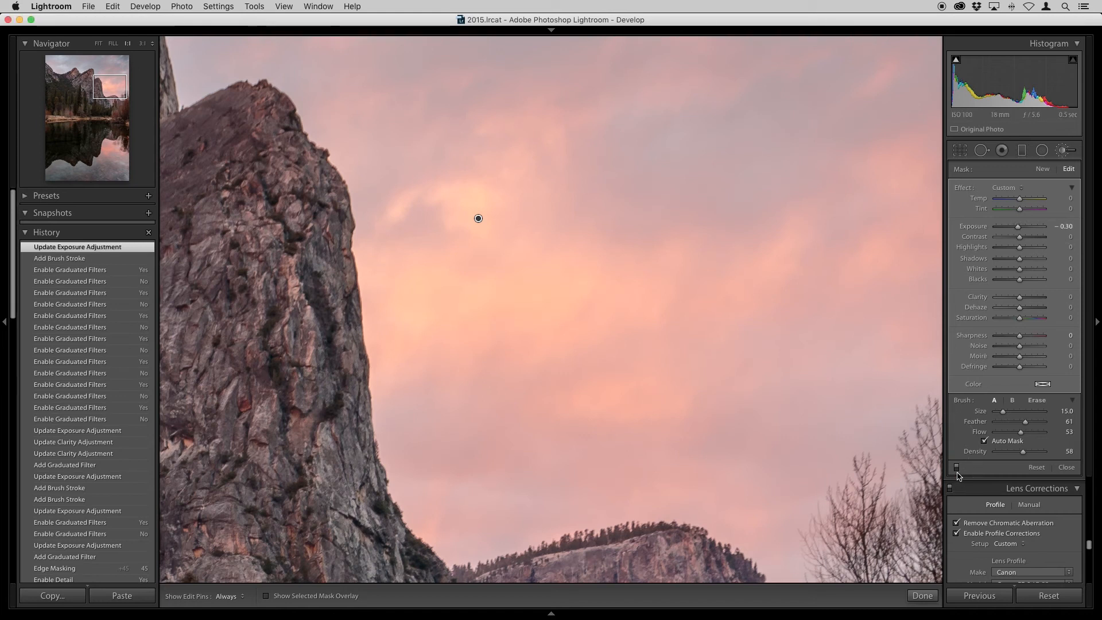
Compare the clouds with and without the brush adjustments, close the brush and view the whole photo
{"action": "left_click", "coordinate": [956, 466]}
{"action": "left_click", "coordinate": [956, 467]}
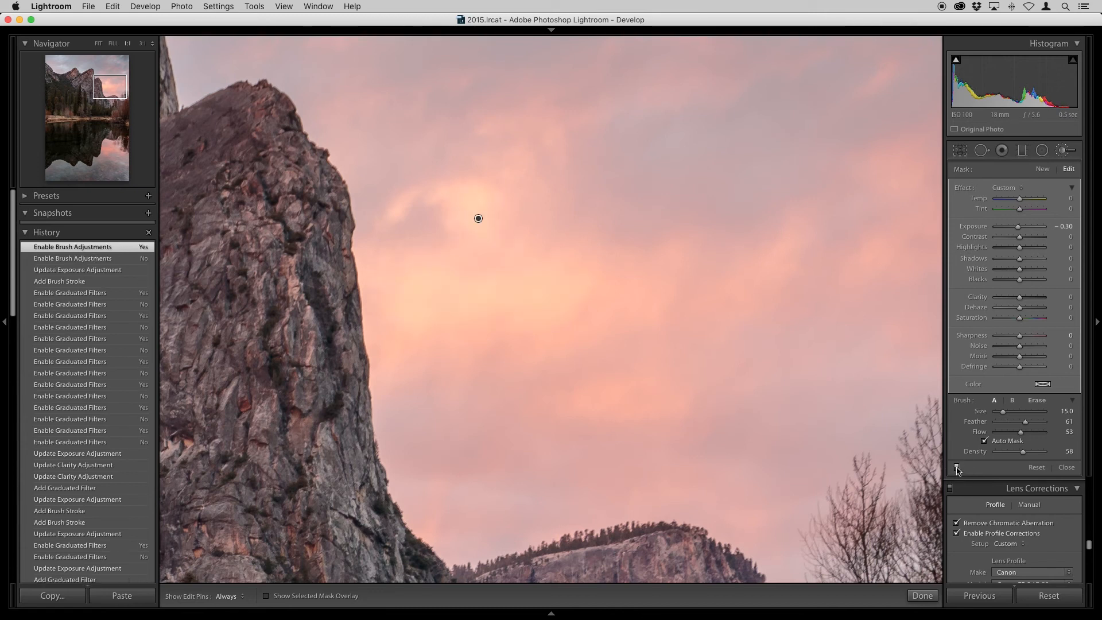
{"action": "left_click", "coordinate": [957, 467]}
{"action": "left_click", "coordinate": [956, 467]}
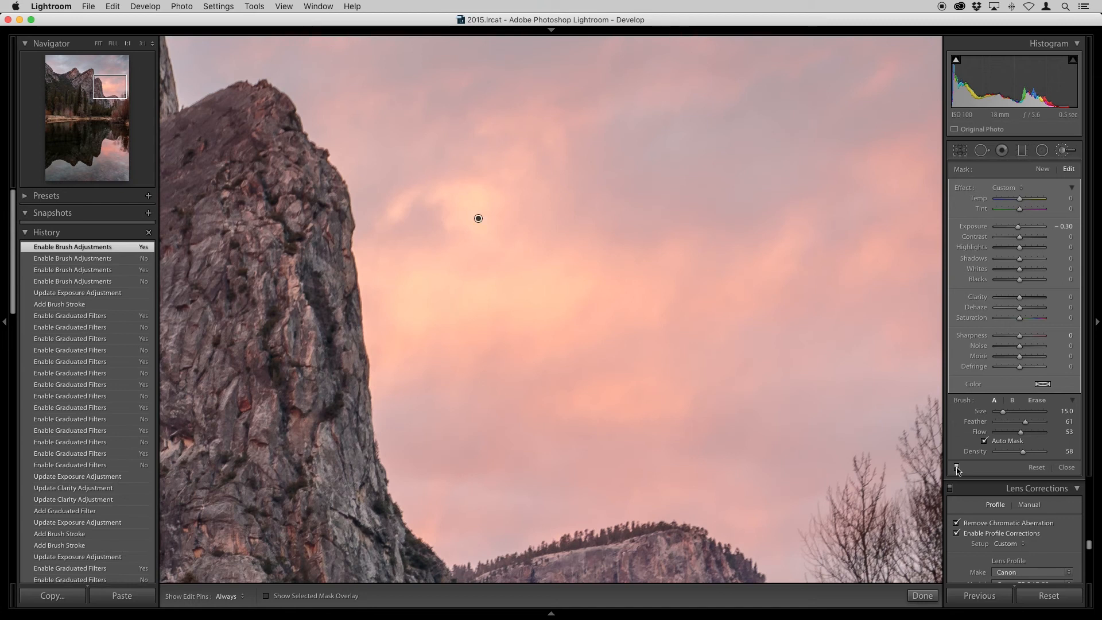
{"action": "left_click", "coordinate": [1065, 468]}
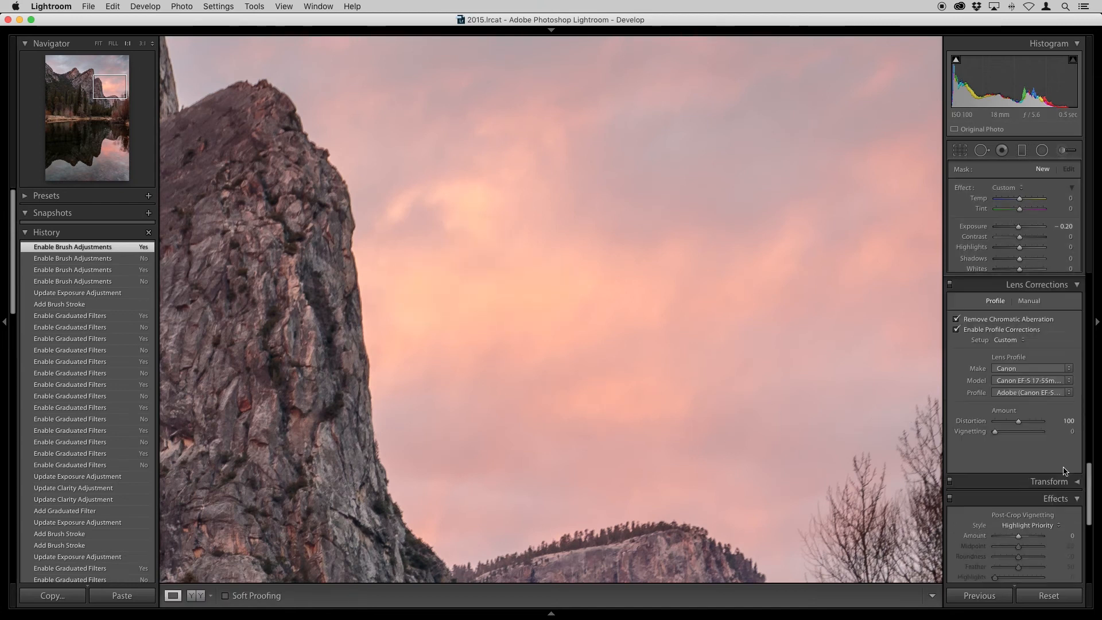
{"action": "left_click", "coordinate": [687, 349]}
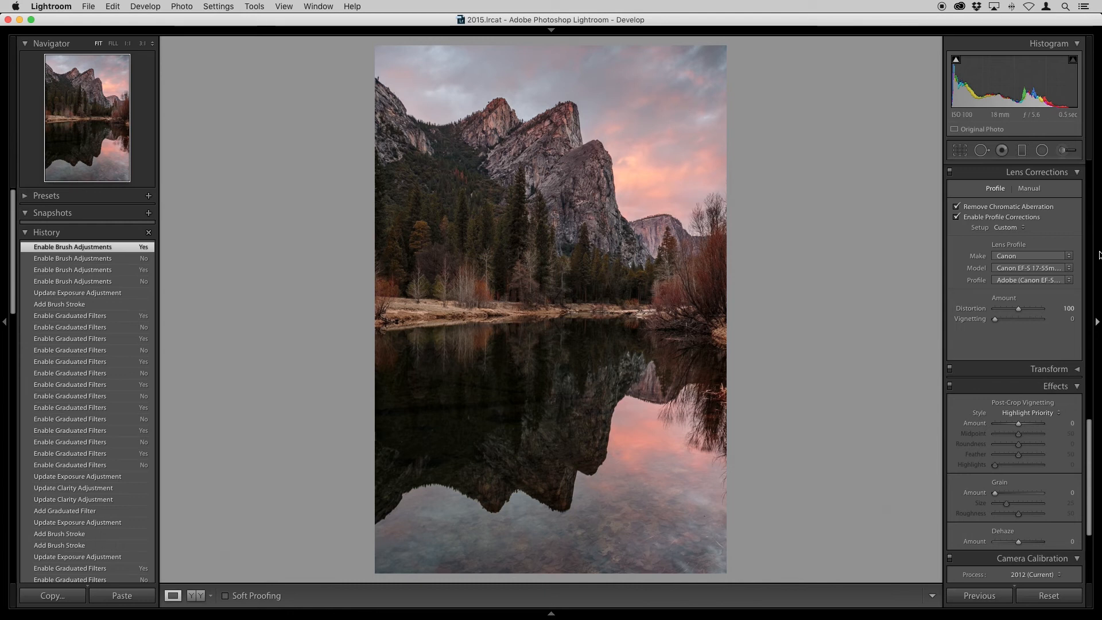
Set up a new Adjustment Brush for the sky at 1:2 zoom with Size 11.0 and the edit pins hidden
{"action": "left_click", "coordinate": [1061, 151]}
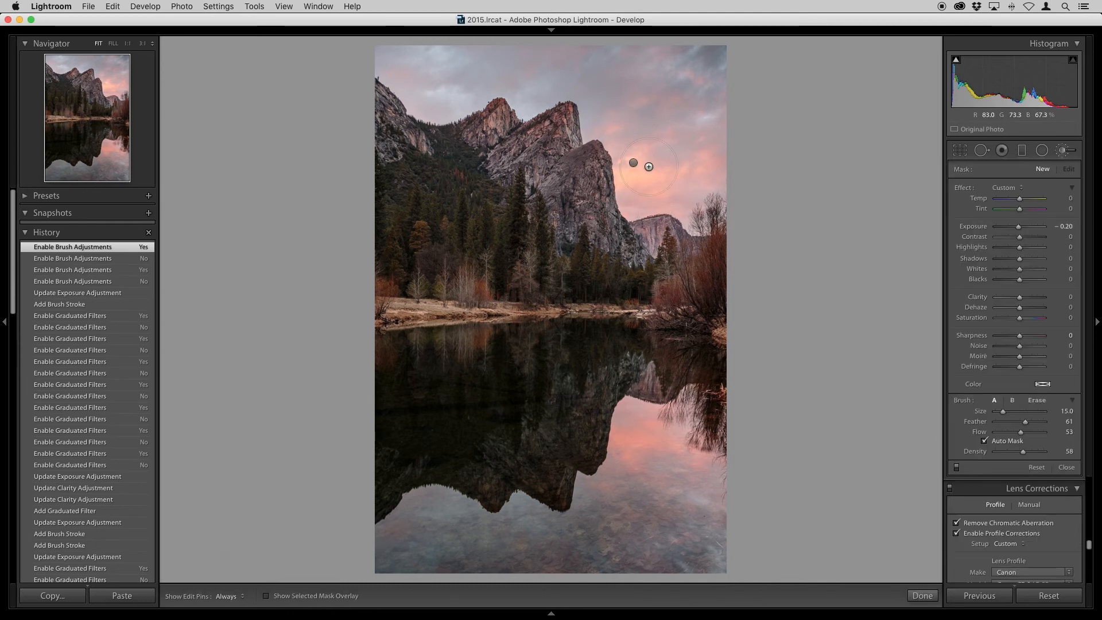
{"action": "left_click", "coordinate": [649, 168]}
{"action": "left_click_drag", "start_coordinate": [647, 165], "coordinate": [444, 260]}
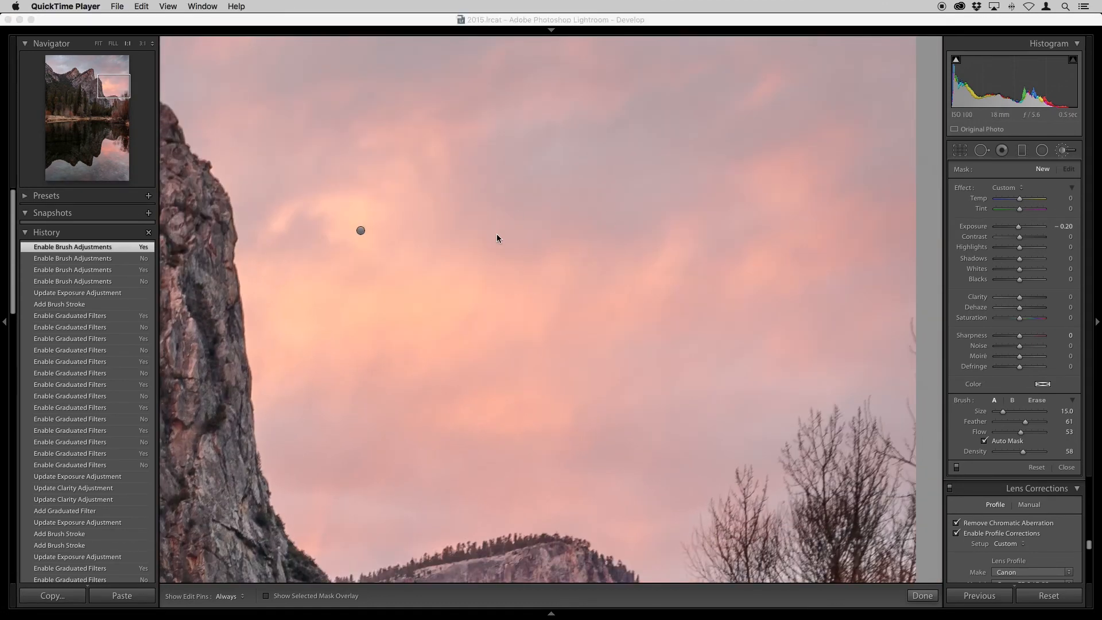
{"action": "left_click", "coordinate": [151, 47]}
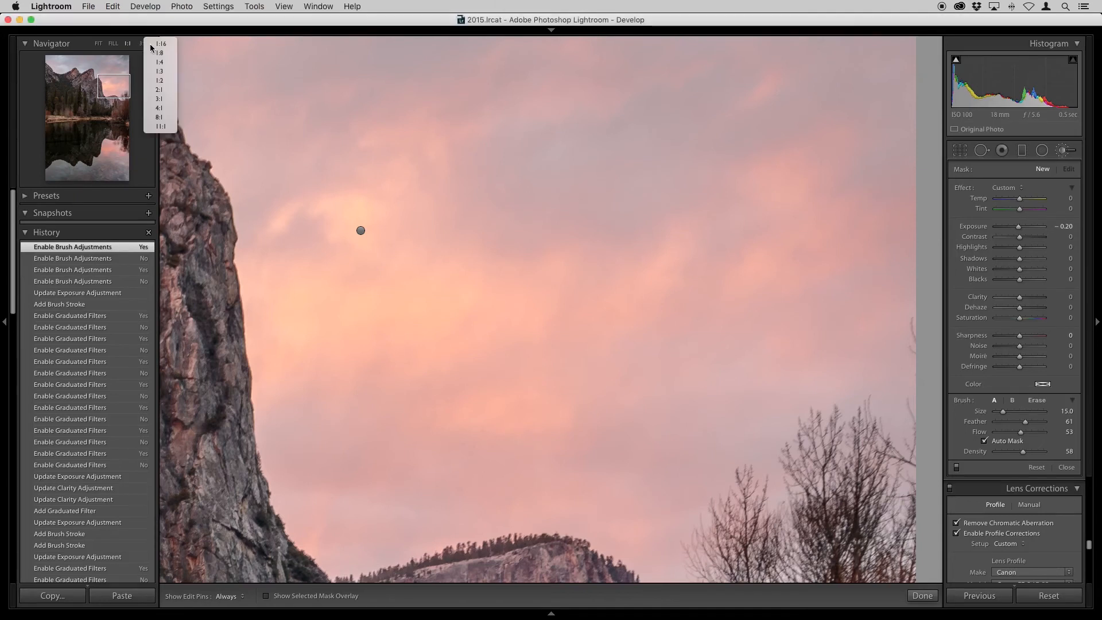
{"action": "left_click", "coordinate": [160, 80]}
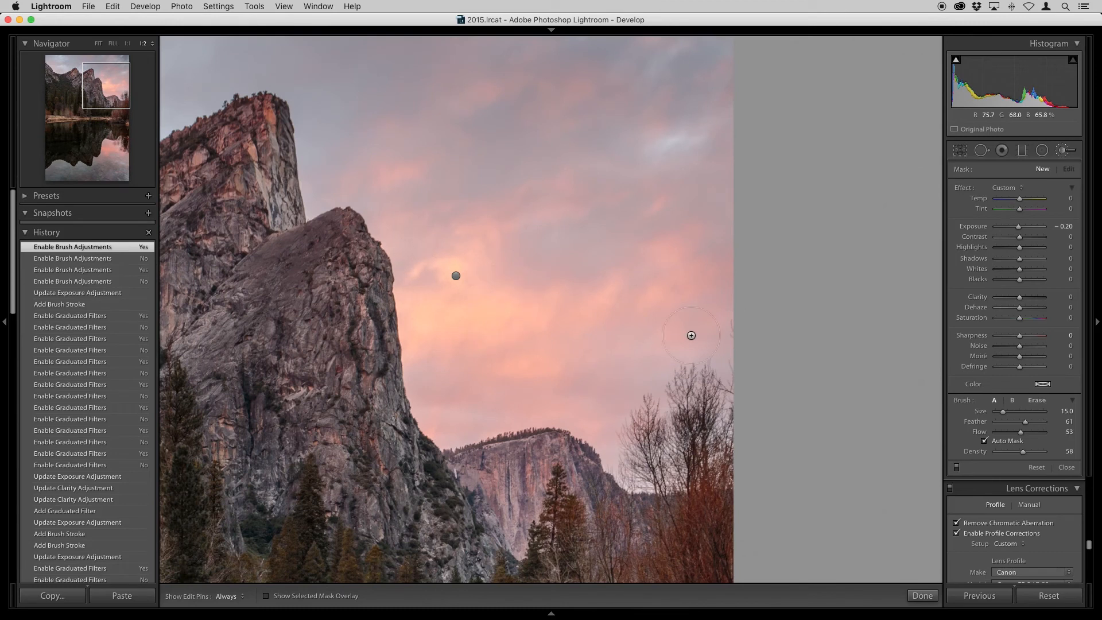
{"action": "left_click_drag", "start_coordinate": [465, 196], "coordinate": [554, 301]}
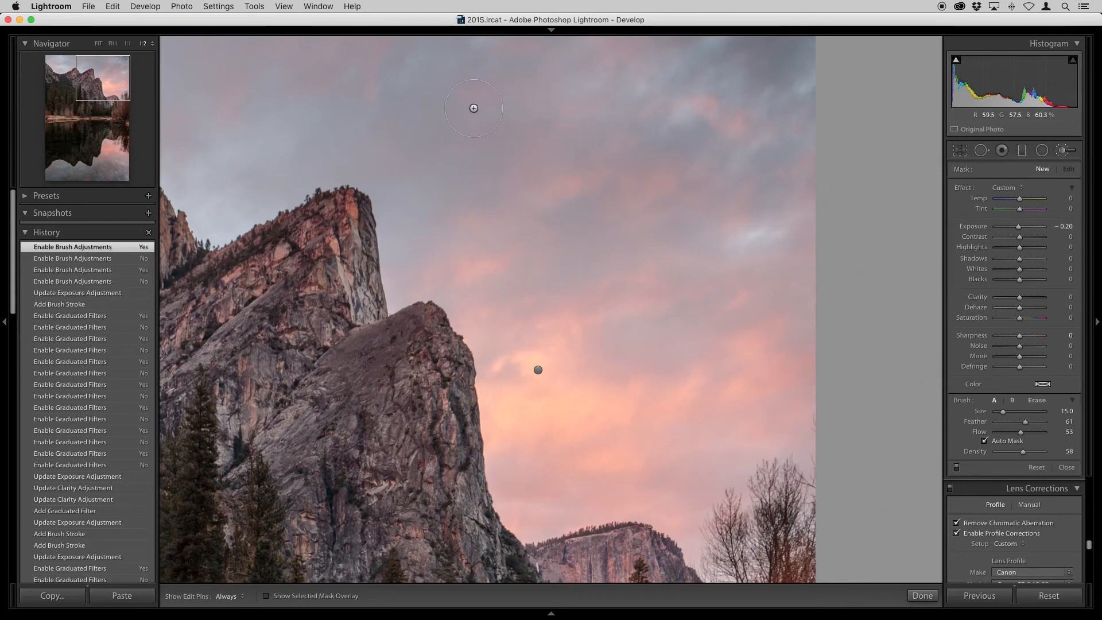
{"action": "key", "text": "bracketleft"}
{"action": "key", "text": "h"}
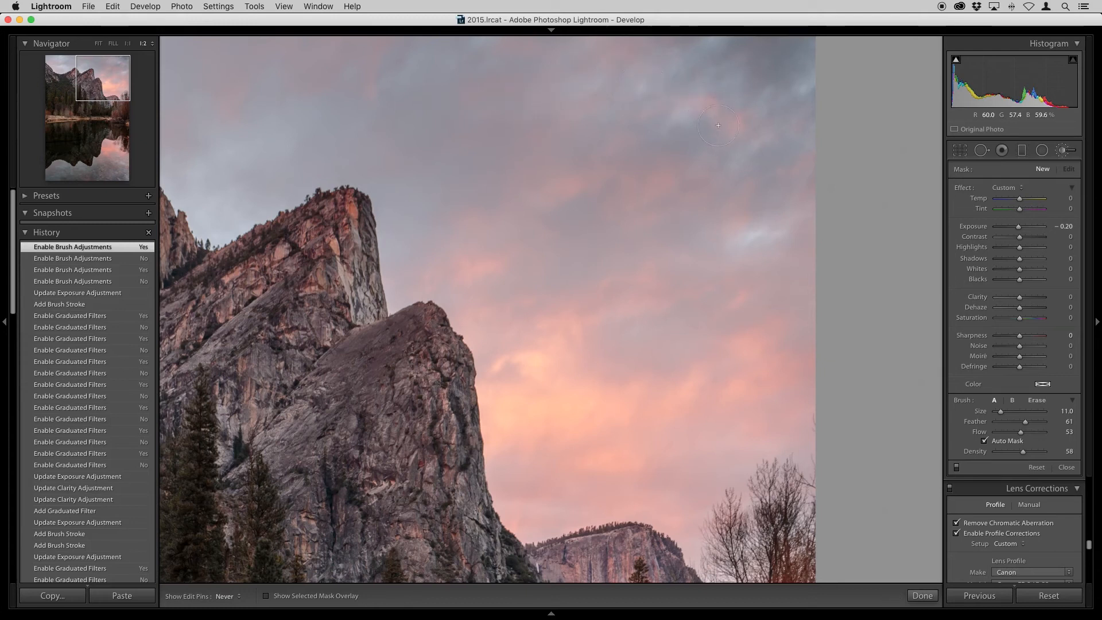
Paint over the pink cloud streaks in the sky beside and above the peak with Exposure -0.20
{"action": "left_click_drag", "start_coordinate": [743, 120], "coordinate": [820, 156]}
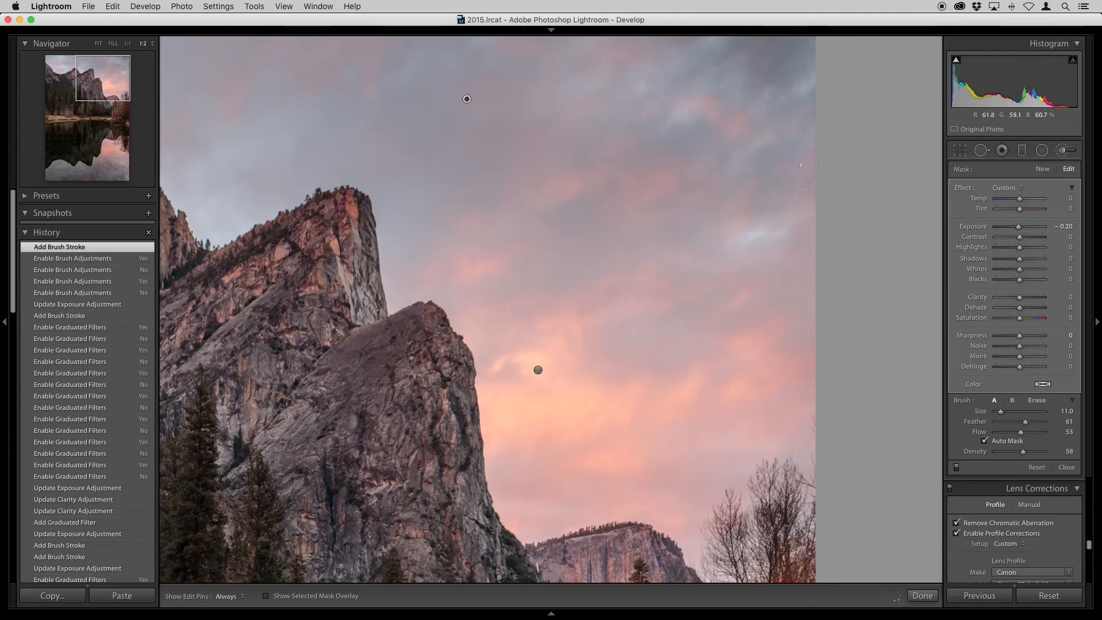
{"action": "left_click_drag", "start_coordinate": [800, 194], "coordinate": [738, 214]}
{"action": "key", "text": "h"}
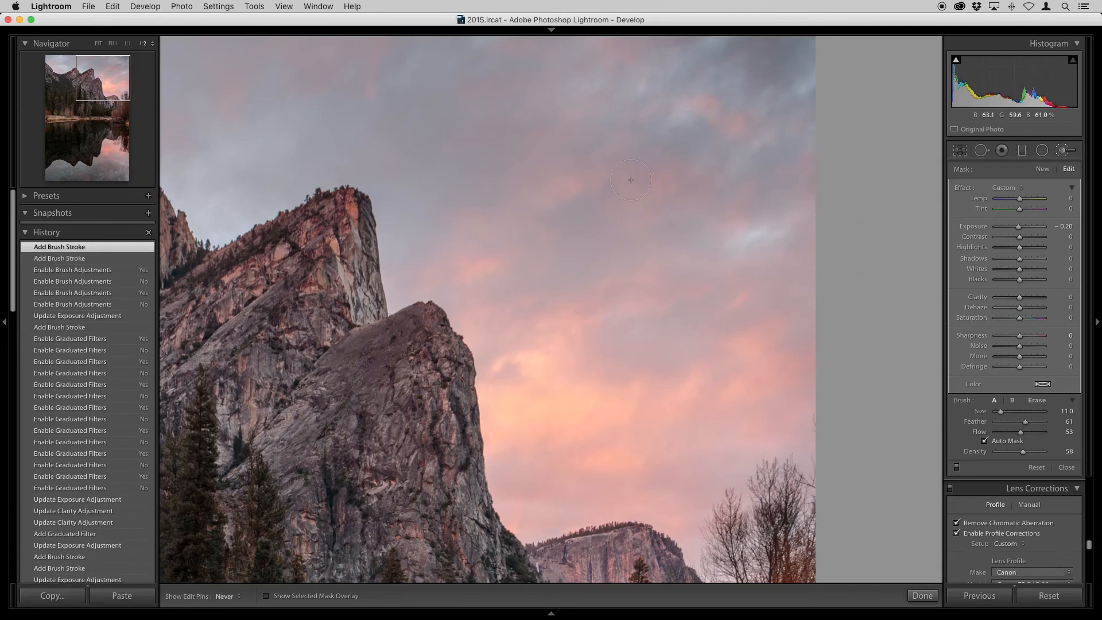
{"action": "key", "text": "h"}
{"action": "mouse_move", "coordinate": [561, 180]}
{"action": "left_mouse_down"}
{"action": "mouse_move", "coordinate": [535, 247]}
{"action": "mouse_move", "coordinate": [466, 270]}
{"action": "mouse_move", "coordinate": [477, 316]}
{"action": "mouse_move", "coordinate": [622, 293]}
{"action": "left_mouse_up"}
{"action": "key", "text": "h"}
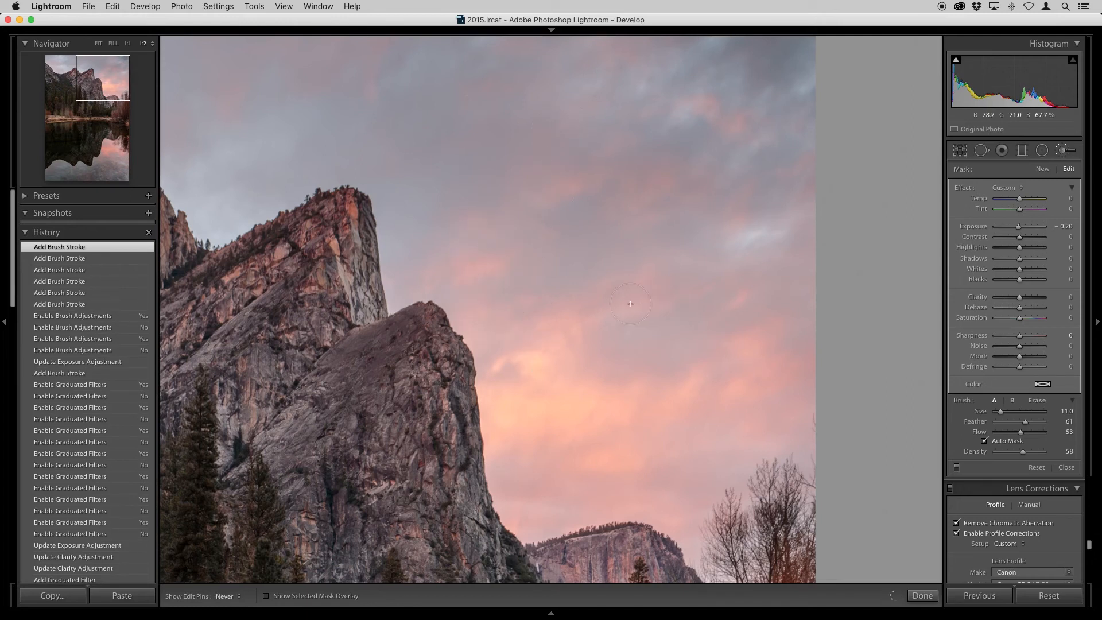
{"action": "mouse_move", "coordinate": [737, 297]}
{"action": "left_mouse_down"}
{"action": "mouse_move", "coordinate": [702, 317]}
{"action": "mouse_move", "coordinate": [747, 333]}
{"action": "left_mouse_up"}
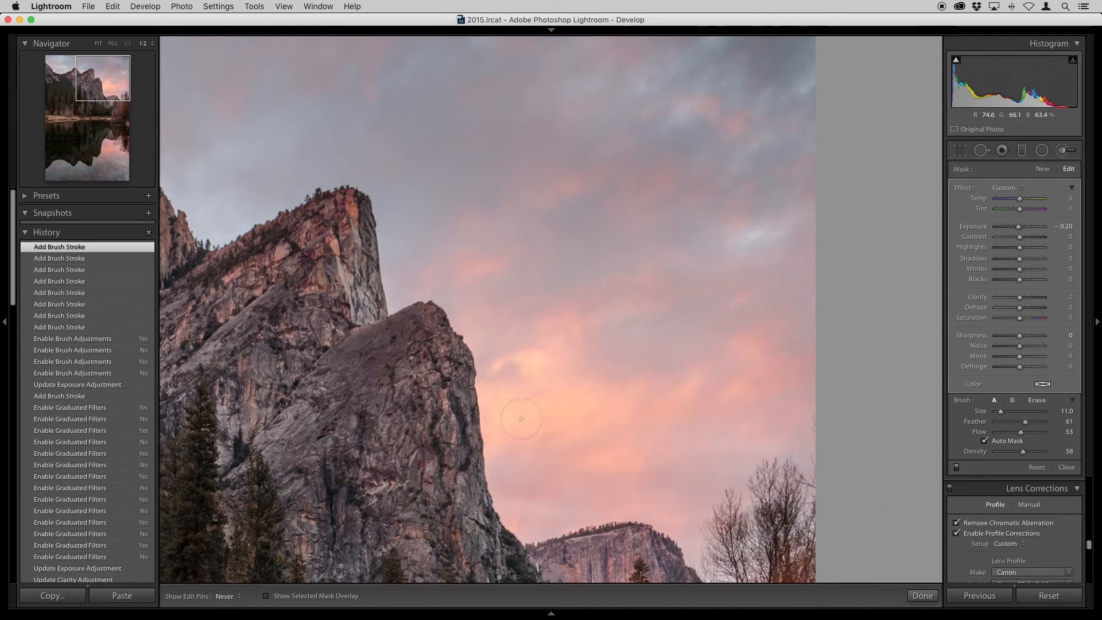
{"action": "left_click_drag", "start_coordinate": [588, 448], "coordinate": [612, 459]}
{"action": "left_click_drag", "start_coordinate": [778, 422], "coordinate": [775, 419]}
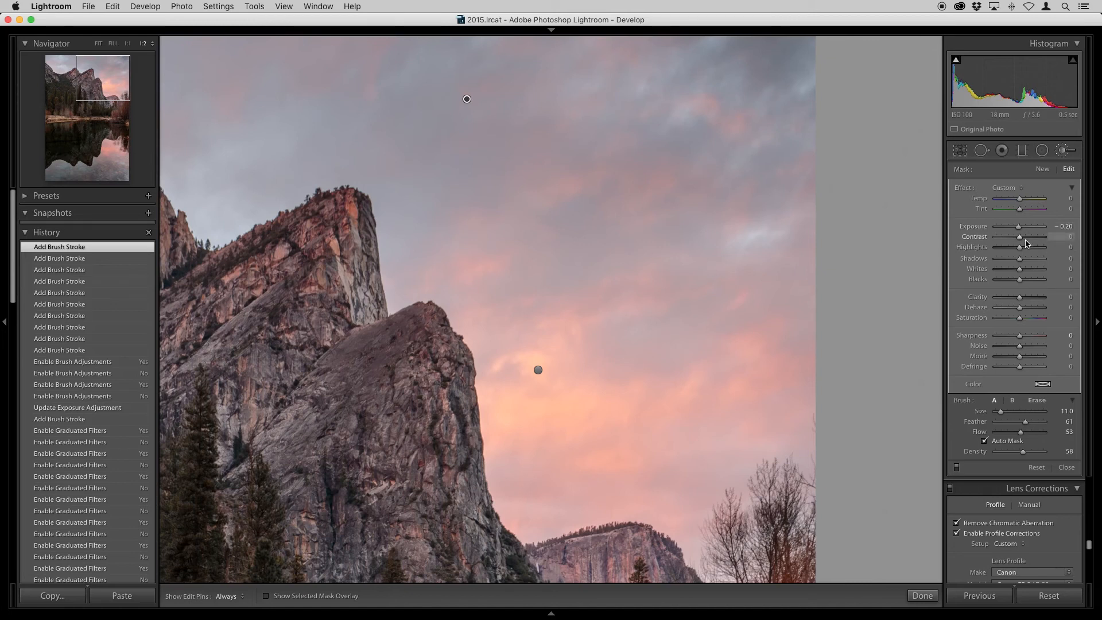
Set the new sky brush mask's Exposure to -0.10 and raise its Clarity to 100
{"action": "left_click", "coordinate": [1065, 227]}
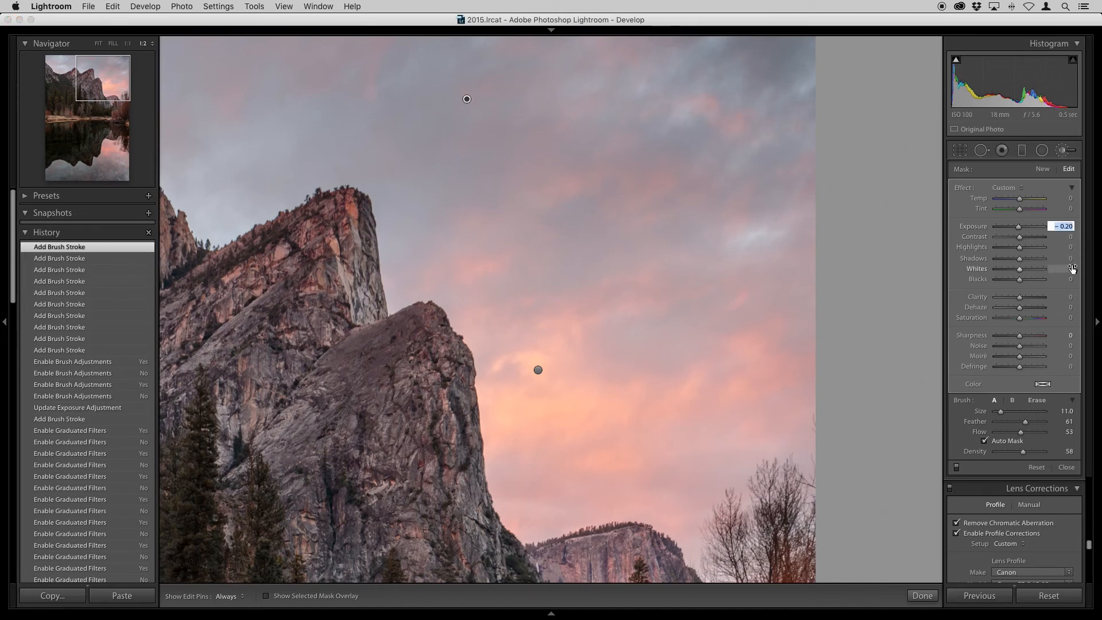
{"action": "type", "text": "-"}
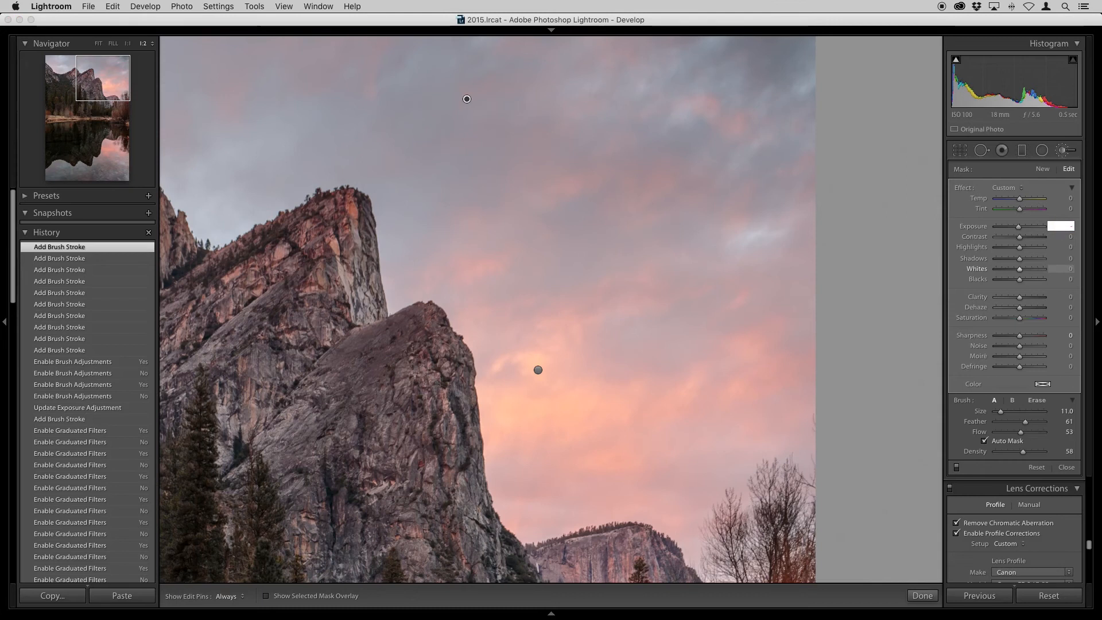
{"action": "type", "text": ".1"}
{"action": "key", "text": "Return"}
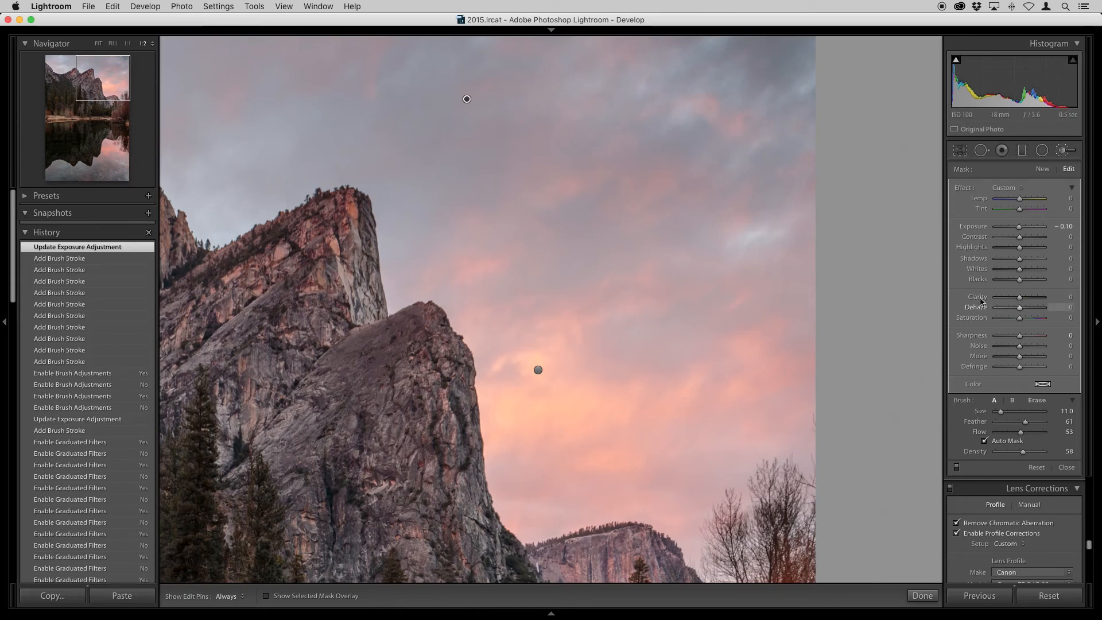
{"action": "left_click_drag", "start_coordinate": [1020, 302], "coordinate": [1059, 303]}
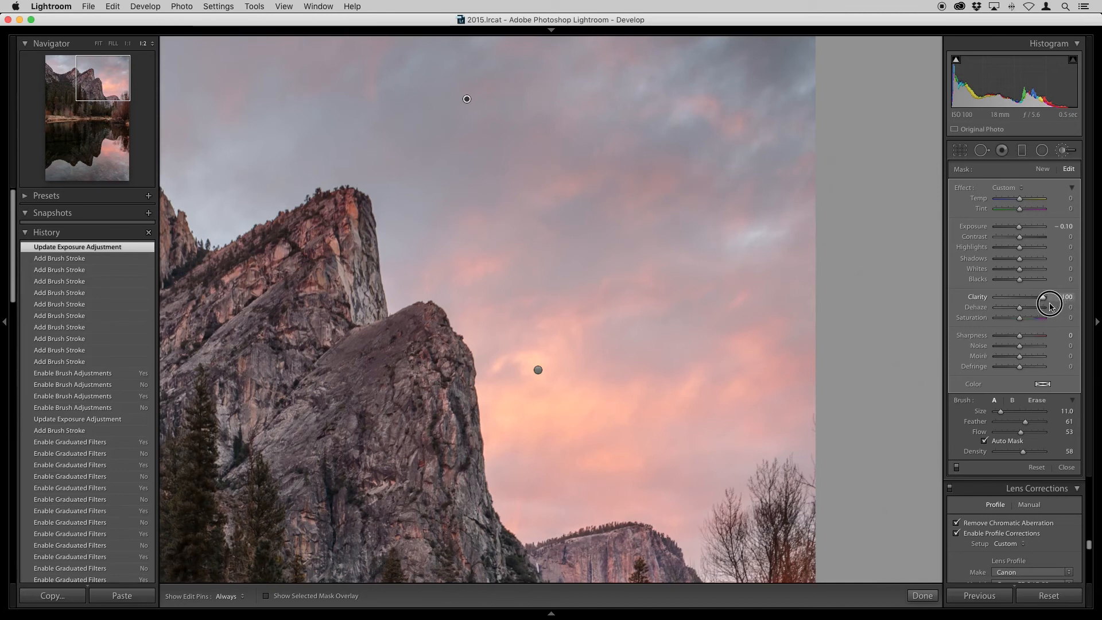
{"action": "left_click_drag", "start_coordinate": [1043, 306], "coordinate": [1040, 306]}
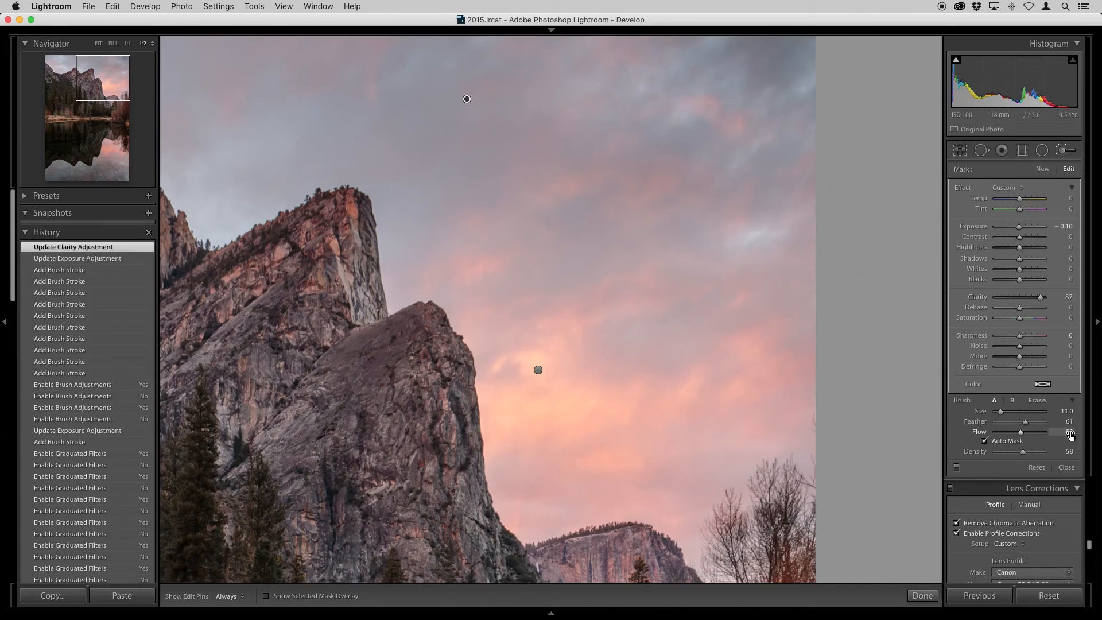
{"action": "mouse_move", "coordinate": [1040, 298]}
{"action": "left_mouse_down"}
{"action": "mouse_move", "coordinate": [1020, 299]}
{"action": "mouse_move", "coordinate": [1061, 305]}
{"action": "left_mouse_up"}
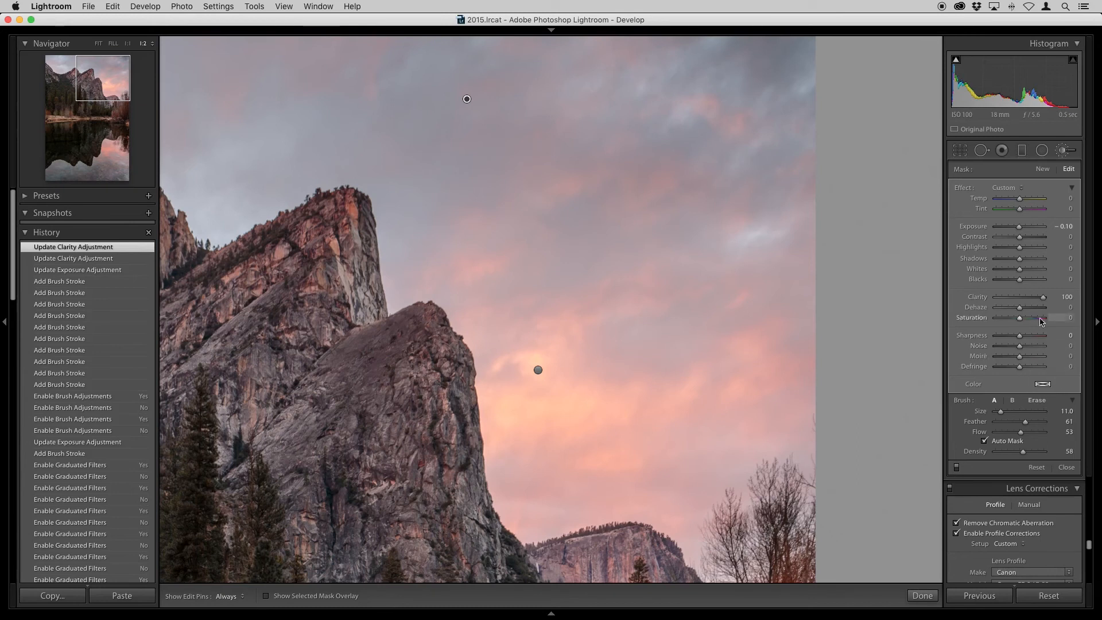
Tint the sky brush mask pale red at hue 0 after trying full saturation, and compare with the brush adjustments off and on
{"action": "left_click", "coordinate": [1042, 385]}
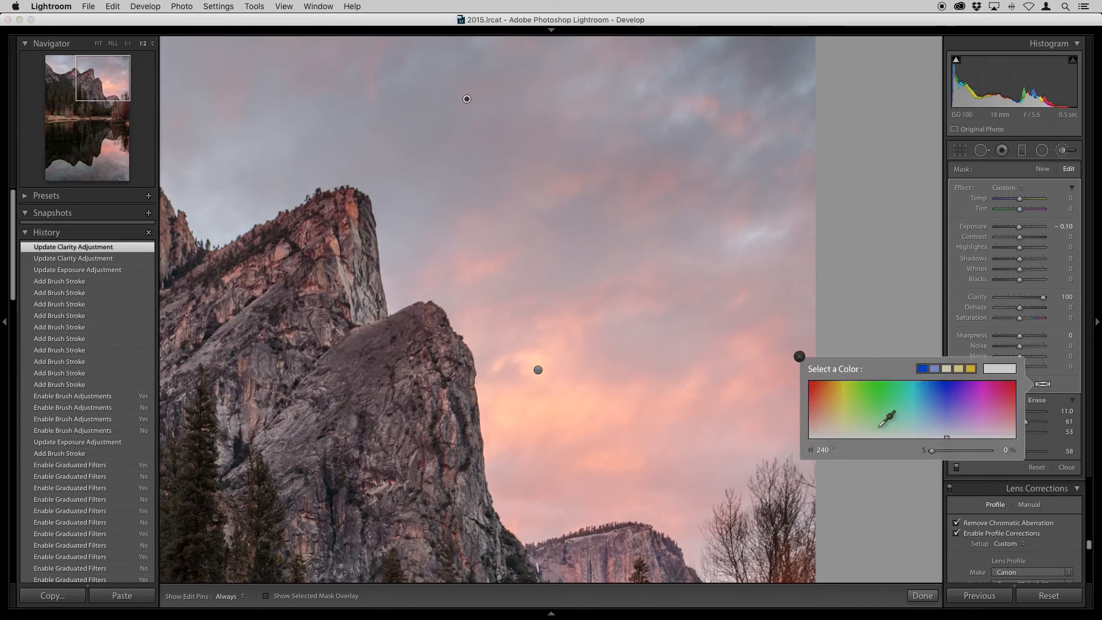
{"action": "left_click_drag", "start_coordinate": [824, 412], "coordinate": [801, 377]}
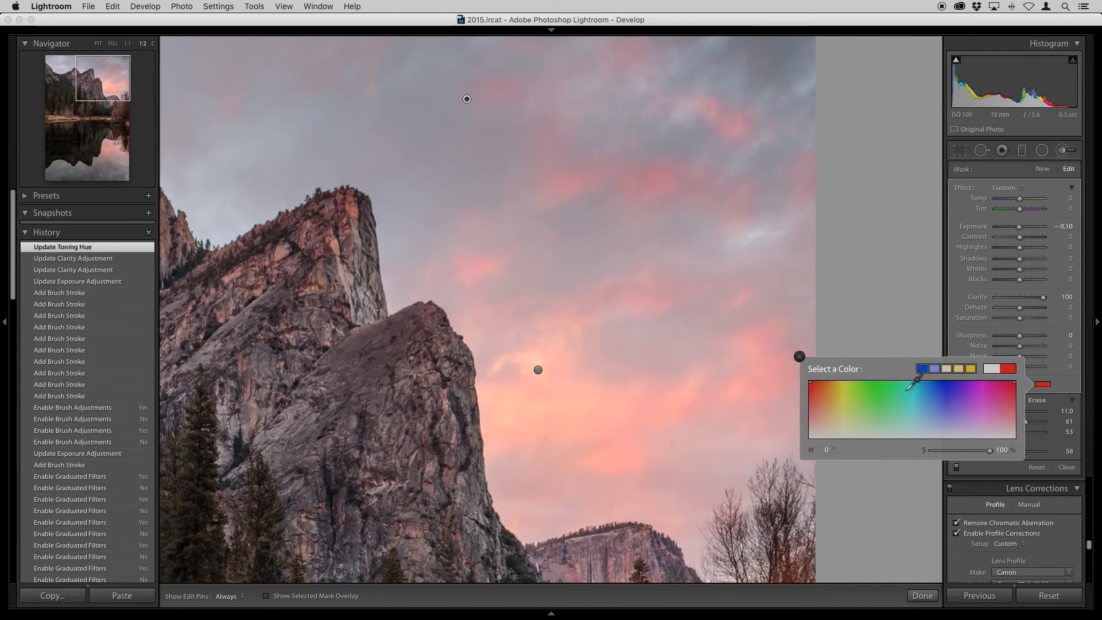
{"action": "left_click", "coordinate": [1023, 386]}
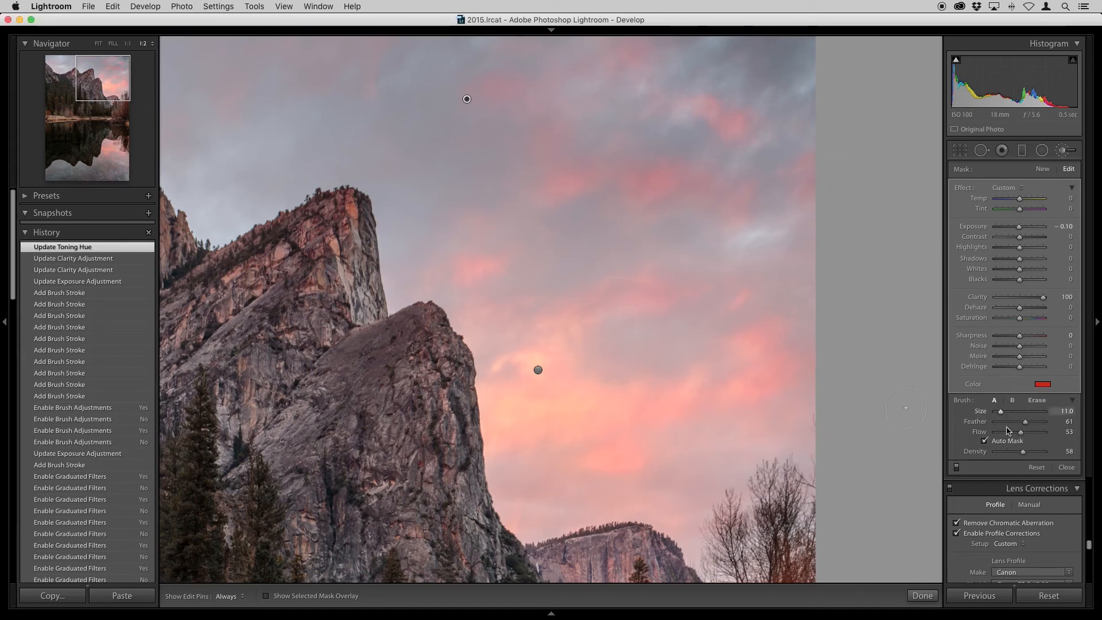
{"action": "left_click", "coordinate": [1043, 385]}
{"action": "left_click_drag", "start_coordinate": [1020, 385], "coordinate": [1015, 423]}
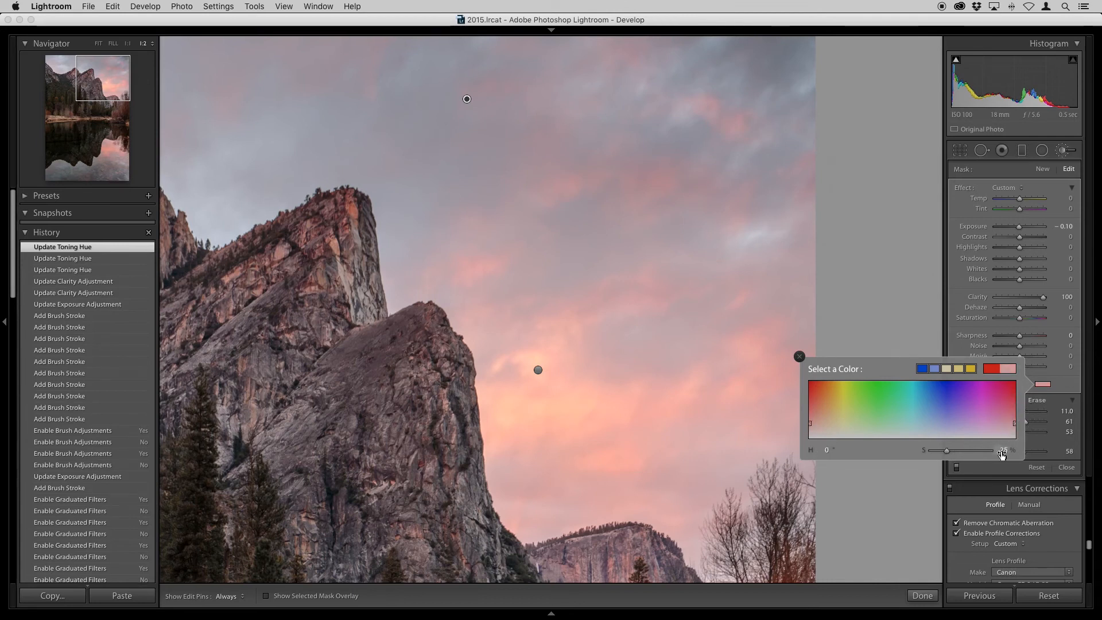
{"action": "left_click", "coordinate": [1031, 414]}
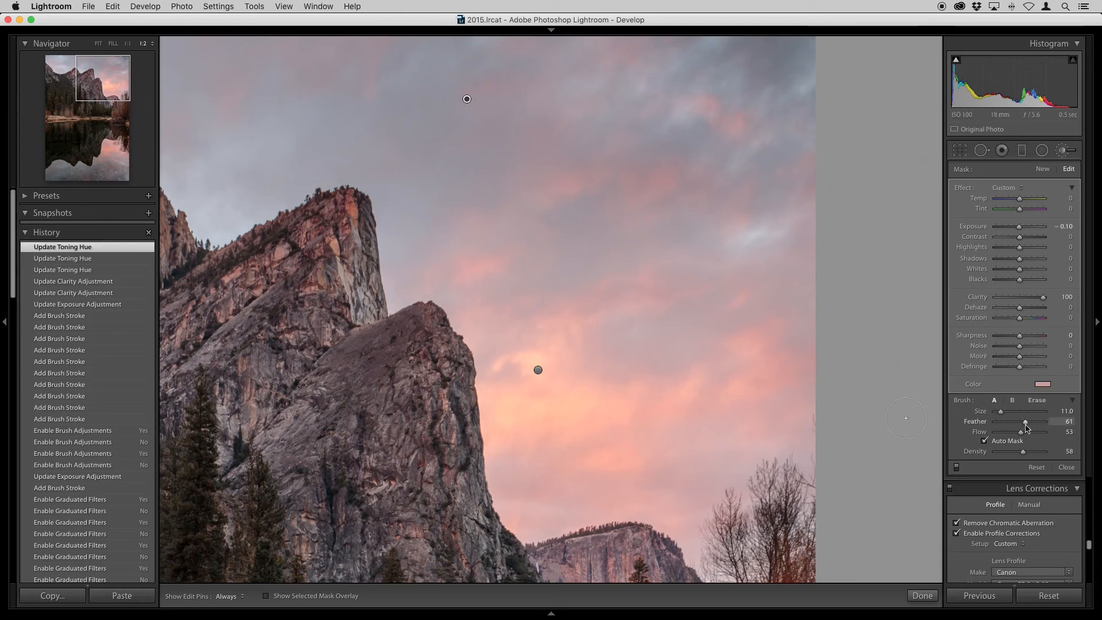
{"action": "left_click", "coordinate": [957, 469]}
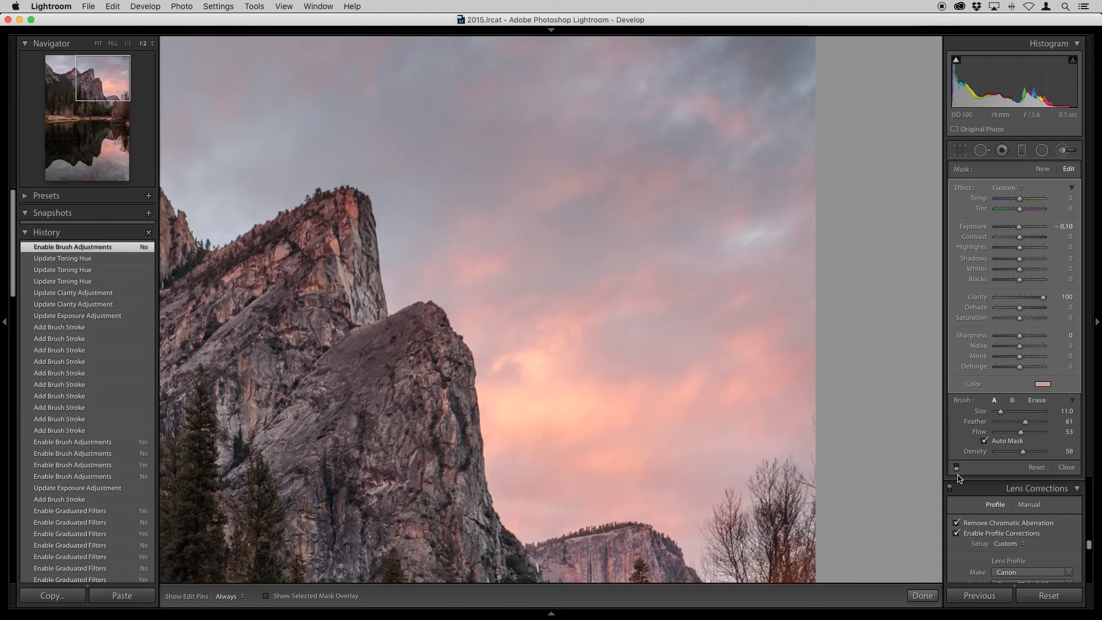
{"action": "left_click", "coordinate": [957, 468]}
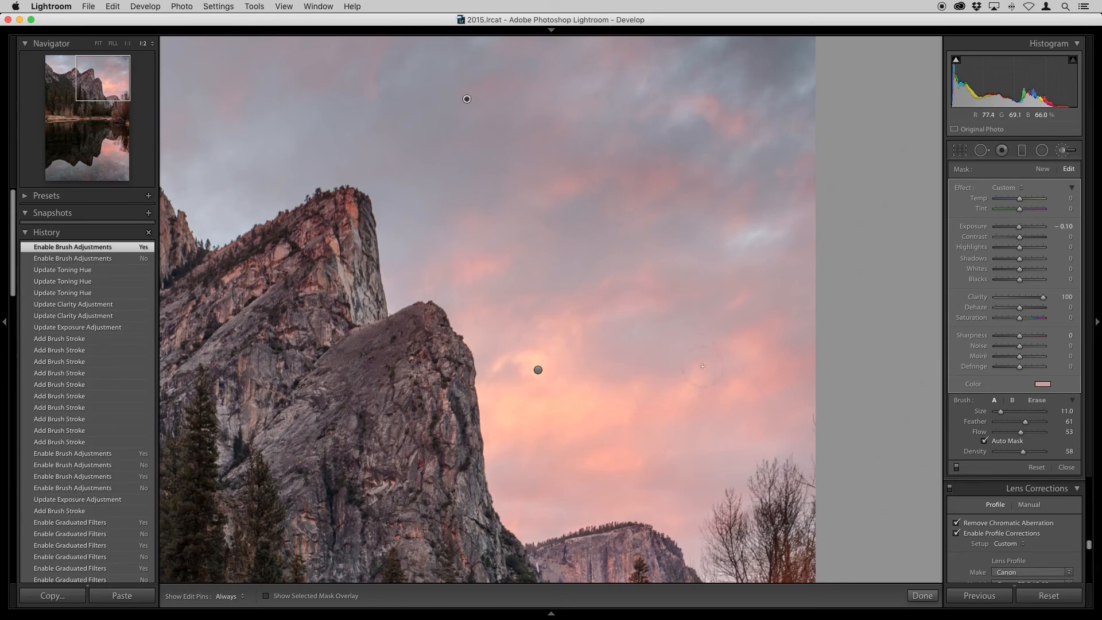
Extend the tinted brush mask over the clouds in the upper sky above the peaks and the far ridge
{"action": "left_click_drag", "start_coordinate": [387, 217], "coordinate": [702, 360]}
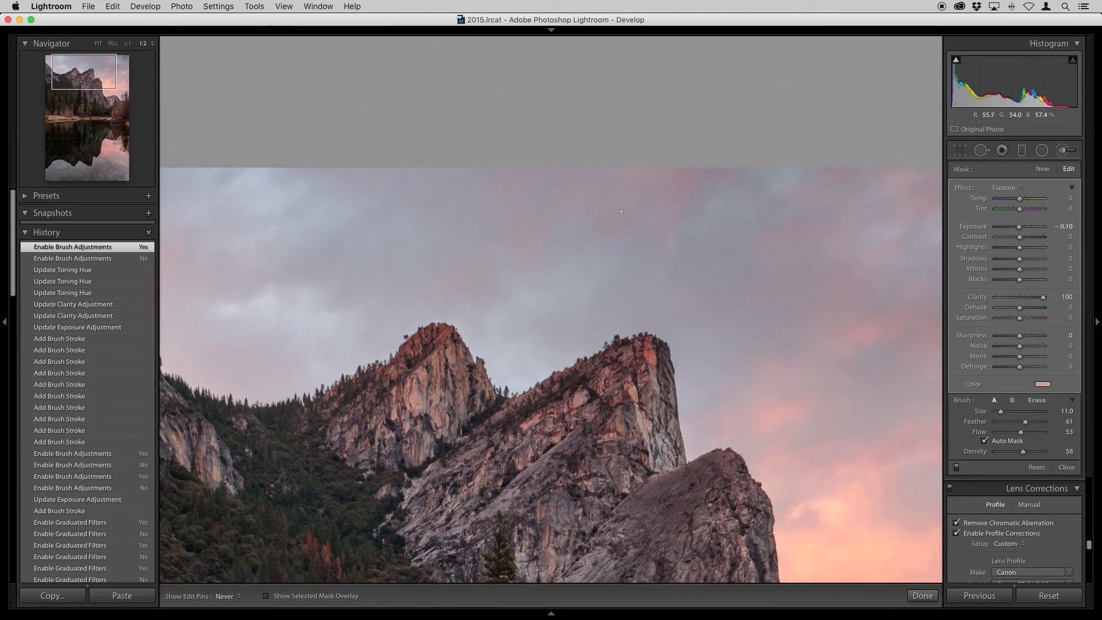
{"action": "left_click_drag", "start_coordinate": [597, 194], "coordinate": [591, 196]}
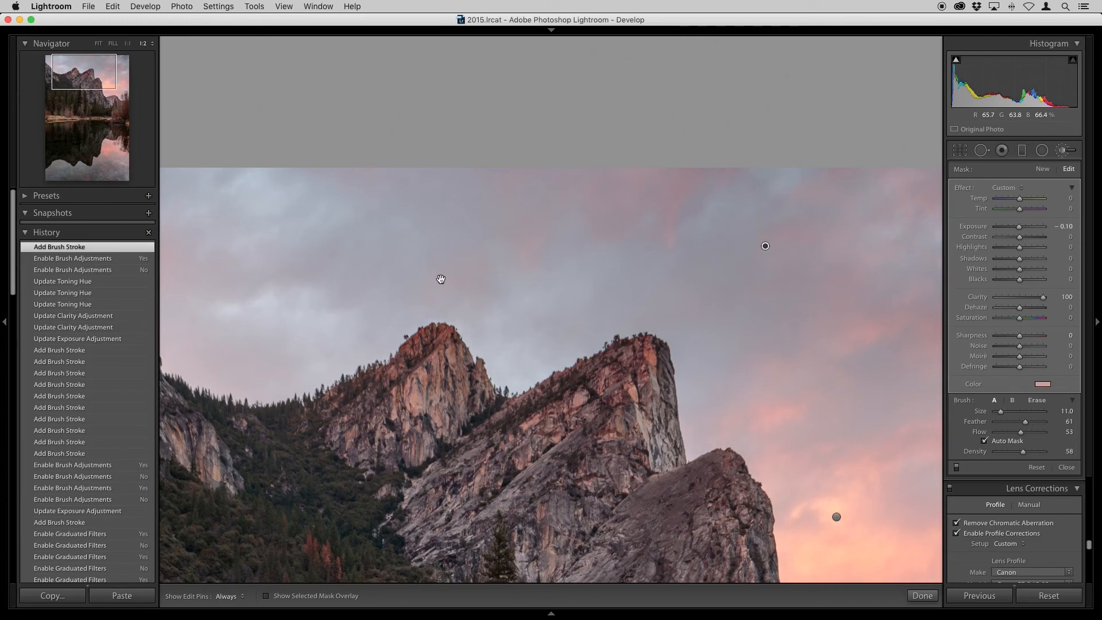
{"action": "left_click_drag", "start_coordinate": [440, 279], "coordinate": [638, 277]}
{"action": "left_click_drag", "start_coordinate": [722, 242], "coordinate": [663, 288]}
{"action": "left_click_drag", "start_coordinate": [463, 320], "coordinate": [316, 250]}
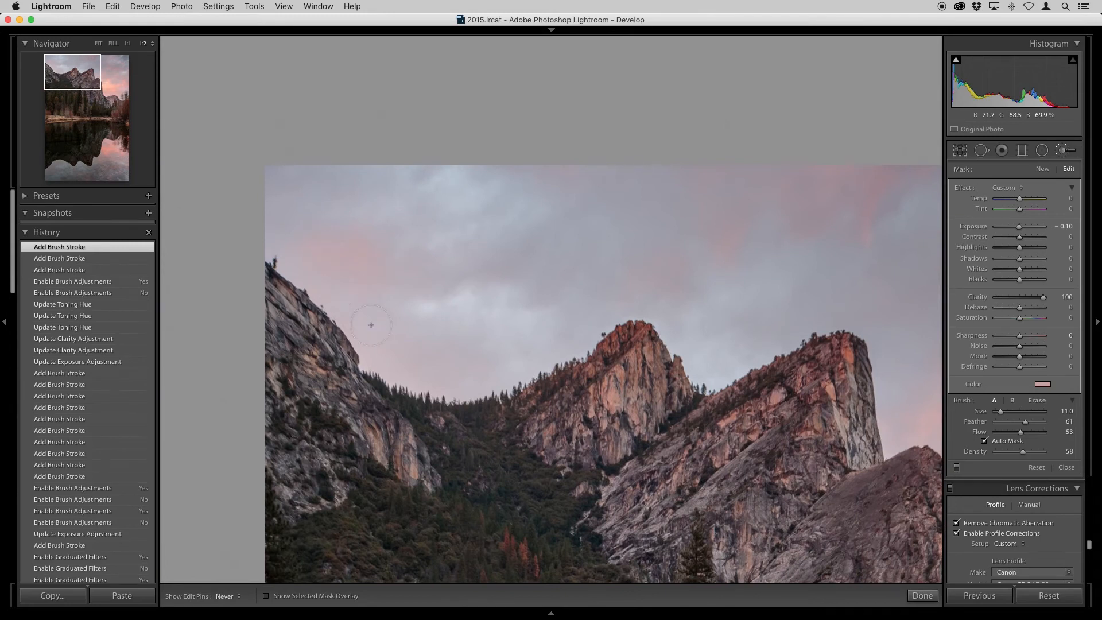
{"action": "left_click_drag", "start_coordinate": [404, 253], "coordinate": [617, 203]}
{"action": "left_click_drag", "start_coordinate": [550, 169], "coordinate": [816, 299]}
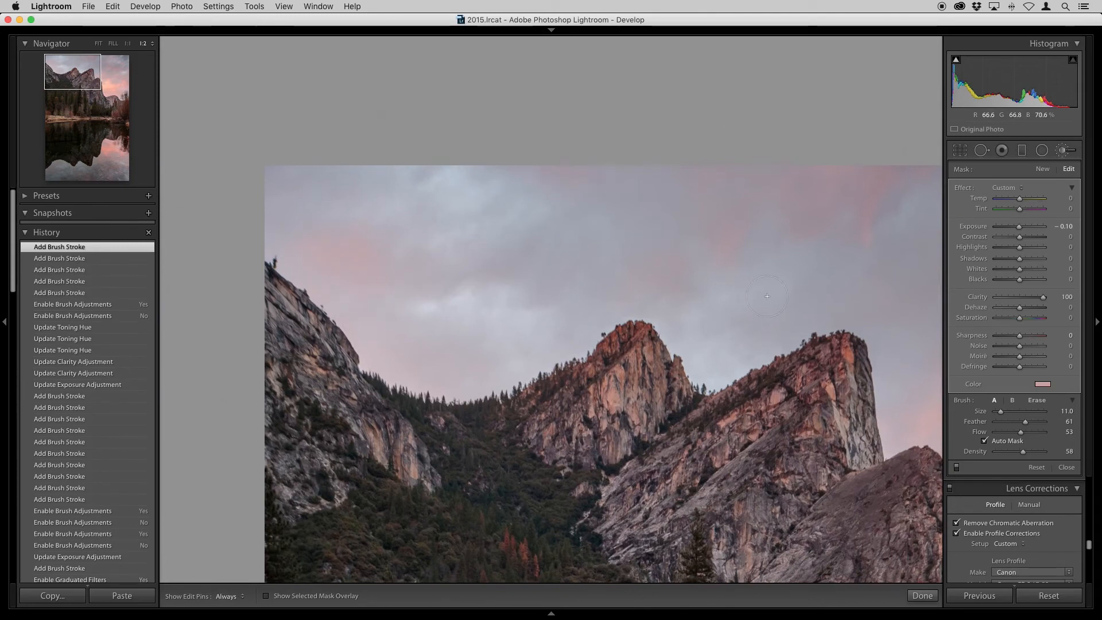
Set the sky brush mask's Exposure to 0 and compare the whole photo with the brush adjustments off and on
{"action": "left_click_drag", "start_coordinate": [832, 379], "coordinate": [468, 226]}
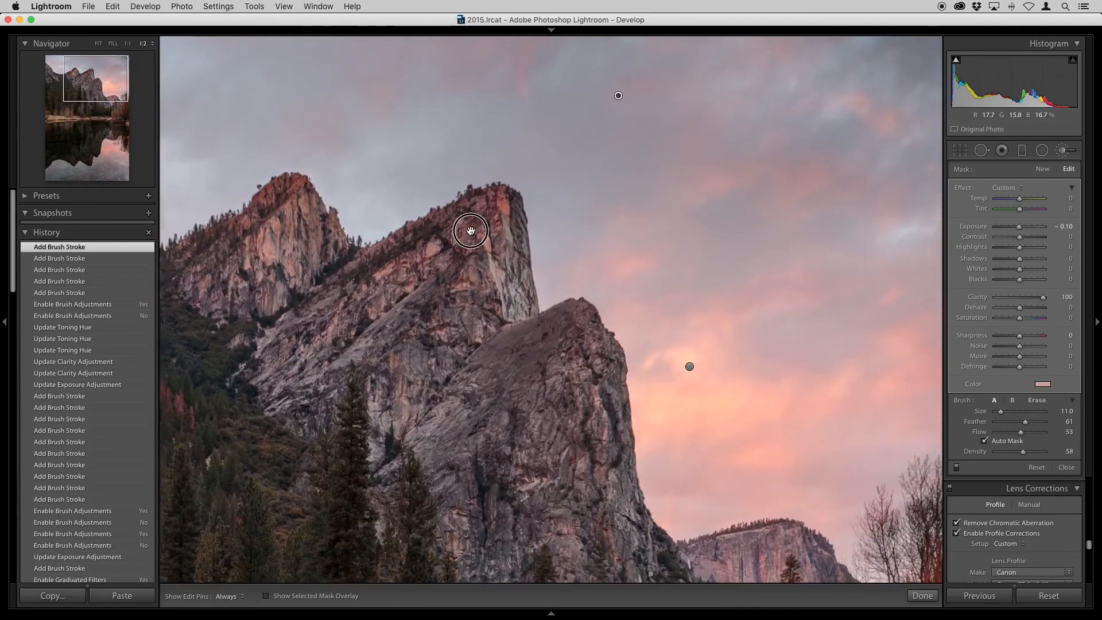
{"action": "left_click_drag", "start_coordinate": [691, 301], "coordinate": [551, 357]}
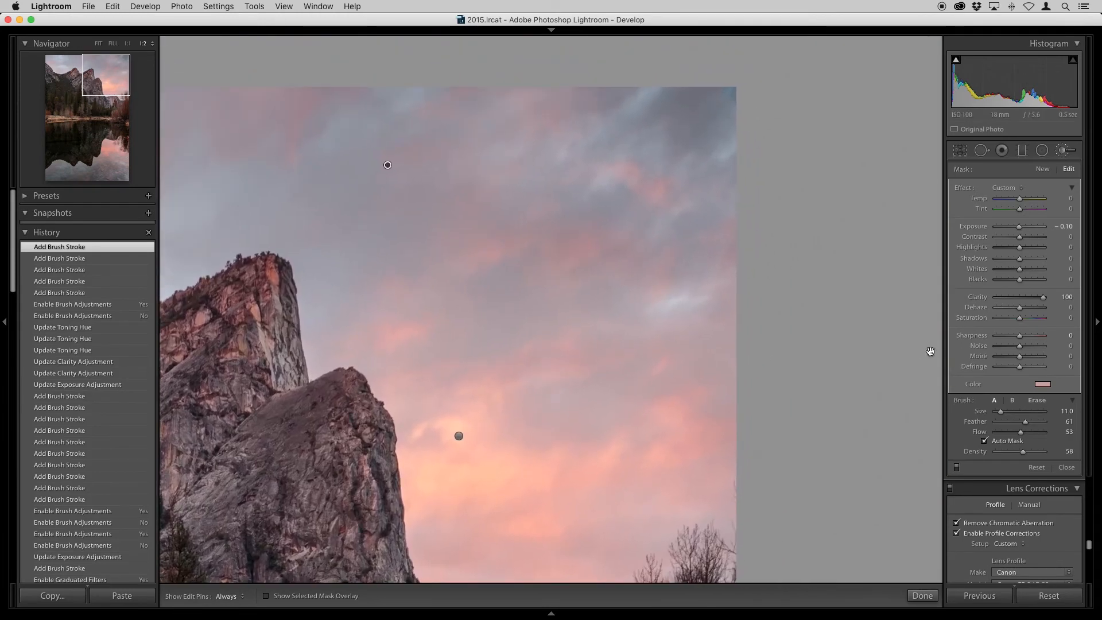
{"action": "left_click", "coordinate": [1064, 226]}
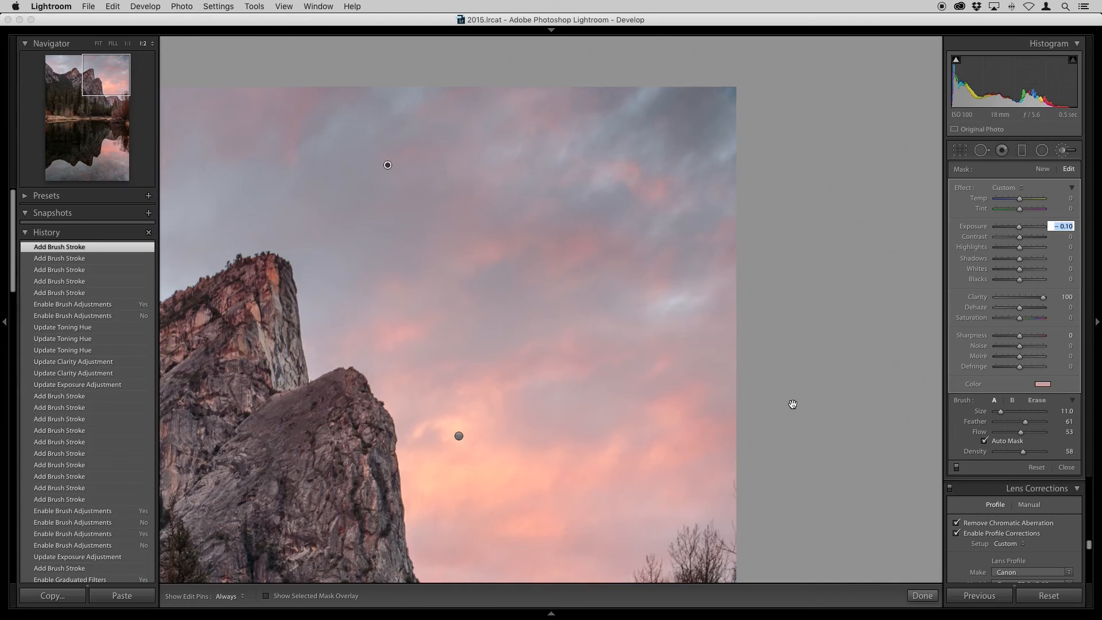
{"action": "type", "text": "0"}
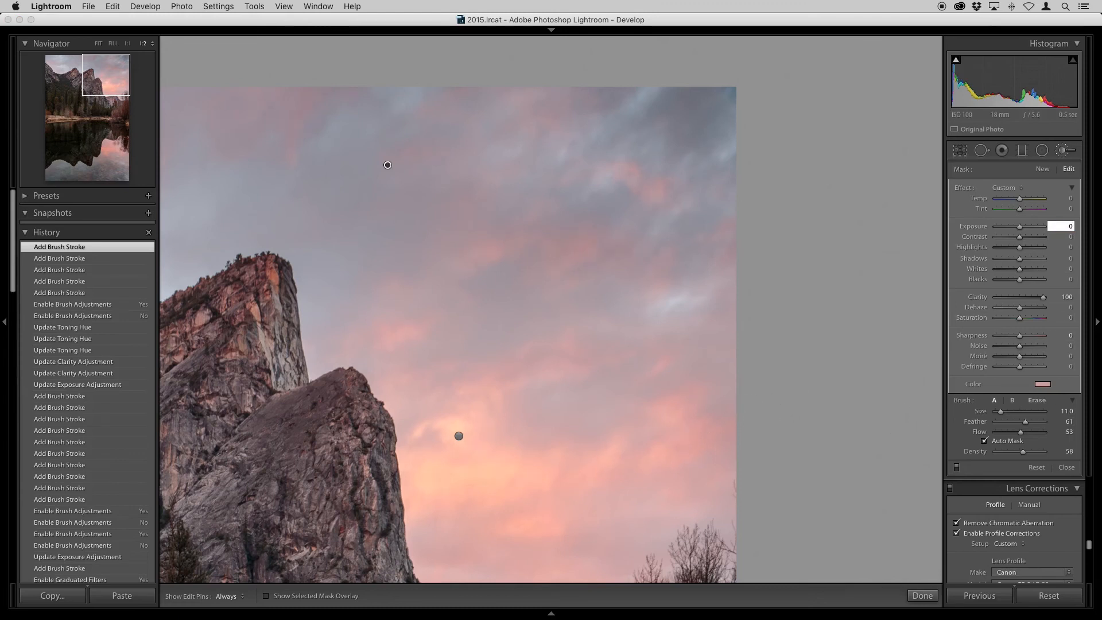
{"action": "key", "text": "Return"}
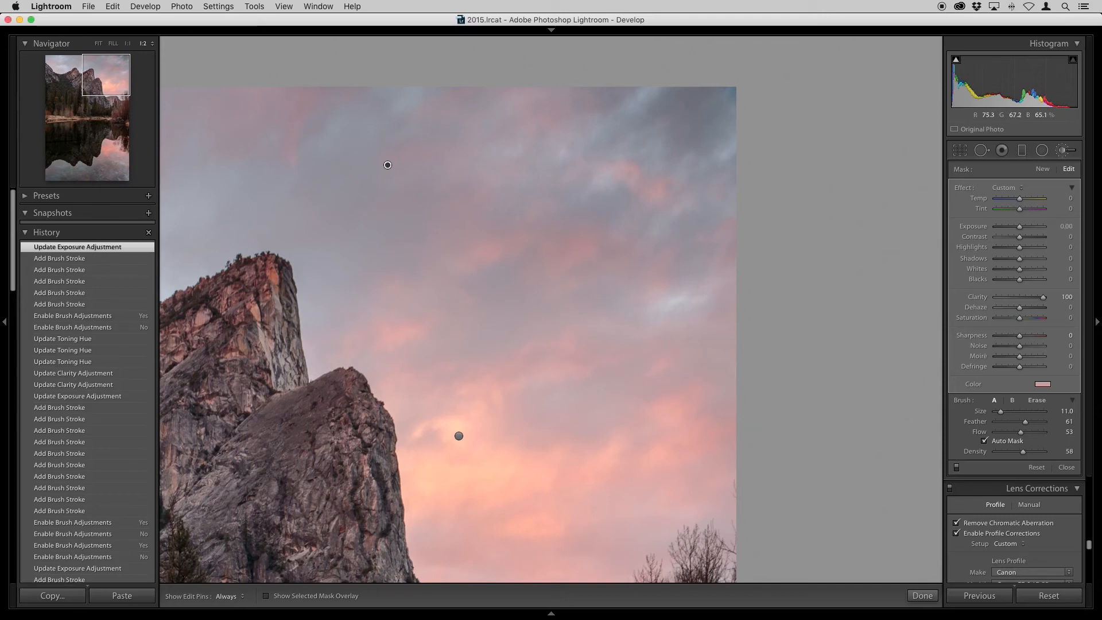
{"action": "key", "text": "z"}
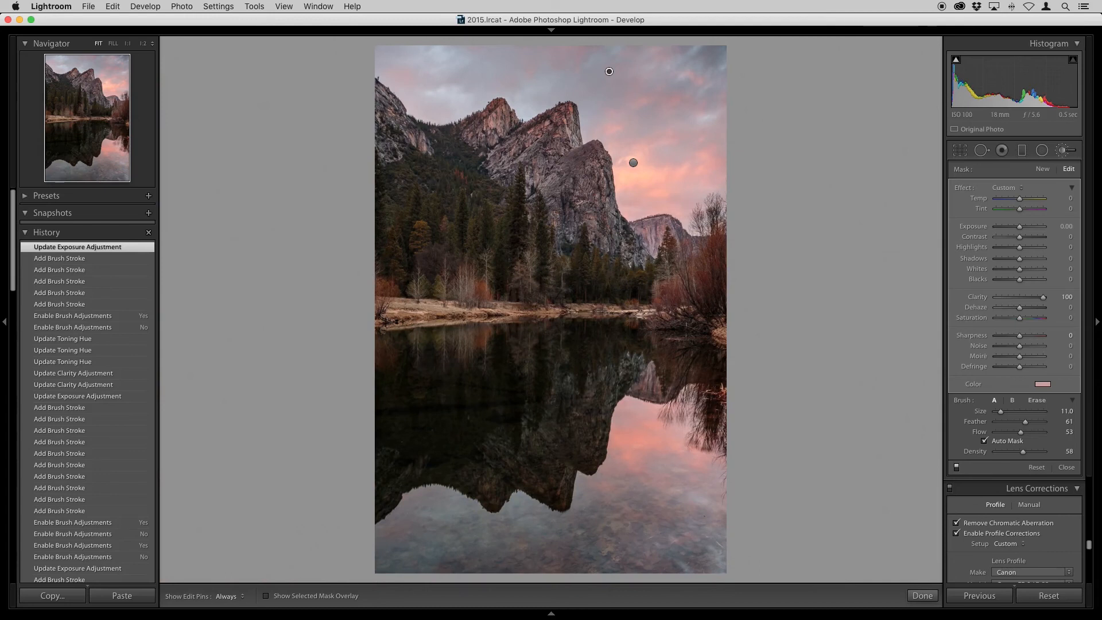
{"action": "left_click", "coordinate": [957, 466]}
{"action": "left_click", "coordinate": [956, 467]}
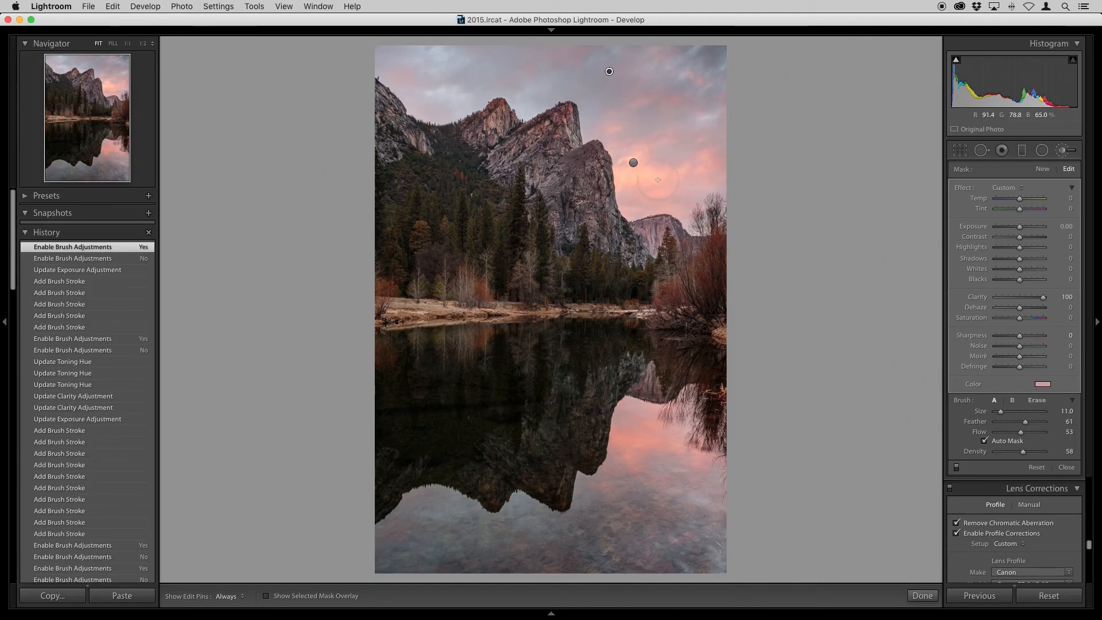
Paint the tinted mask over the pink clouds beside the peak with a smaller brush, size 9, and show the mask overlay
{"action": "left_click", "coordinate": [644, 182]}
{"action": "left_click_drag", "start_coordinate": [644, 182], "coordinate": [481, 279]}
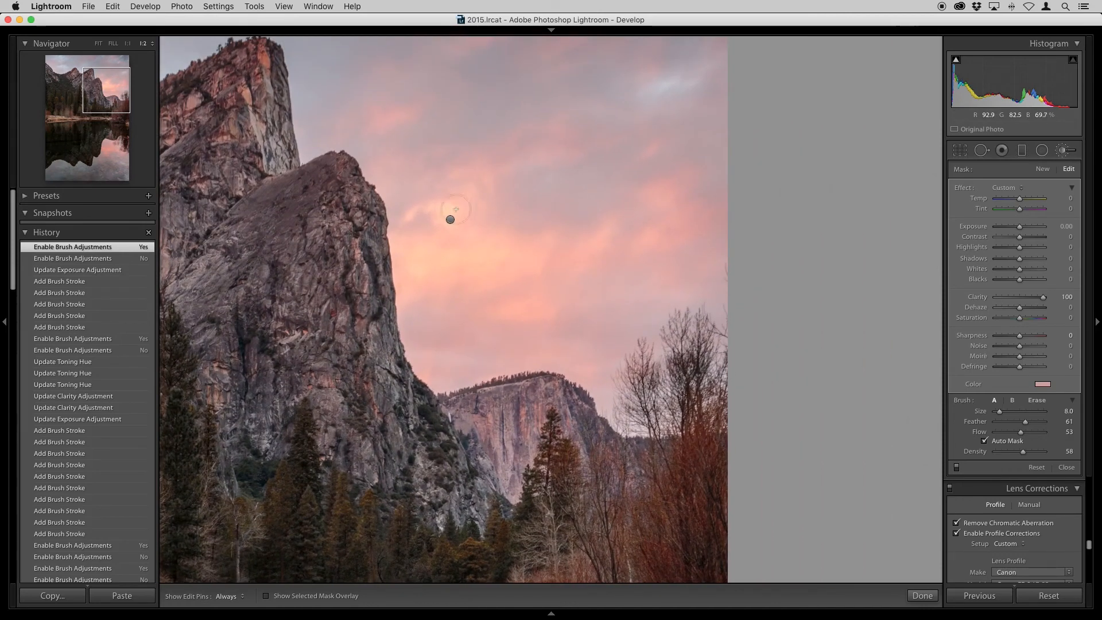
{"action": "key", "text": "bracketleft"}
{"action": "left_click", "coordinate": [670, 278]}
{"action": "left_click", "coordinate": [683, 296]}
{"action": "key", "text": "h"}
{"action": "key", "text": "o"}
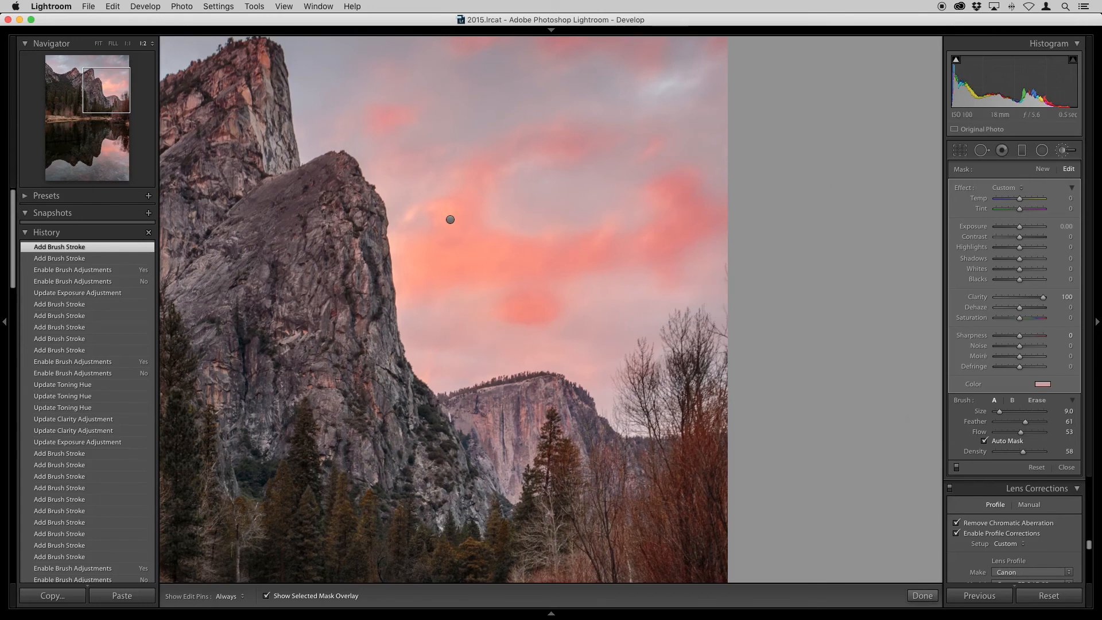
Turn off Auto Mask and extend the sky brush mask over the glowing clouds and pink streaks beside and above the peak
{"action": "left_click", "coordinate": [985, 441]}
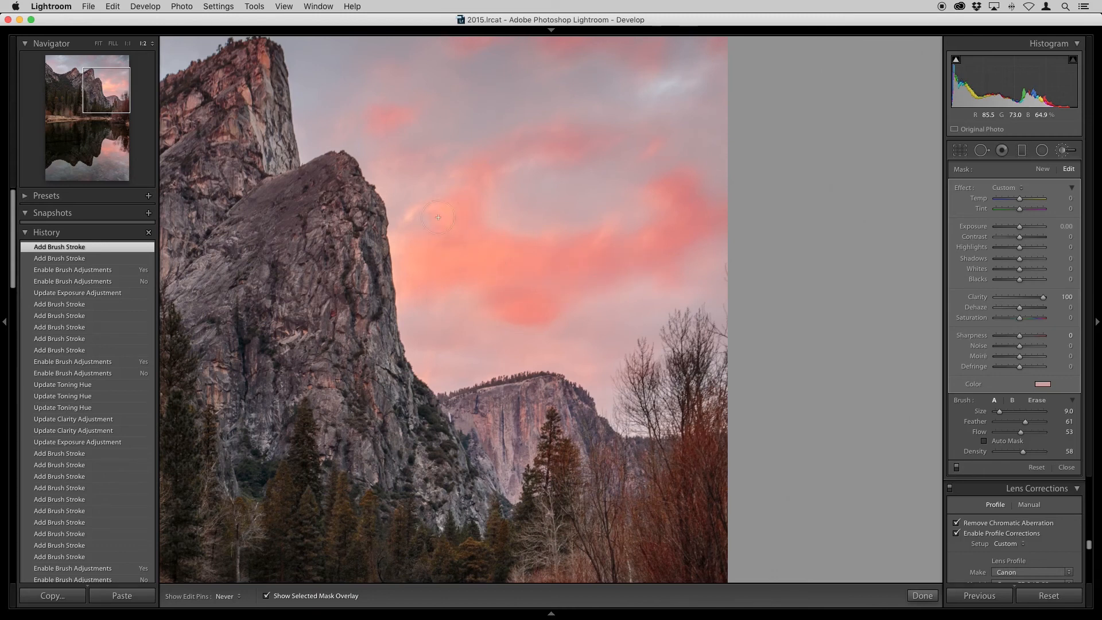
{"action": "left_click_drag", "start_coordinate": [451, 205], "coordinate": [540, 155]}
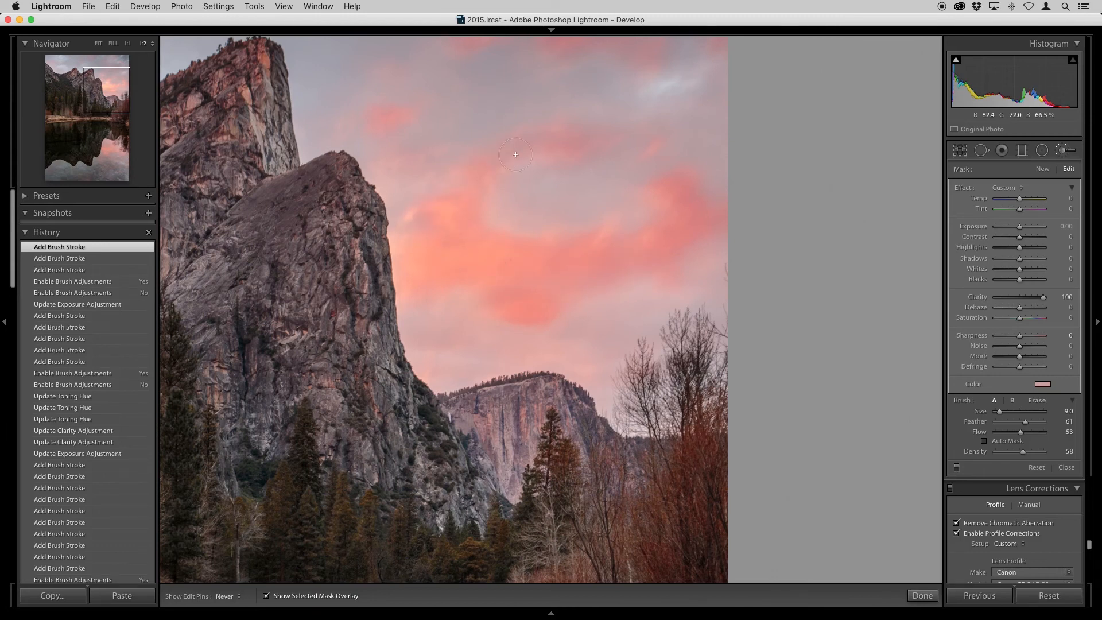
{"action": "mouse_move", "coordinate": [606, 150]}
{"action": "left_mouse_down"}
{"action": "mouse_move", "coordinate": [499, 169]}
{"action": "mouse_move", "coordinate": [527, 224]}
{"action": "mouse_move", "coordinate": [542, 395]}
{"action": "left_mouse_up"}
{"action": "key", "text": "h"}
{"action": "left_click_drag", "start_coordinate": [464, 251], "coordinate": [580, 254]}
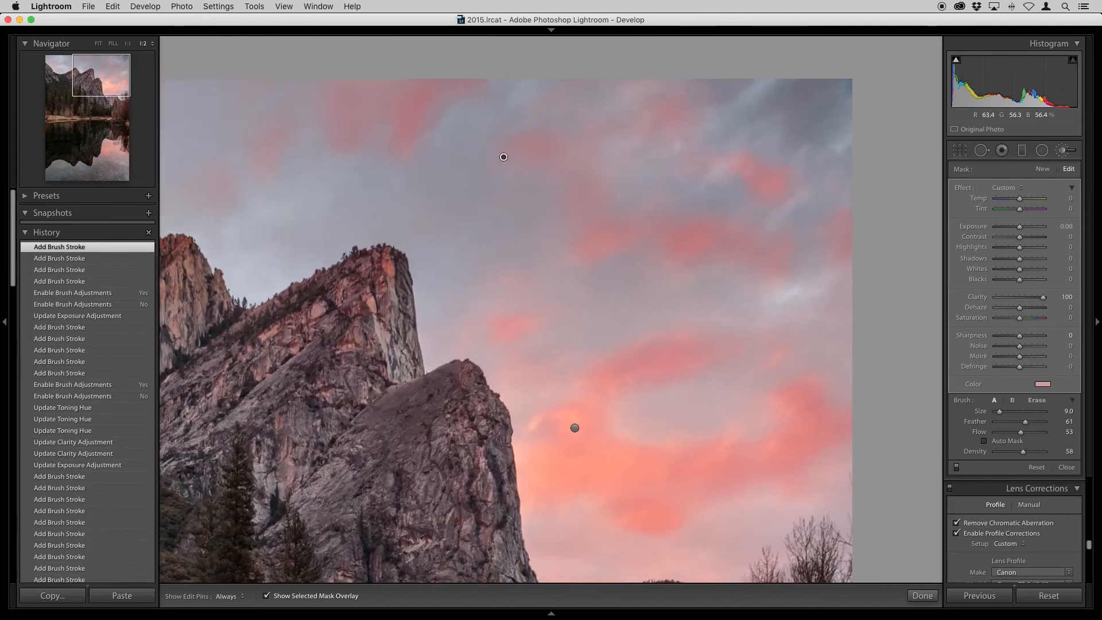
{"action": "key", "text": "h"}
{"action": "left_click_drag", "start_coordinate": [580, 254], "coordinate": [686, 245]}
{"action": "left_click_drag", "start_coordinate": [784, 261], "coordinate": [689, 275]}
{"action": "key", "text": "h"}
Extend the sky brush mask over the faint pink cloud patches in the upper sky above the far peaks
{"action": "mouse_move", "coordinate": [465, 337]}
{"action": "left_mouse_down"}
{"action": "mouse_move", "coordinate": [479, 330]}
{"action": "mouse_move", "coordinate": [466, 335]}
{"action": "left_mouse_up"}
{"action": "left_click_drag", "start_coordinate": [460, 276], "coordinate": [484, 388]}
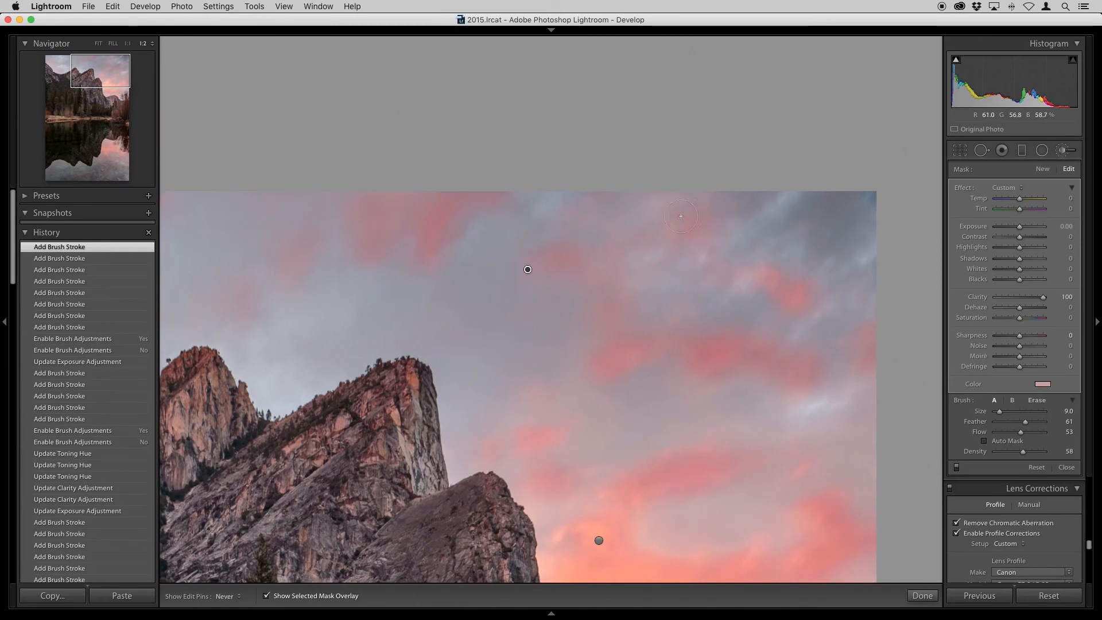
{"action": "mouse_move", "coordinate": [251, 301]}
{"action": "left_mouse_down"}
{"action": "mouse_move", "coordinate": [562, 320]}
{"action": "mouse_move", "coordinate": [634, 273]}
{"action": "mouse_move", "coordinate": [623, 272]}
{"action": "left_mouse_up"}
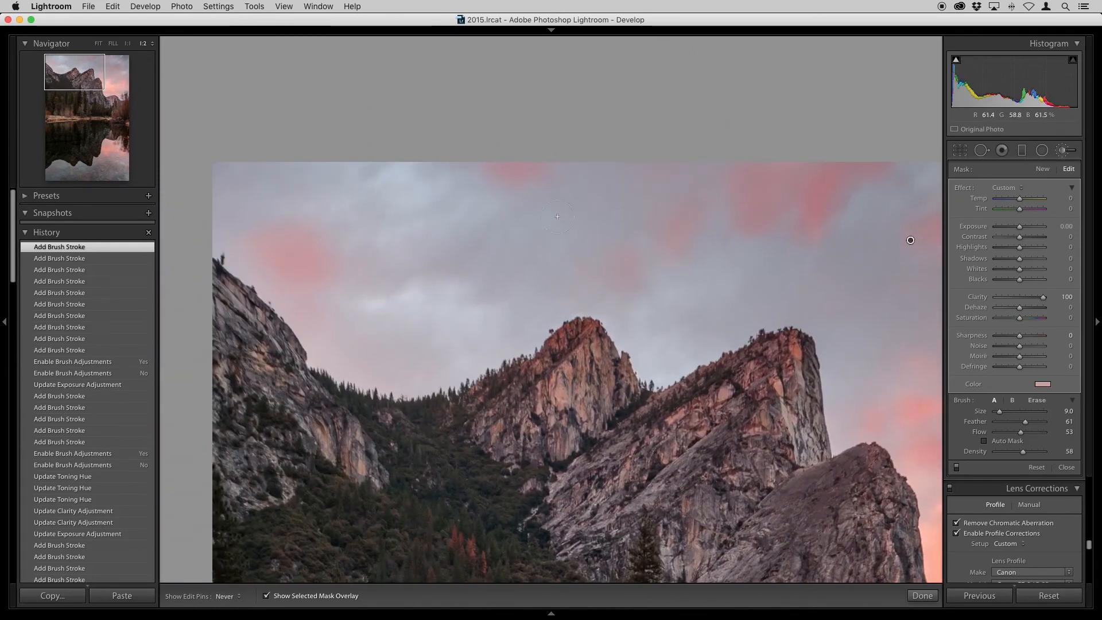
{"action": "left_click_drag", "start_coordinate": [315, 282], "coordinate": [287, 239]}
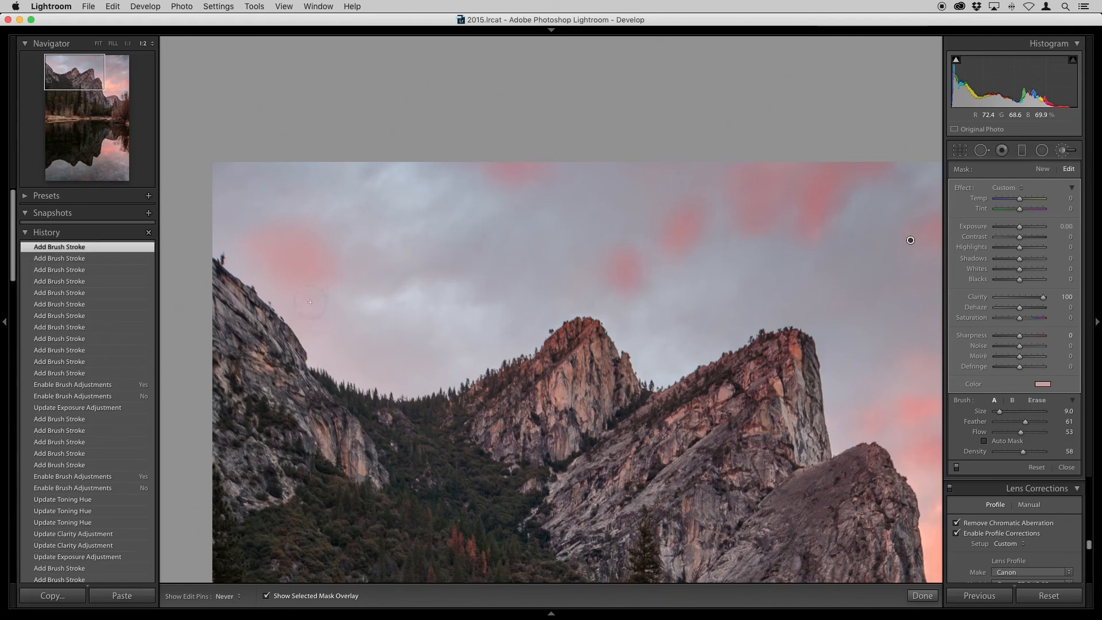
{"action": "left_click_drag", "start_coordinate": [910, 240], "coordinate": [446, 67]}
Hide the mask overlay and compare the sky with the brush adjustments off and on
{"action": "key", "text": "o"}
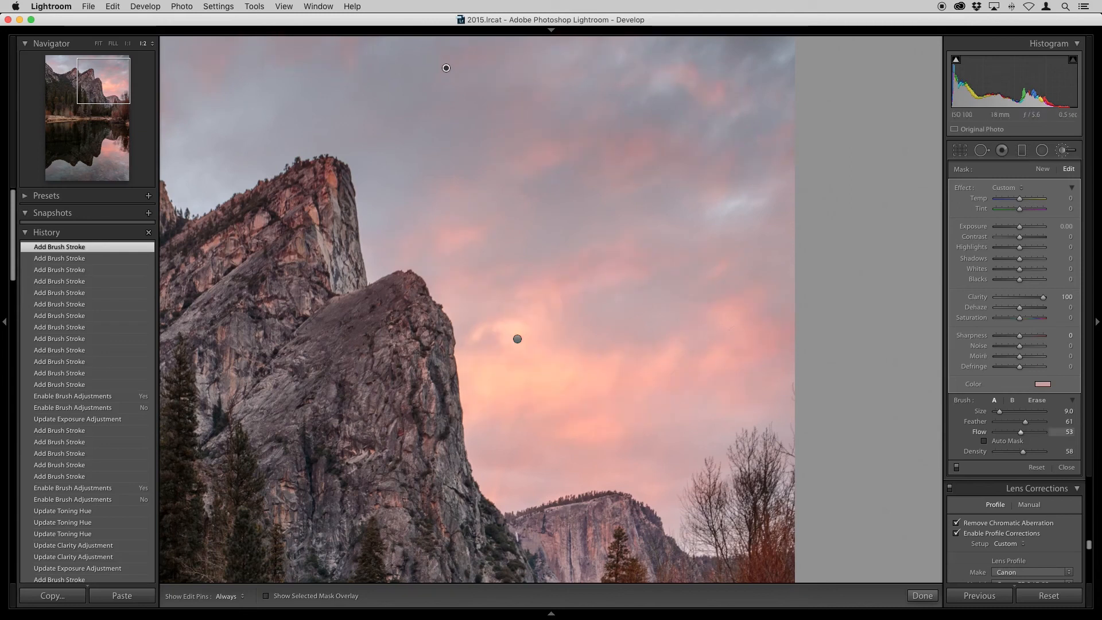
{"action": "left_click", "coordinate": [956, 468]}
{"action": "left_click", "coordinate": [957, 467]}
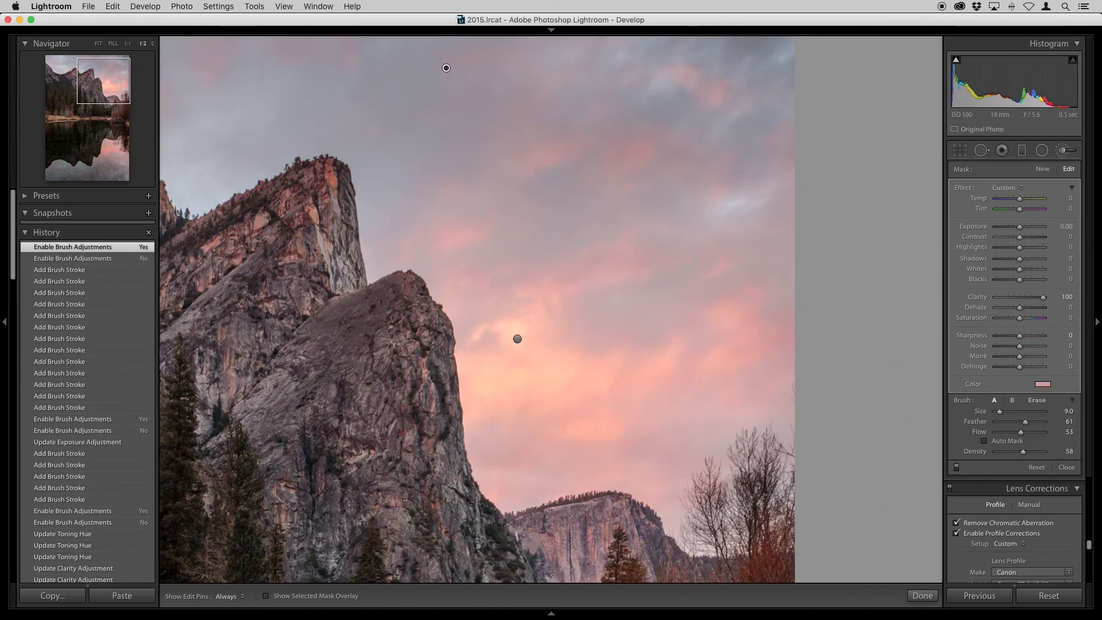
Try a higher Saturation on the sky brush mask and reset it to 0
{"action": "left_click_drag", "start_coordinate": [1022, 319], "coordinate": [1044, 318]}
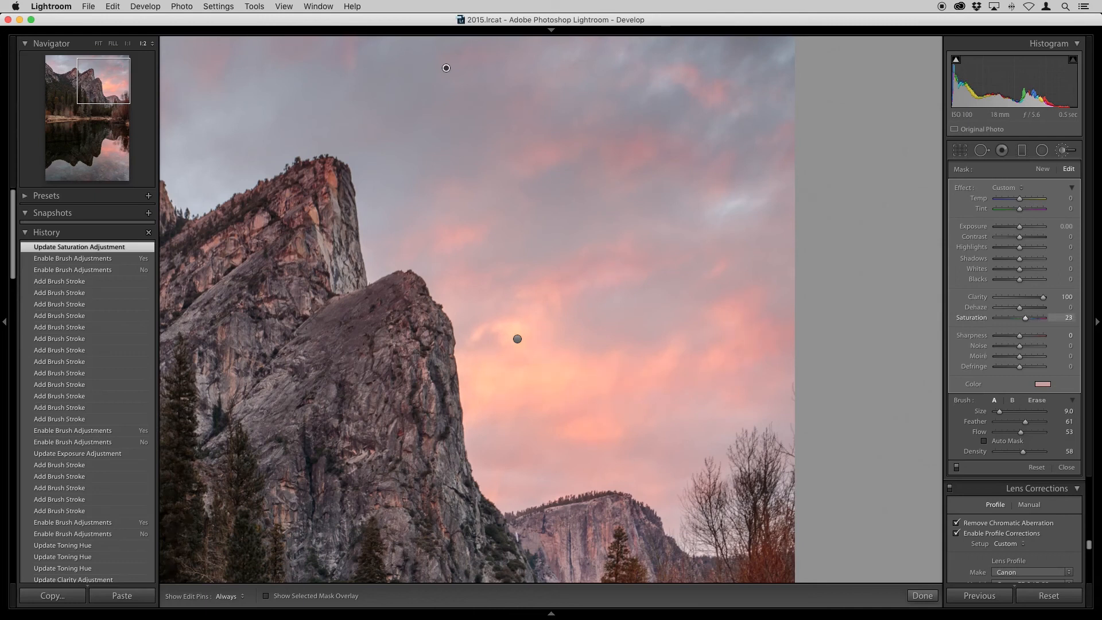
{"action": "left_click_drag", "start_coordinate": [1016, 318], "coordinate": [1021, 318]}
{"action": "left_click", "coordinate": [1066, 318]}
{"action": "type", "text": "0"}
{"action": "key", "text": "Return"}
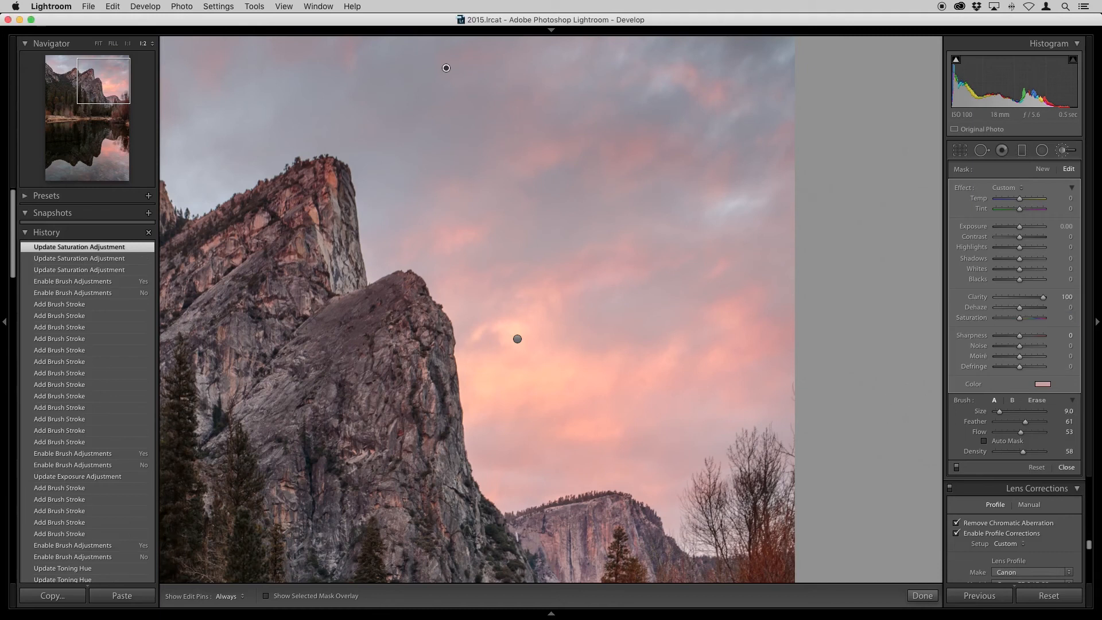
Start a new adjustment brush for the lake reflection and give it a pale pink color tint
{"action": "key", "text": "k"}
{"action": "key", "text": "z"}
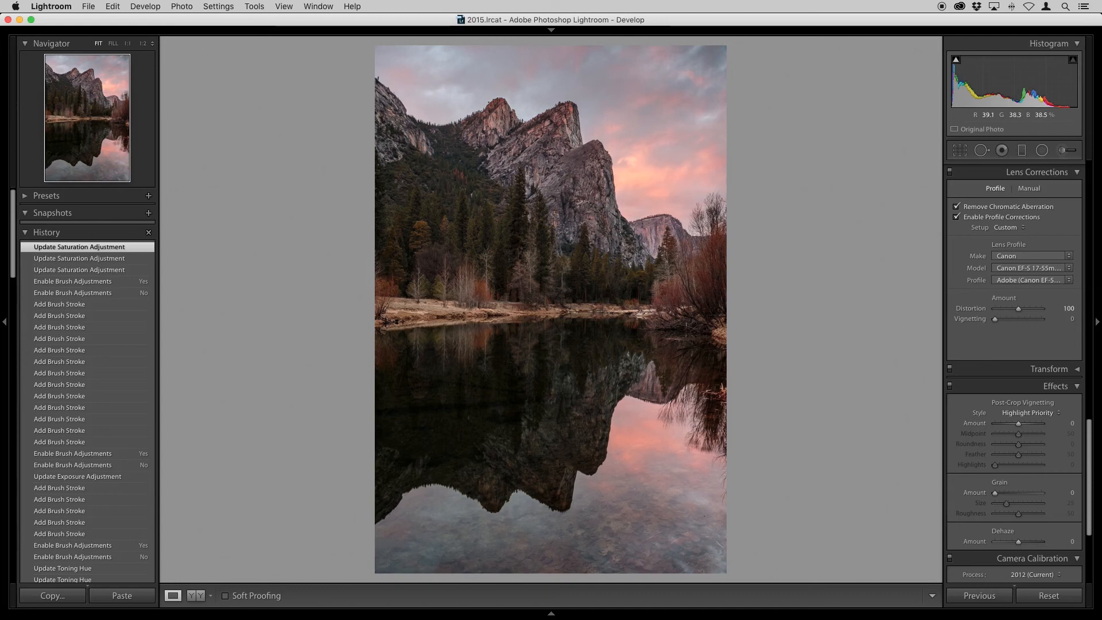
{"action": "left_click", "coordinate": [434, 546]}
{"action": "left_click_drag", "start_coordinate": [434, 547], "coordinate": [447, 398]}
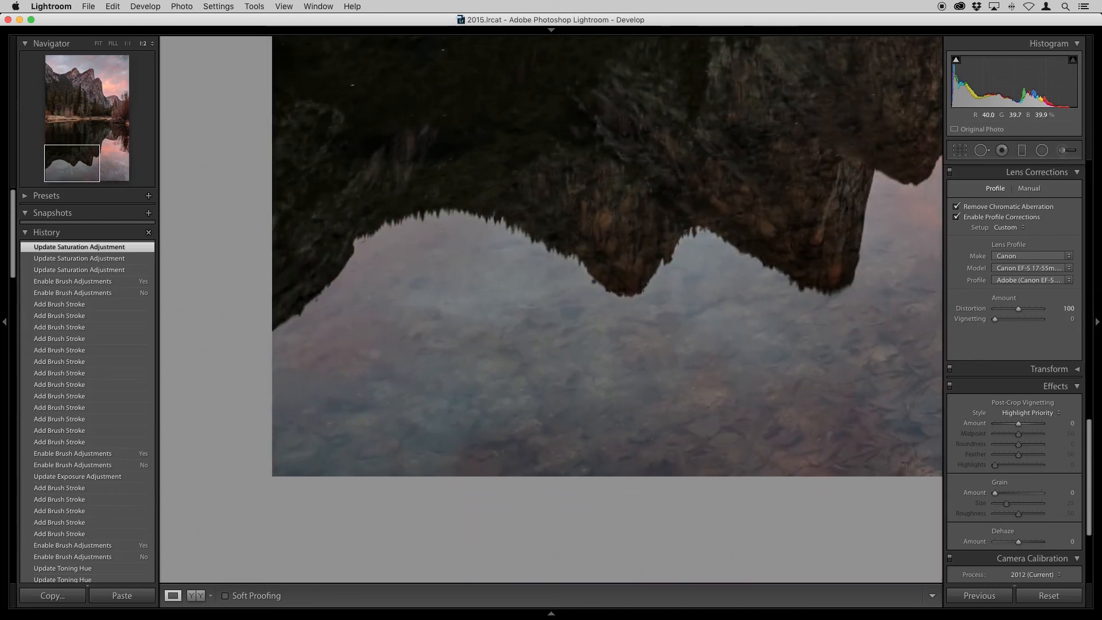
{"action": "left_click", "coordinate": [1065, 150]}
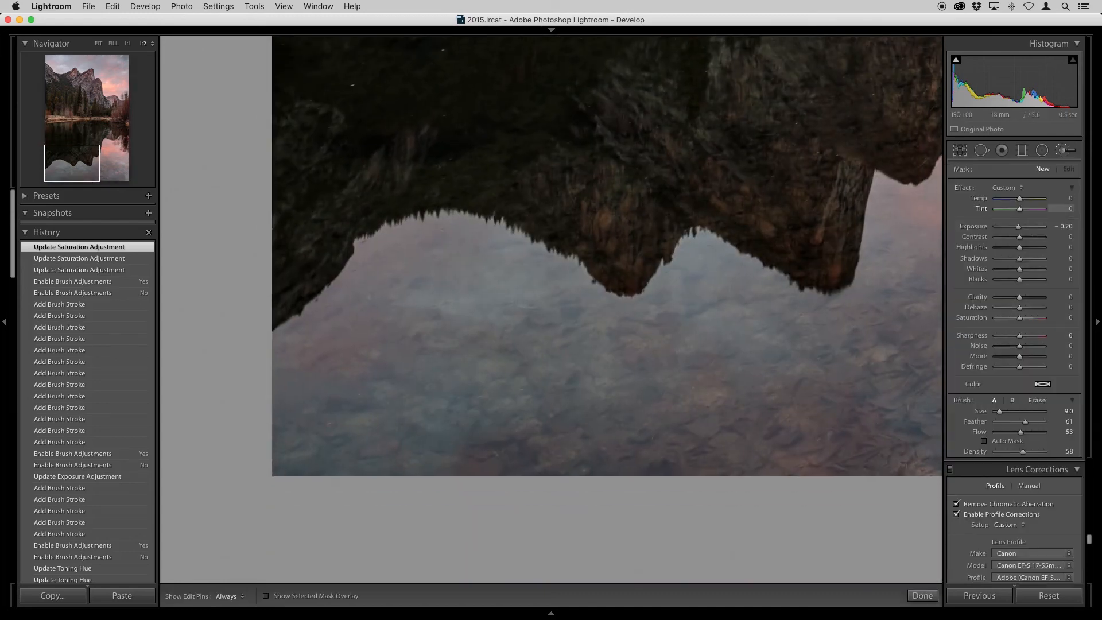
{"action": "left_click", "coordinate": [1043, 384]}
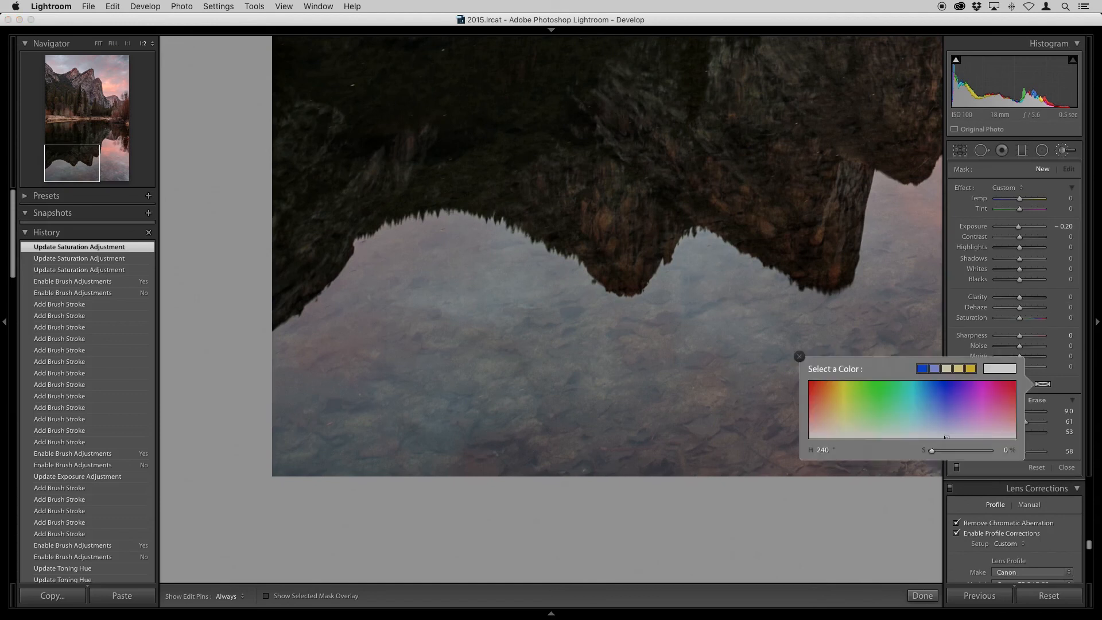
{"action": "left_click_drag", "start_coordinate": [1013, 419], "coordinate": [1015, 423]}
{"action": "left_click", "coordinate": [799, 356]}
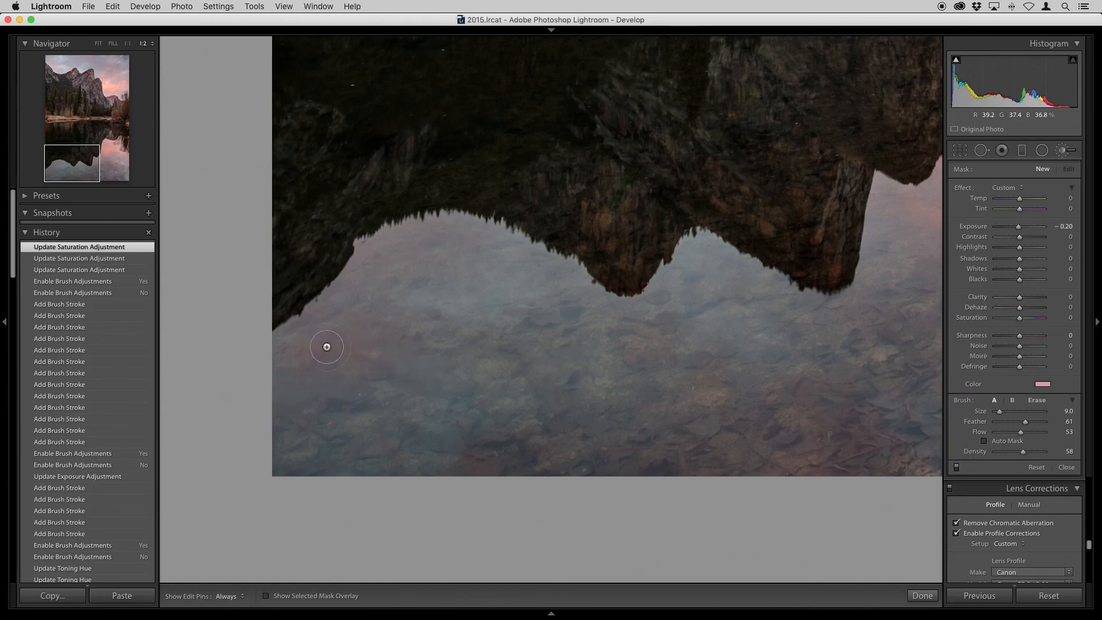
Paint the pink tint over the reddish cloud reflections in the lower-left water and along the photo's bottom edge
{"action": "key", "text": "h"}
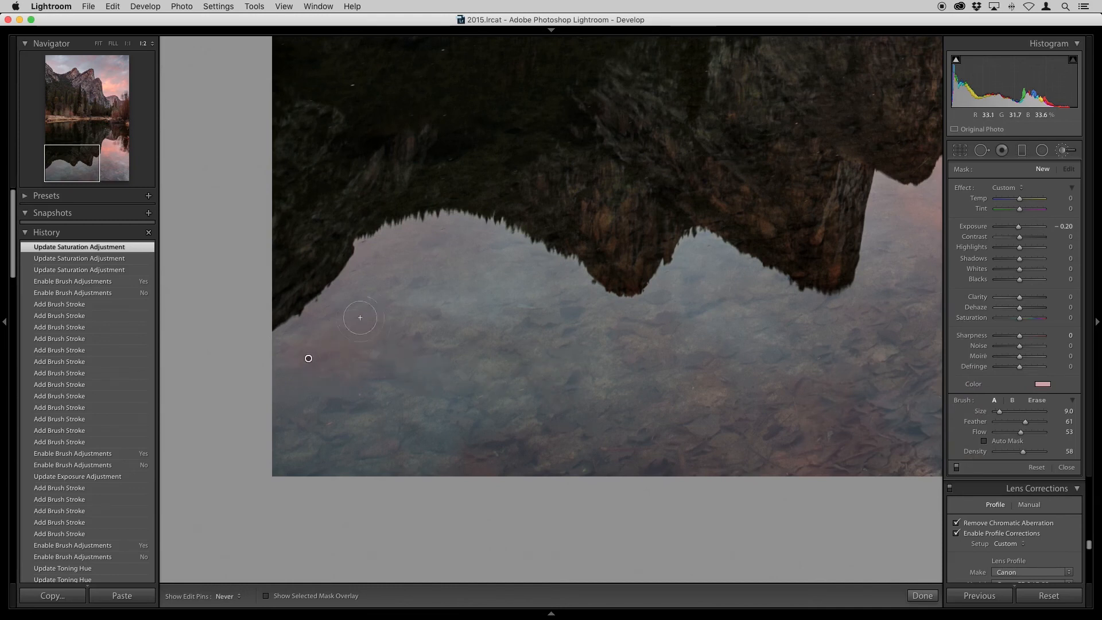
{"action": "left_click_drag", "start_coordinate": [334, 362], "coordinate": [360, 334]}
{"action": "key", "text": "h"}
{"action": "left_click_drag", "start_coordinate": [485, 453], "coordinate": [484, 474]}
{"action": "left_click_drag", "start_coordinate": [394, 448], "coordinate": [390, 453]}
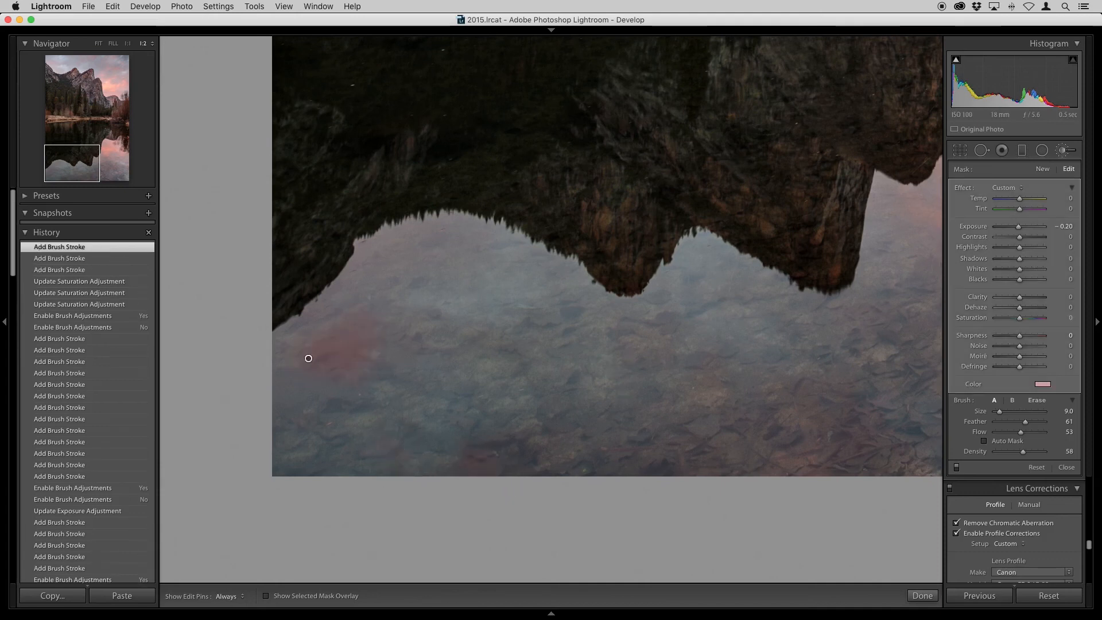
Set the water reflection brush mask's Exposure to 0
{"action": "left_click", "coordinate": [1063, 226]}
{"action": "type", "text": "0"}
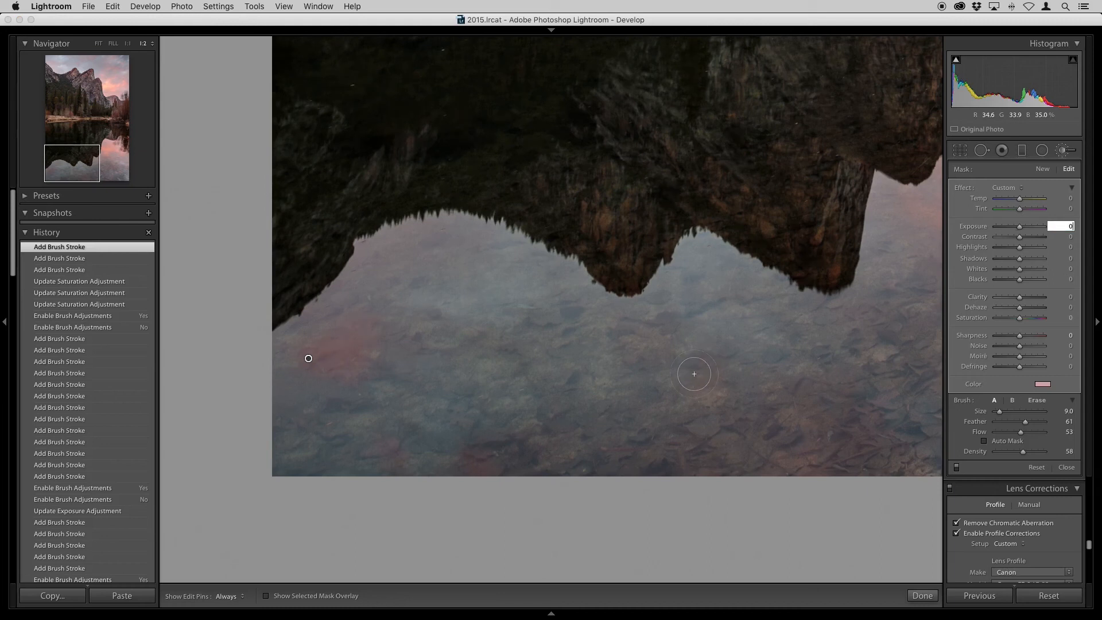
{"action": "key", "text": "Return"}
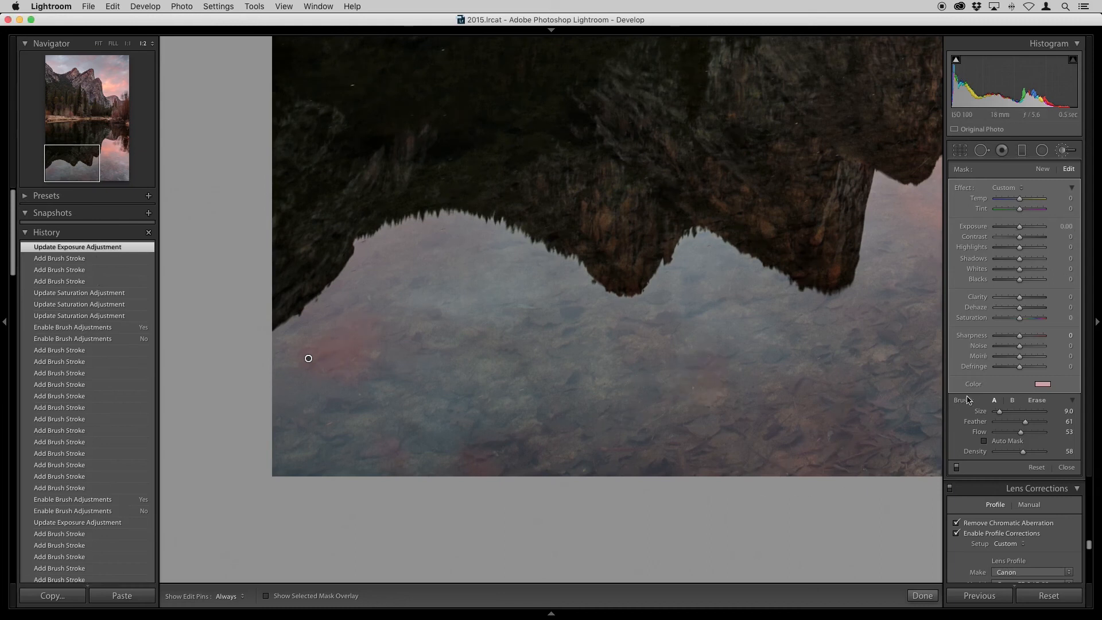
Extend the pink-tinted mask over the cloud reflections across the middle and right side of the water
{"action": "left_click_drag", "start_coordinate": [737, 423], "coordinate": [597, 418]}
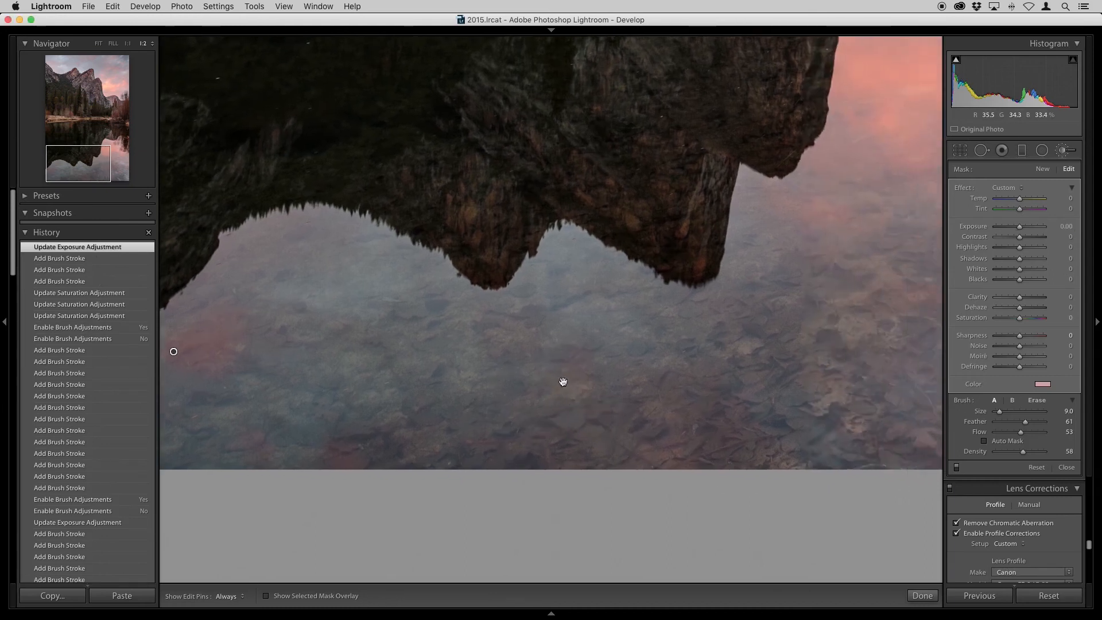
{"action": "left_click_drag", "start_coordinate": [604, 375], "coordinate": [533, 350]}
{"action": "mouse_move", "coordinate": [436, 314]}
{"action": "left_mouse_down"}
{"action": "mouse_move", "coordinate": [504, 339]}
{"action": "mouse_move", "coordinate": [495, 355]}
{"action": "mouse_move", "coordinate": [572, 377]}
{"action": "mouse_move", "coordinate": [598, 410]}
{"action": "left_mouse_up"}
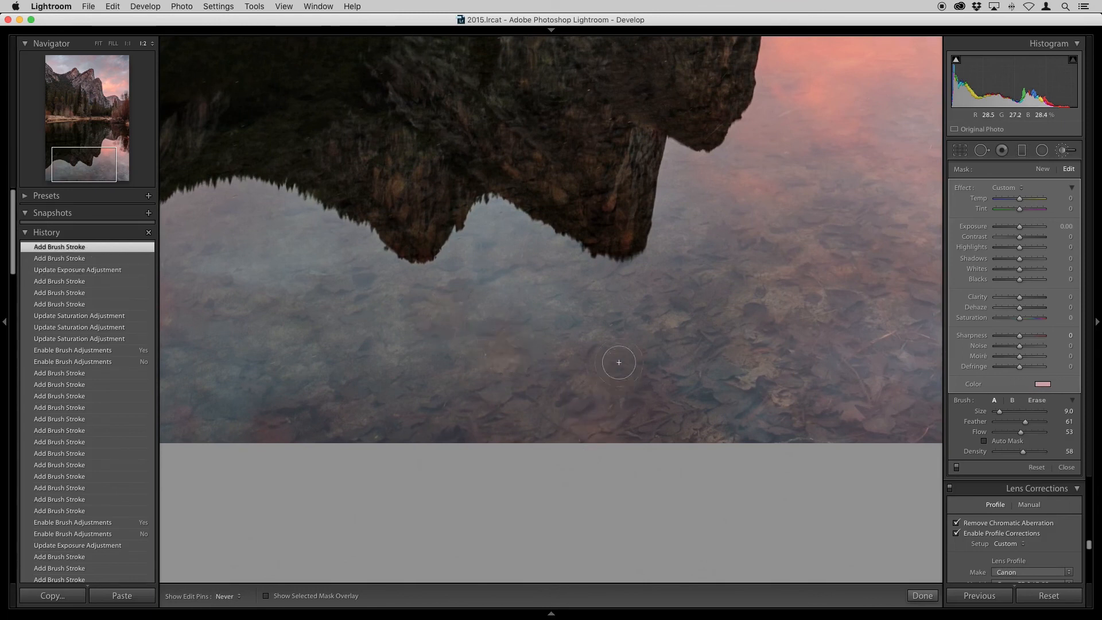
{"action": "left_click_drag", "start_coordinate": [812, 383], "coordinate": [544, 320]}
{"action": "left_click_drag", "start_coordinate": [671, 291], "coordinate": [639, 362]}
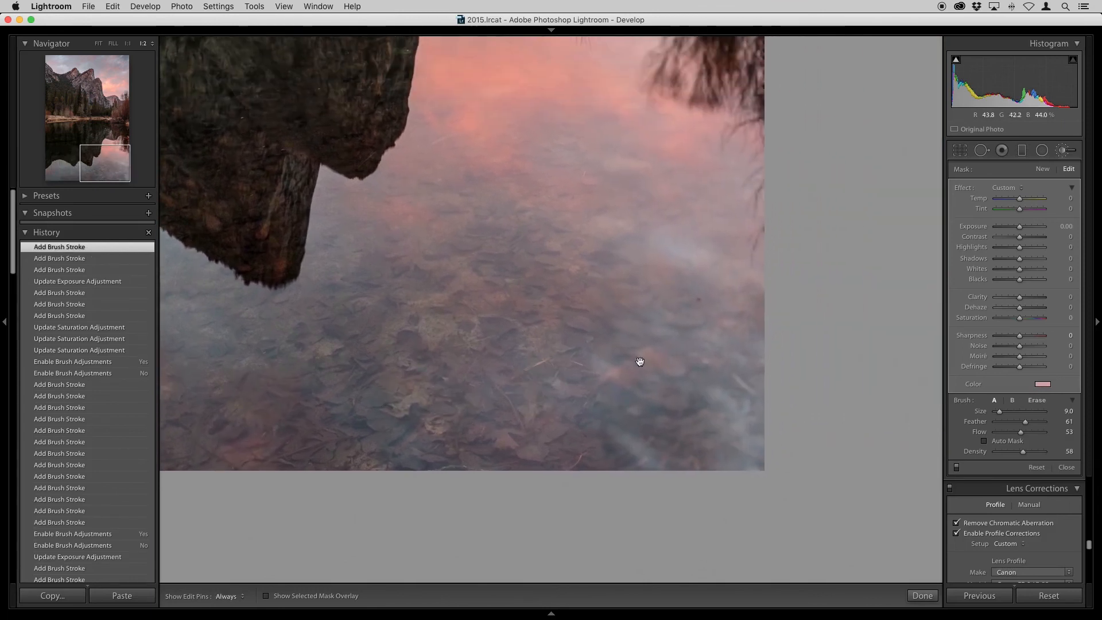
{"action": "mouse_move", "coordinate": [675, 280]}
{"action": "left_mouse_down"}
{"action": "mouse_move", "coordinate": [657, 258]}
{"action": "mouse_move", "coordinate": [567, 299]}
{"action": "mouse_move", "coordinate": [577, 282]}
{"action": "mouse_move", "coordinate": [547, 283]}
{"action": "left_mouse_up"}
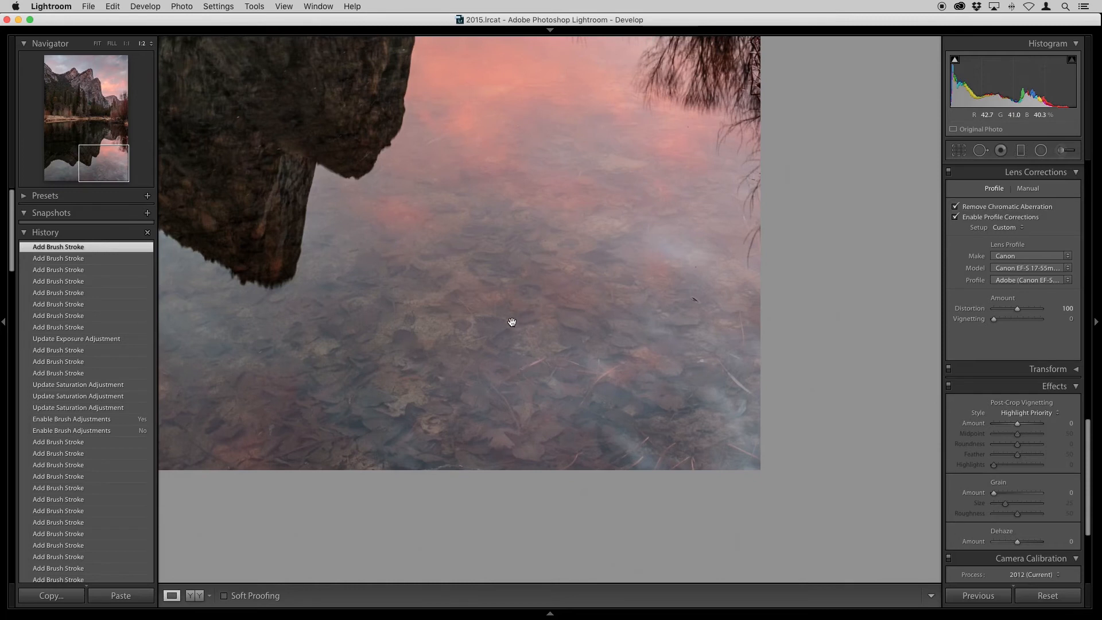
Compare the whole photo at the history state before the water brush strokes with the latest state
{"action": "key", "text": "super+minus"}
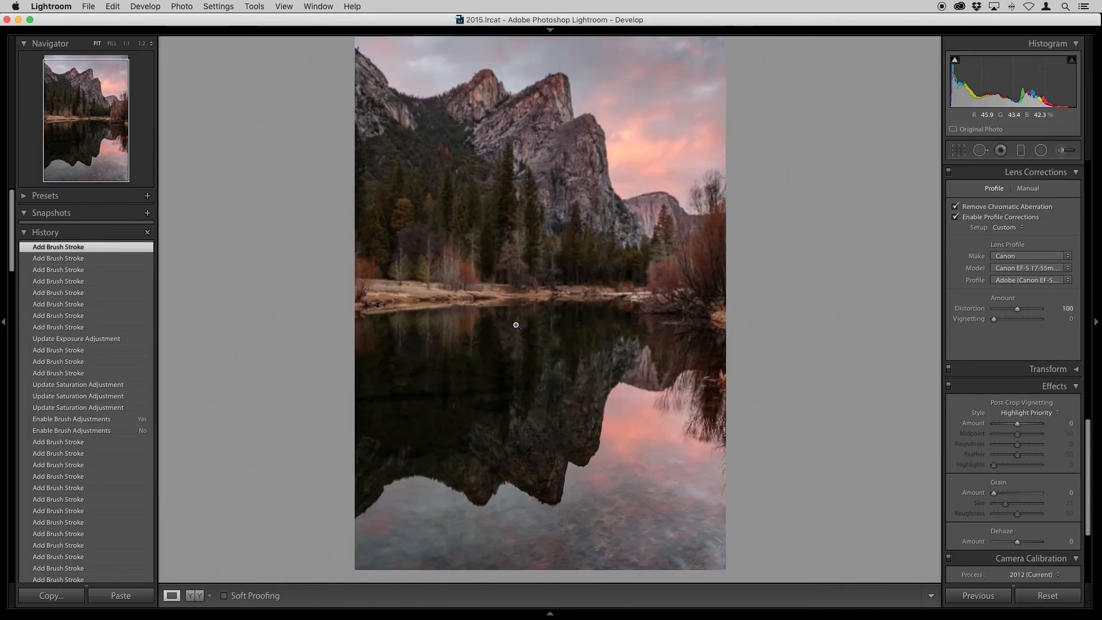
{"action": "left_click", "coordinate": [86, 386]}
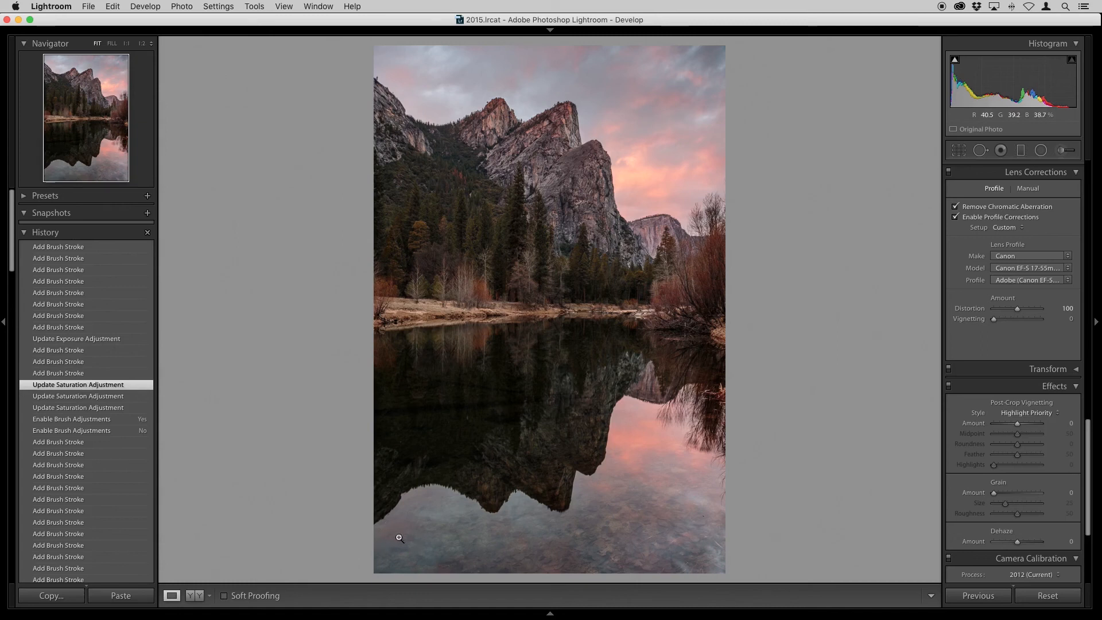
{"action": "left_click", "coordinate": [75, 248]}
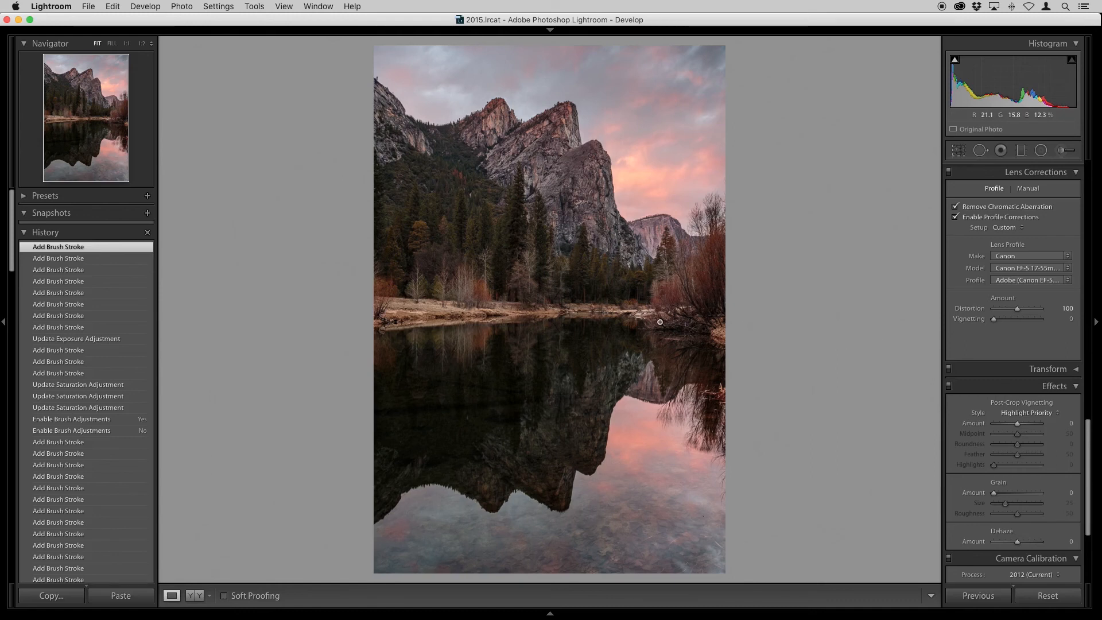
Compare the edited photo with its unedited original
{"action": "key", "text": "backslash"}
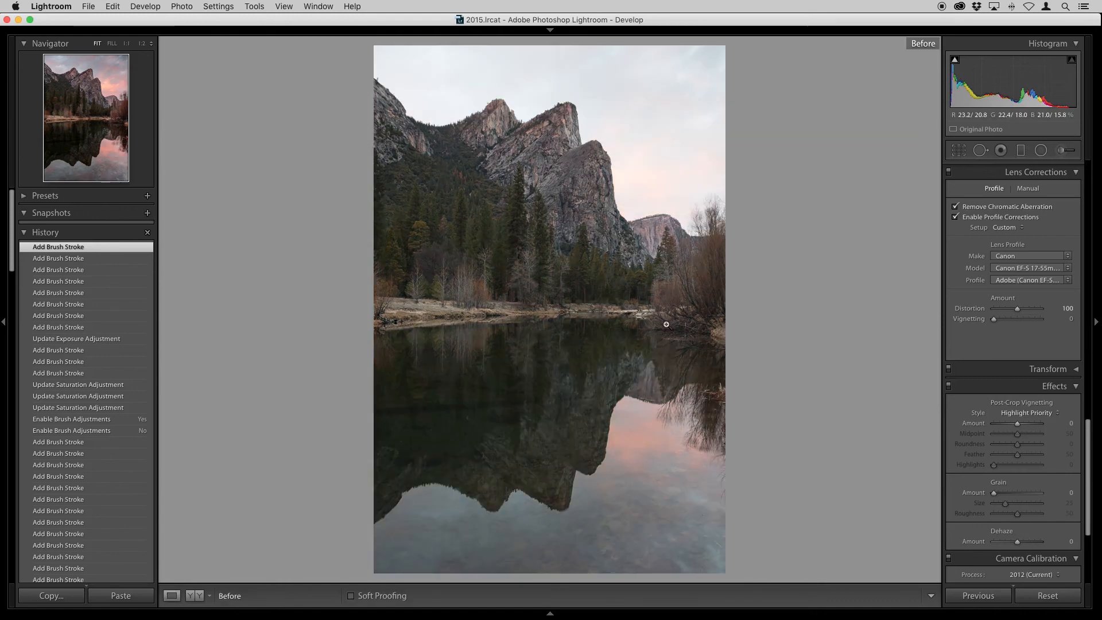
{"action": "key", "text": "backslash"}
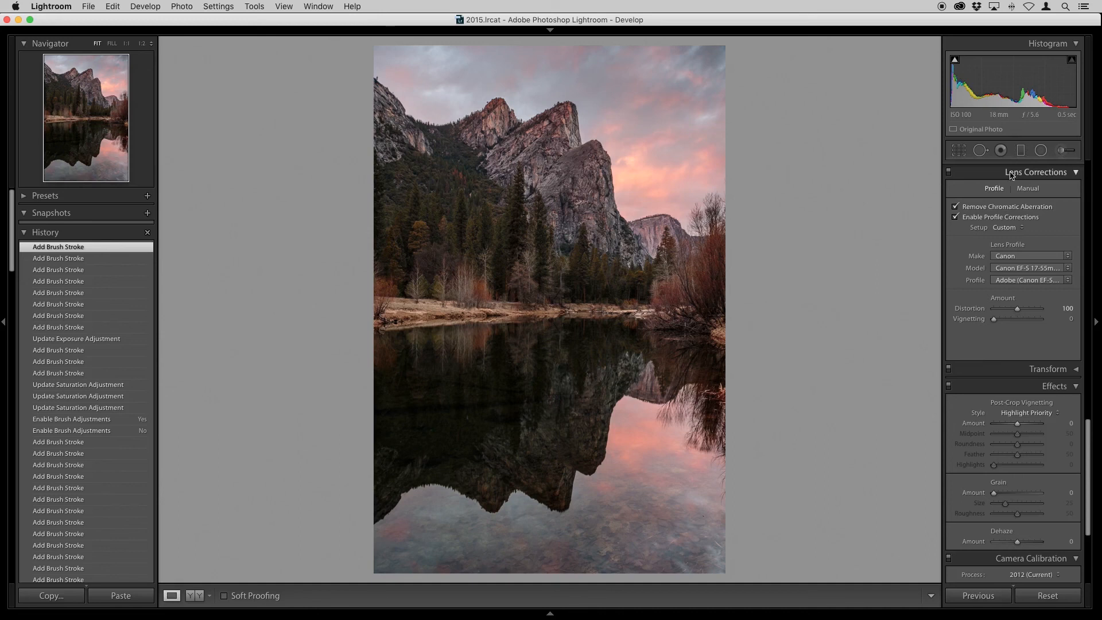
Add a diagonal graduated filter with Exposure 0.50 over the sky's upper-right corner
{"action": "left_click", "coordinate": [1022, 153]}
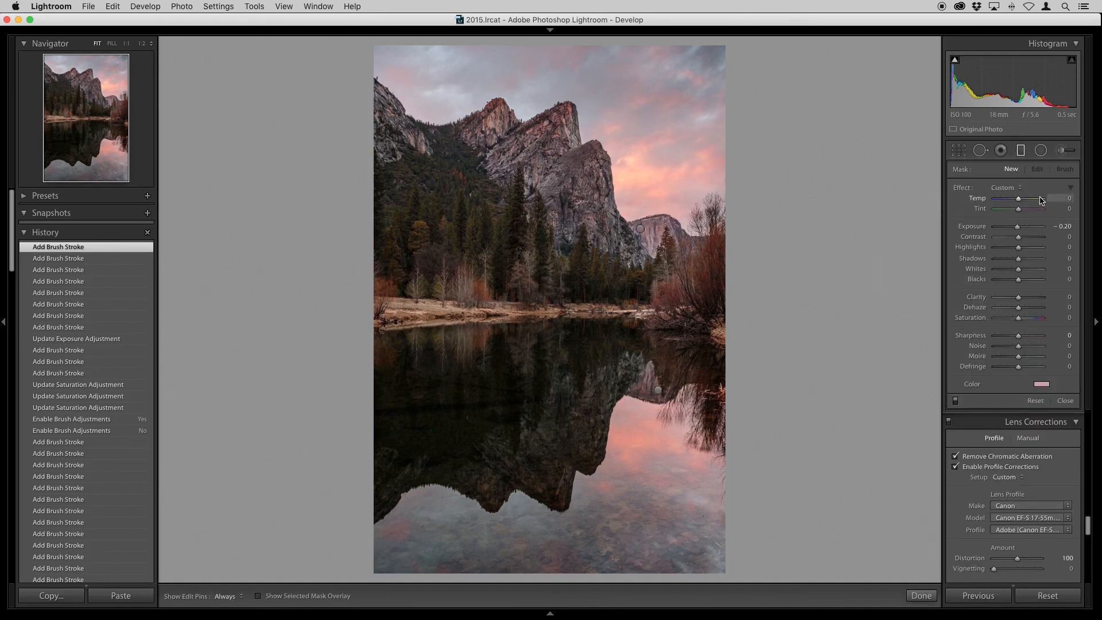
{"action": "left_click", "coordinate": [1063, 226]}
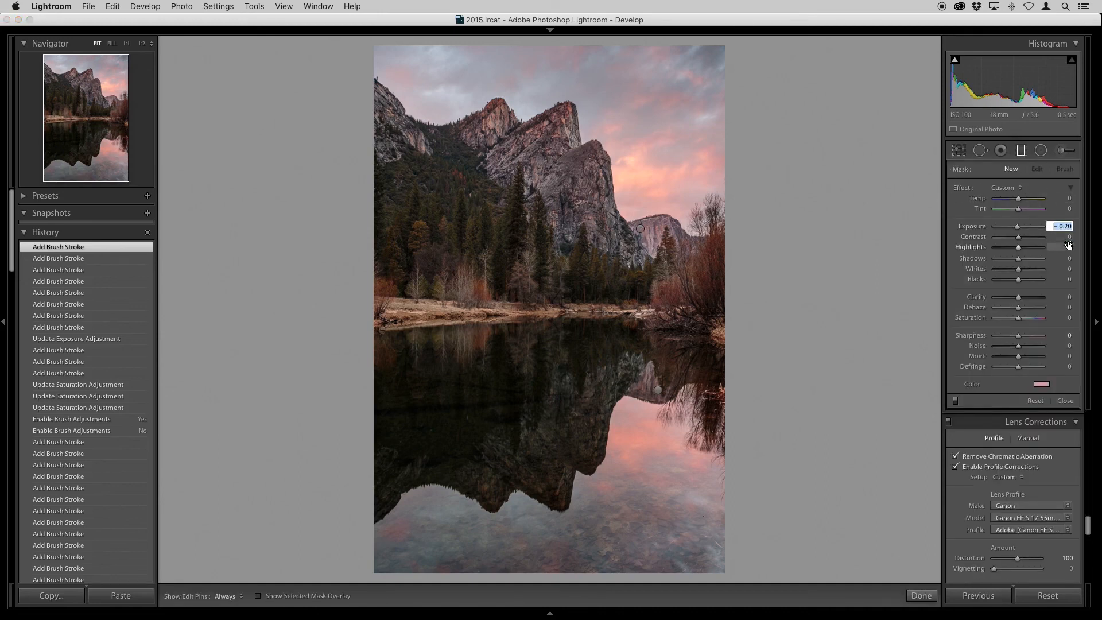
{"action": "key", "text": "Return"}
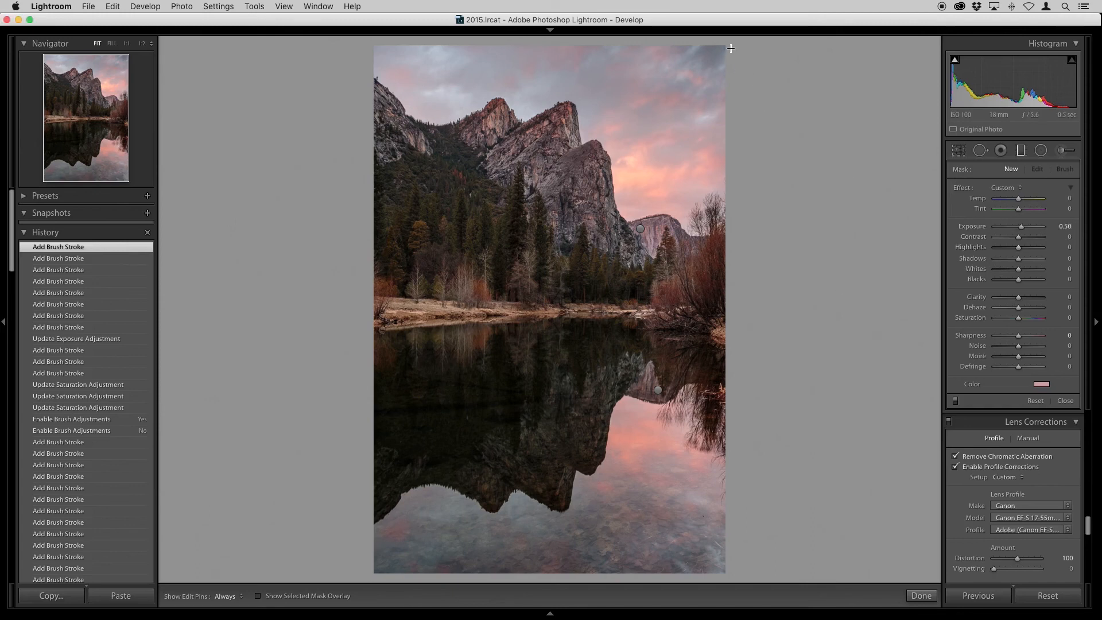
{"action": "left_click_drag", "start_coordinate": [729, 44], "coordinate": [692, 105]}
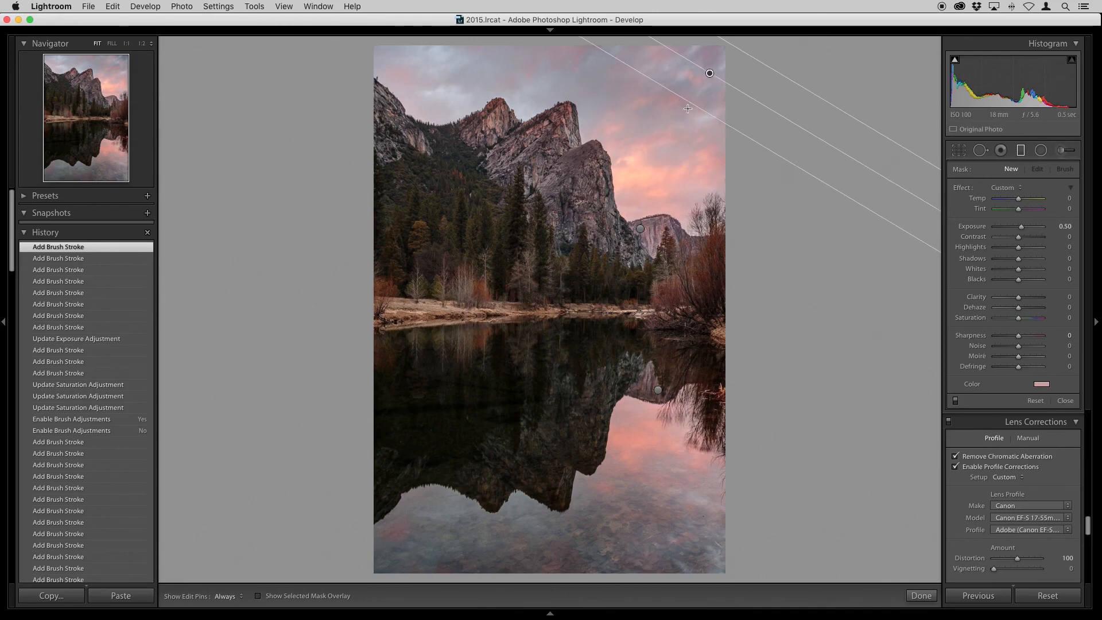
Remove the color tint from the upper-right sky filter and slightly adjust its angle and position
{"action": "left_click", "coordinate": [1041, 385]}
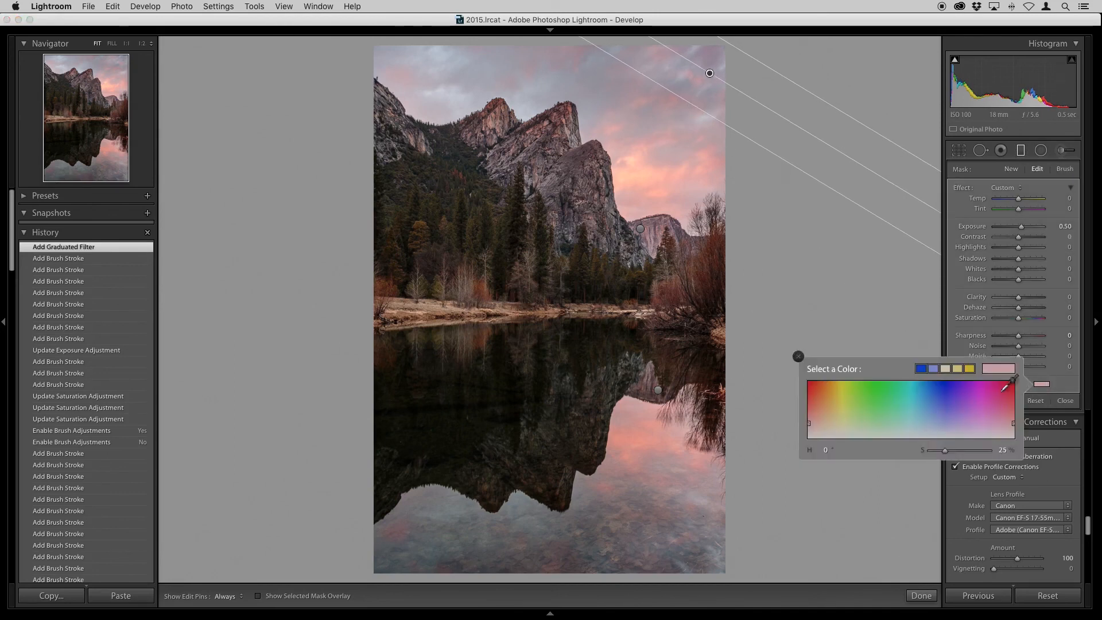
{"action": "left_click_drag", "start_coordinate": [946, 454], "coordinate": [921, 454]}
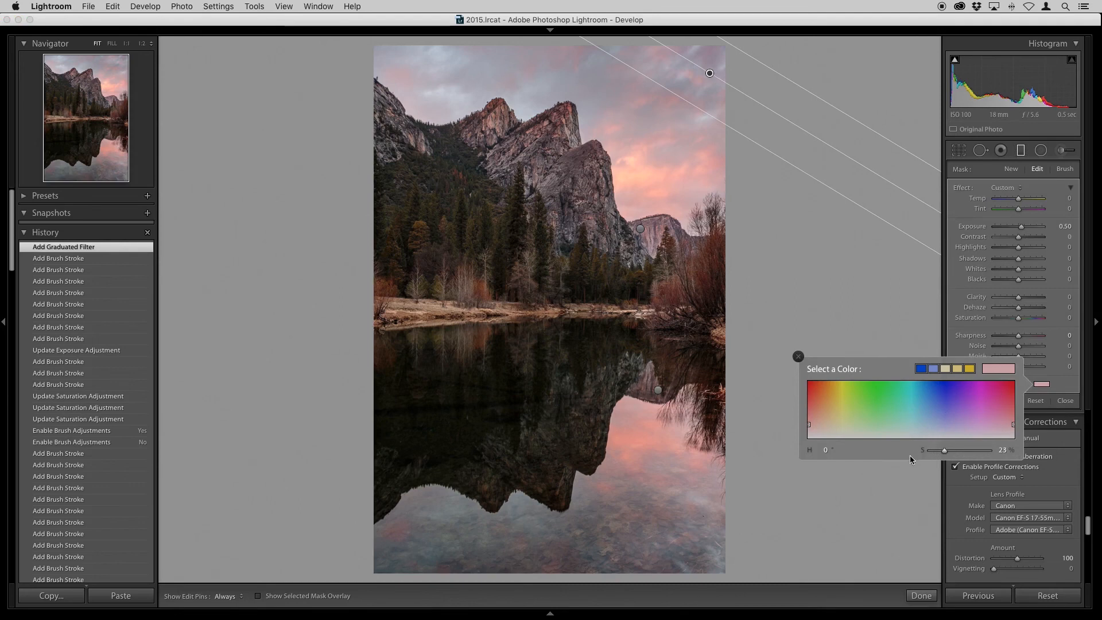
{"action": "left_click", "coordinate": [799, 358]}
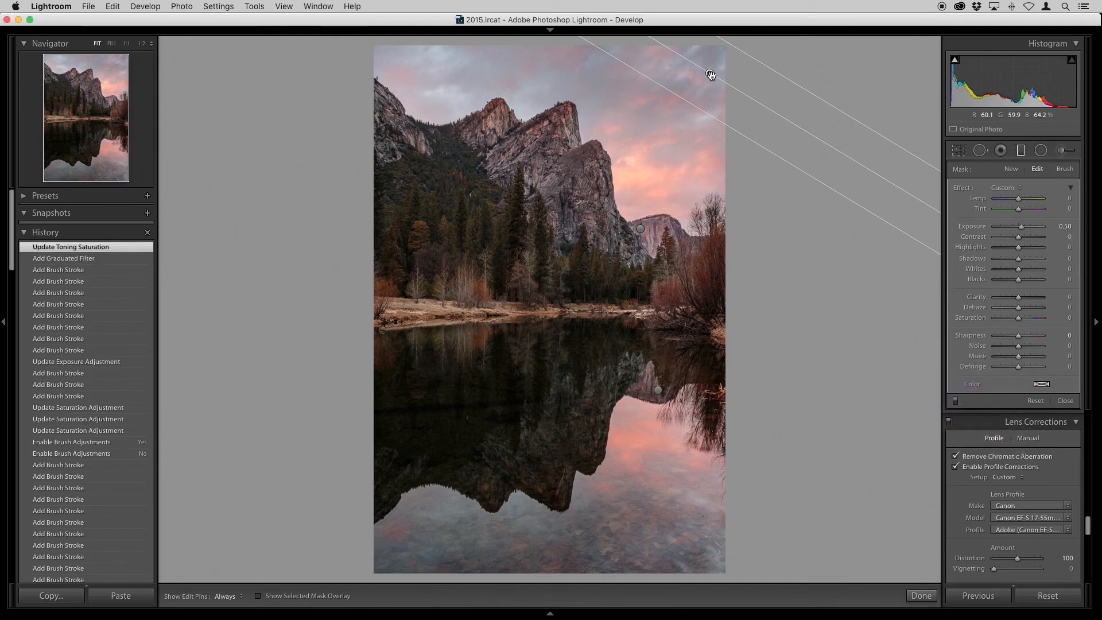
{"action": "left_click_drag", "start_coordinate": [737, 91], "coordinate": [707, 74]}
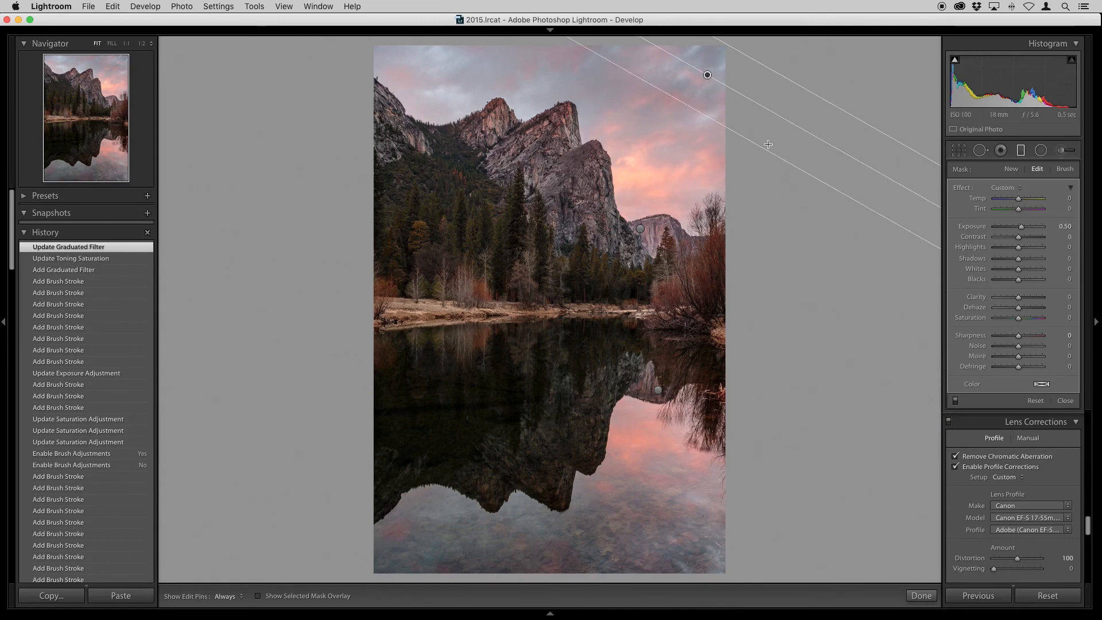
{"action": "left_click", "coordinate": [1066, 402]}
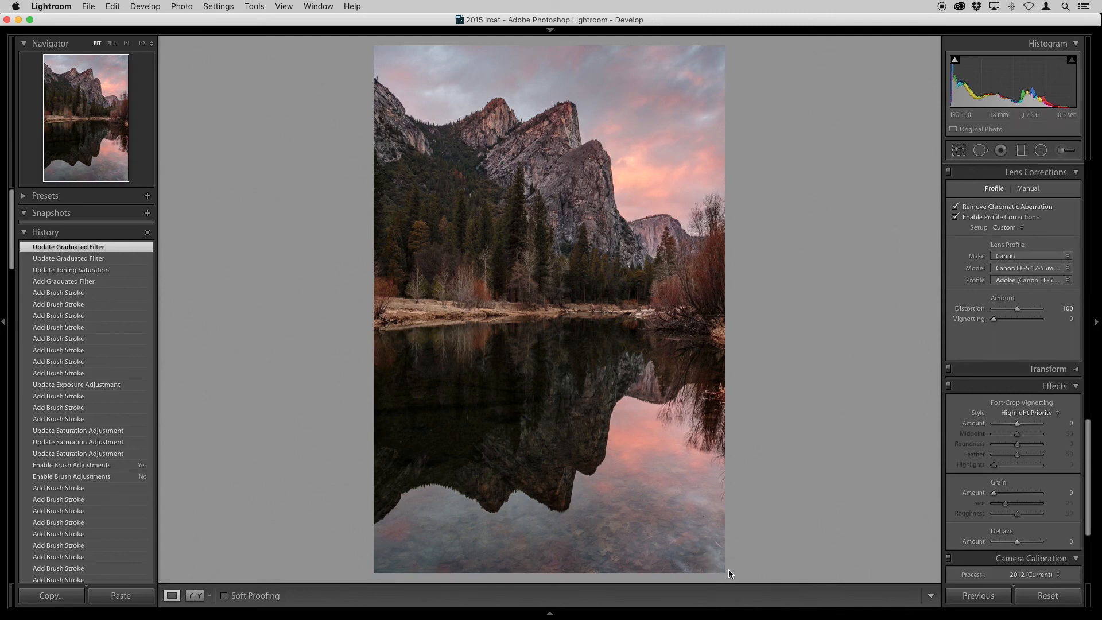
Add a diagonal graduated filter with Exposure -0.50 and no color tint over the water's lower-right corner
{"action": "left_click", "coordinate": [1021, 151]}
{"action": "left_click", "coordinate": [1060, 226]}
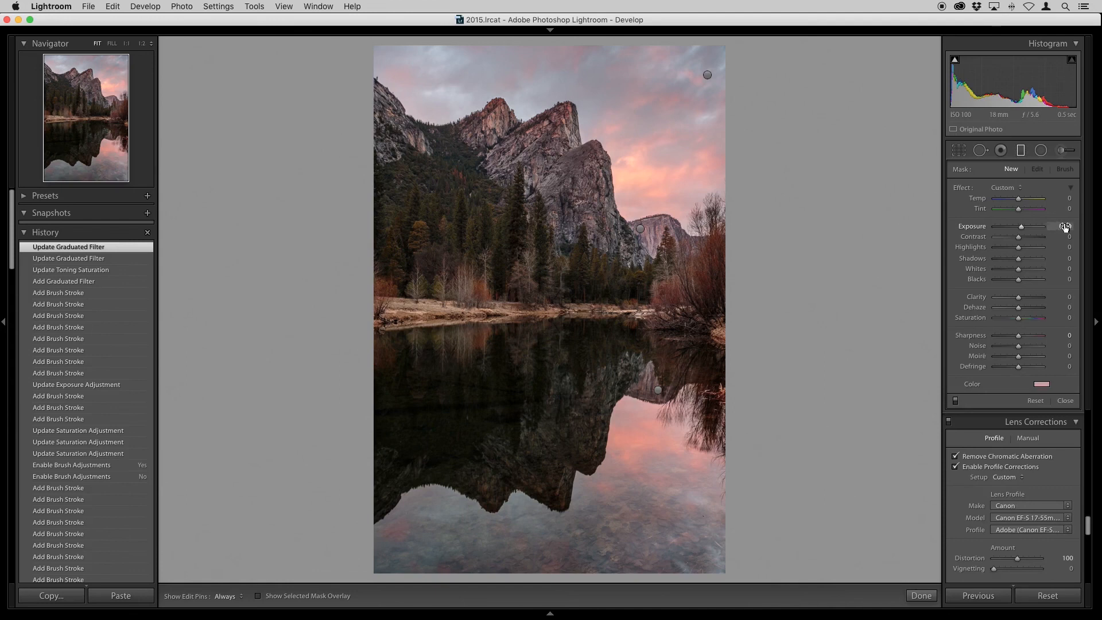
{"action": "type", "text": "- 0.5"}
{"action": "key", "text": "Return"}
{"action": "left_click", "coordinate": [1040, 385]}
{"action": "left_click_drag", "start_coordinate": [940, 454], "coordinate": [930, 451]}
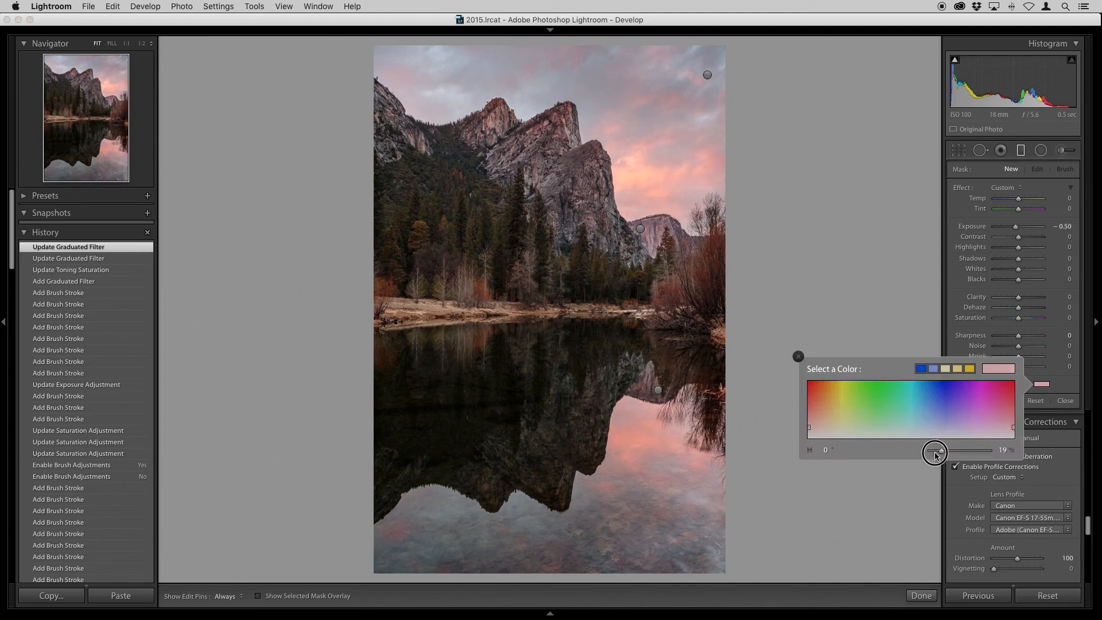
{"action": "left_click", "coordinate": [797, 357]}
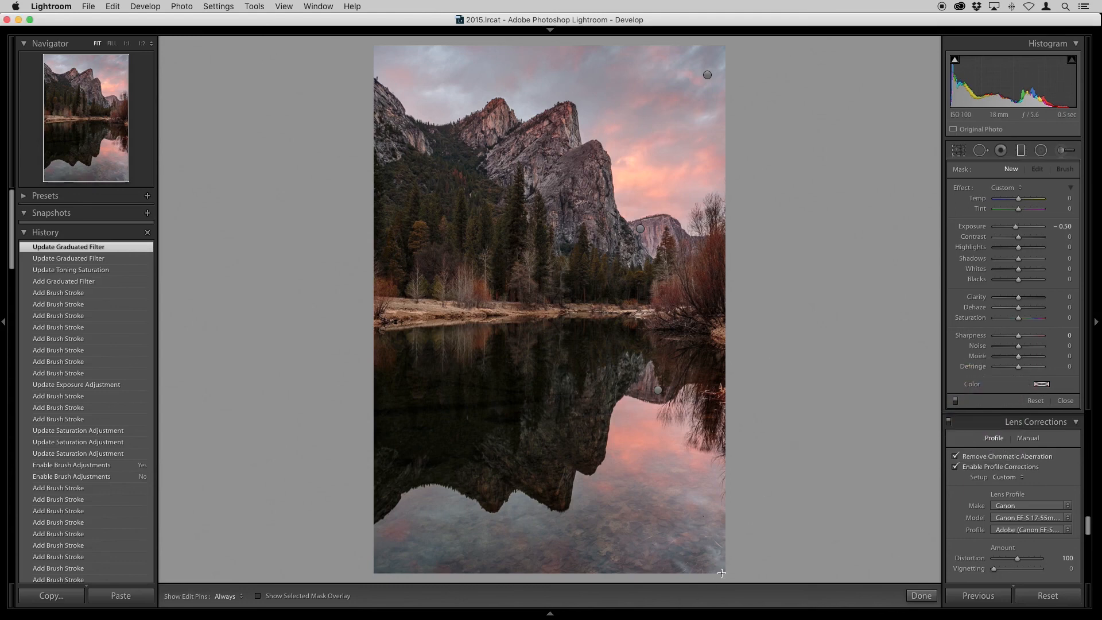
{"action": "left_click_drag", "start_coordinate": [706, 542], "coordinate": [724, 569]}
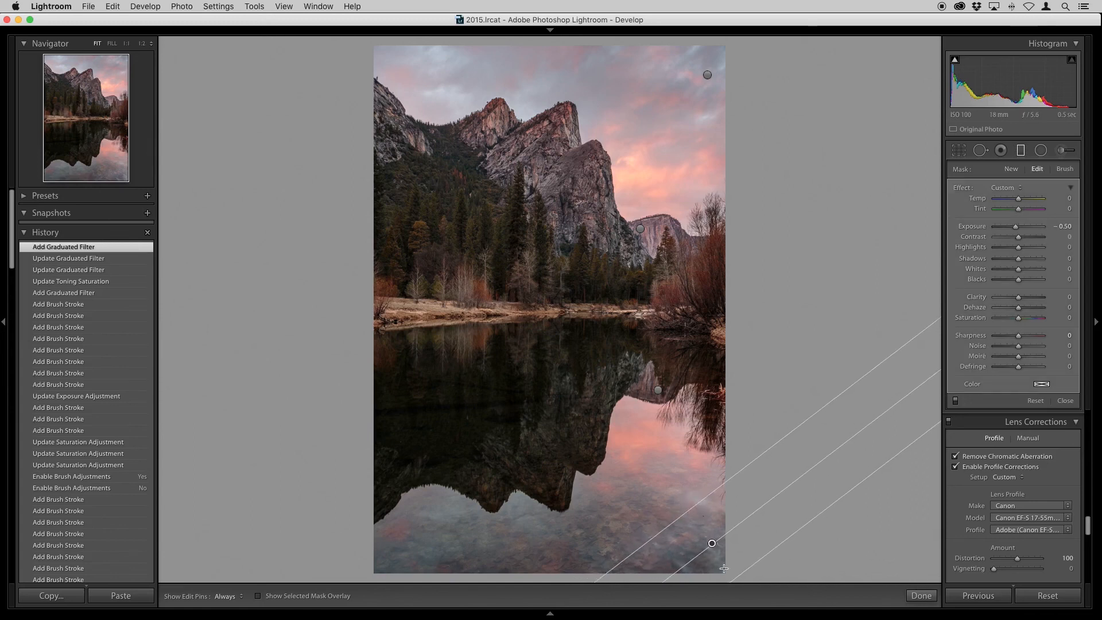
Set the lower-right water filter's Exposure to -0.30 and finish editing it
{"action": "left_click_drag", "start_coordinate": [1061, 225], "coordinate": [1062, 225]}
{"action": "left_click", "coordinate": [1062, 226]}
{"action": "type", "text": "-0.3"}
{"action": "key", "text": "Return"}
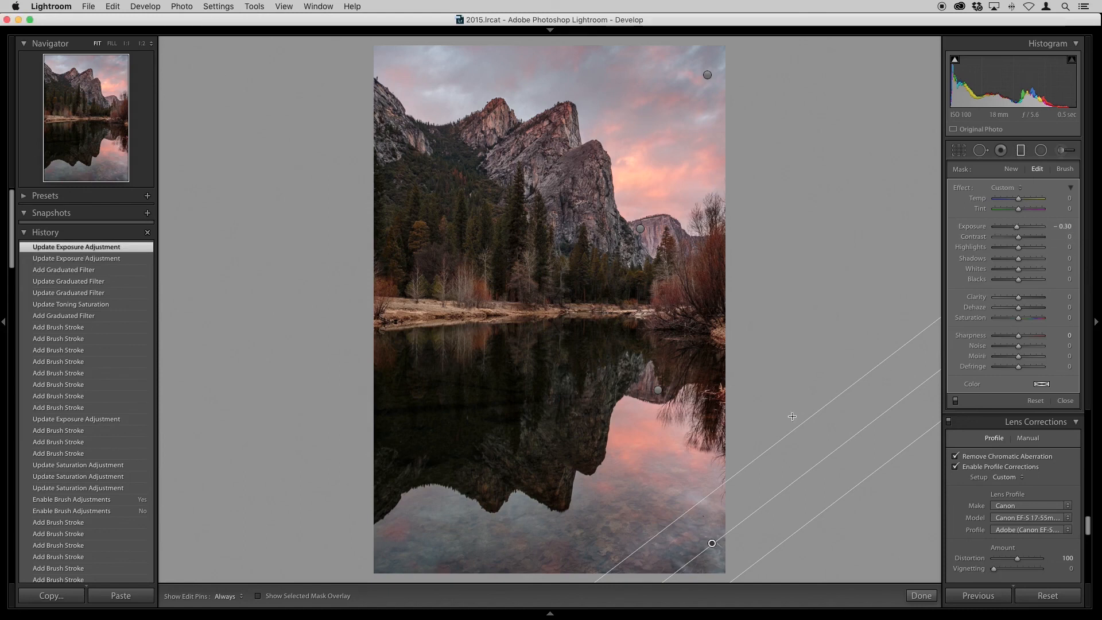
{"action": "left_click", "coordinate": [1067, 402]}
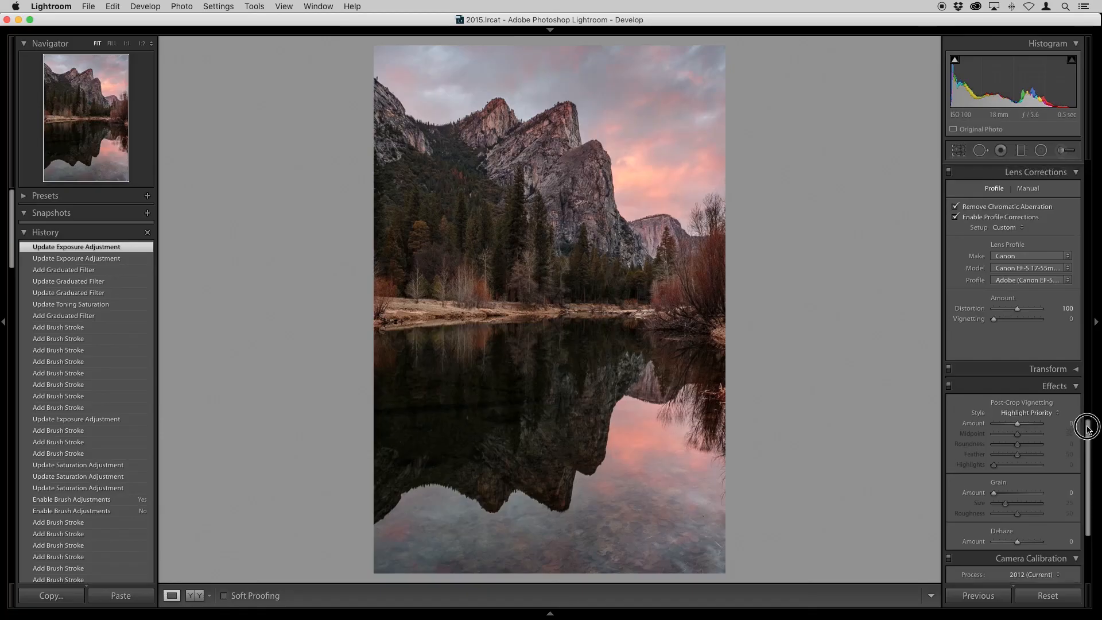
Set the photo's global Contrast to +10
{"action": "scroll", "coordinate": [1097, 260], "scroll_direction": "down", "scroll_amount": 3}
{"action": "scroll", "coordinate": [1096, 260], "scroll_direction": "up", "scroll_amount": 10}
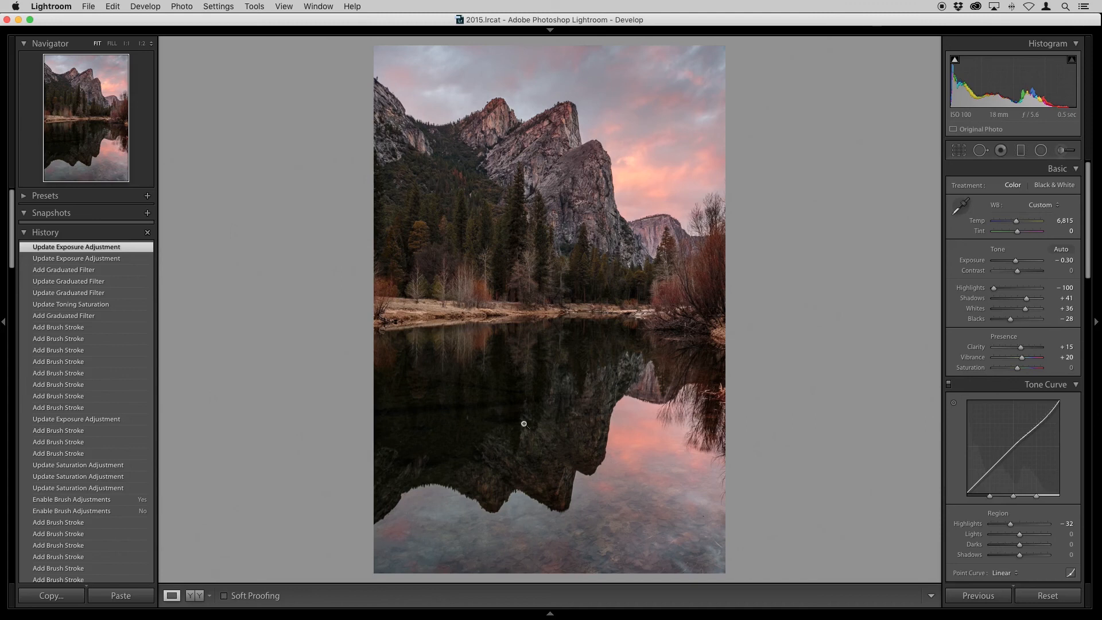
{"action": "mouse_move", "coordinate": [1017, 271]}
{"action": "left_mouse_down"}
{"action": "mouse_move", "coordinate": [1032, 277]}
{"action": "mouse_move", "coordinate": [1019, 277]}
{"action": "left_mouse_up"}
{"action": "left_click", "coordinate": [1068, 271]}
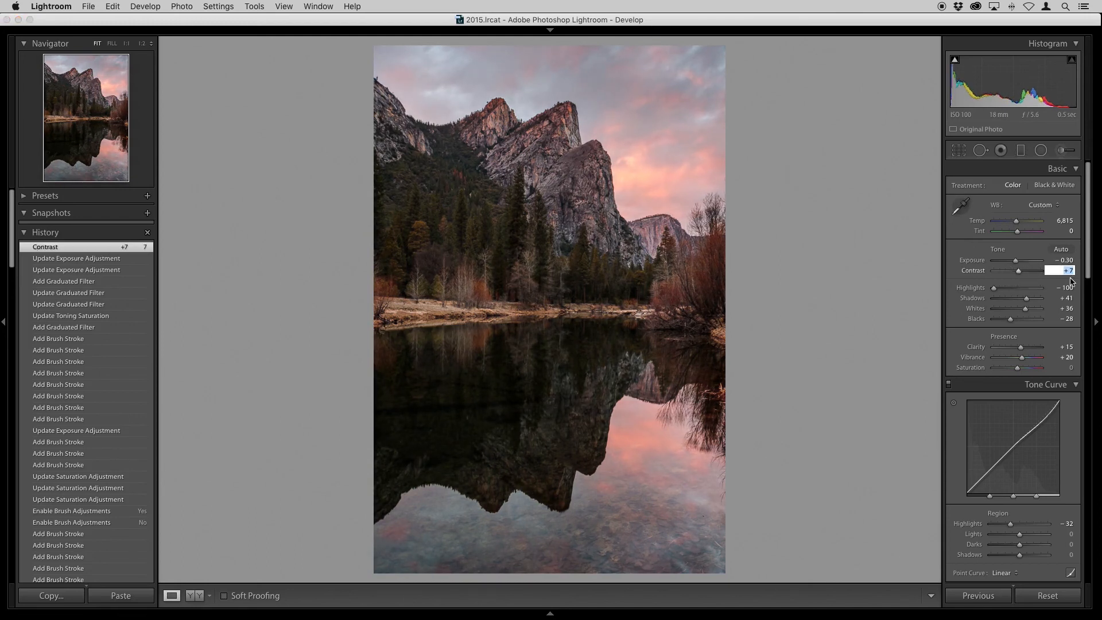
{"action": "type", "text": "10"}
{"action": "key", "text": "Return"}
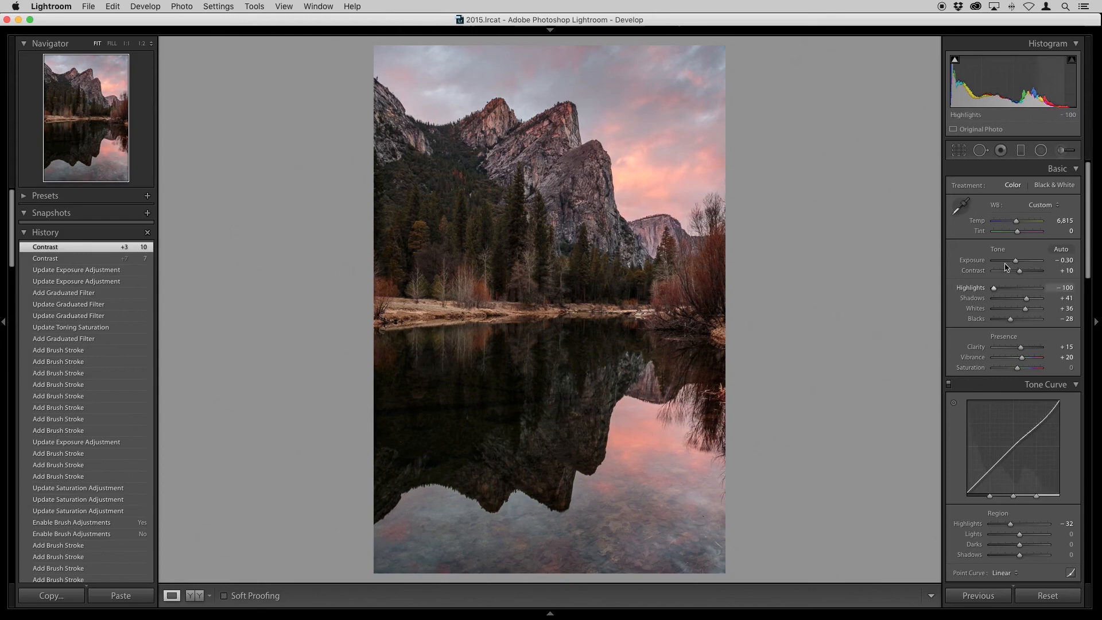
Compare the photo at Contrast 0 and +10, leaving it at +10
{"action": "left_click", "coordinate": [1066, 271]}
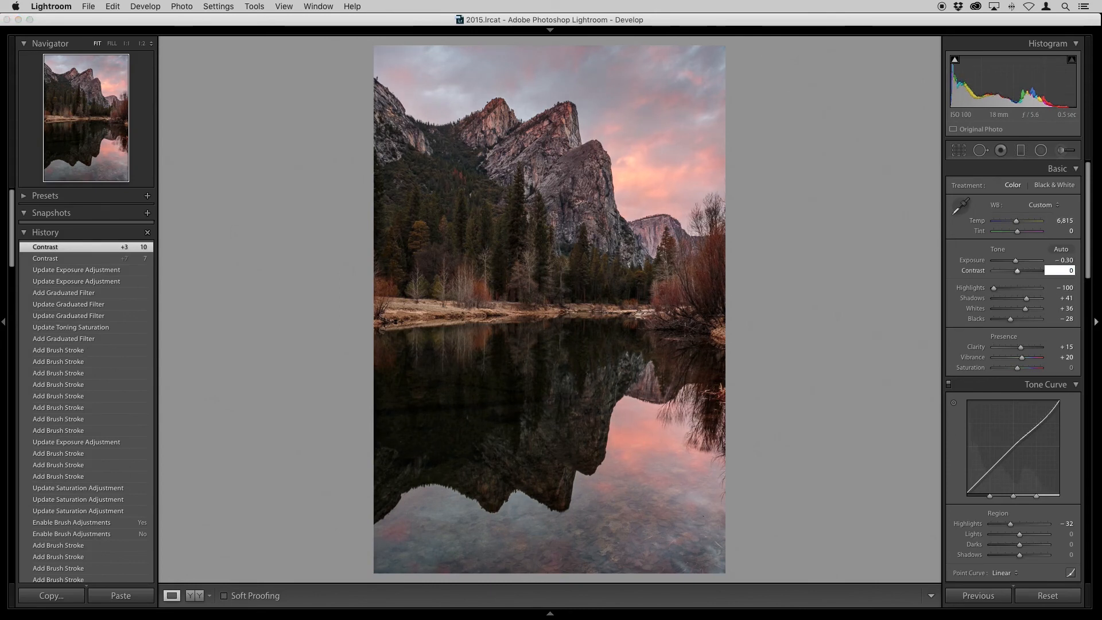
{"action": "key", "text": "shift+Down"}
{"action": "key", "text": "shift+Up"}
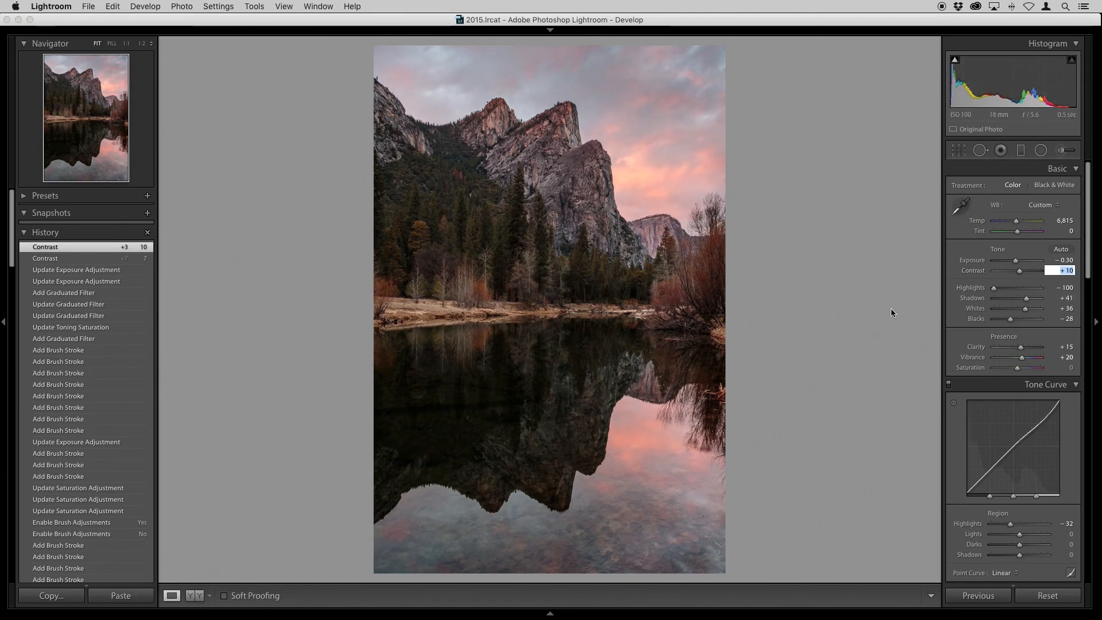
{"action": "left_click", "coordinate": [831, 338]}
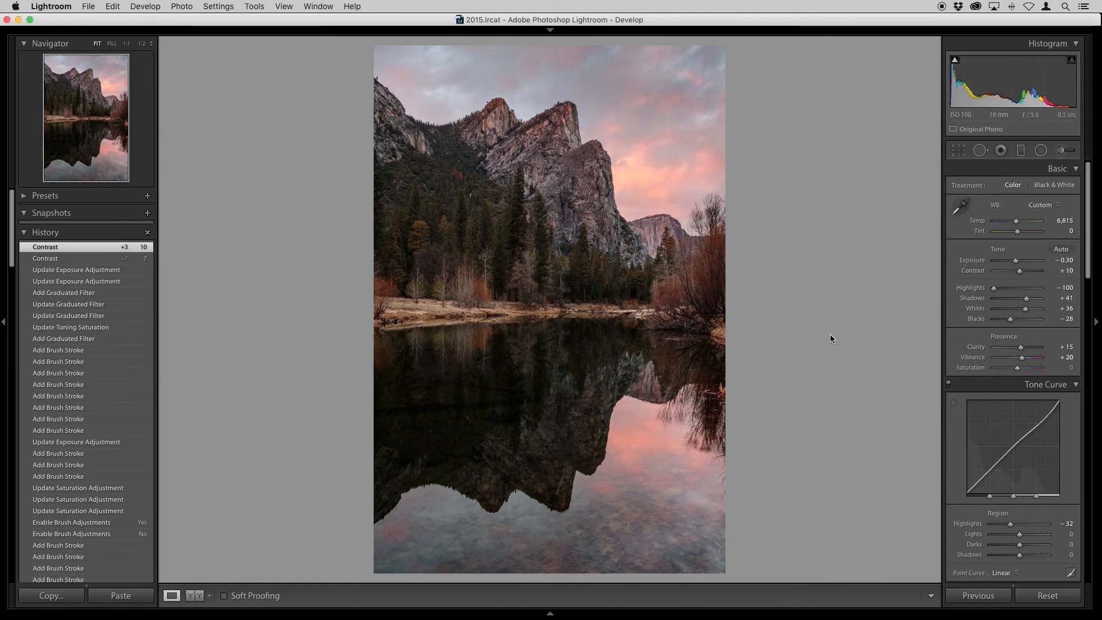